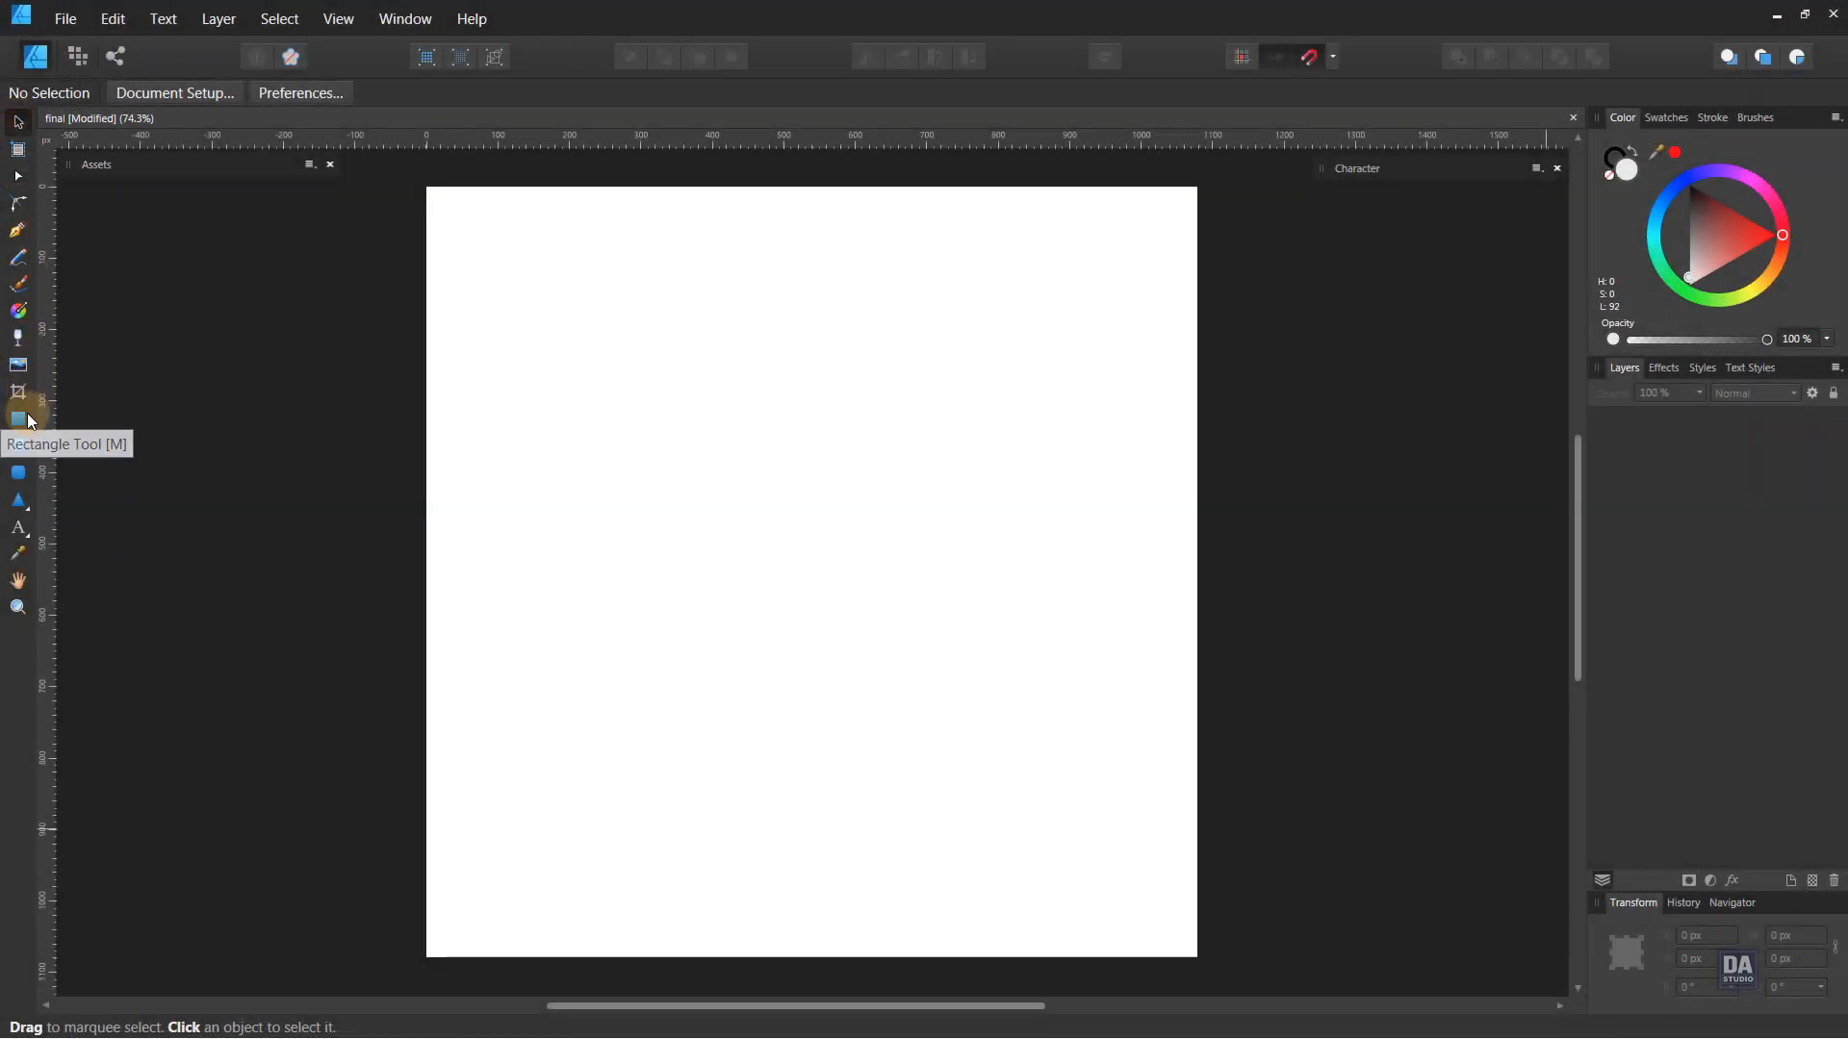
# - Draw a light grey 1080 × 1080 px square without a stroke covering the whole page
pyautogui.click(19, 419)
pyautogui.moveTo(426, 185)
pyautogui.mouseDown()
pyautogui.moveTo(828, 603)
pyautogui.moveTo(1158, 842)
pyautogui.moveTo(1209, 933)
pyautogui.moveTo(1198, 959)
pyautogui.mouseUp()
pyautogui.click(1612, 161)
pyautogui.click(1609, 176)
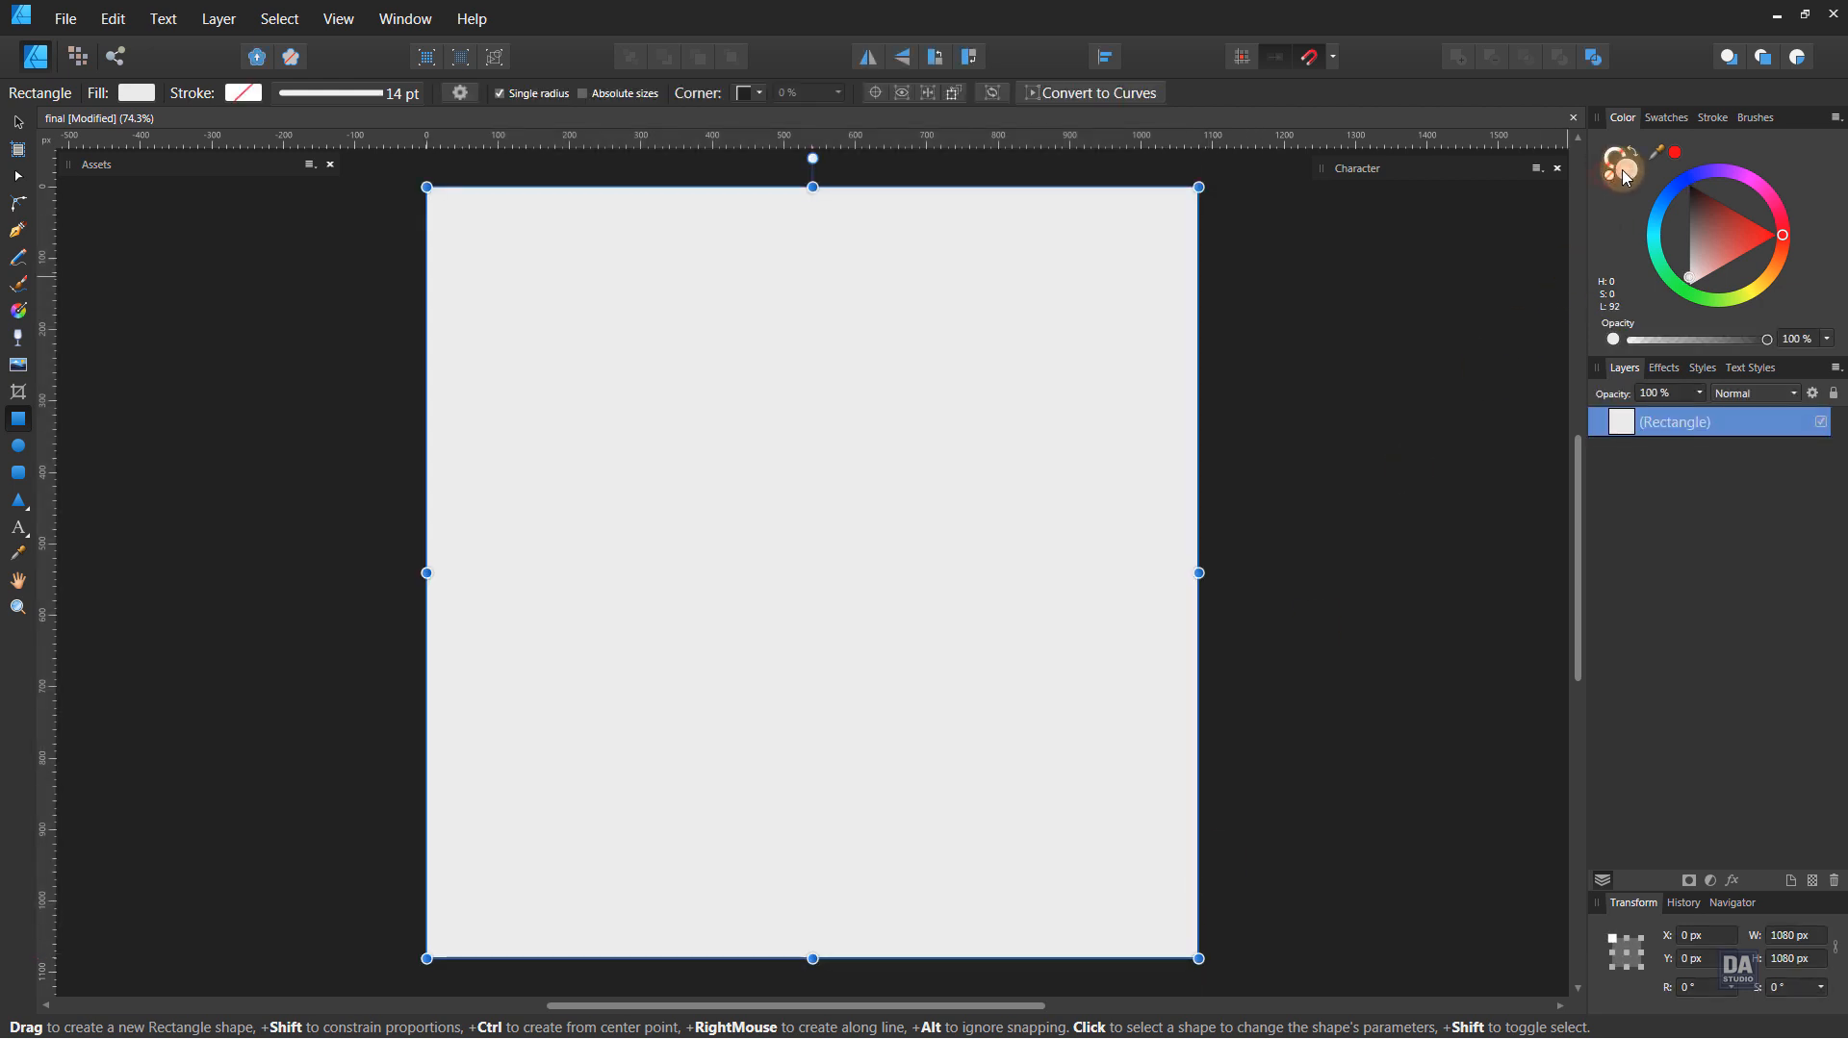
# - Convert the square to curves and delete its upper-left corner node to leave a triangle
pyautogui.click(1054, 93)
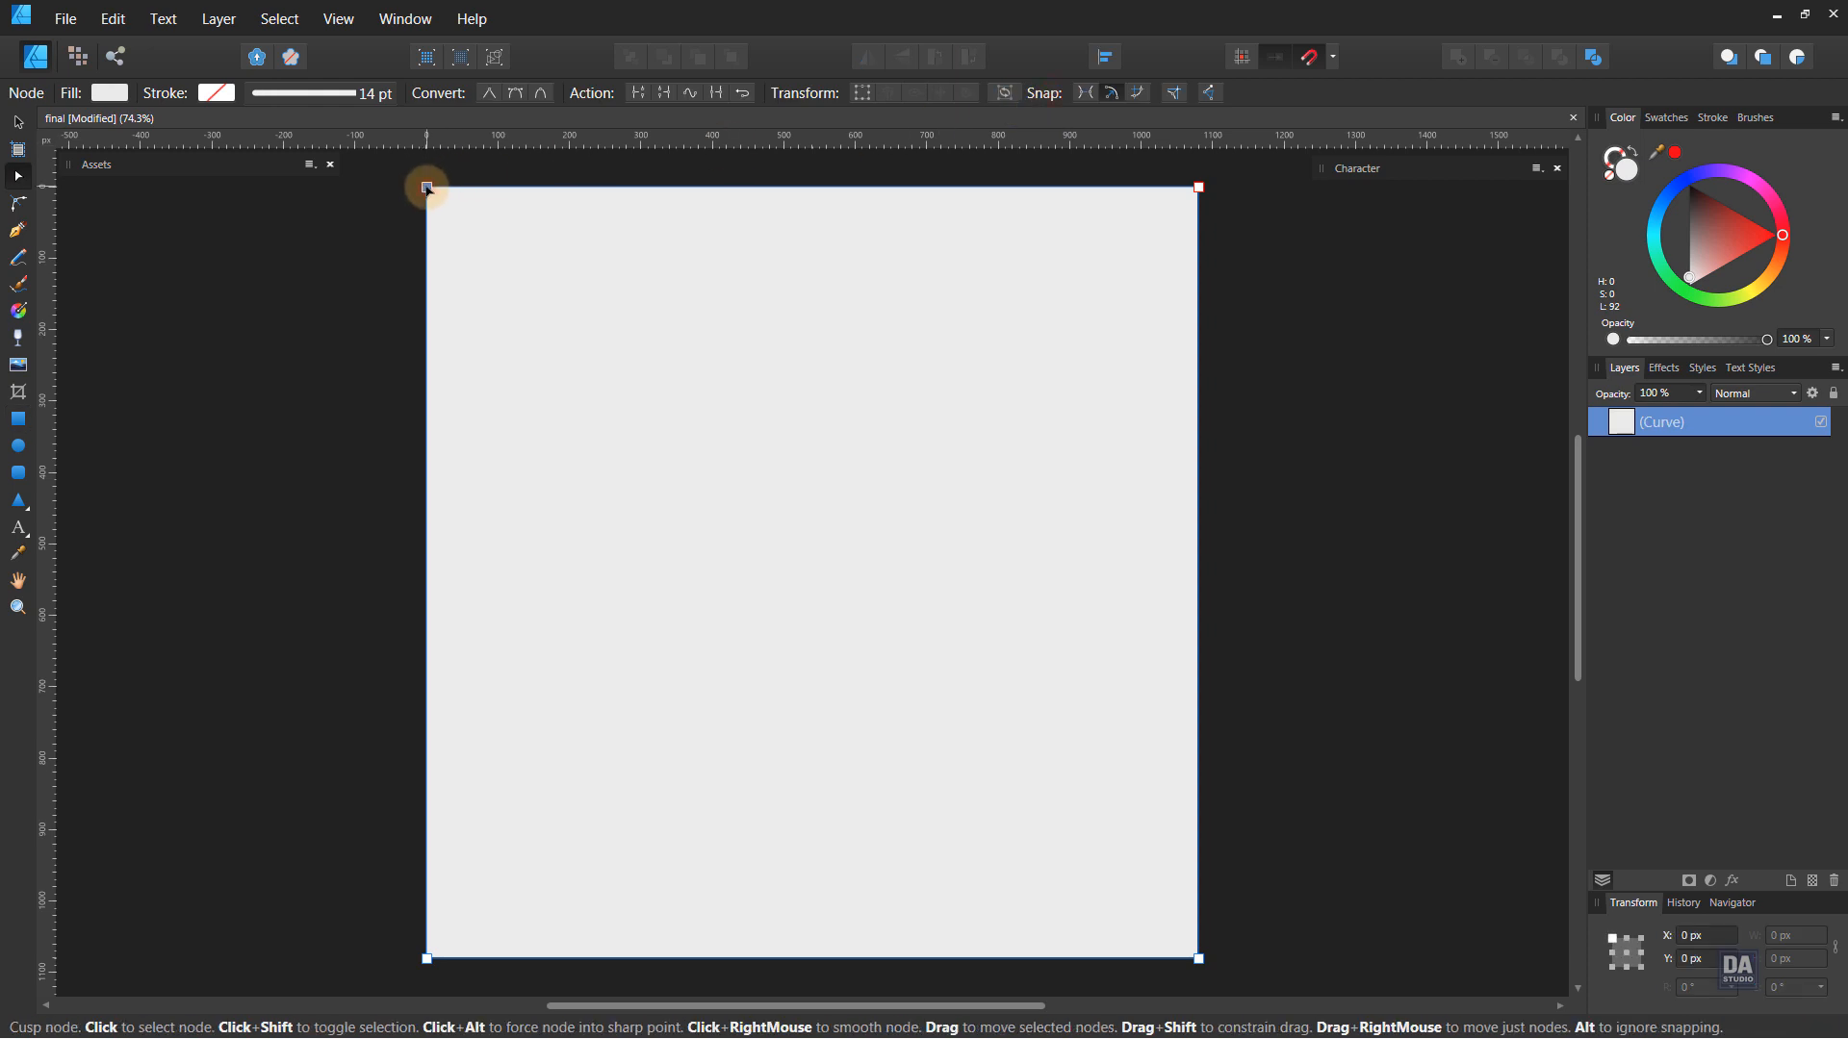
pyautogui.press('Delete')
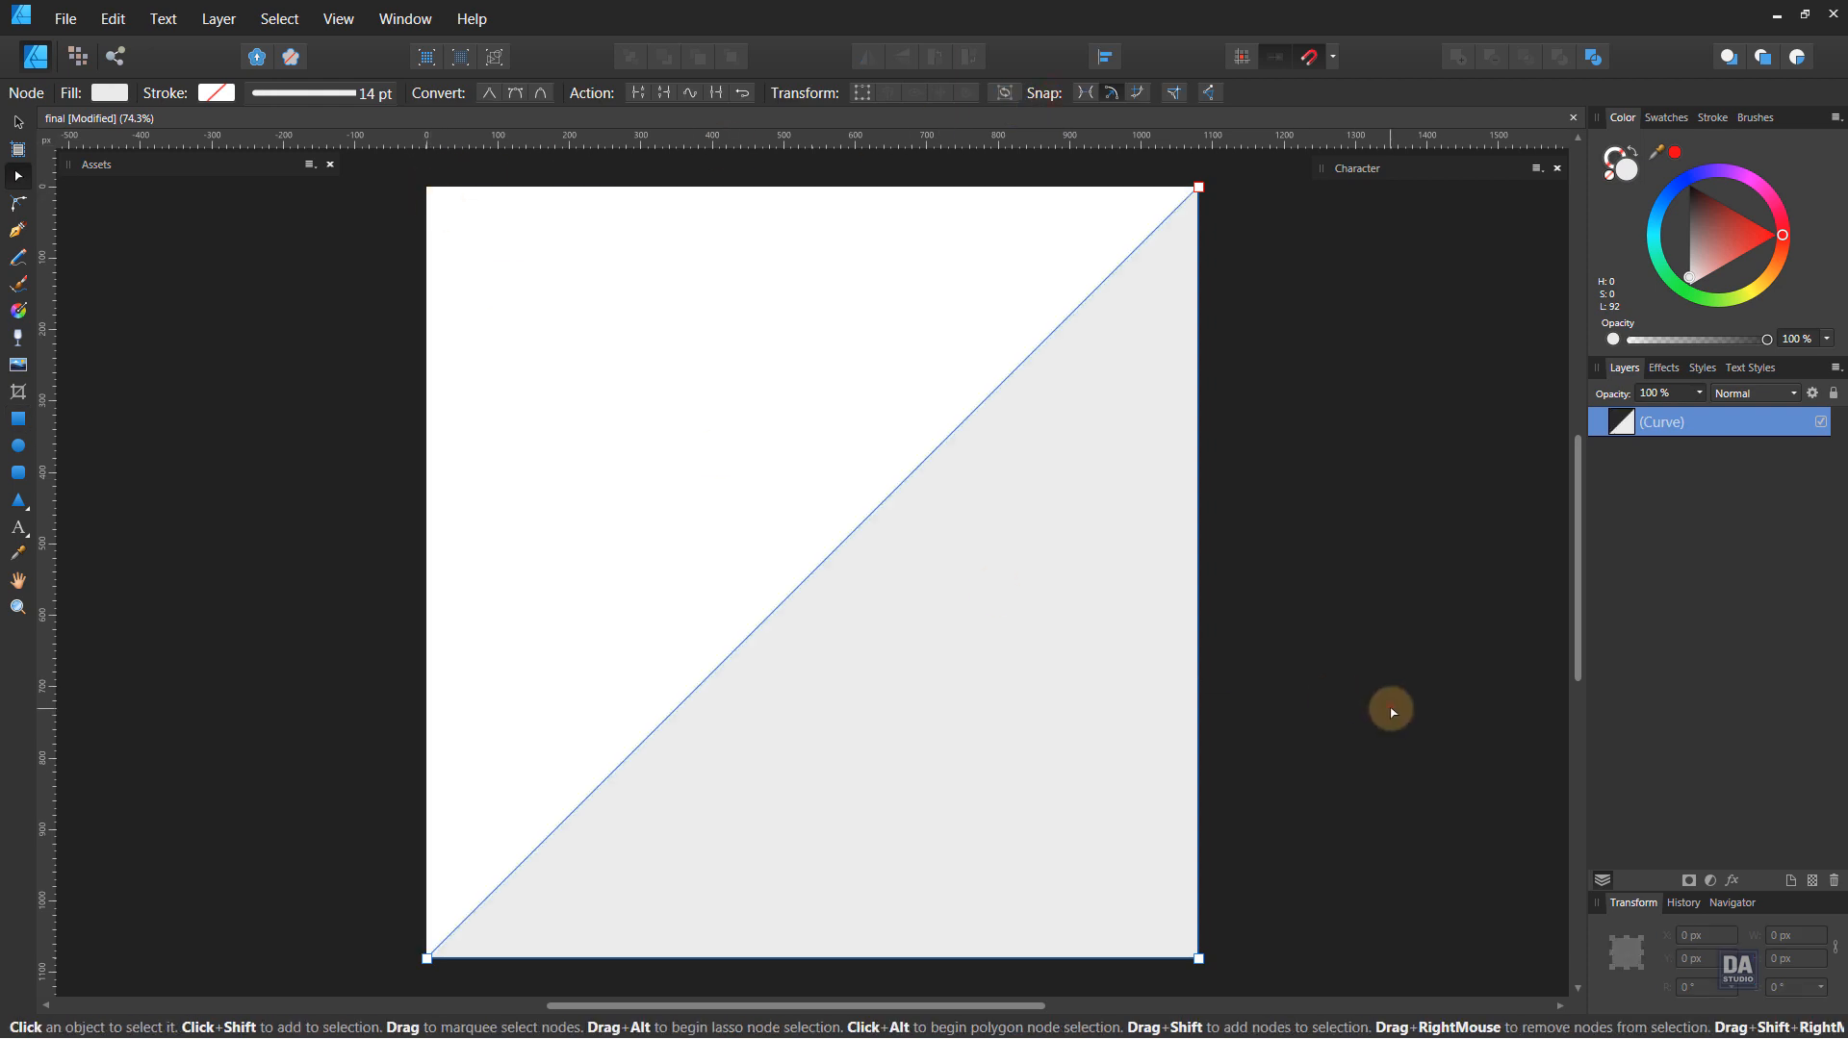
pyautogui.click(1389, 714)
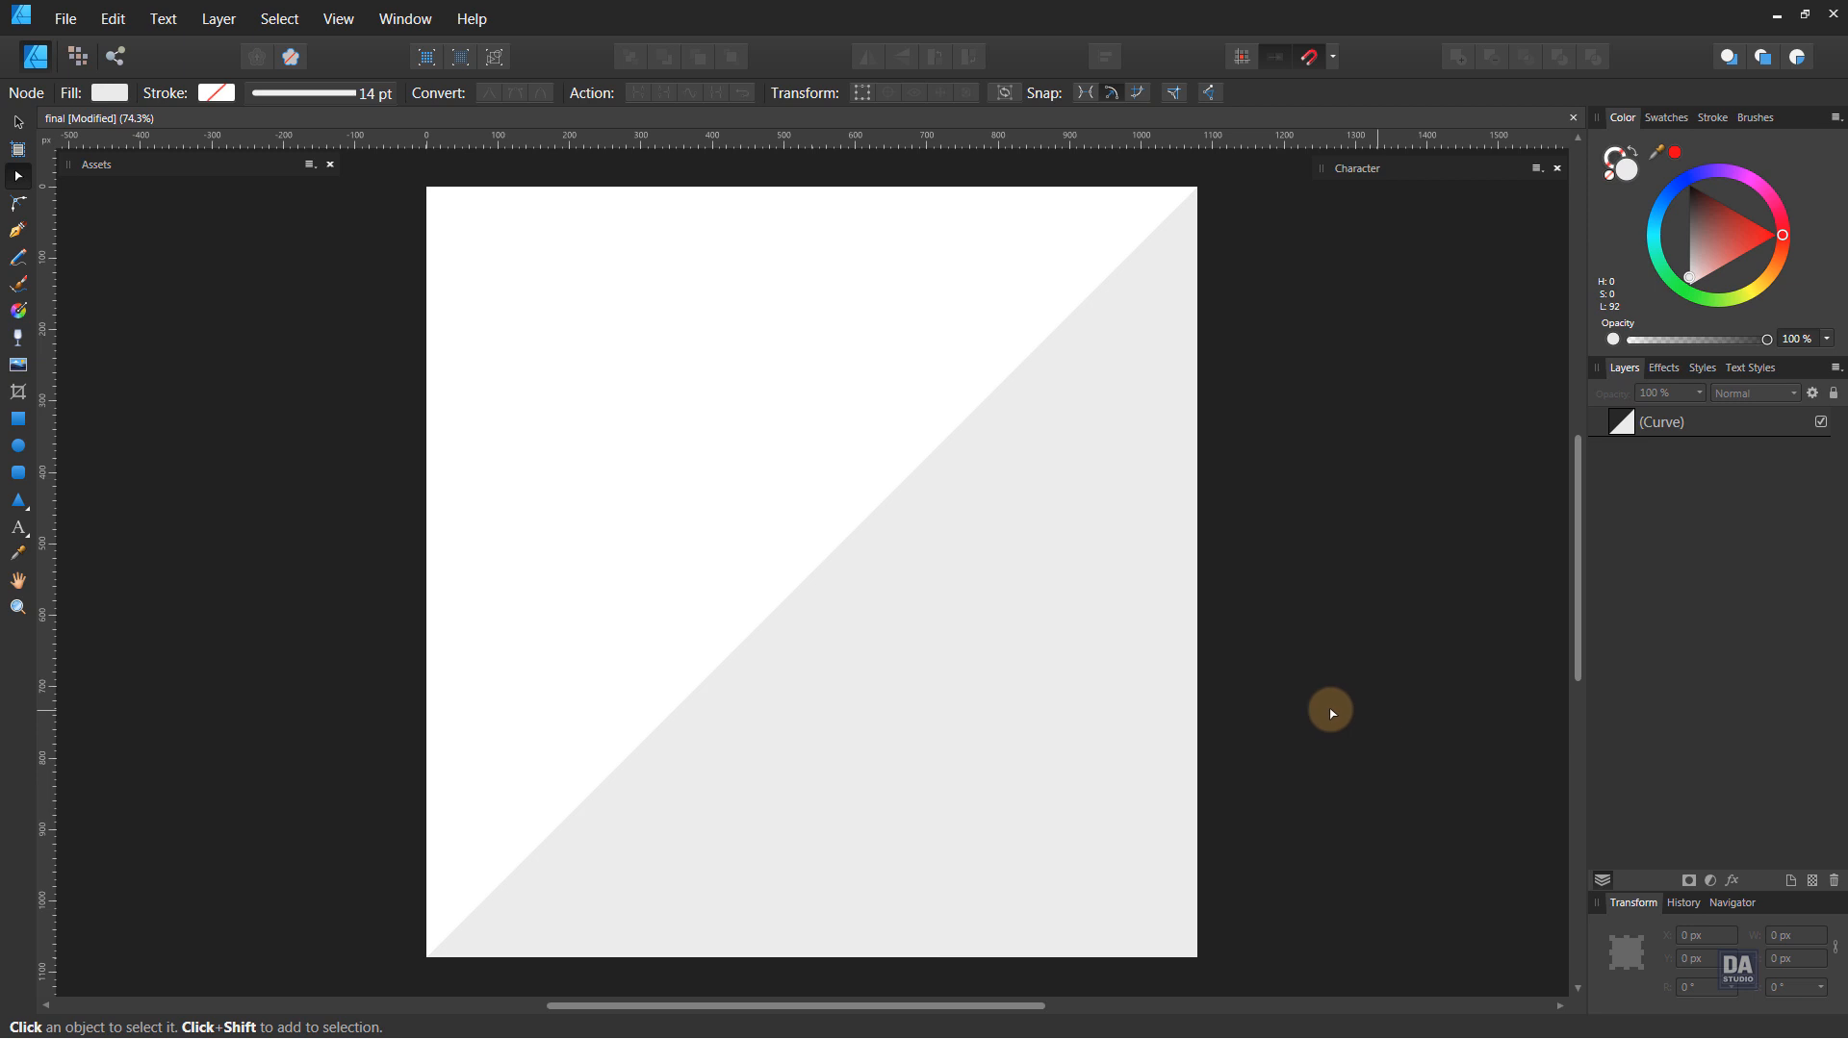
# - Flip the light grey triangle horizontally so it fills the lower-left half of the page
pyautogui.press('v')
pyautogui.click(1085, 702)
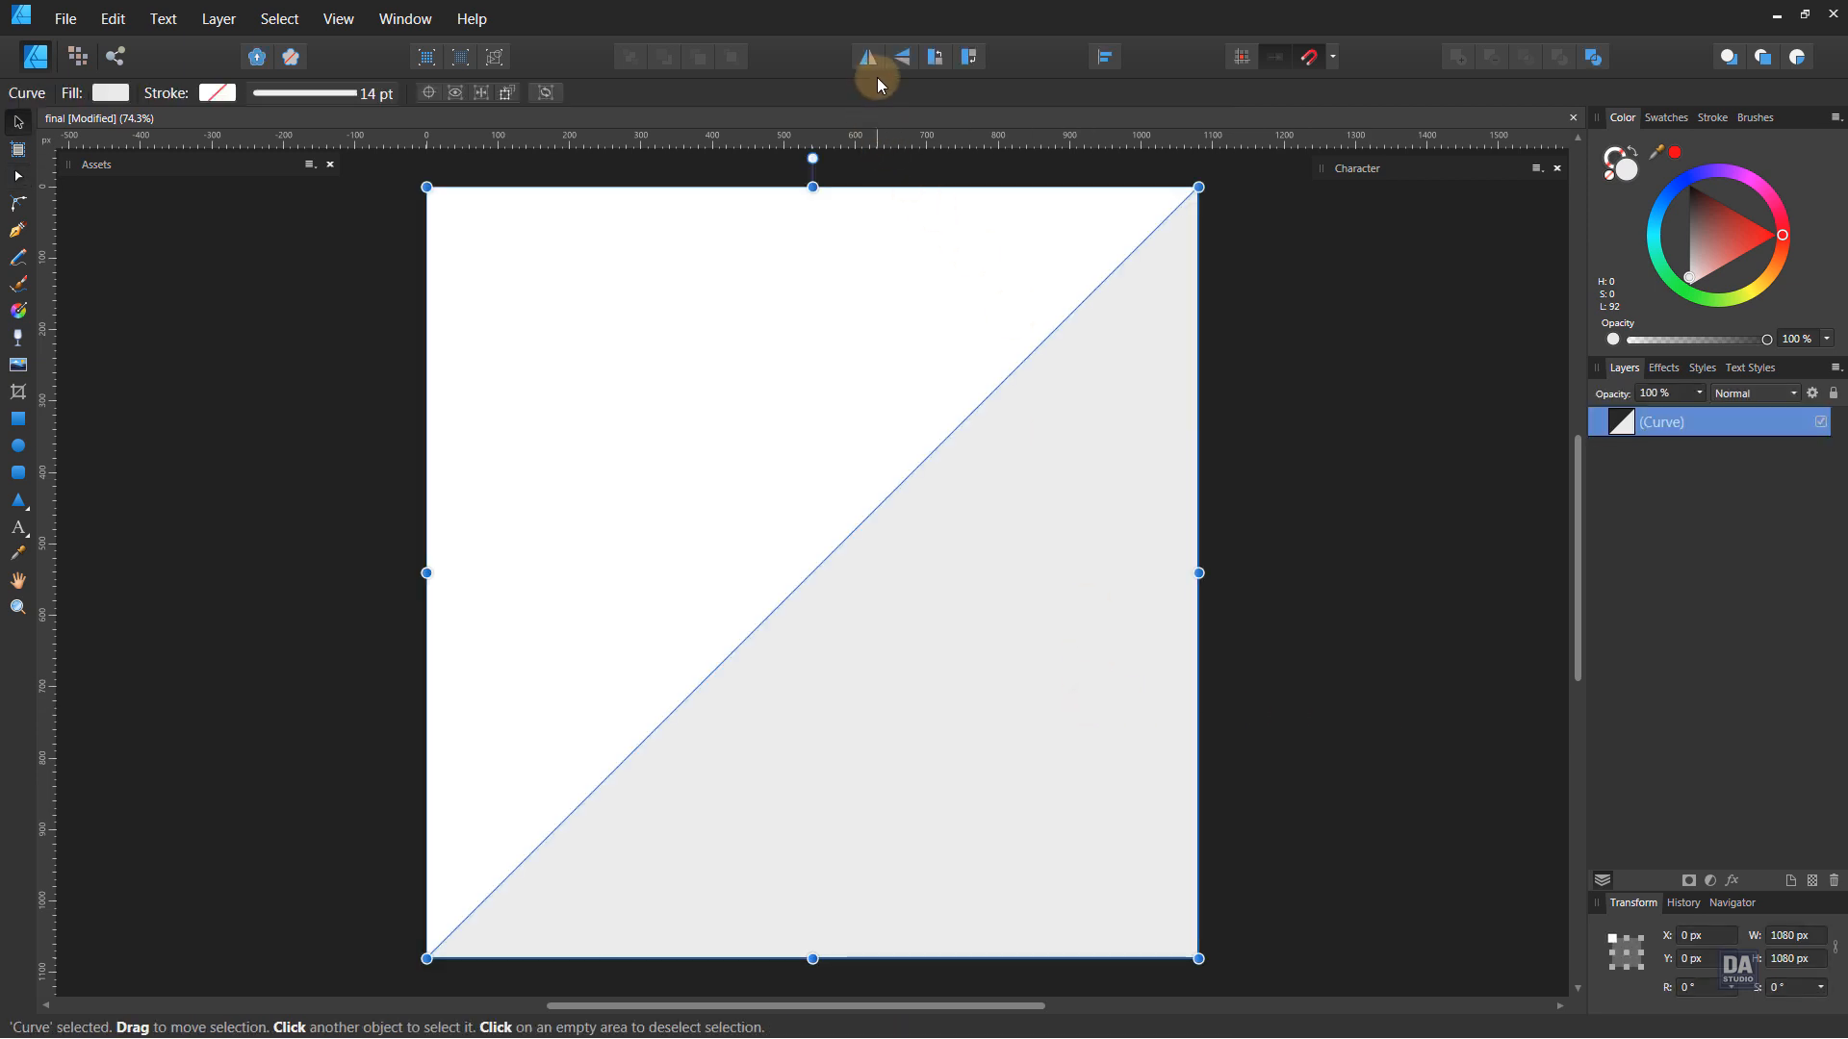
pyautogui.click(866, 57)
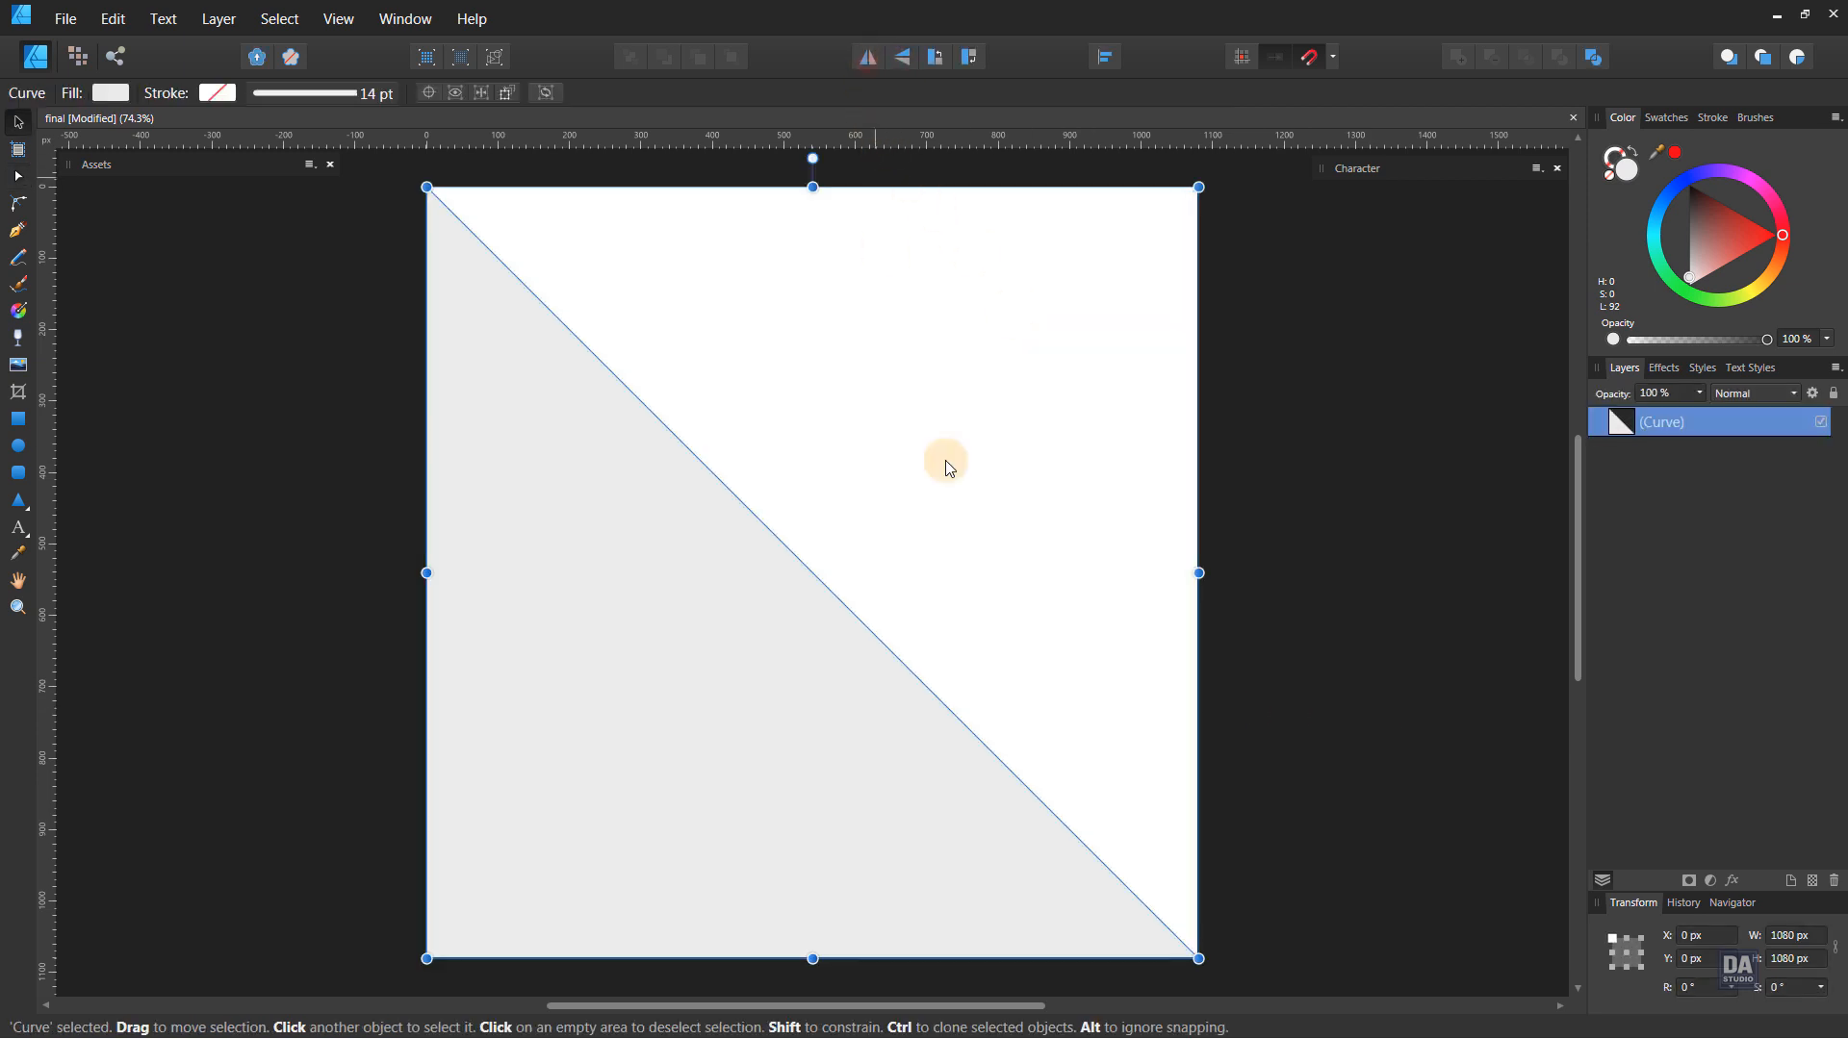
pyautogui.click(993, 544)
pyautogui.click(763, 715)
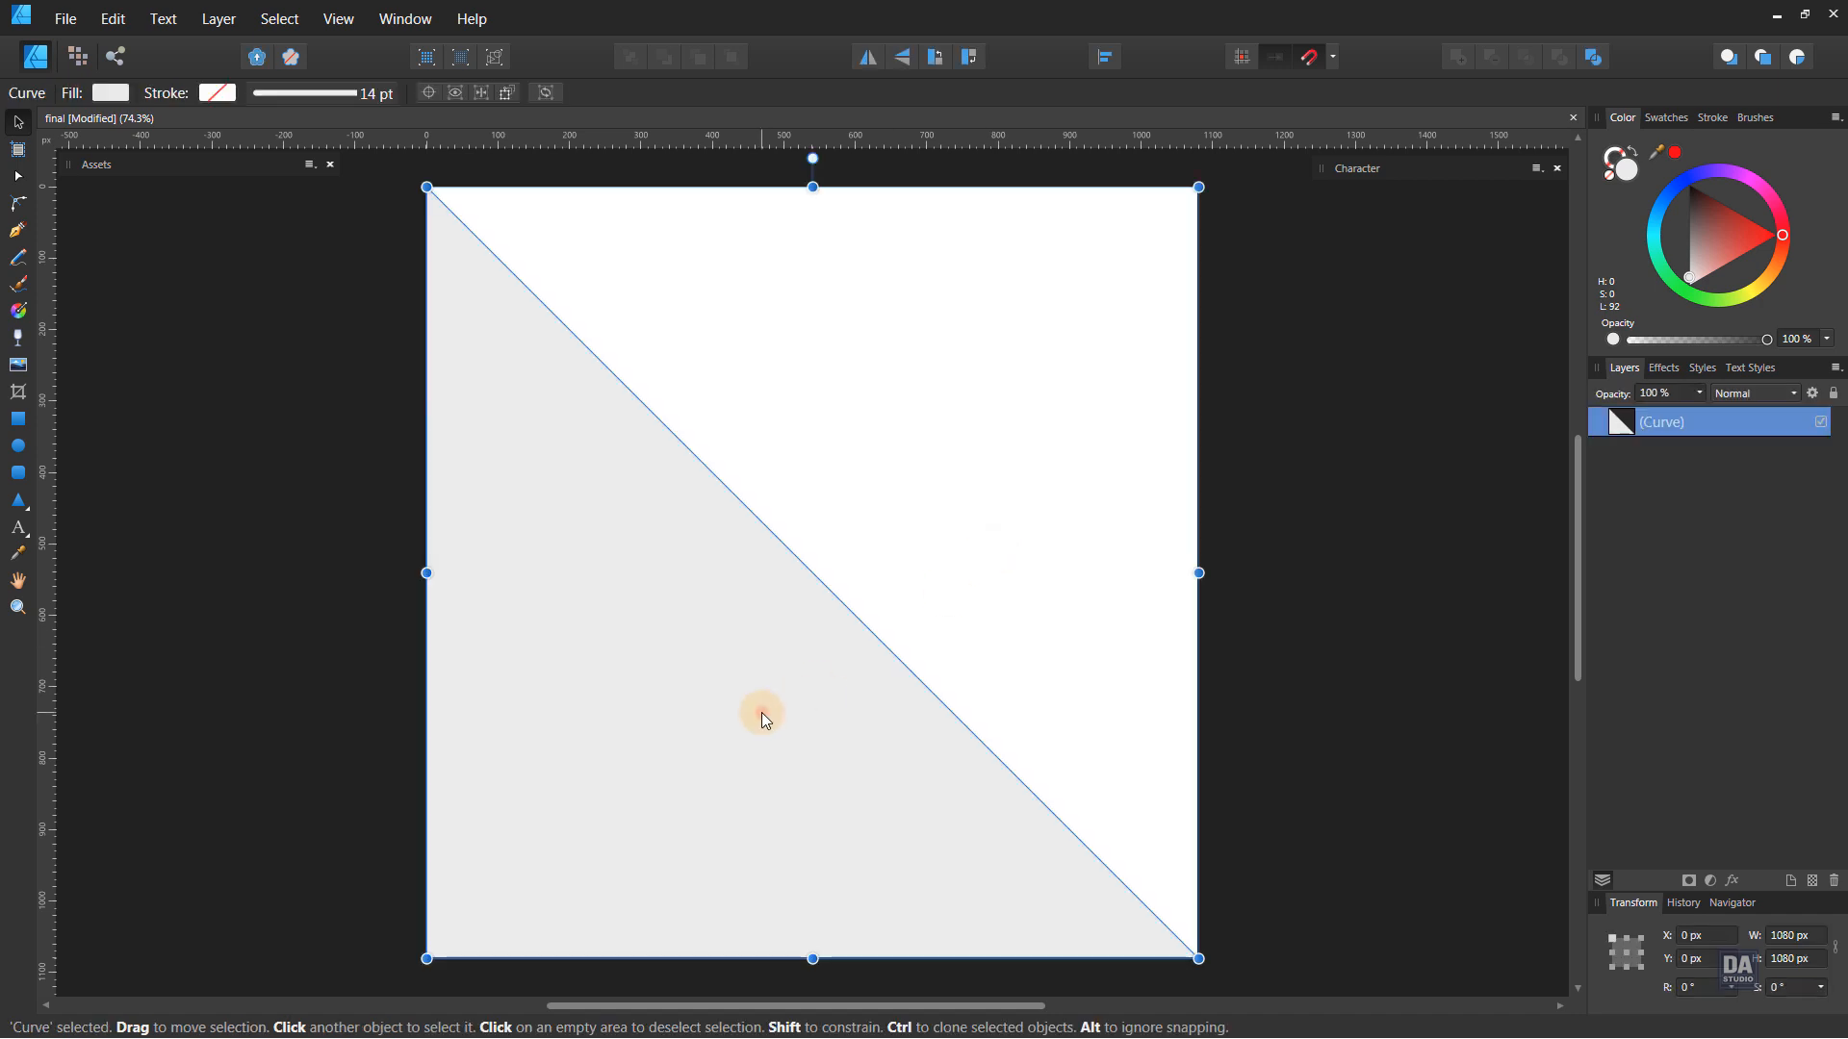
pyautogui.click(1295, 637)
# - Draw a circle about 862 px wide overhanging the page's upper-left corner and fill it with darker grey, lightness 69
pyautogui.click(19, 447)
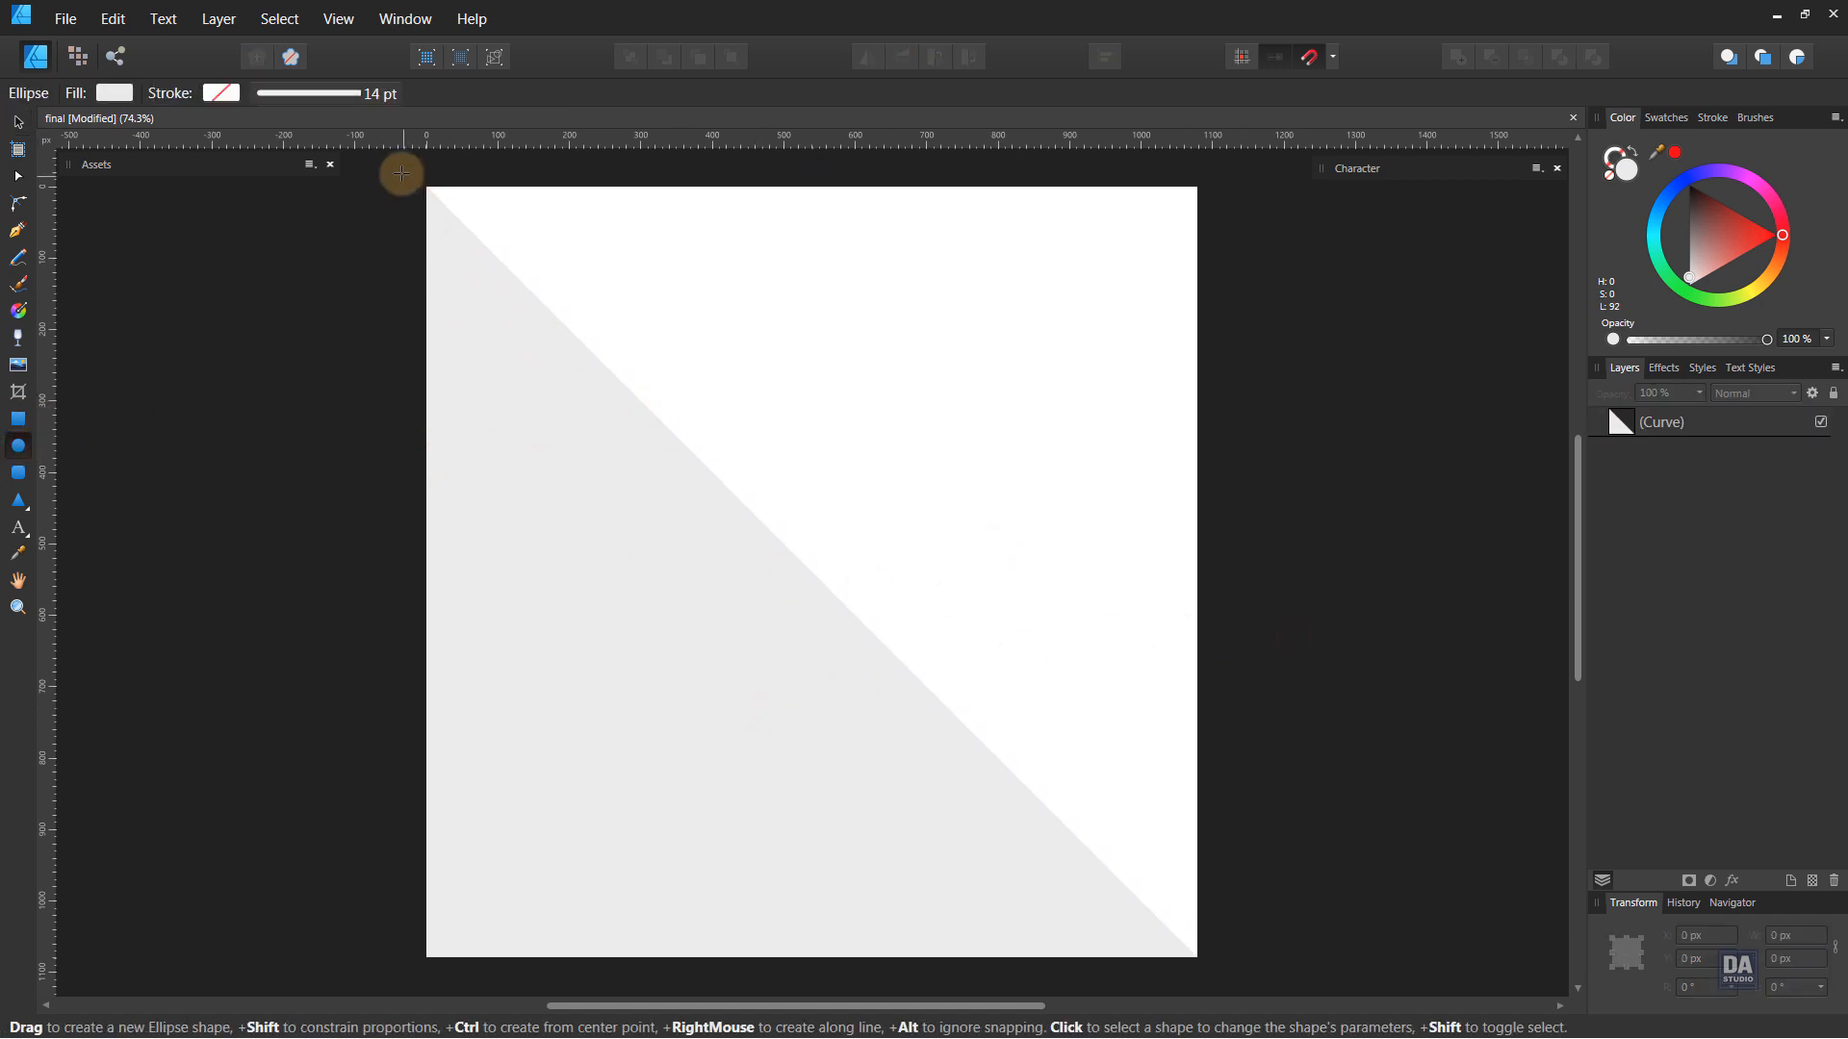
pyautogui.moveTo(402, 173); pyautogui.dragTo(1073, 688)
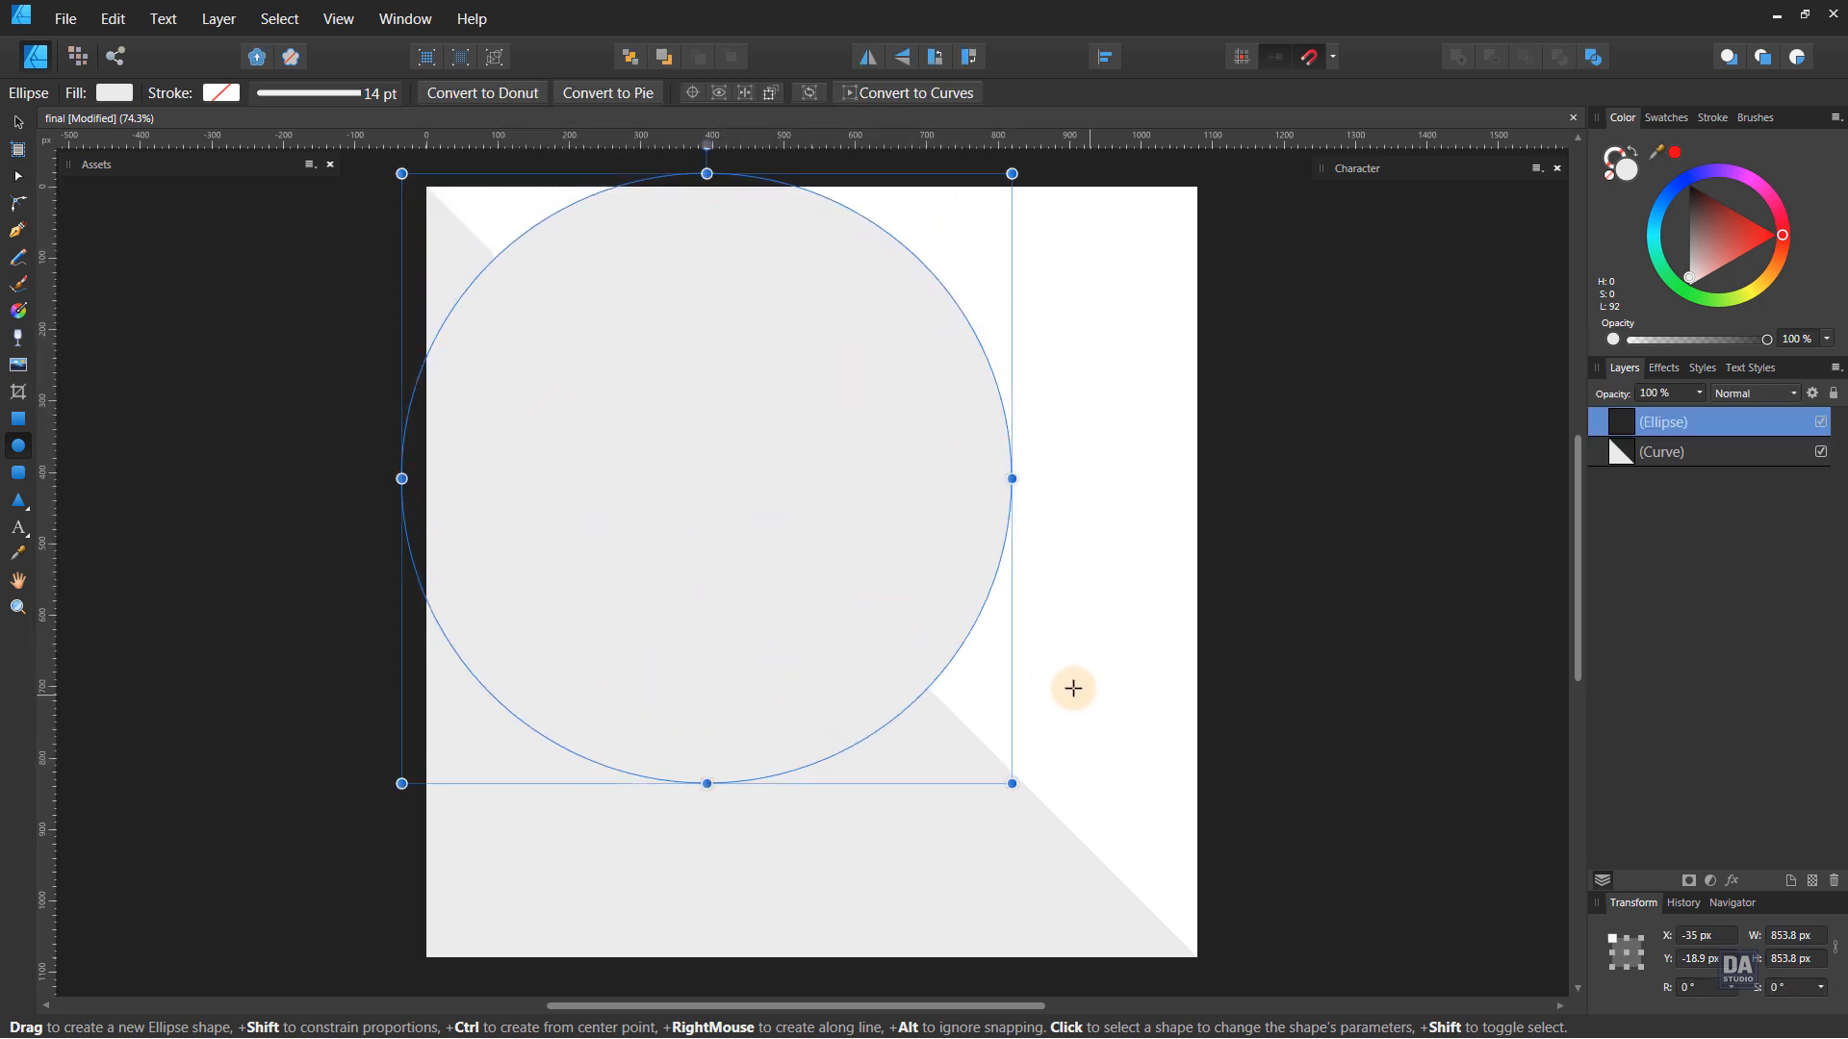
pyautogui.press('v')
pyautogui.moveTo(850, 577); pyautogui.dragTo(765, 495)
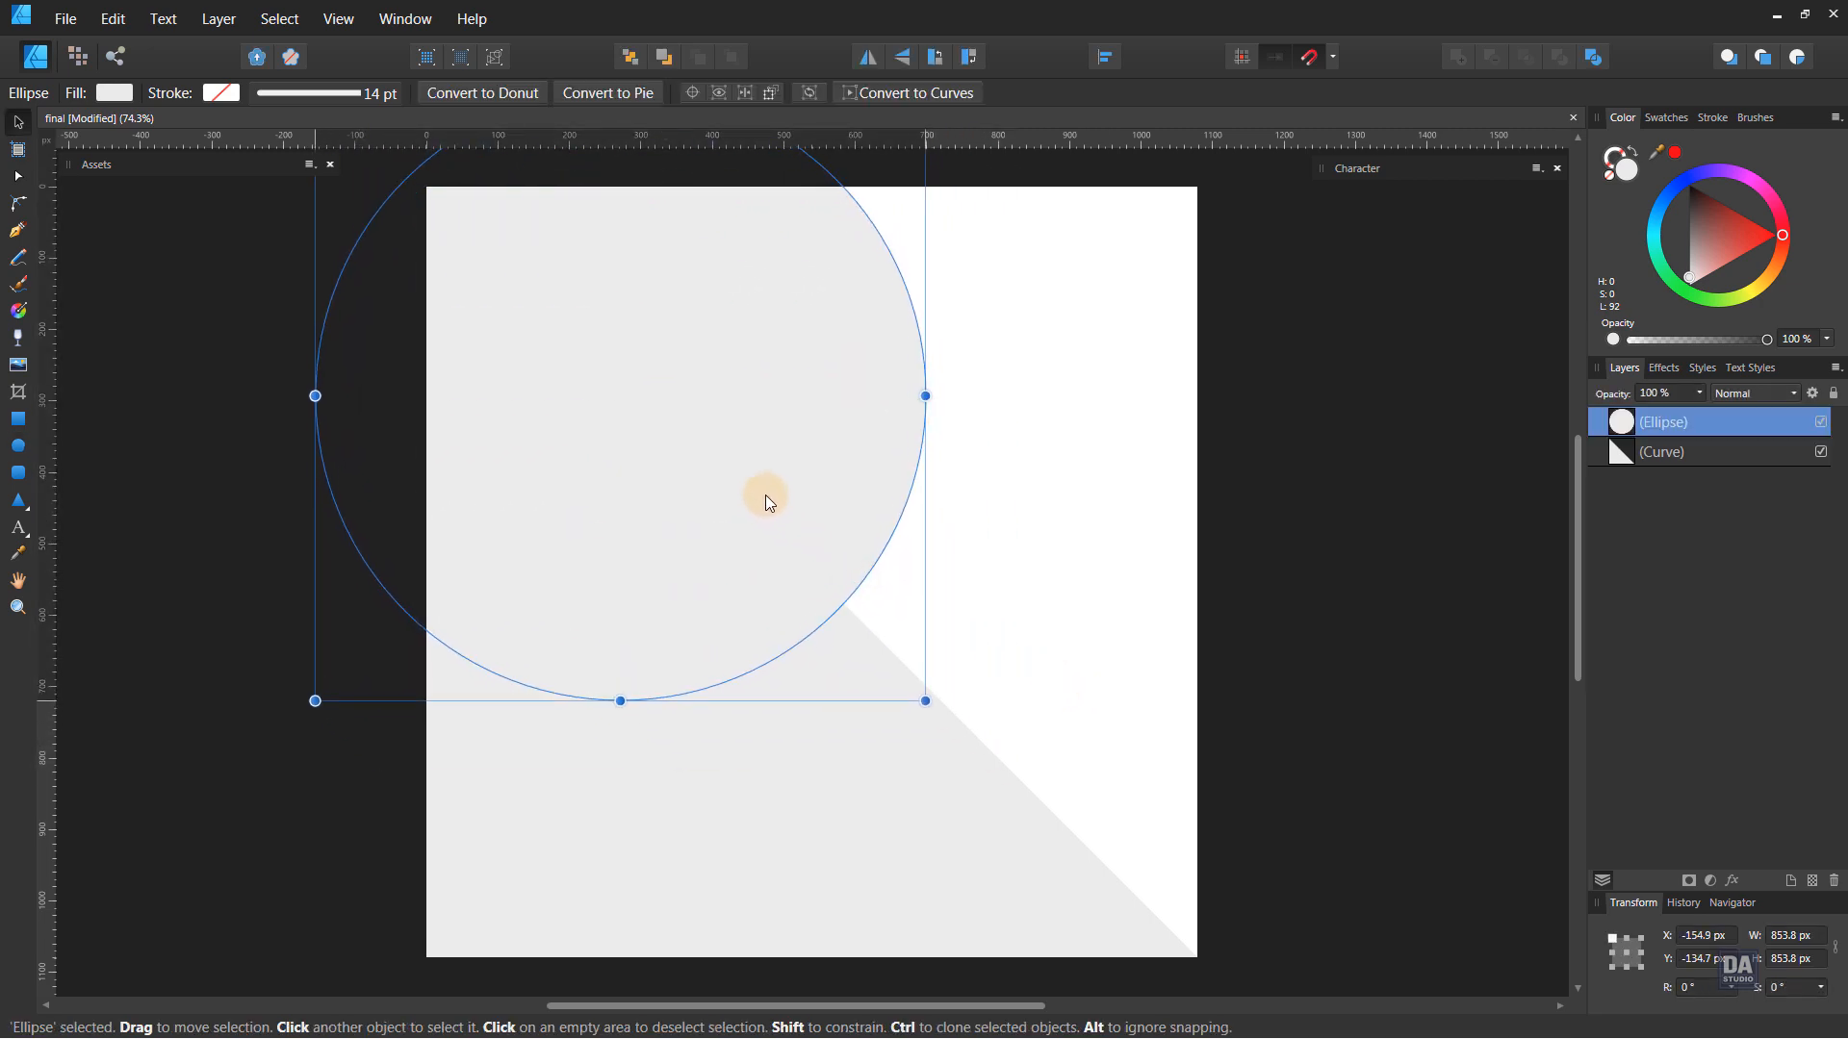
pyautogui.moveTo(939, 701)
pyautogui.mouseDown()
pyautogui.moveTo(960, 722)
pyautogui.moveTo(944, 702)
pyautogui.mouseUp()
pyautogui.moveTo(1680, 273); pyautogui.dragTo(1689, 254)
pyautogui.click(1425, 528)
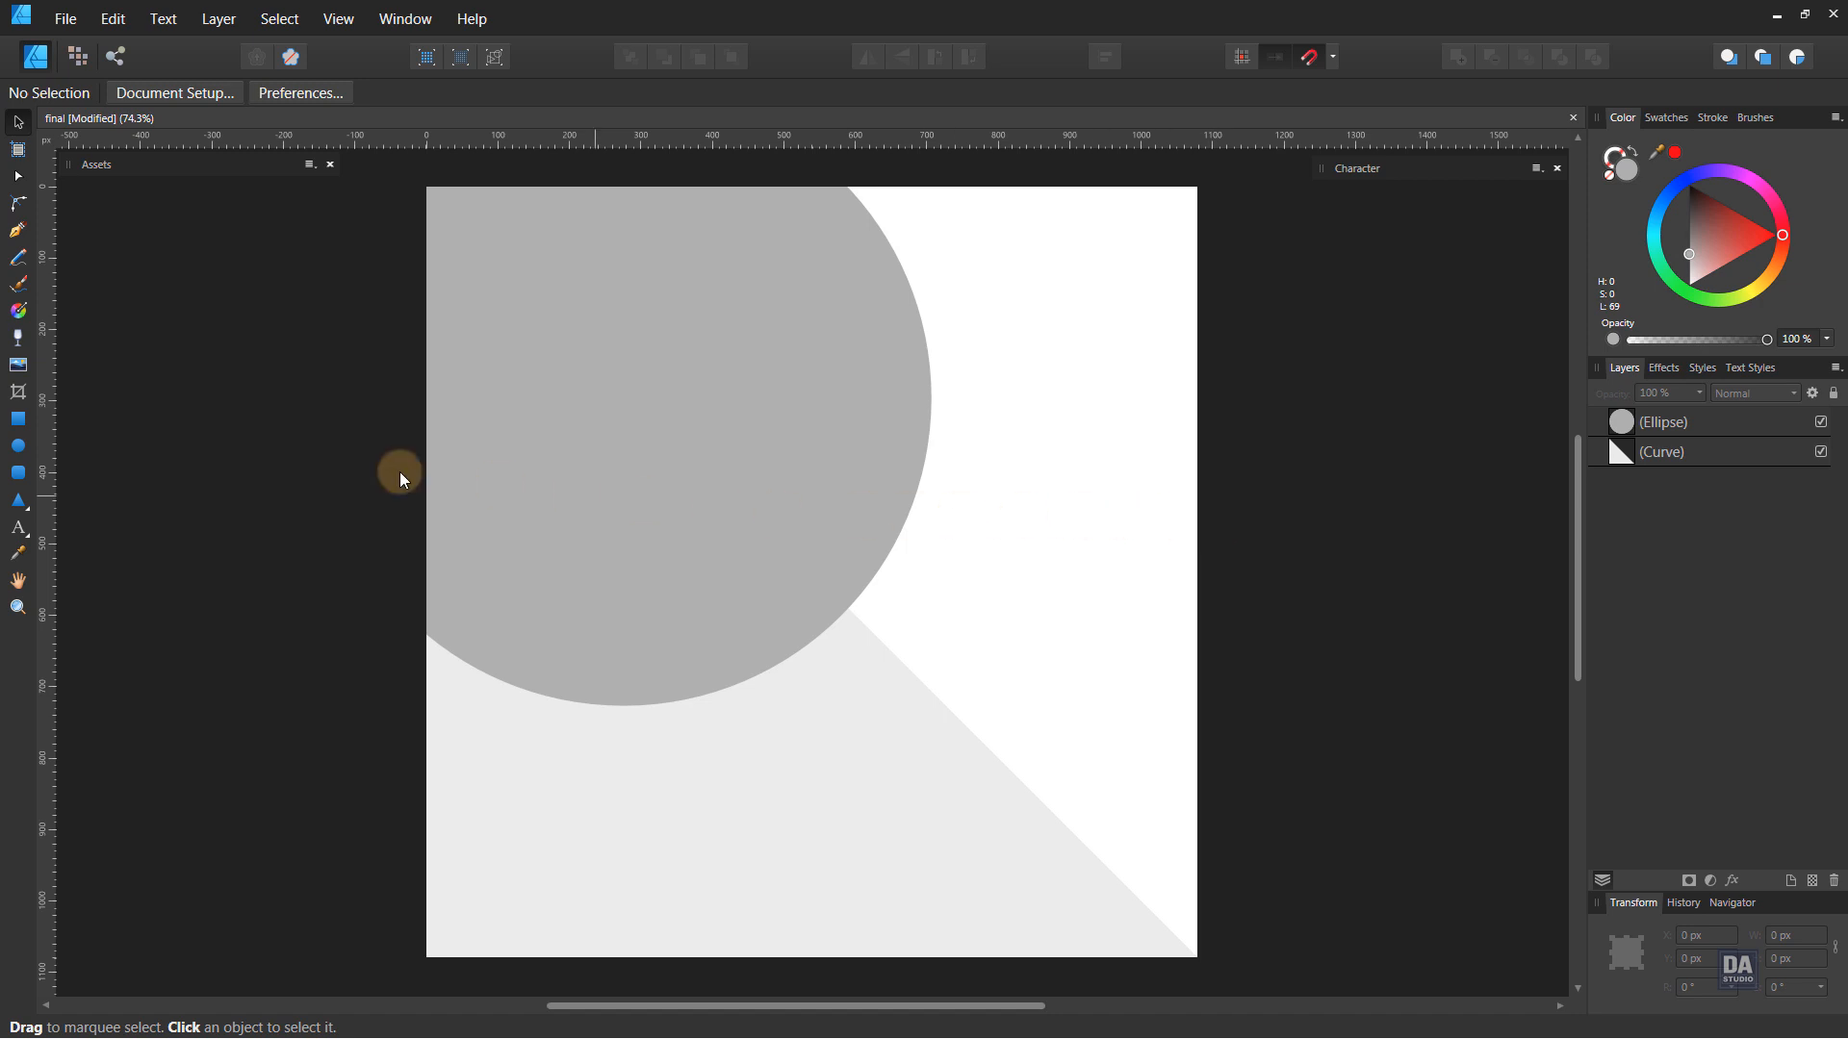
# - Draw a narrow grey bar about 20 px wide and 107 px tall beside the large circle, sheared about 21.4°
pyautogui.click(19, 420)
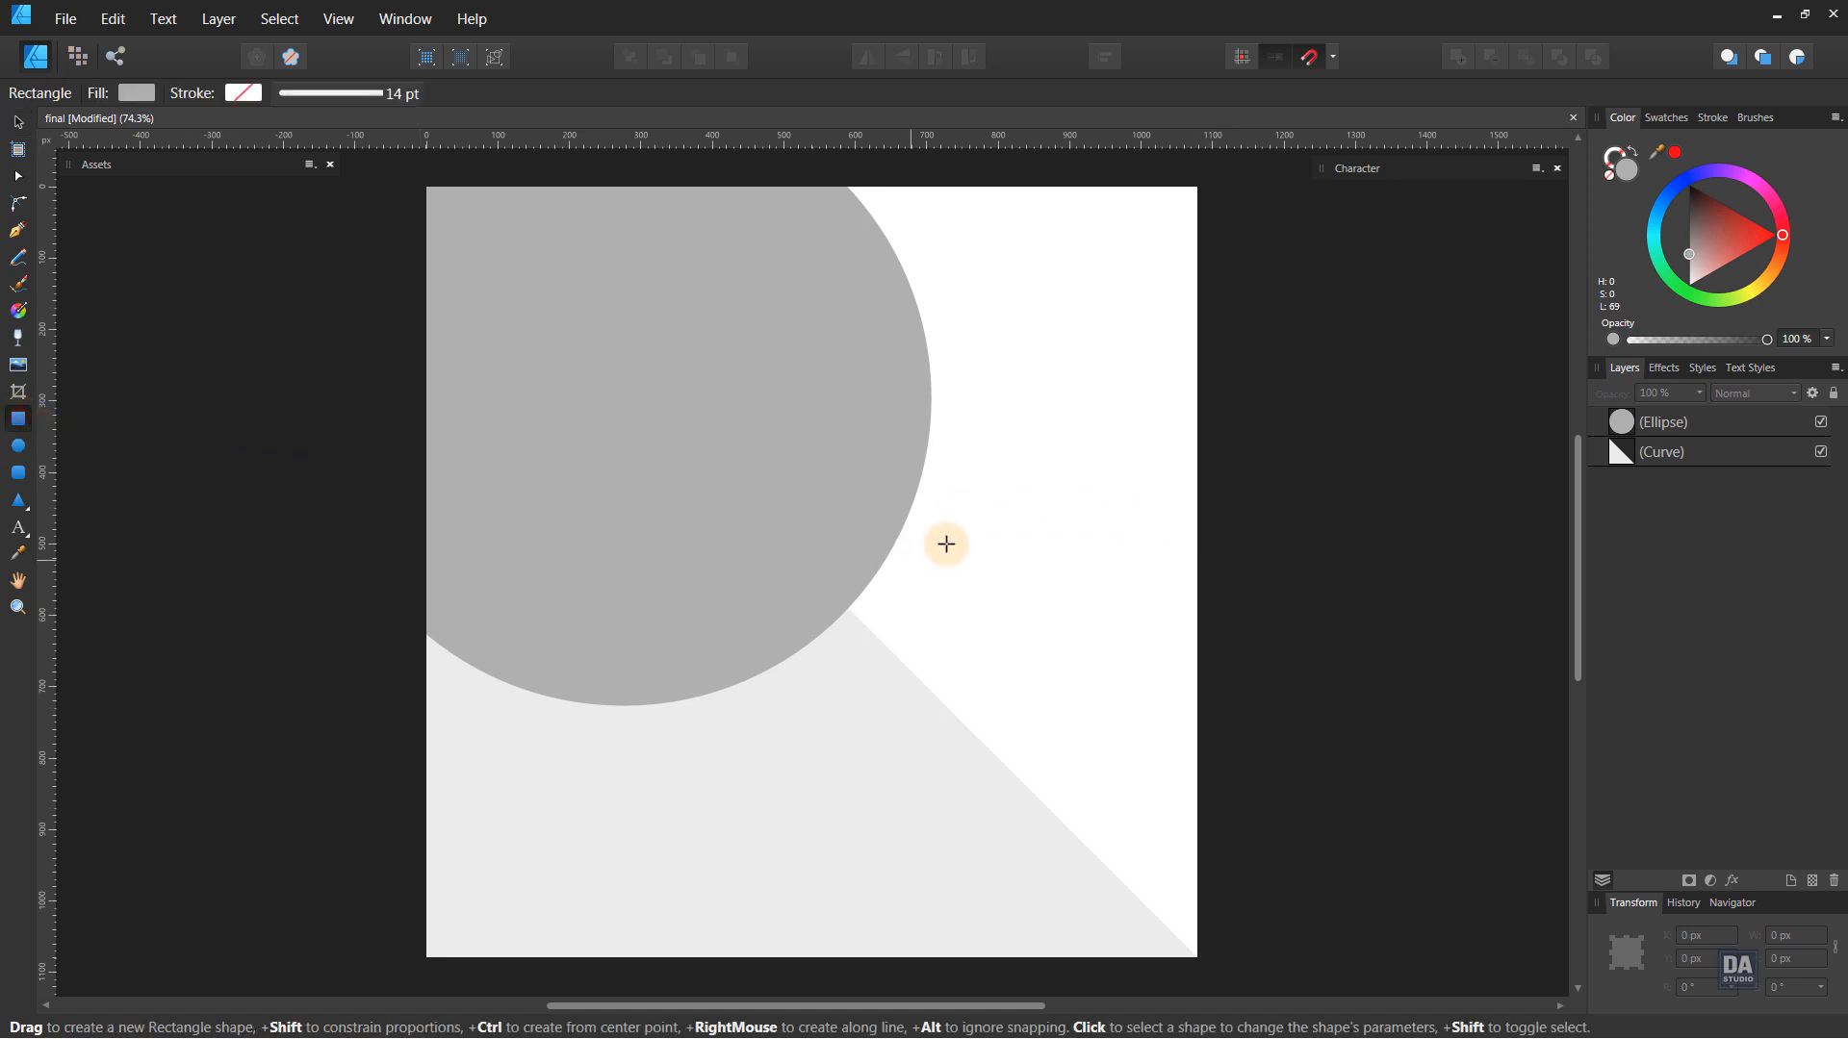
pyautogui.moveTo(932, 543); pyautogui.dragTo(859, 618)
pyautogui.scroll(5, 1184, 590)
pyautogui.press('v')
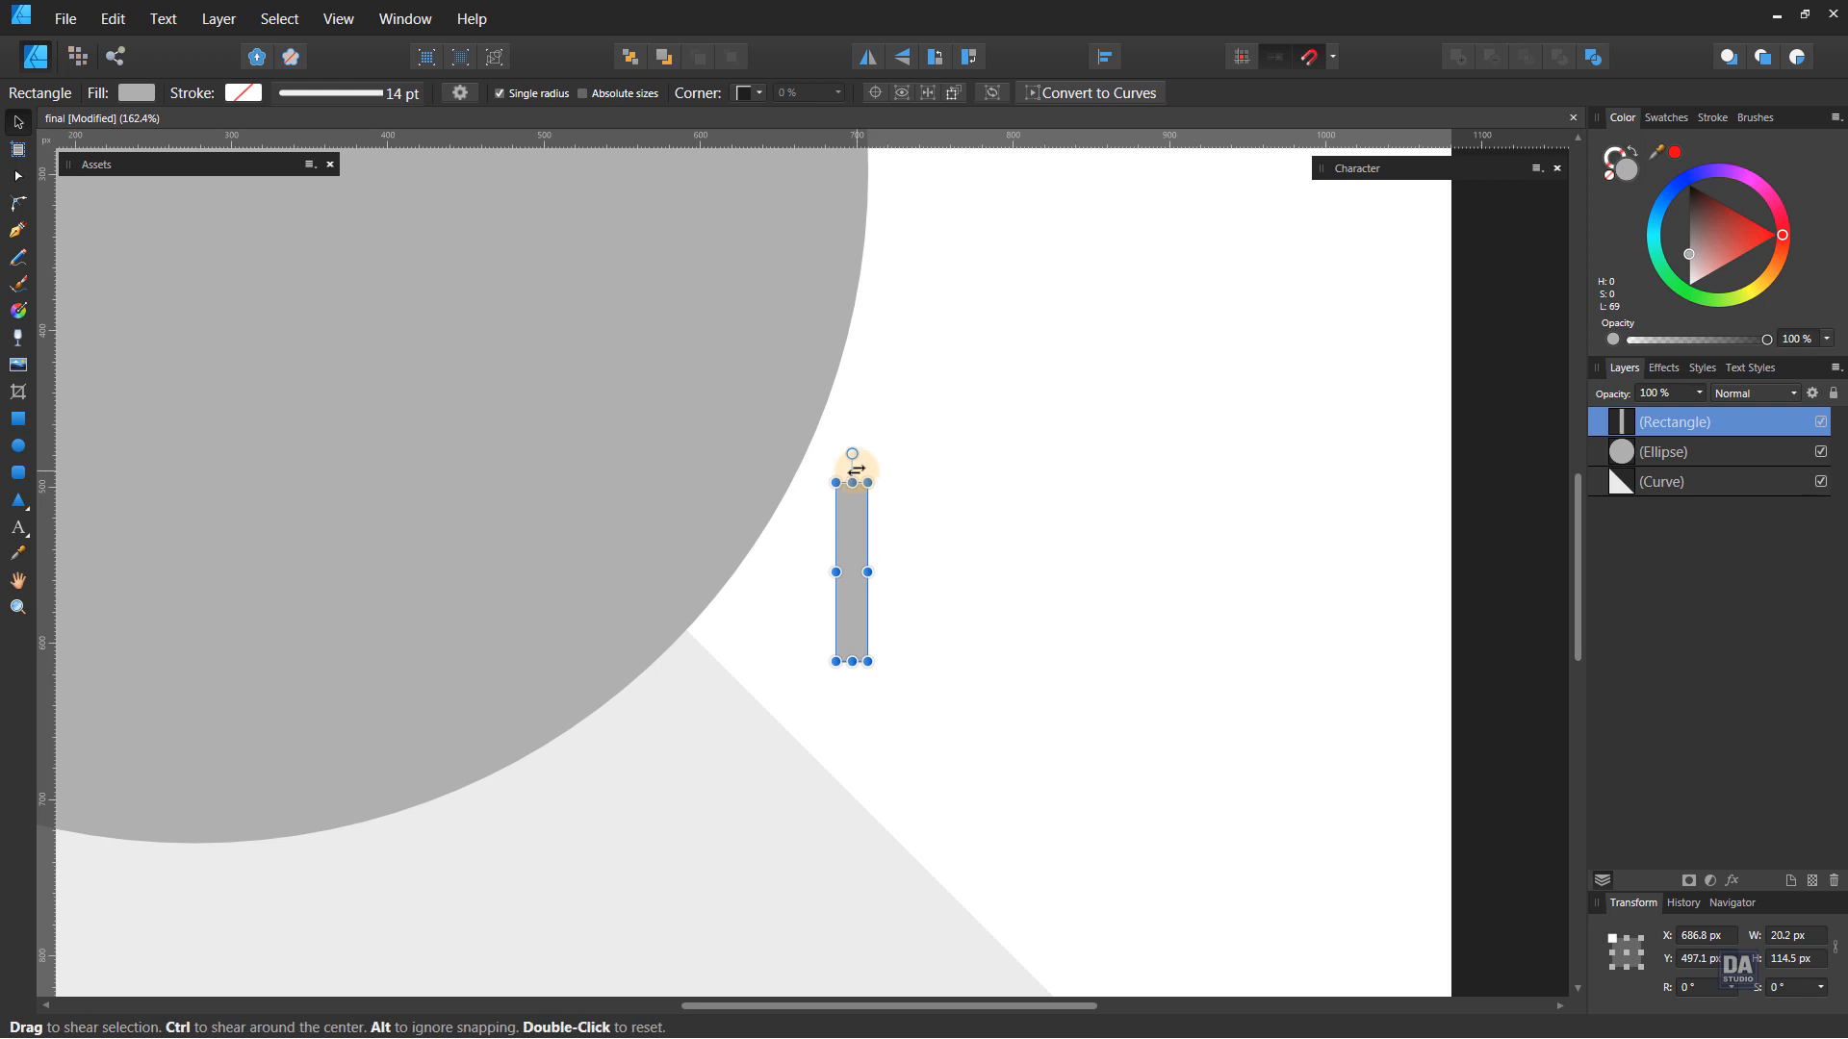
pyautogui.moveTo(851, 469); pyautogui.dragTo(785, 480)
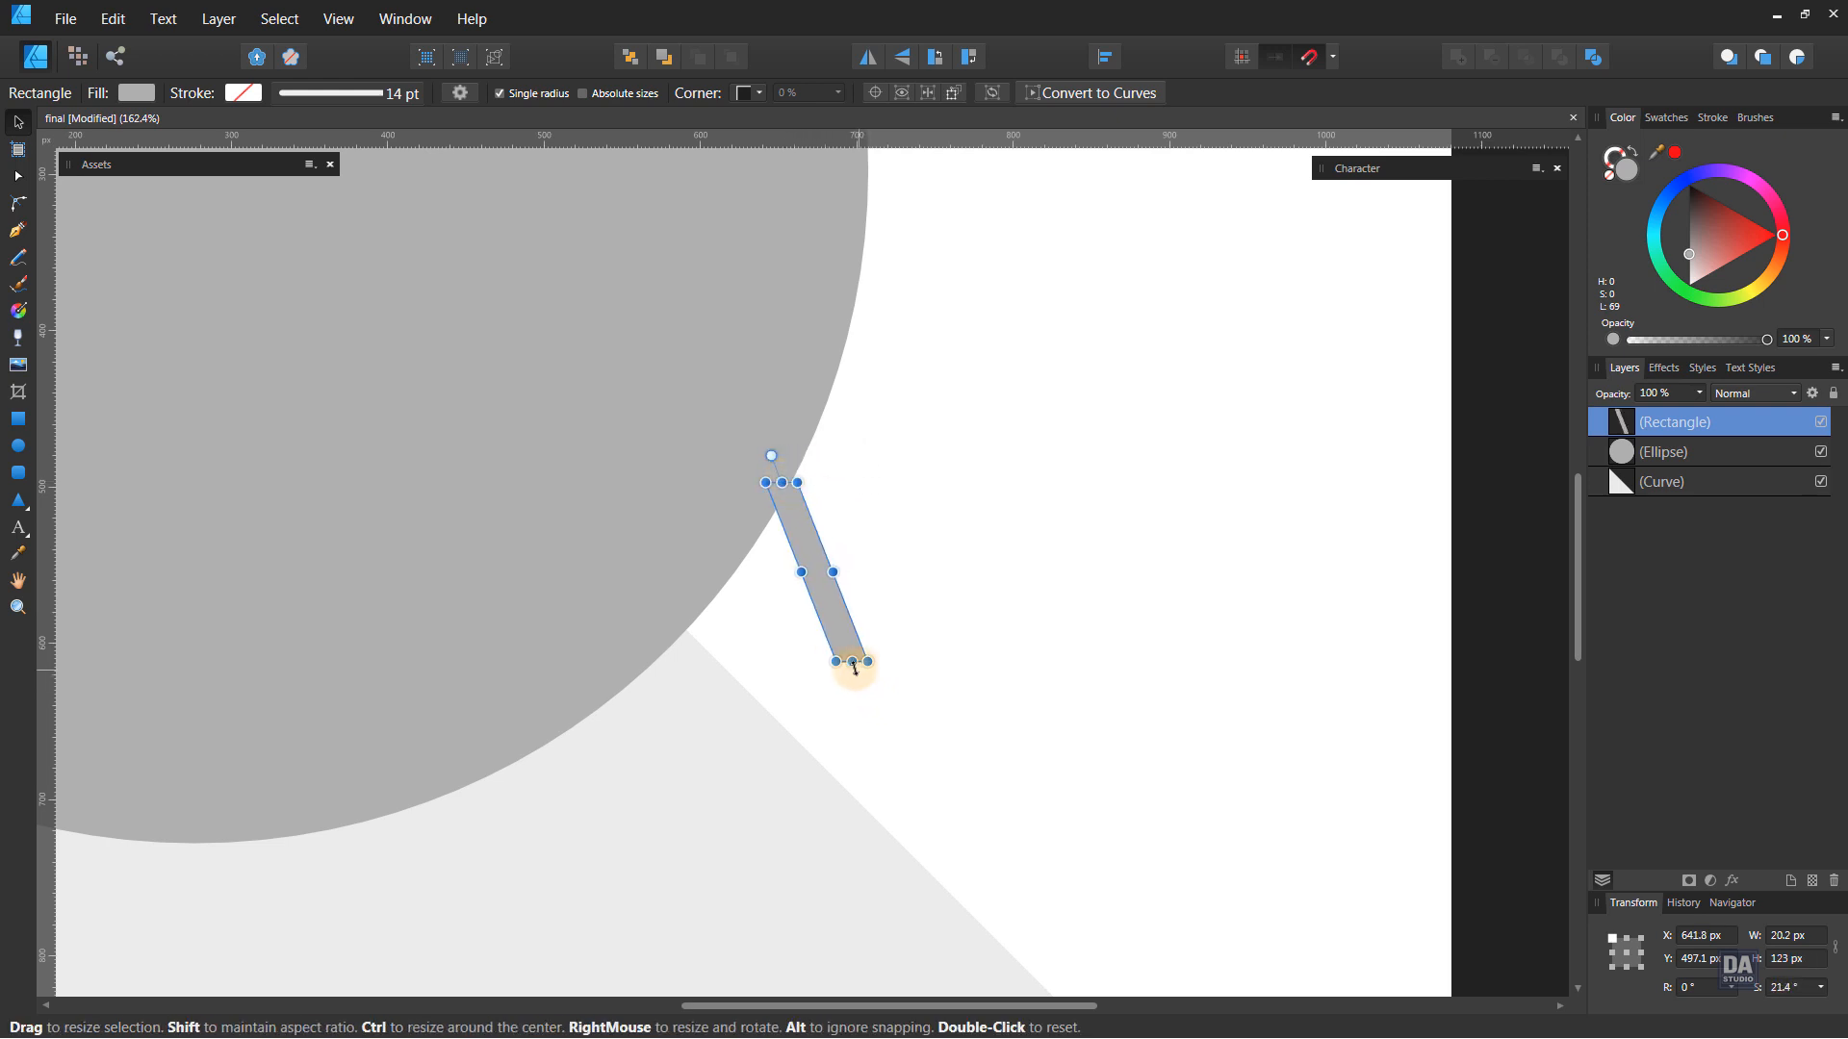
pyautogui.moveTo(852, 661); pyautogui.dragTo(878, 615)
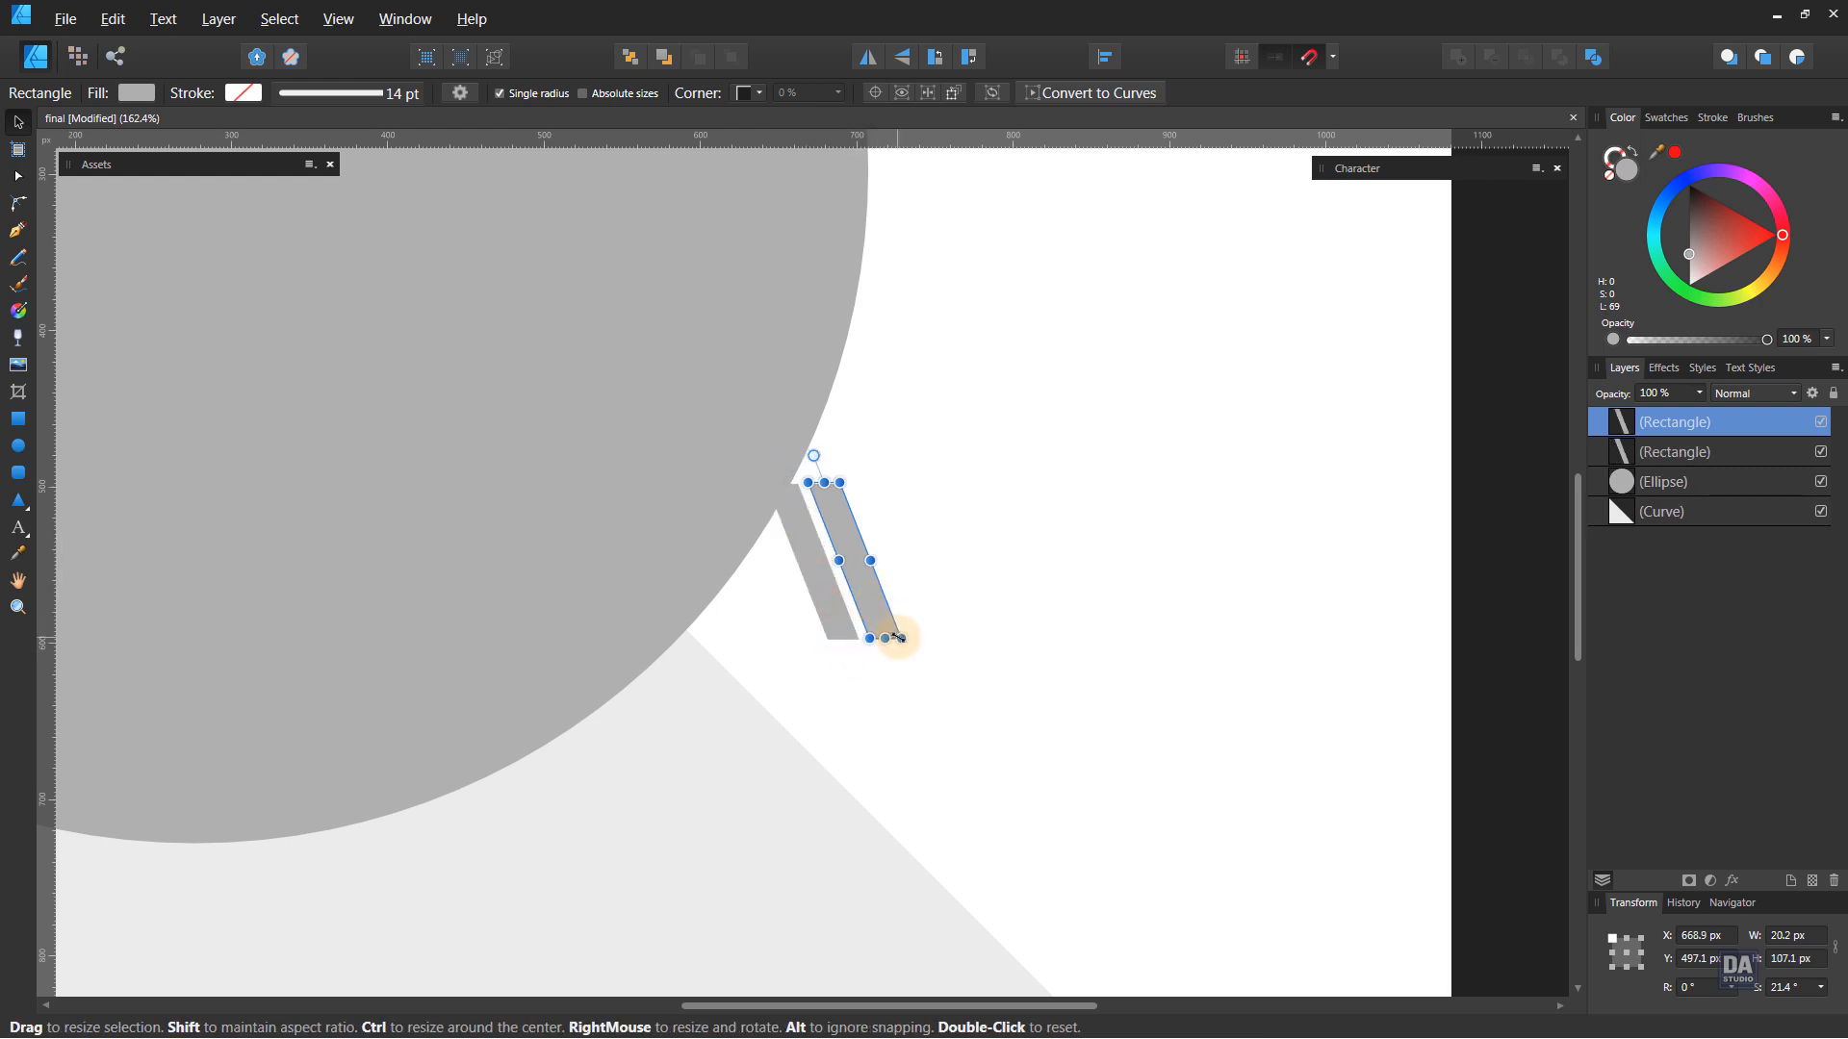
# - Duplicate the slanted bar repeatedly into an evenly spaced row of 15 bars reaching the page's right edge
pyautogui.hotkey('ctrl', 'j')
pyautogui.hotkey('ctrl', 'j')
pyautogui.hotkey('ctrl', 'j')
pyautogui.hotkey('ctrl', 'j')
pyautogui.hotkey('ctrl', 'j')
pyautogui.hotkey('ctrl', 'j')
pyautogui.hotkey('ctrl', 'j')
pyautogui.hotkey('ctrl', 'j')
pyautogui.hotkey('ctrl', 'j')
pyautogui.hotkey('ctrl', 'j')
pyautogui.hotkey('ctrl', 'j')
pyautogui.hotkey('ctrl', 'j')
pyautogui.hotkey('ctrl', 'j')
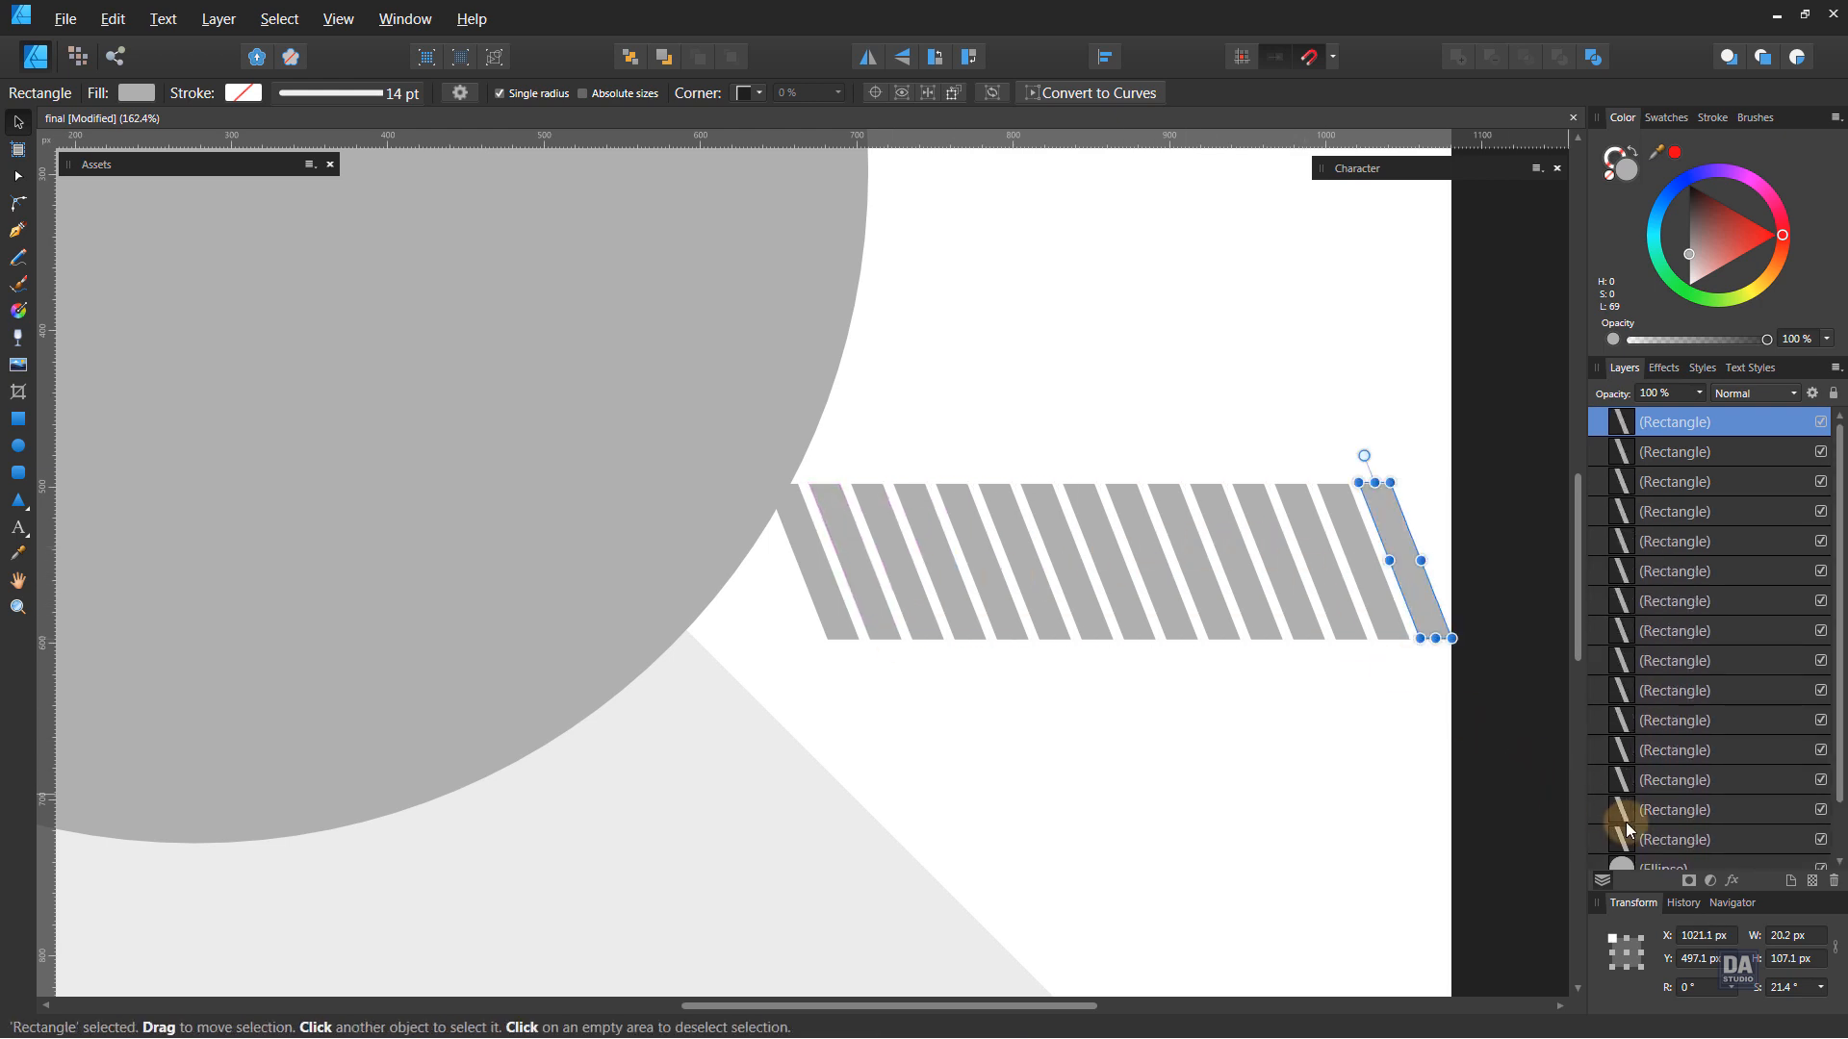
# - Group all 15 slanted bars, rotate the group to -90° and place it on the page's right edge
pyautogui.keyDown('shift'); pyautogui.click(1643, 843); pyautogui.keyUp('shift')
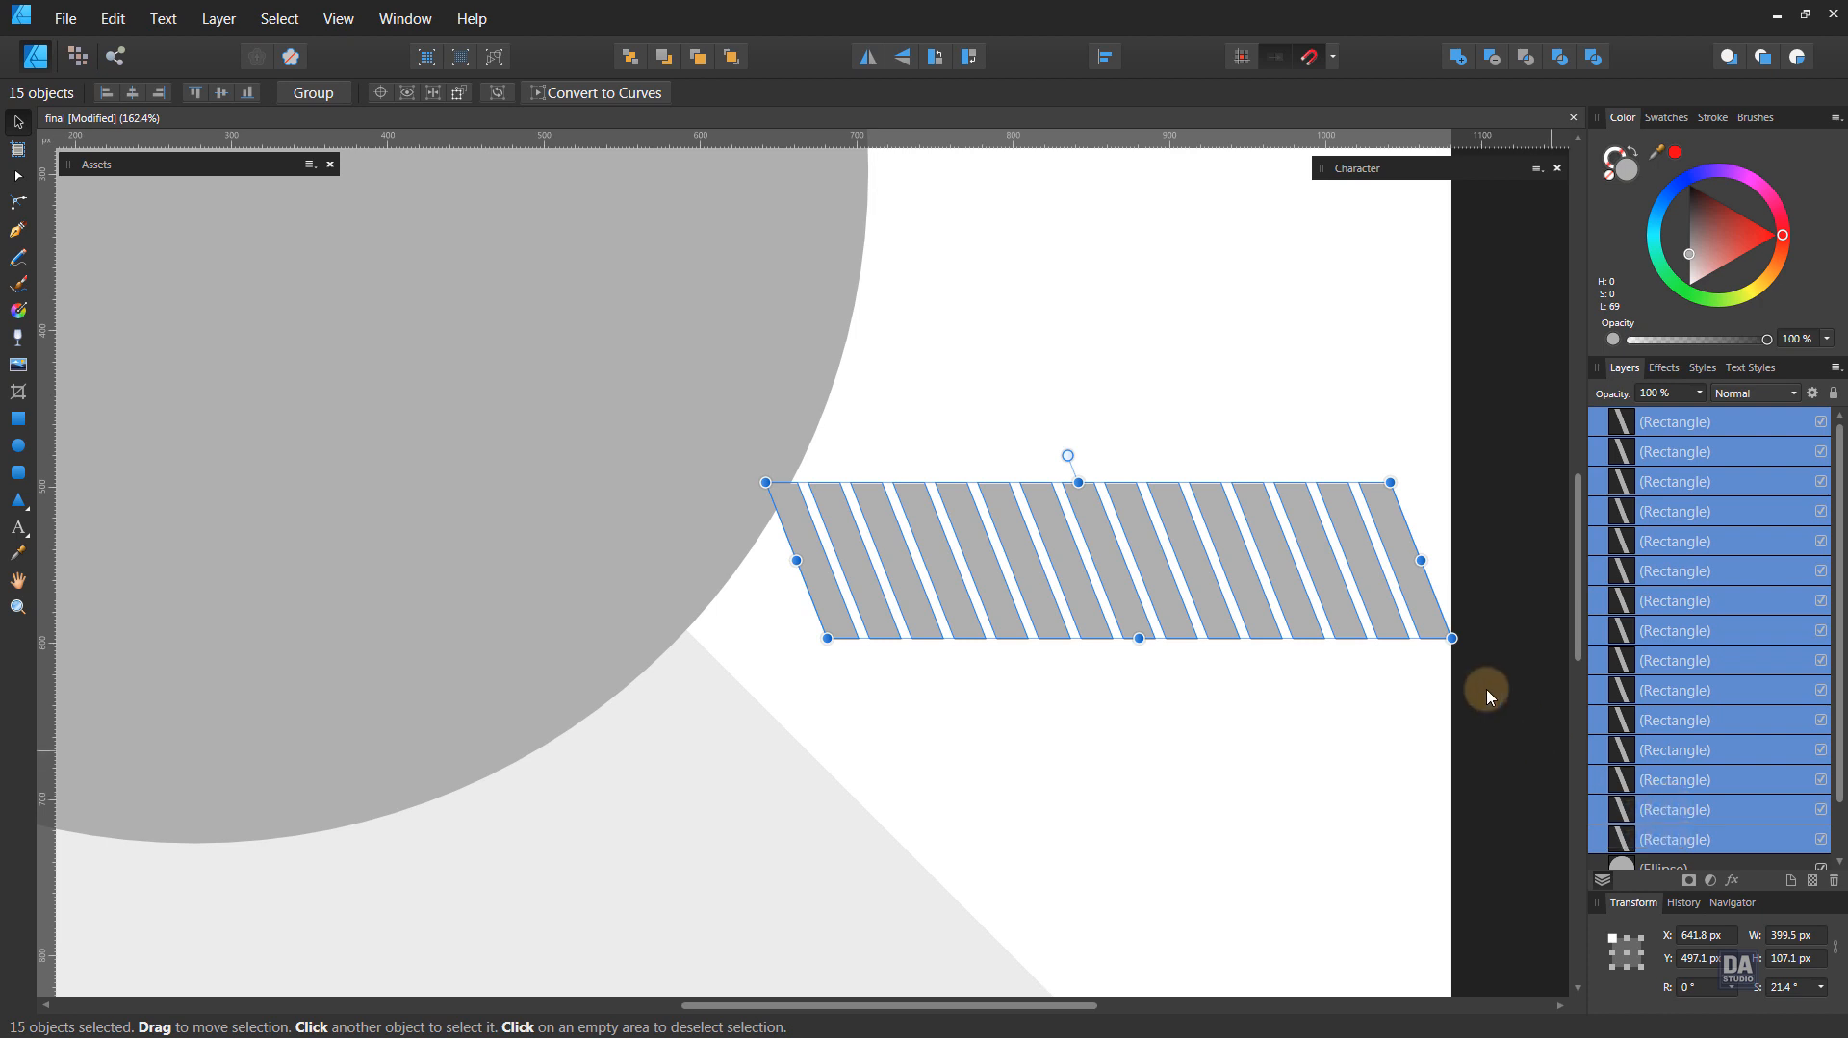
pyautogui.rightClick(1429, 623)
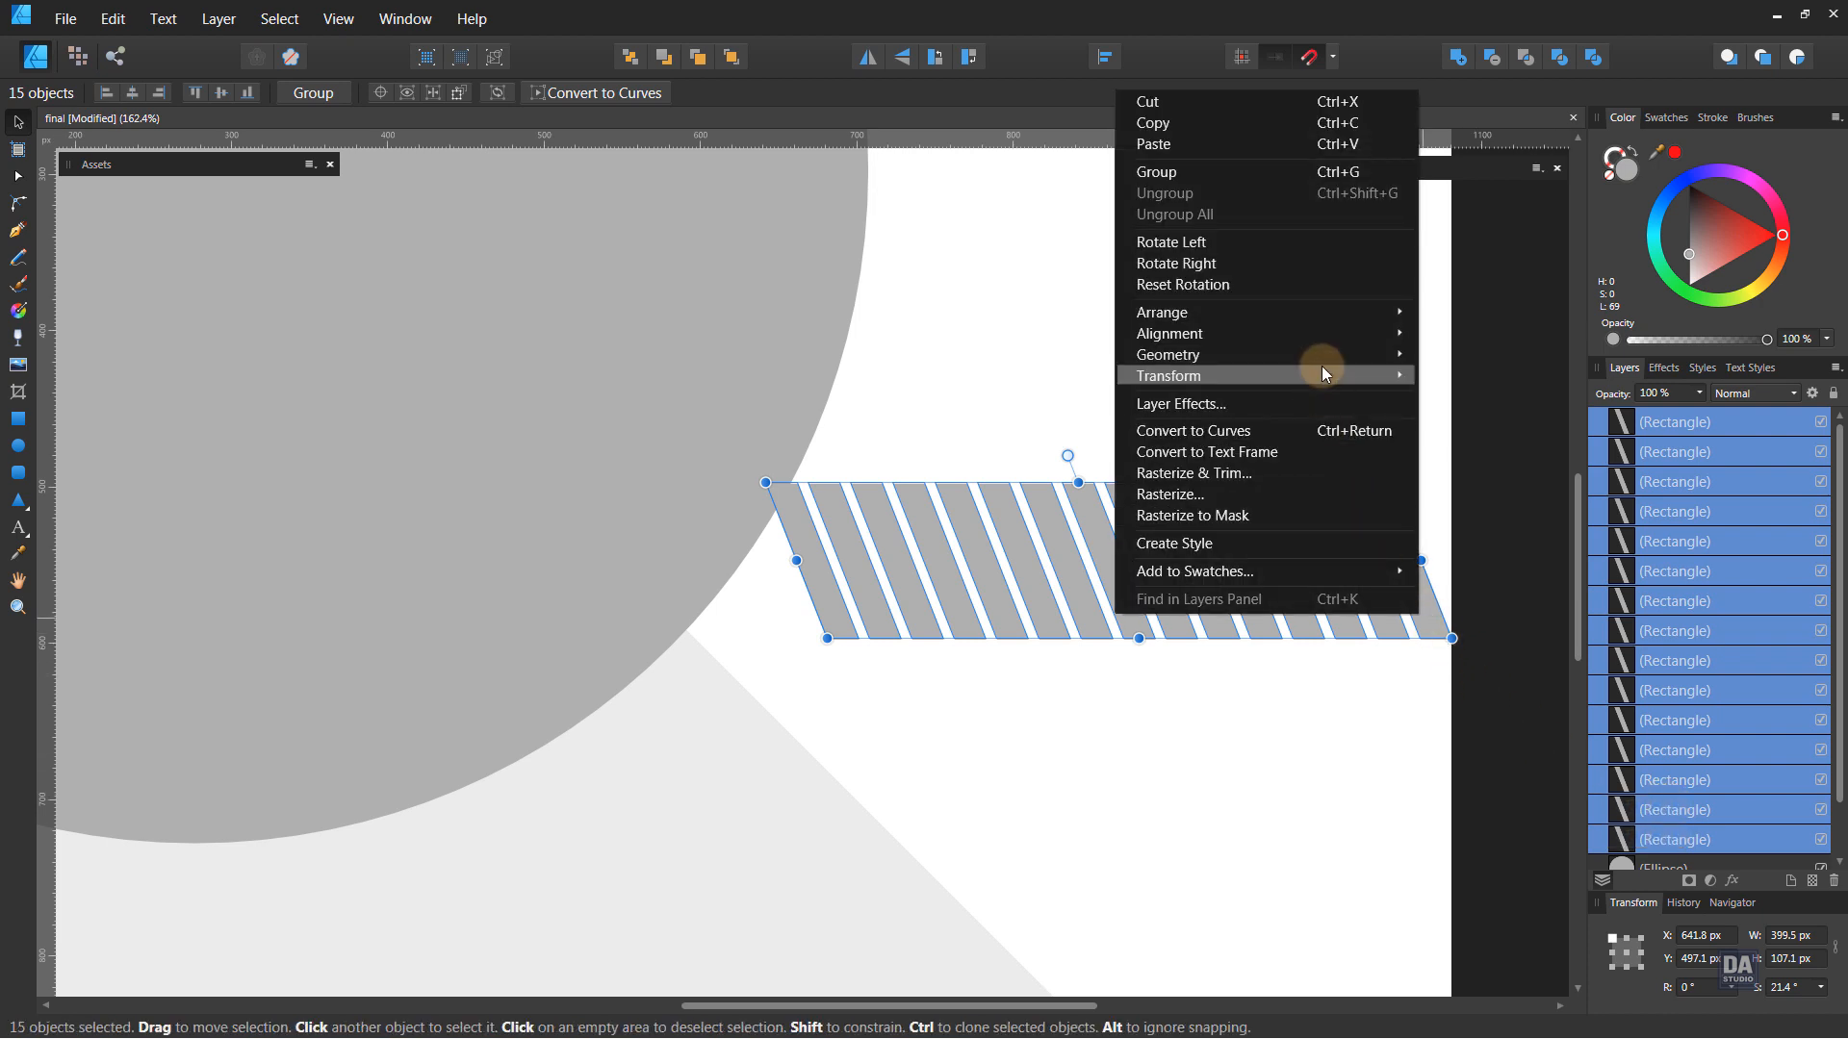
pyautogui.click(1304, 174)
pyautogui.moveTo(1109, 455); pyautogui.dragTo(1279, 548)
pyautogui.press('z')
pyautogui.keyDown('alt'); pyautogui.click(1275, 547); pyautogui.keyUp('alt')
pyautogui.moveTo(848, 472); pyautogui.dragTo(635, 435)
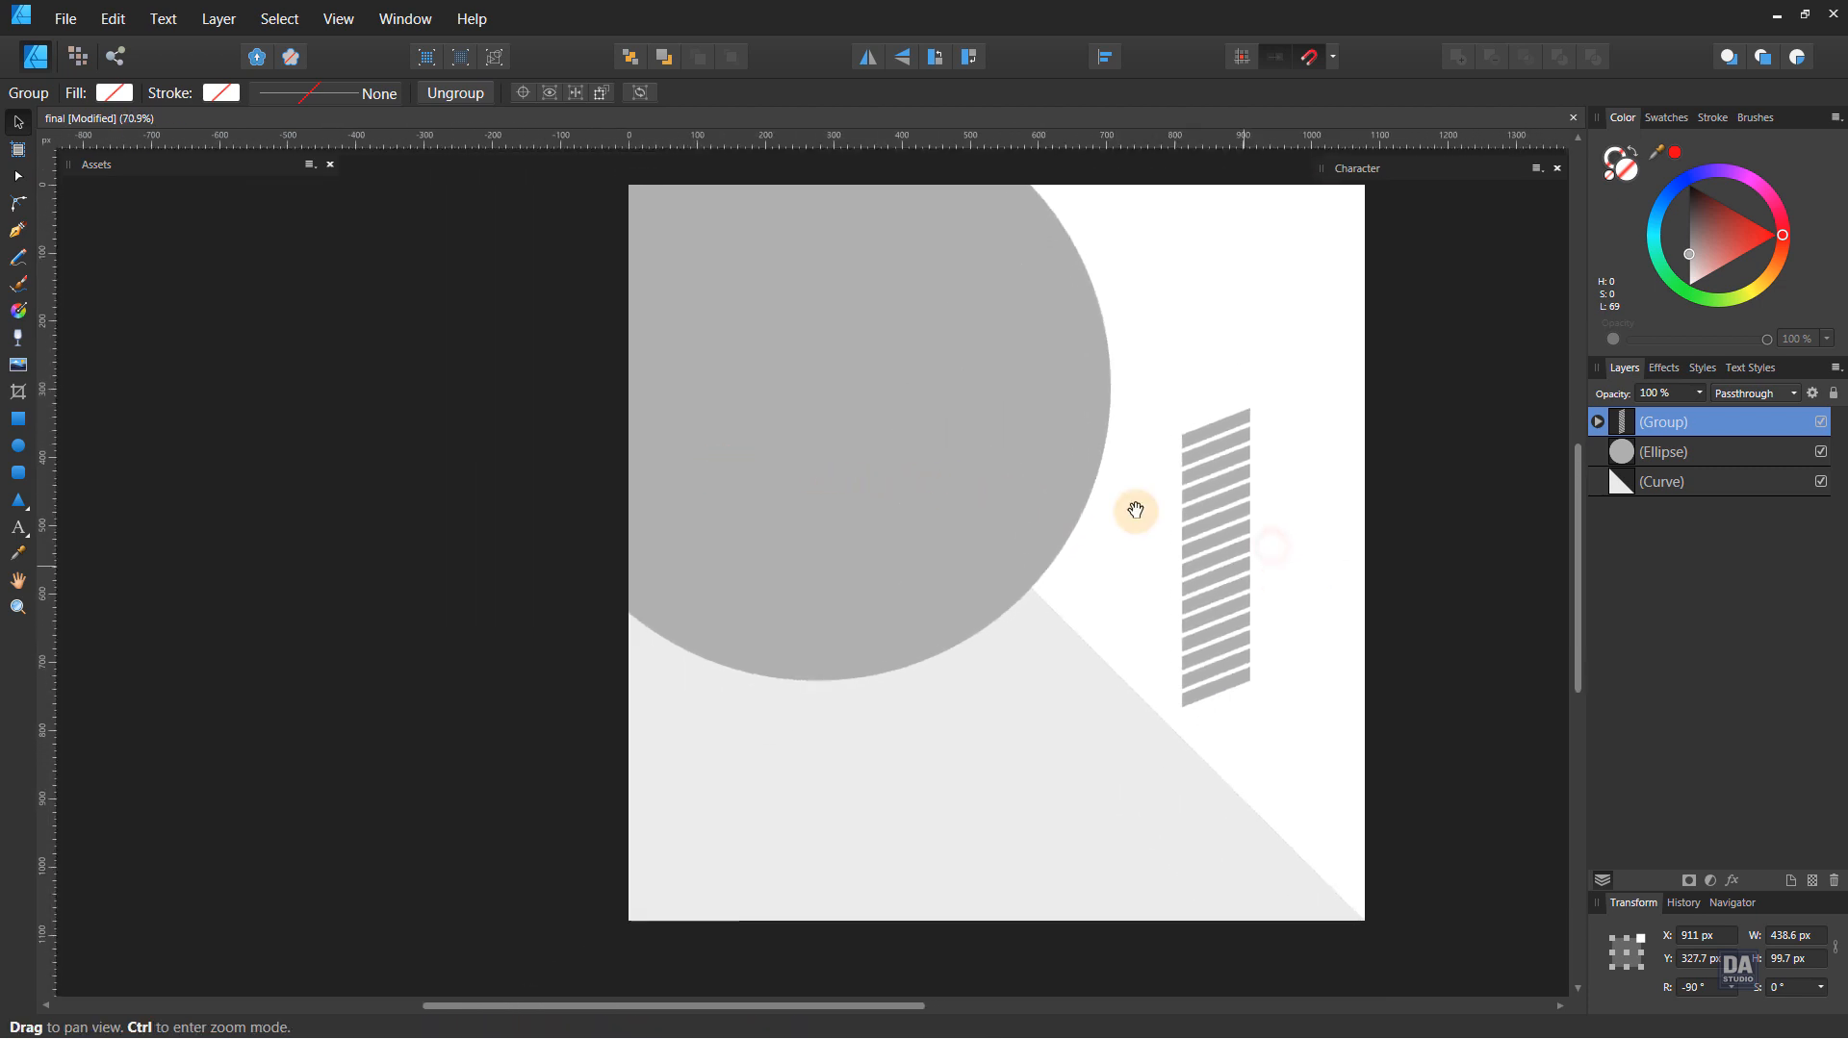
pyautogui.moveTo(1200, 553)
pyautogui.mouseDown()
pyautogui.moveTo(910, 695)
pyautogui.moveTo(1042, 657)
pyautogui.moveTo(1043, 625)
pyautogui.moveTo(1041, 672)
pyautogui.moveTo(1106, 658)
pyautogui.moveTo(1209, 585)
pyautogui.mouseUp()
pyautogui.click(1146, 661)
# - Draw a small grey circle about 157 px wide between the large circle and the stripe group
pyautogui.click(797, 581)
pyautogui.moveTo(797, 581)
pyautogui.mouseDown()
pyautogui.moveTo(915, 672)
pyautogui.moveTo(948, 673)
pyautogui.mouseUp()
pyautogui.moveTo(1107, 858)
pyautogui.mouseDown()
pyautogui.moveTo(681, 367)
pyautogui.moveTo(1019, 594)
pyautogui.moveTo(984, 578)
pyautogui.moveTo(983, 546)
pyautogui.mouseUp()
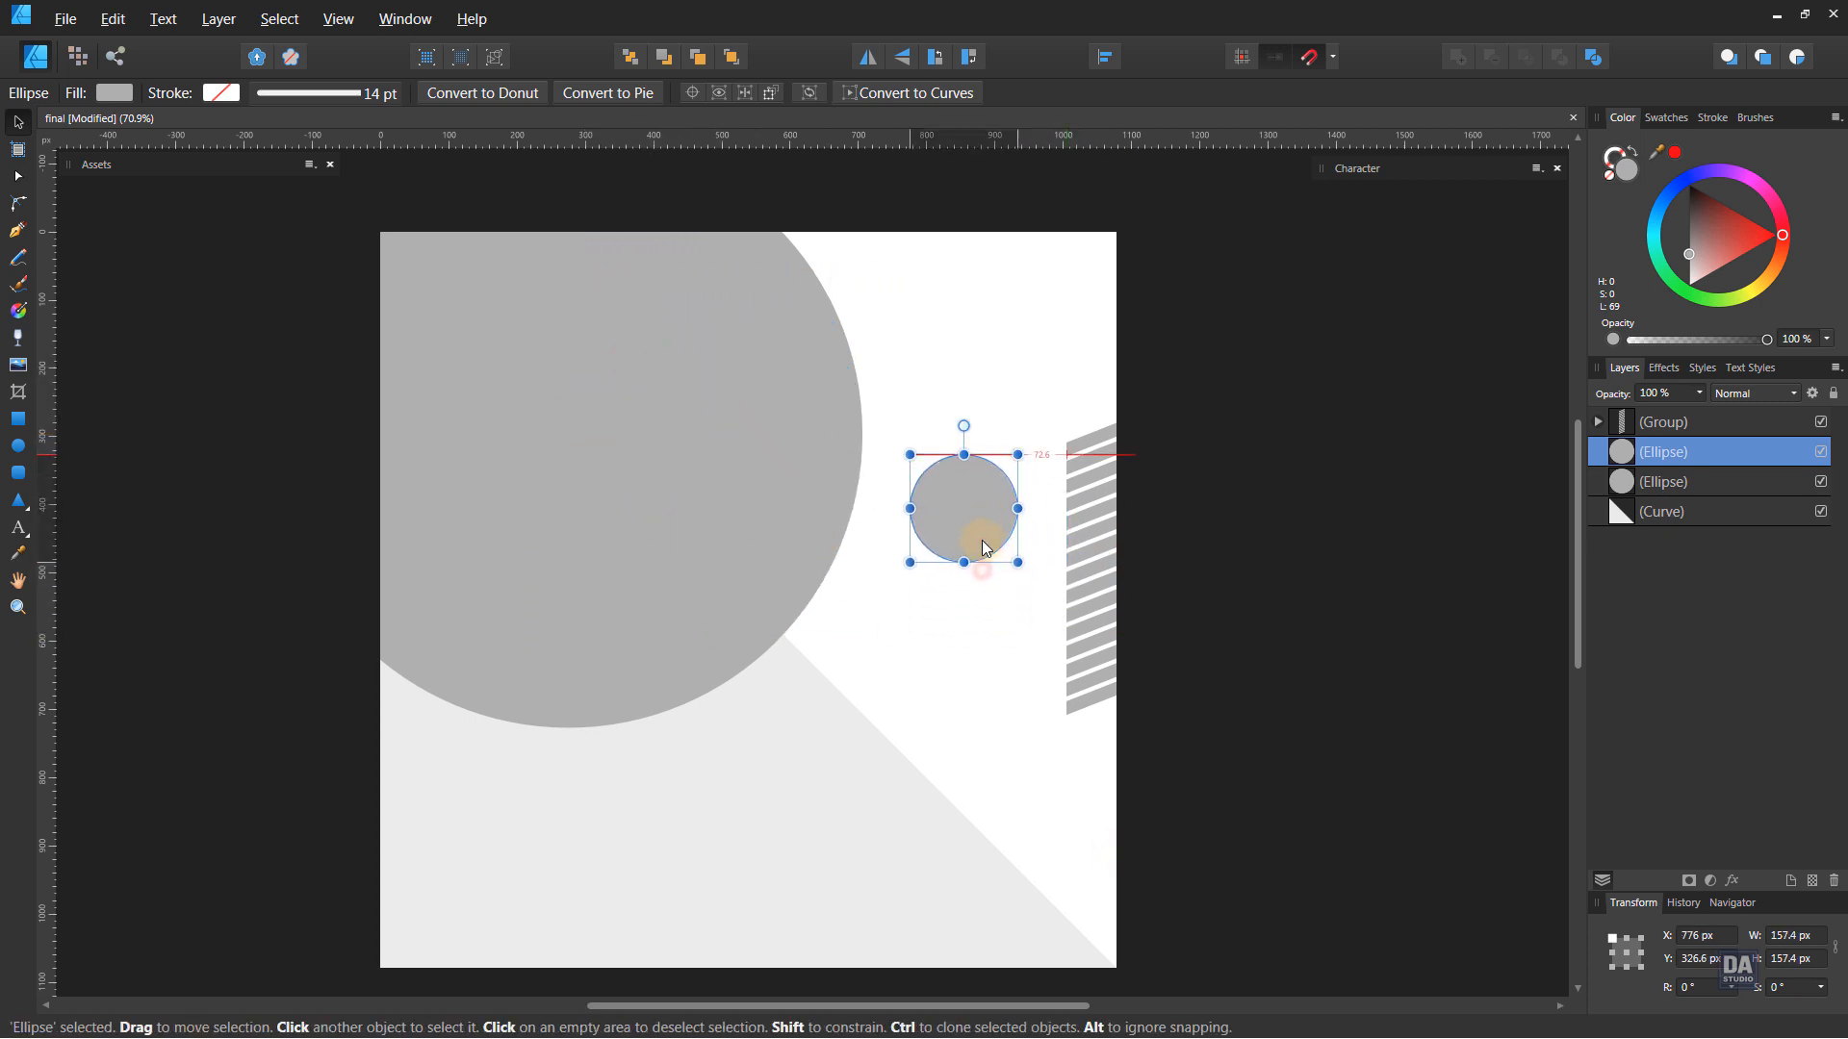
pyautogui.click(1014, 529)
pyautogui.click(997, 529)
# - Duplicate the small circle, enlarge the copy from its centre to about 193 px and swap its fill and stroke
pyautogui.scroll(3, 997, 528)
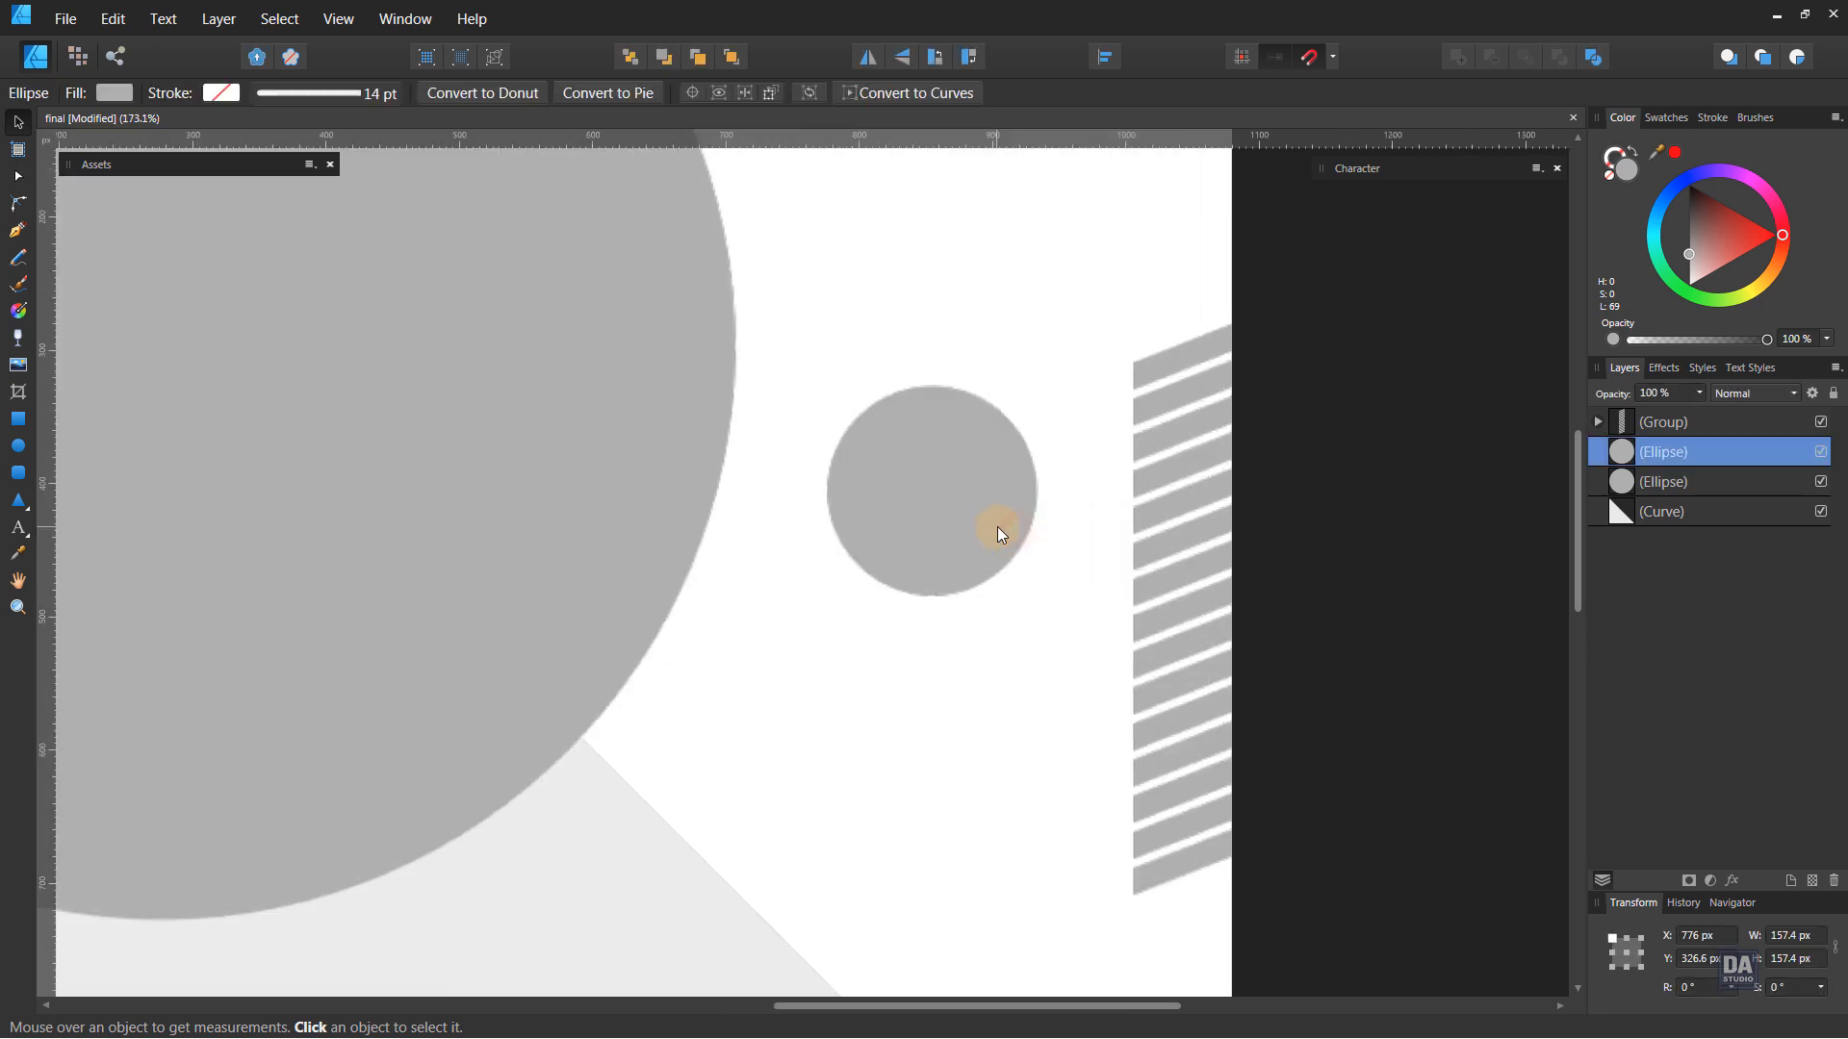
pyautogui.rightClick(1642, 452)
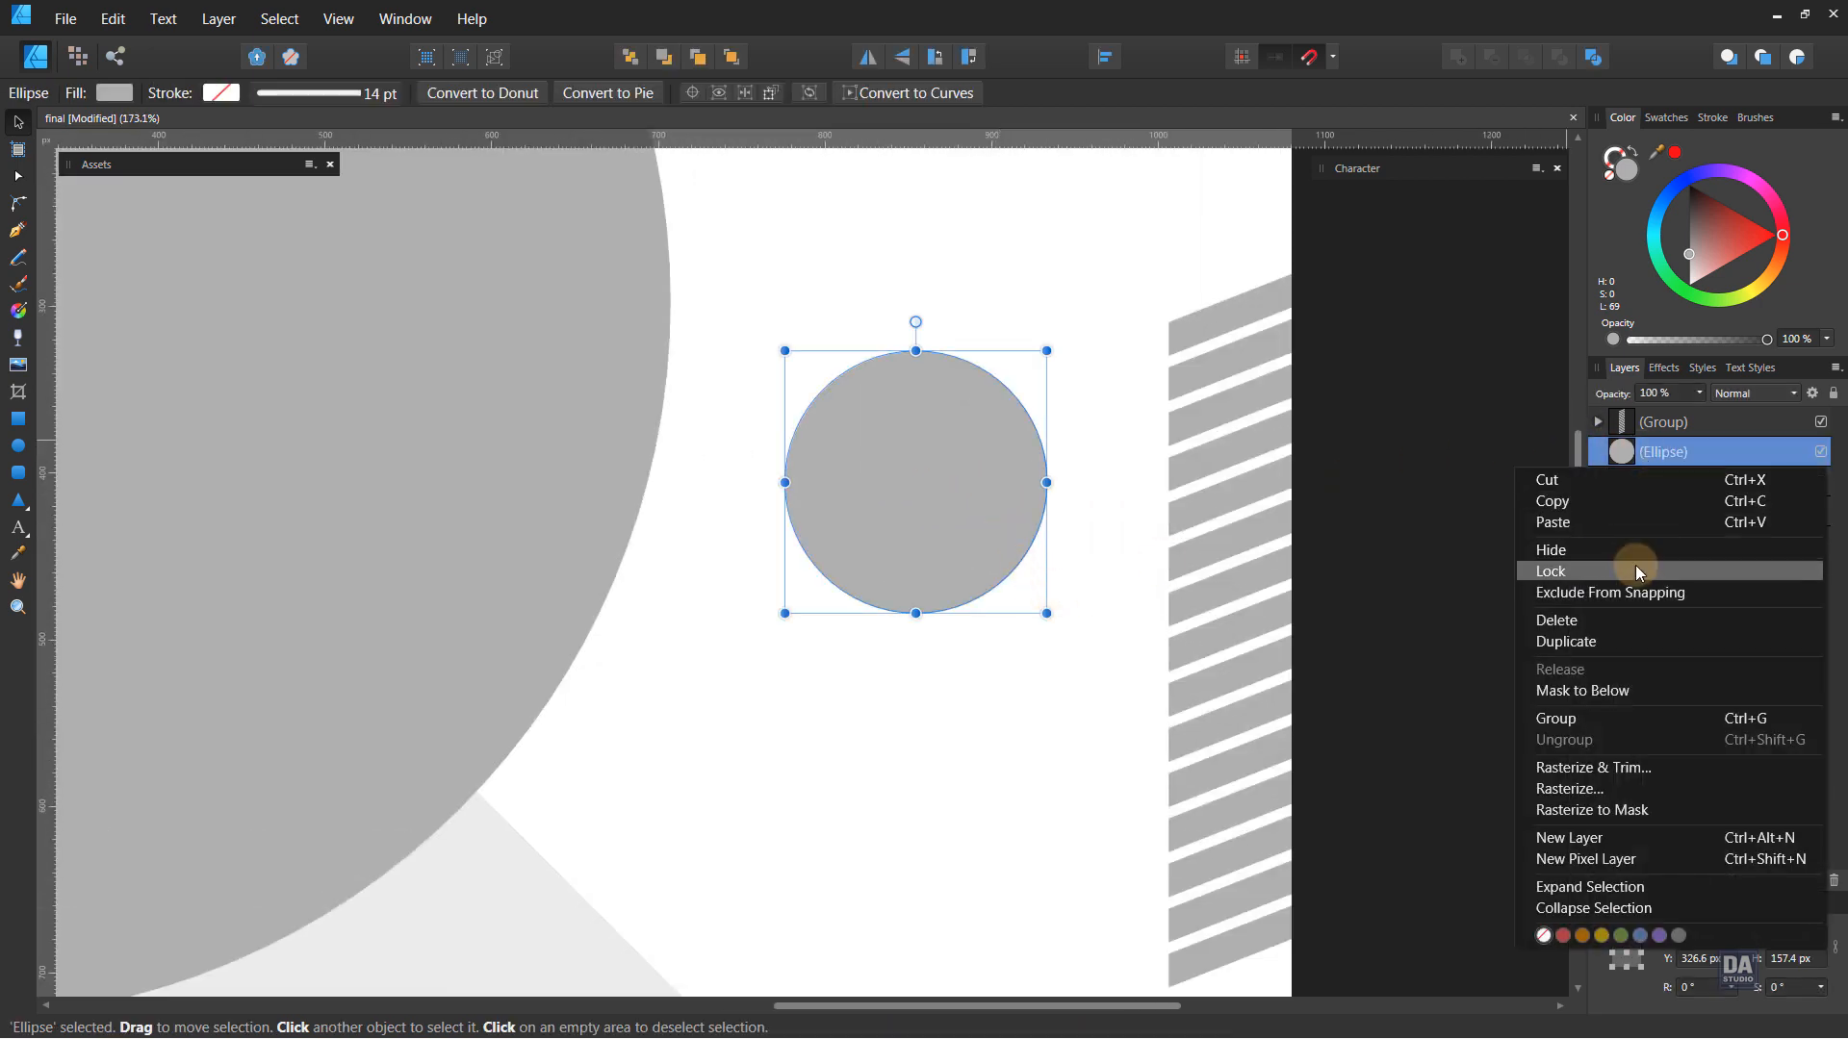
pyautogui.click(1623, 642)
pyautogui.moveTo(1046, 613); pyautogui.dragTo(1081, 639)
pyautogui.hotkey('shift', 'x')
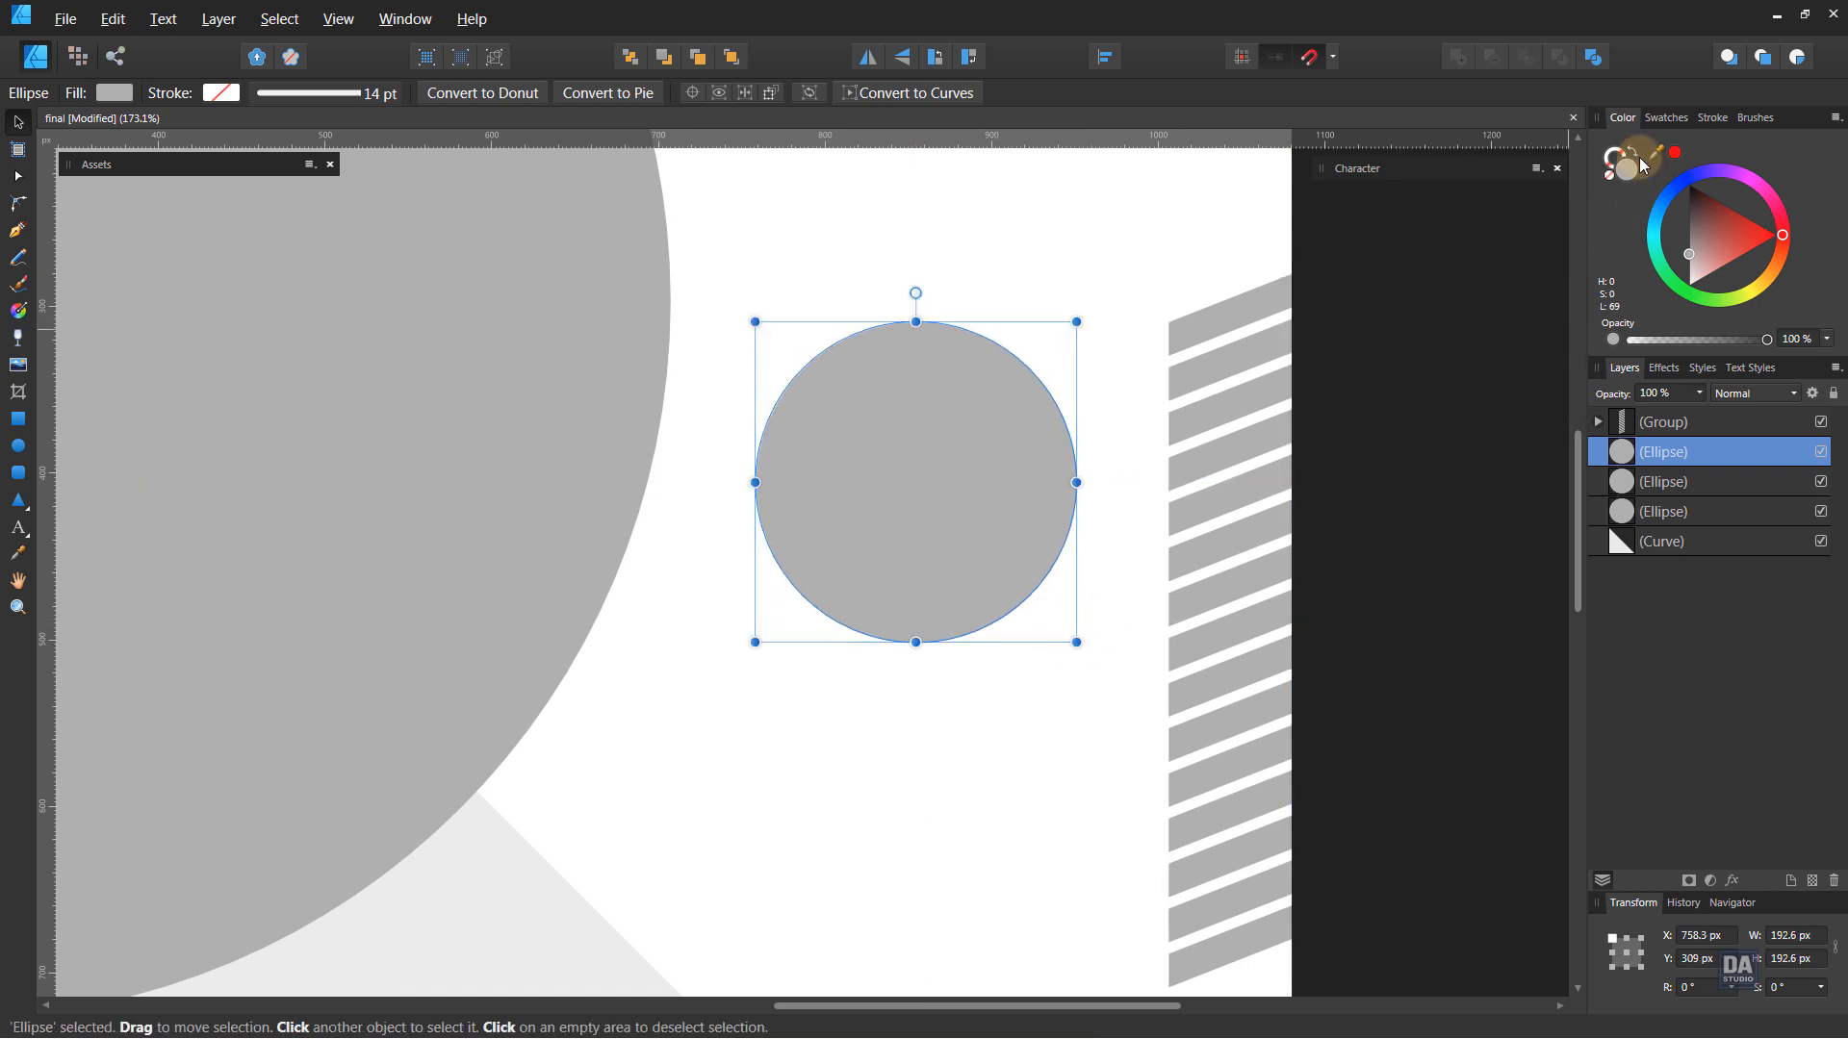
# - Set the outer ring's stroke width to 2 pt and shrink the ring slightly around the small circle
pyautogui.click(1713, 117)
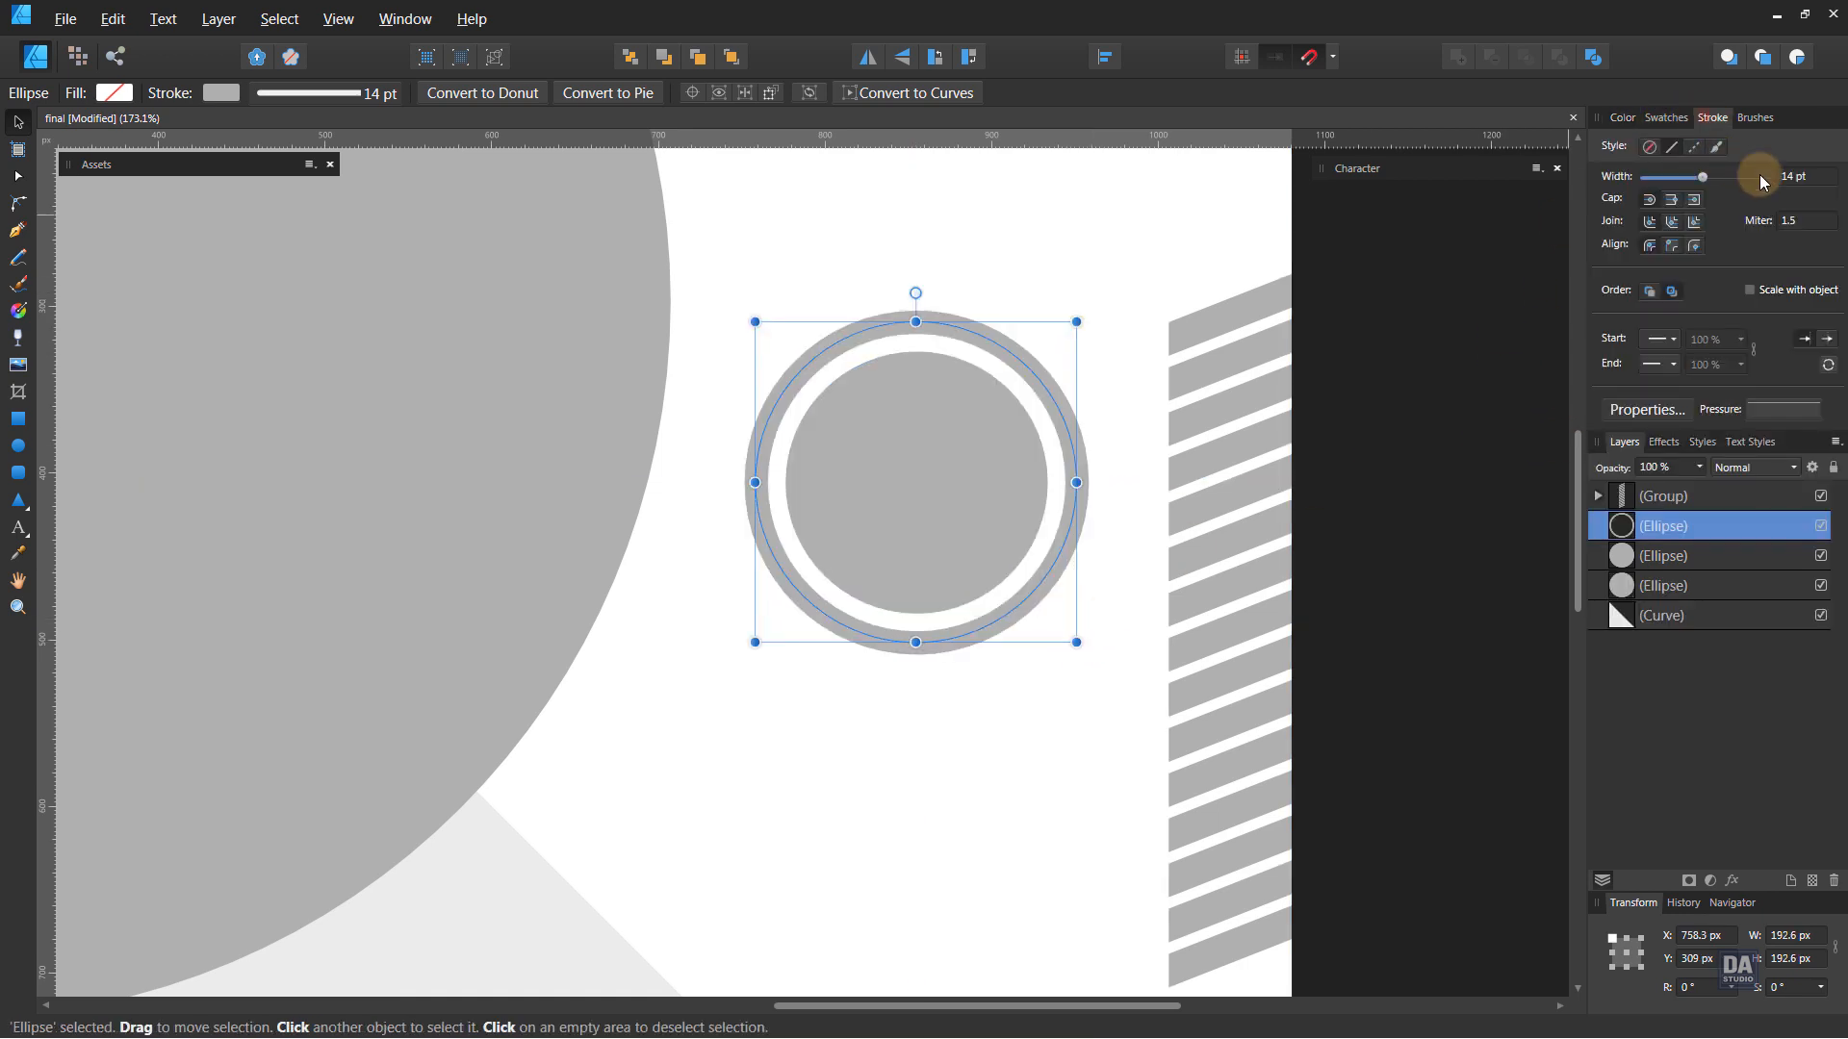
pyautogui.moveTo(1682, 175); pyautogui.dragTo(1670, 181)
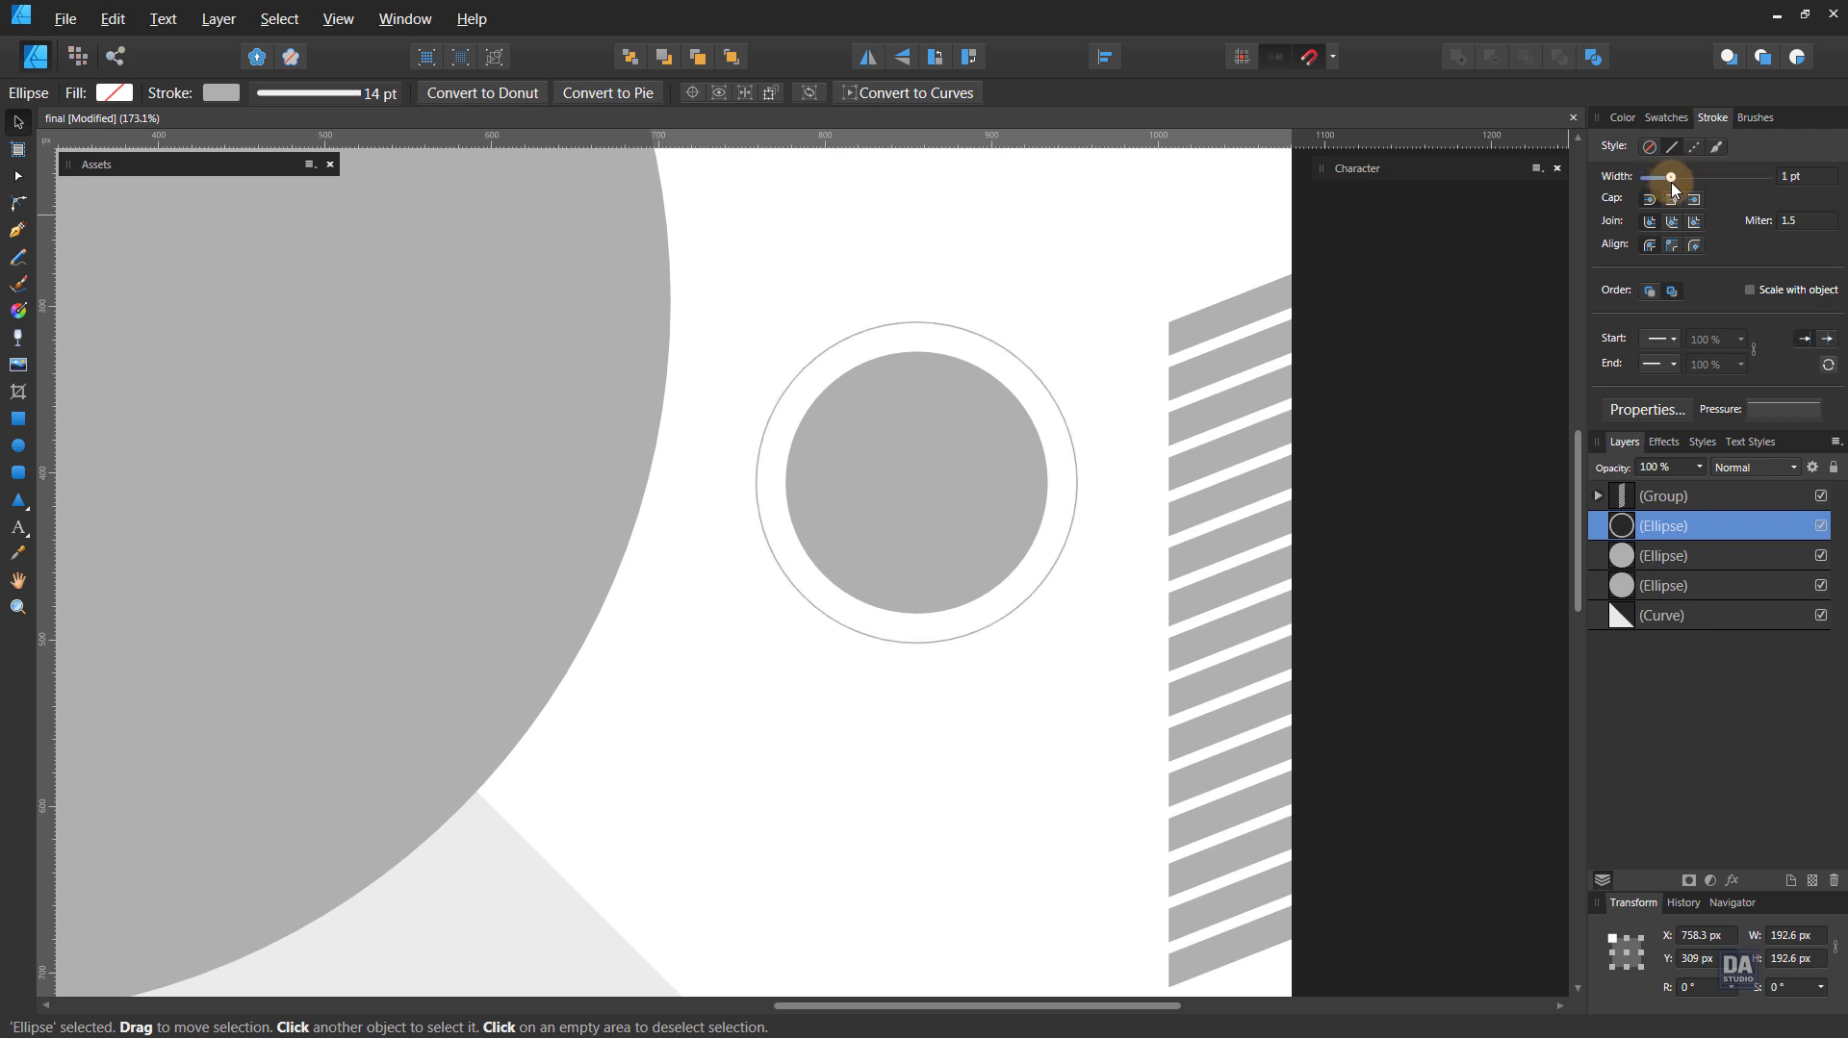
pyautogui.scroll(1, 1781, 183)
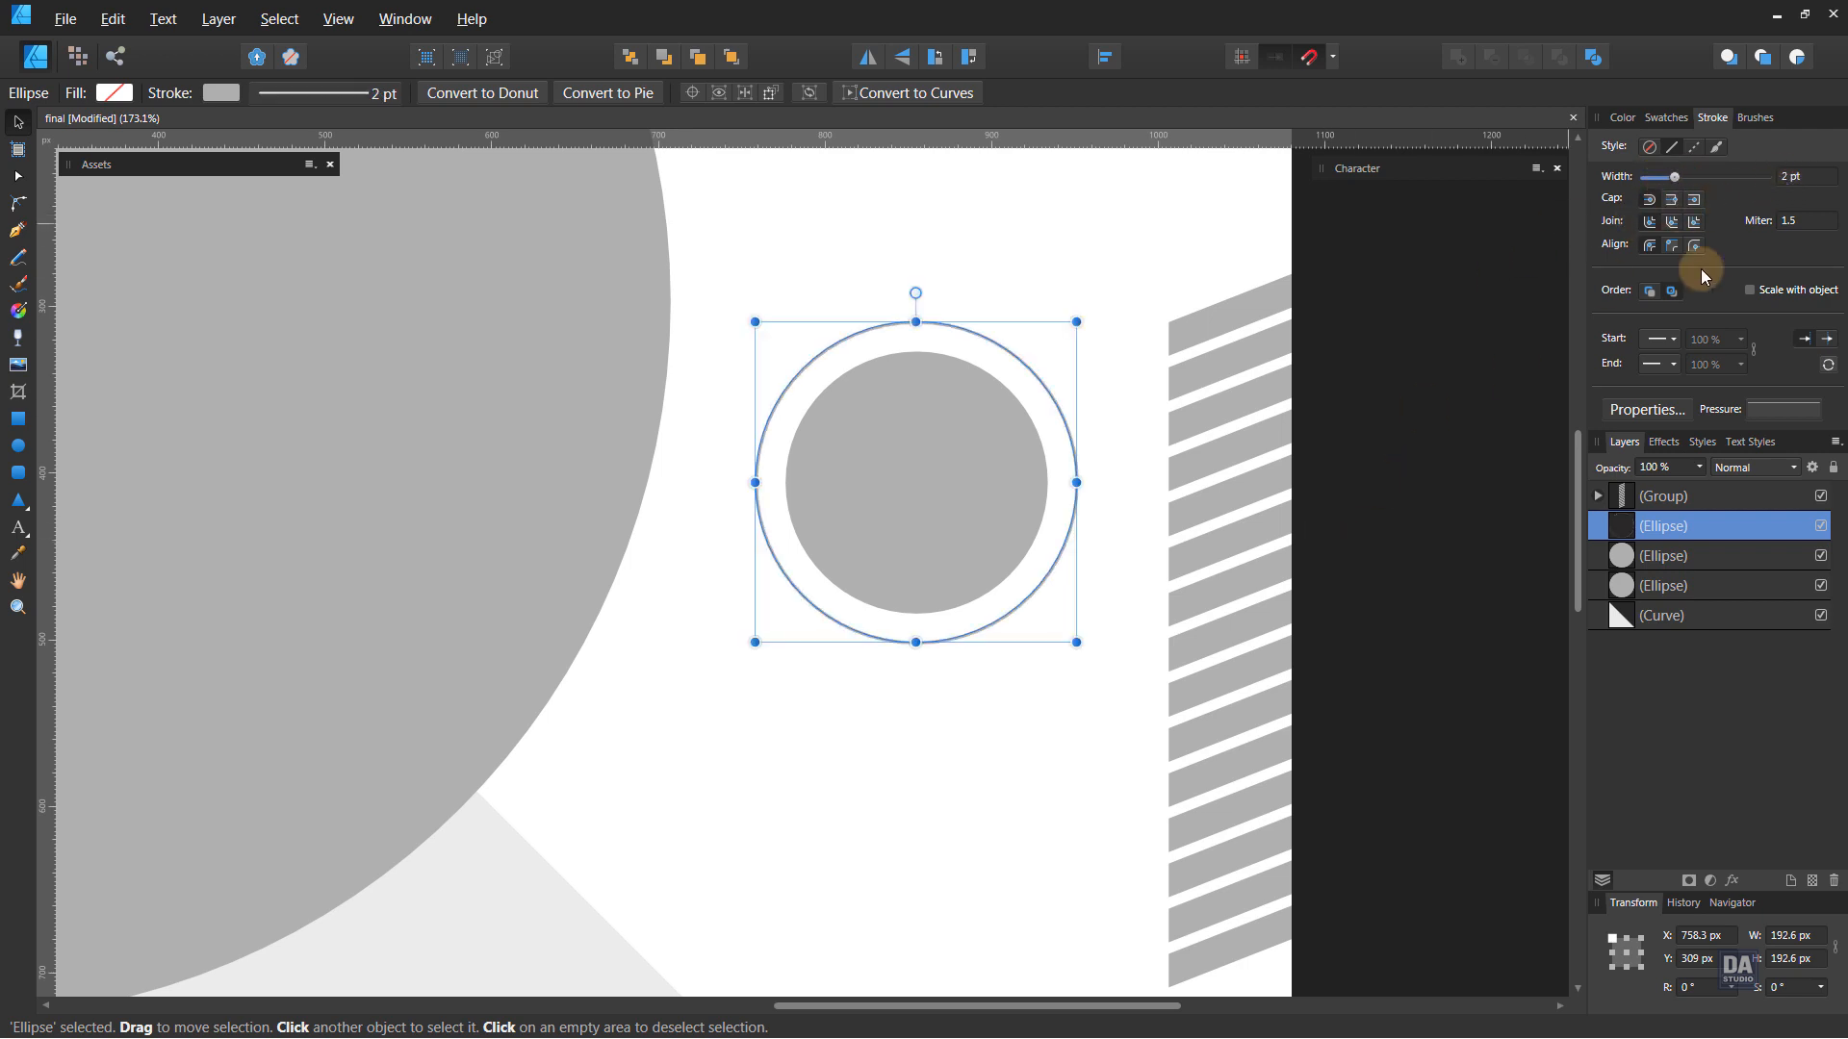
pyautogui.moveTo(1076, 641); pyautogui.dragTo(1056, 624)
pyautogui.click(1061, 681)
pyautogui.scroll(-5, 1059, 674)
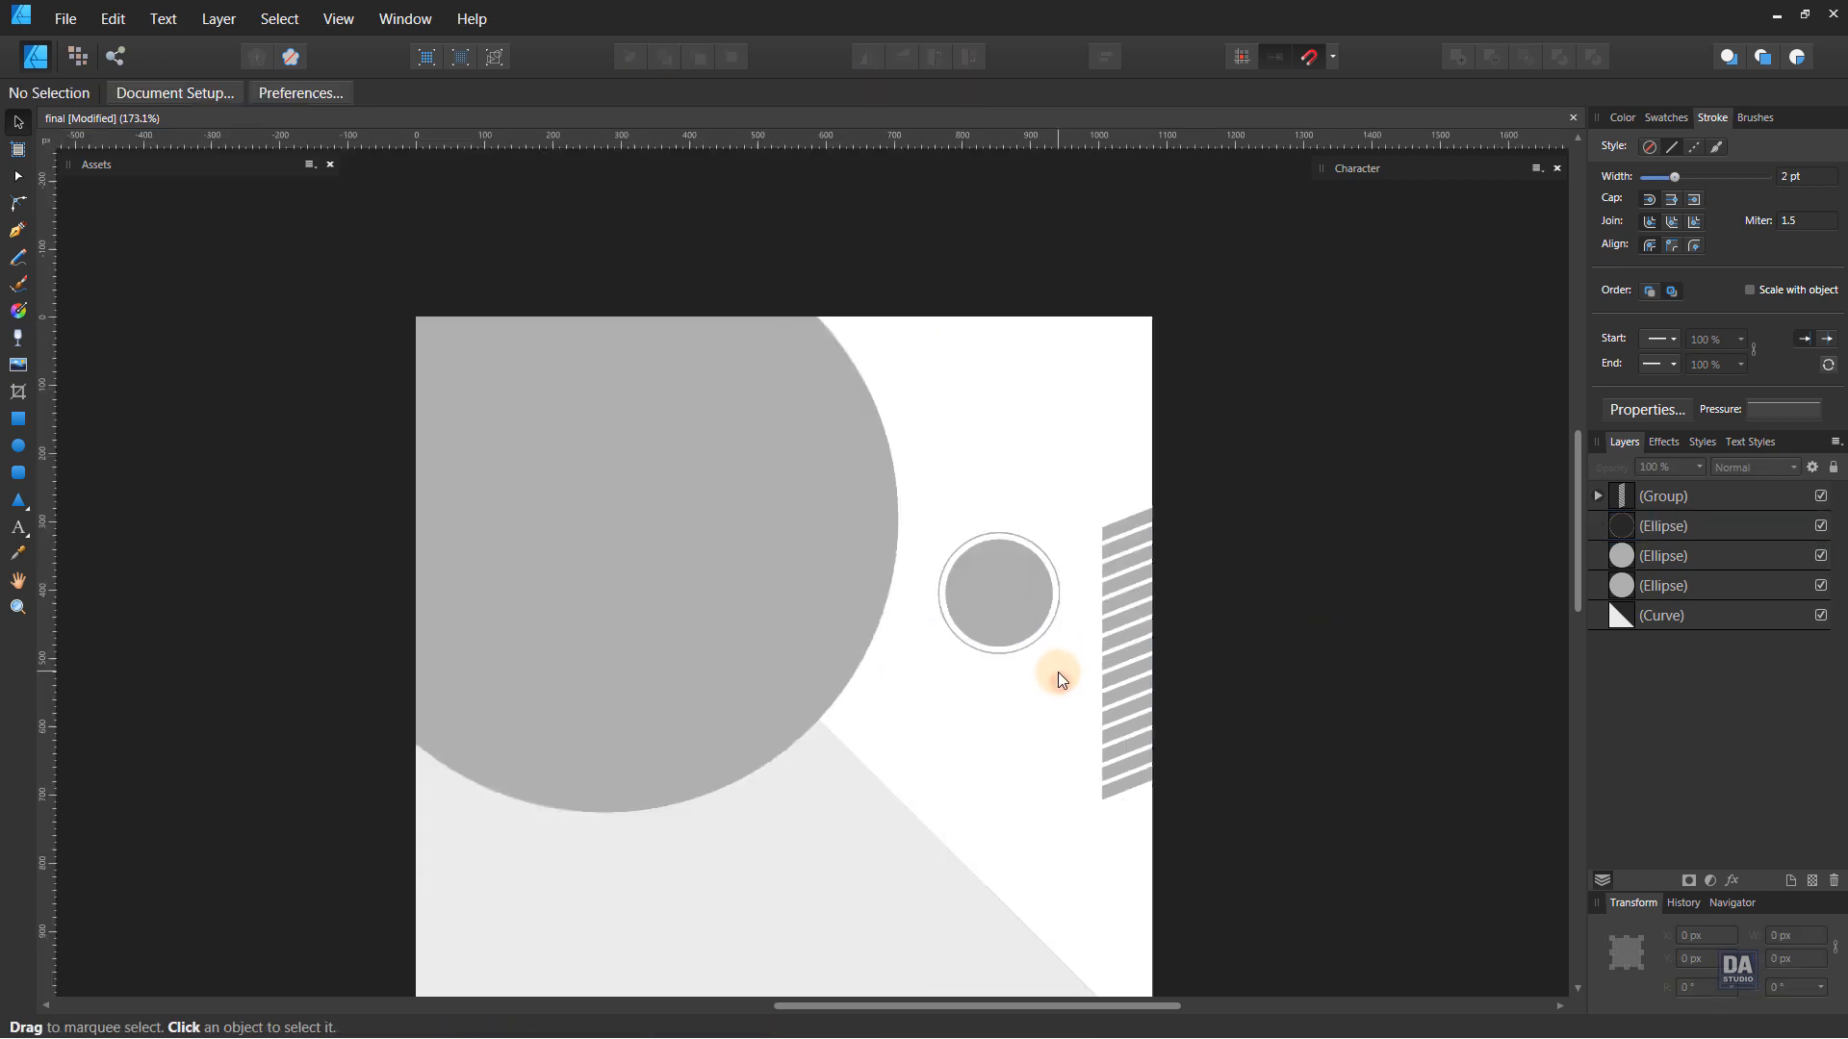
pyautogui.moveTo(1044, 720); pyautogui.dragTo(1038, 679)
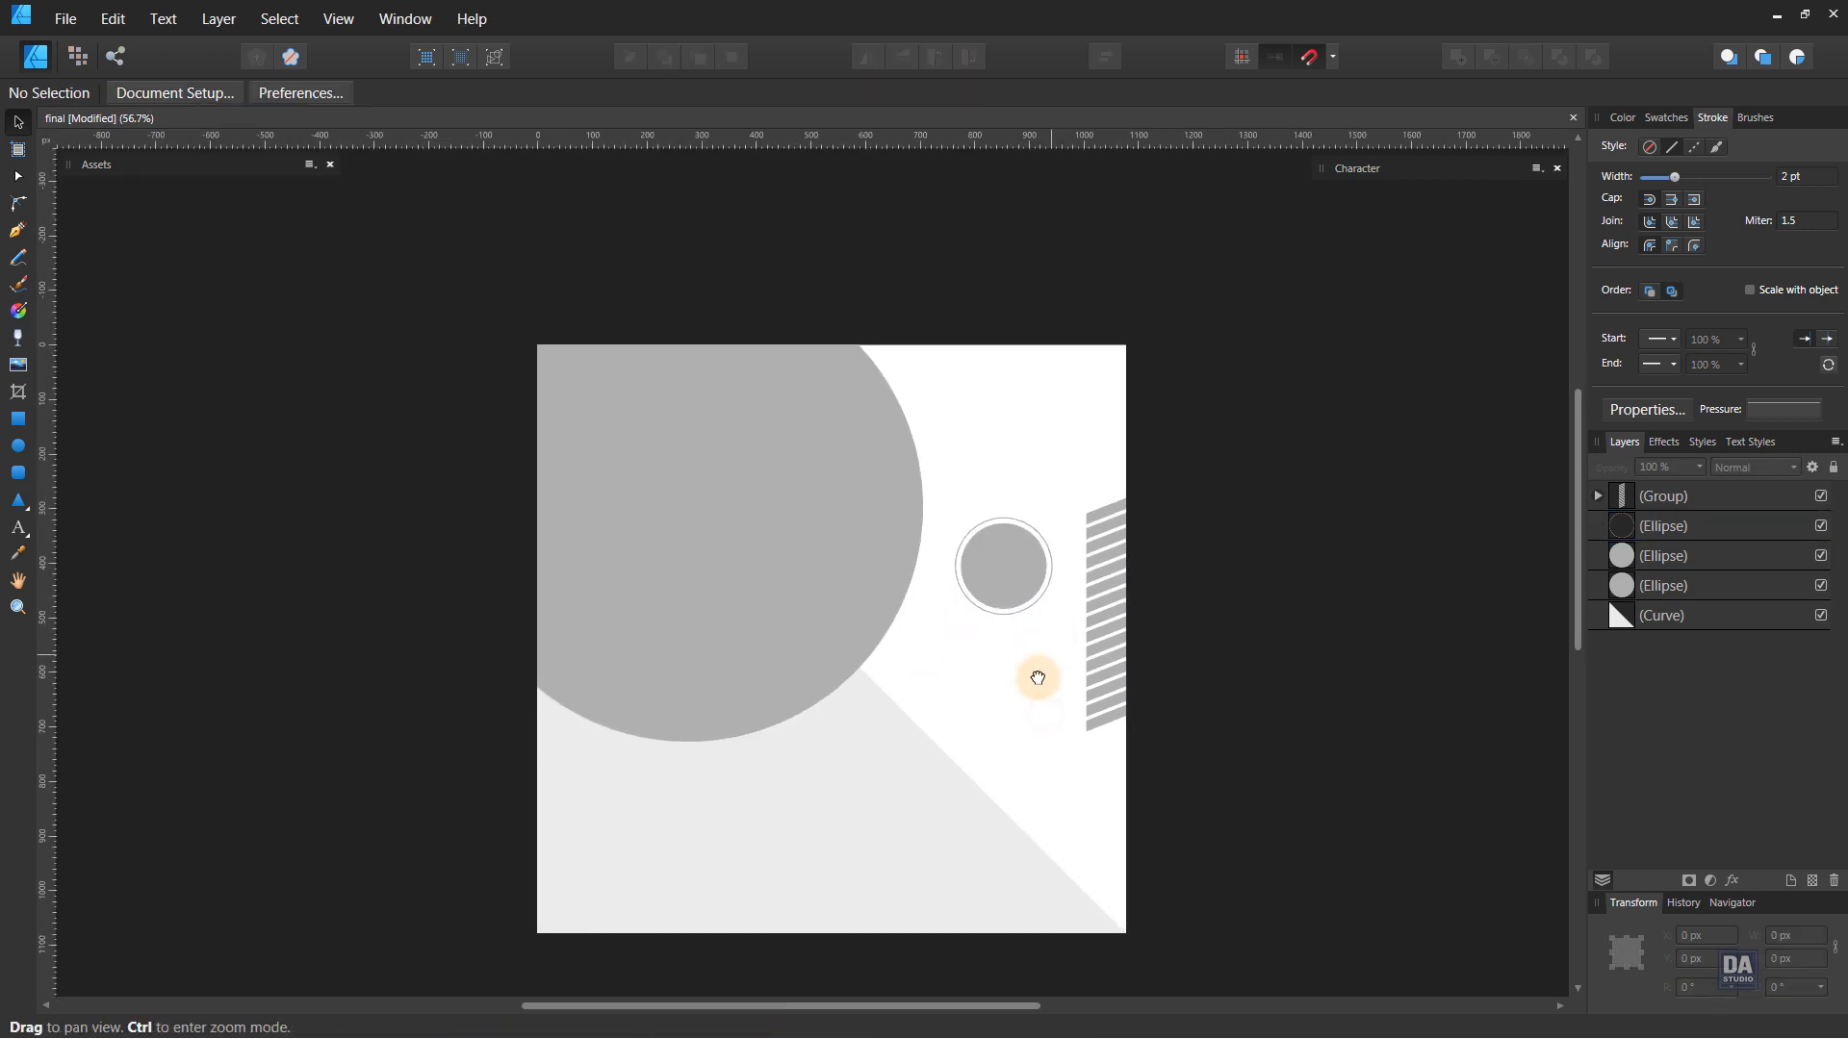
# - Duplicate the large grey circle in place
pyautogui.click(807, 622)
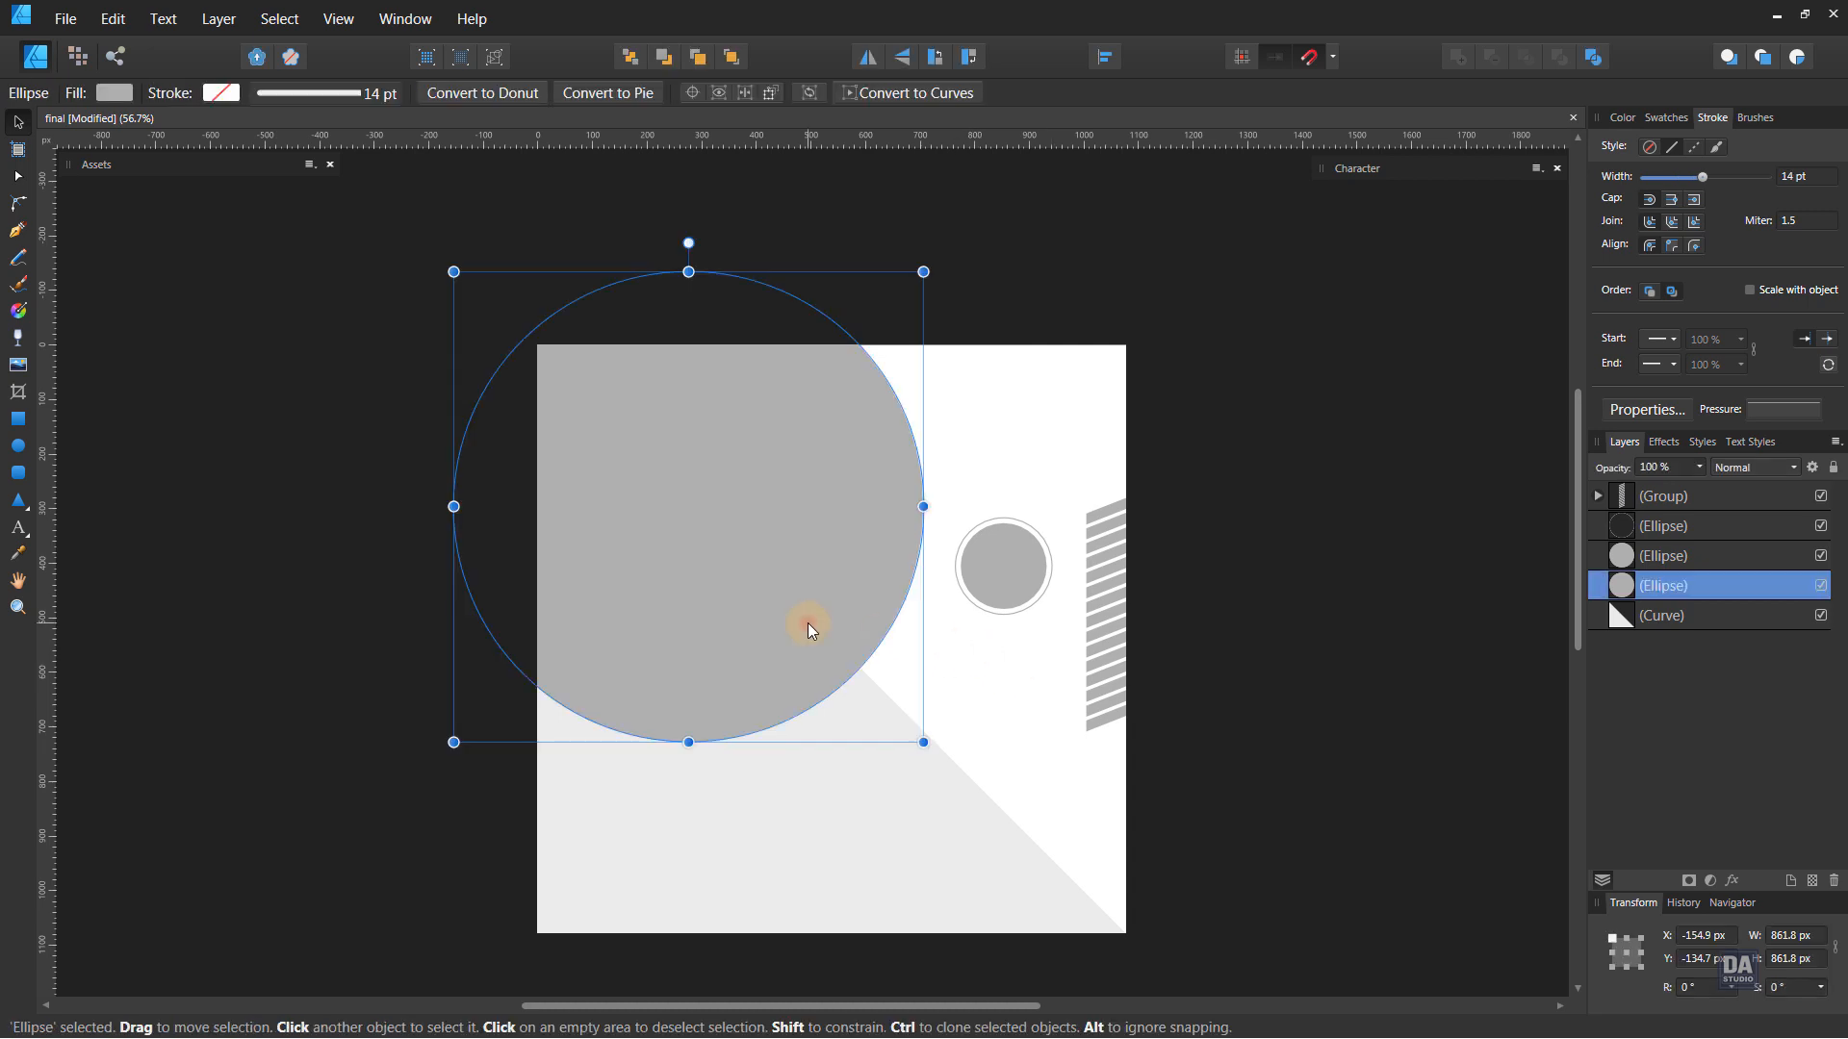
pyautogui.click(1642, 558)
pyautogui.click(1640, 585)
pyautogui.rightClick(1640, 586)
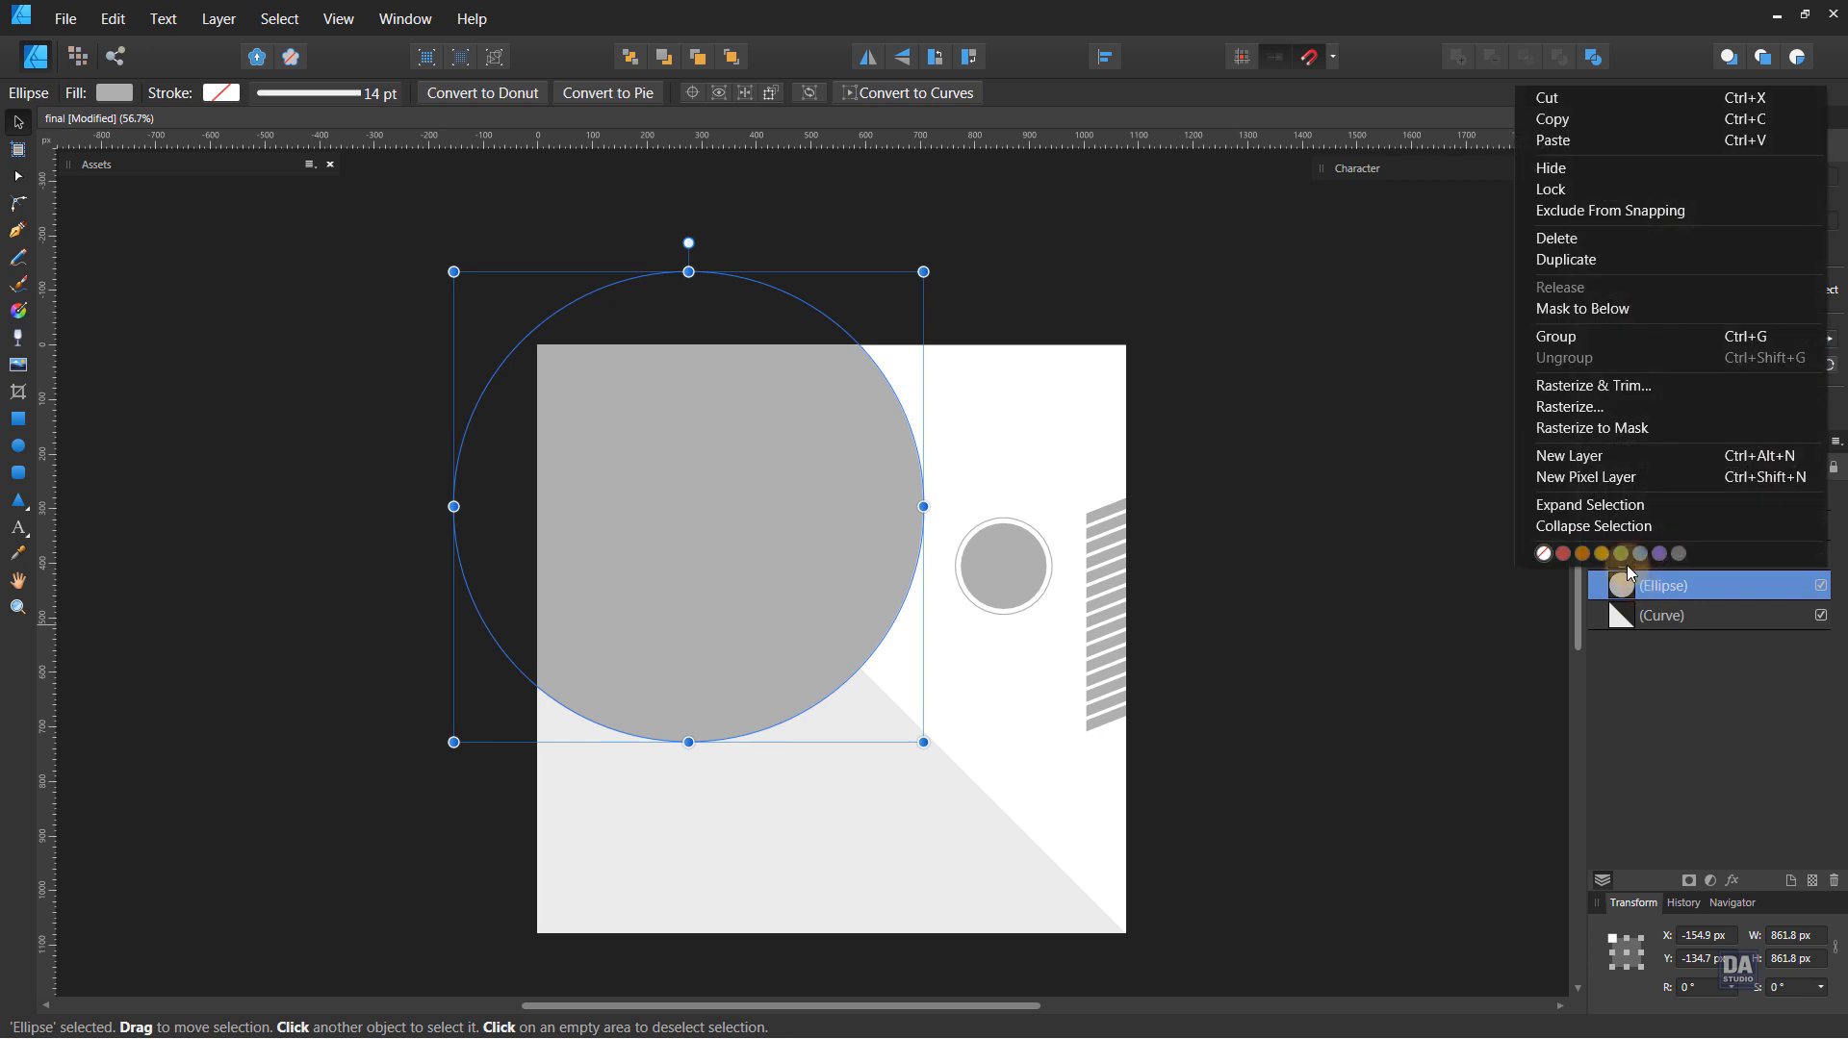
pyautogui.click(1601, 279)
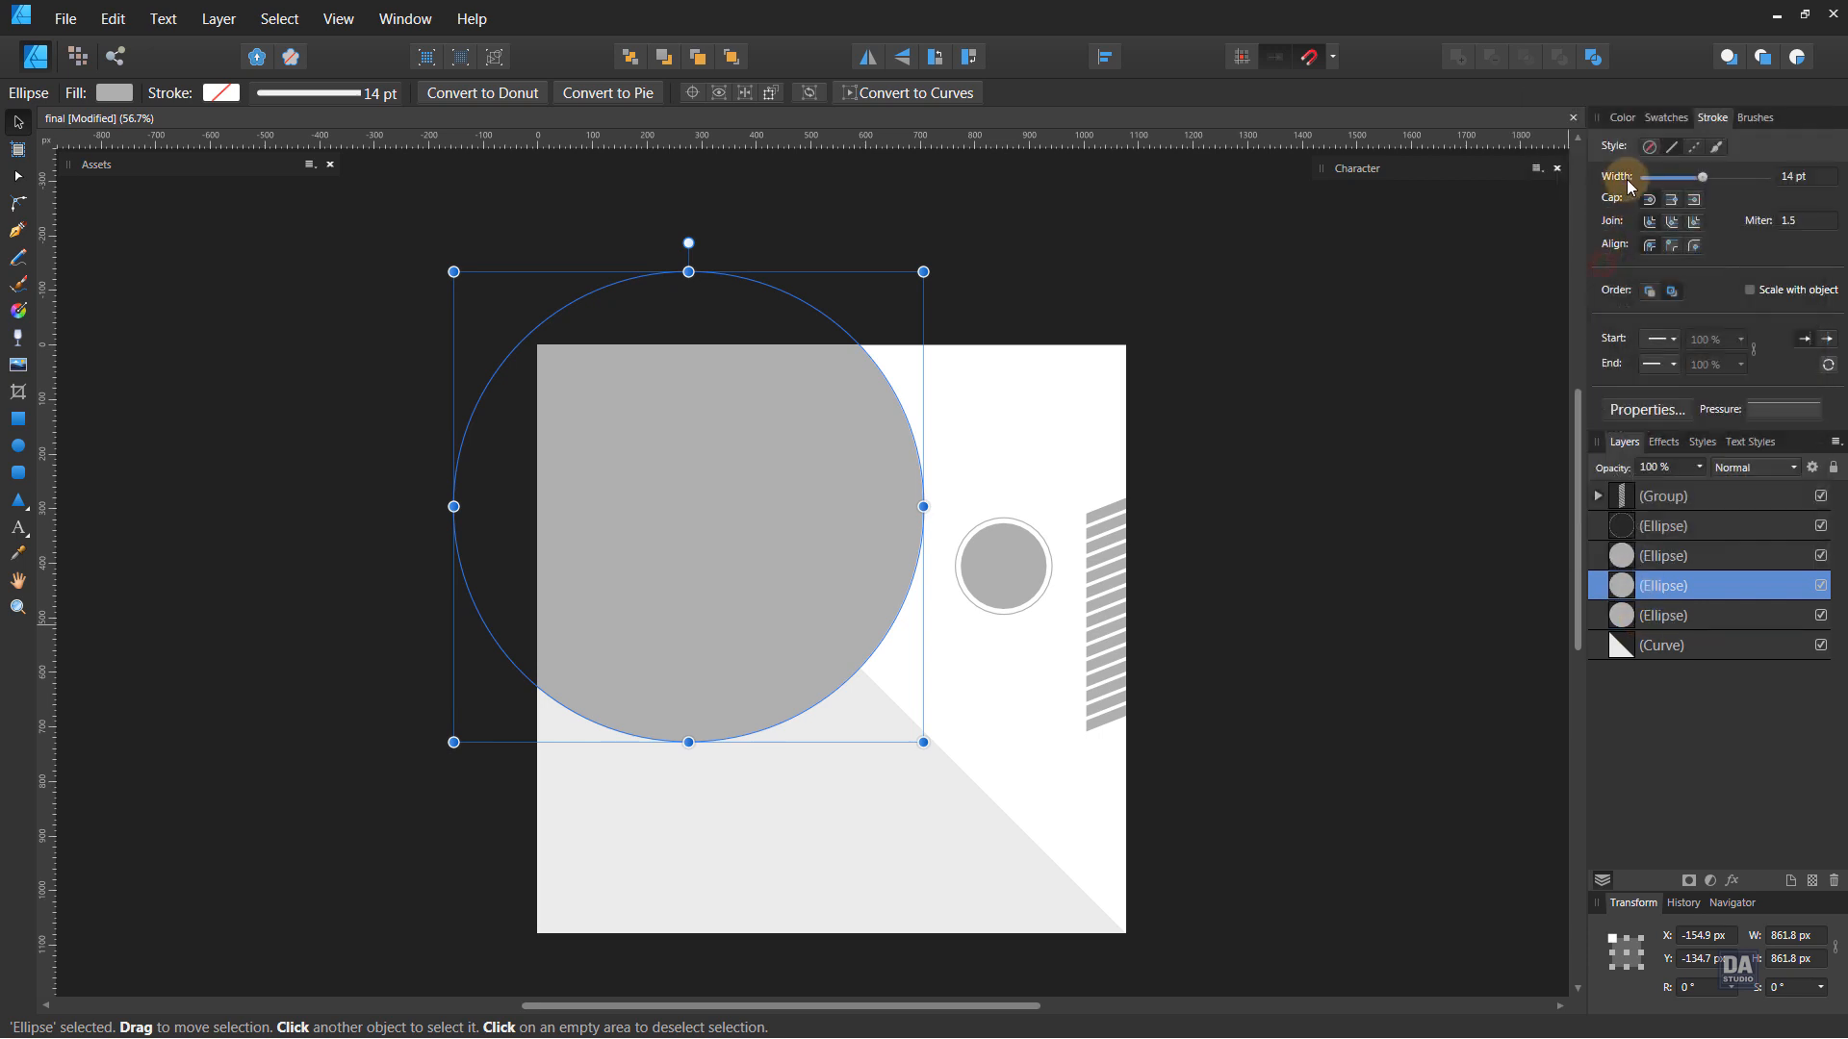
# - Turn the large circle's copy into an unfilled outline and darken its stroke to grey with lightness 40
pyautogui.click(1666, 119)
pyautogui.click(1642, 162)
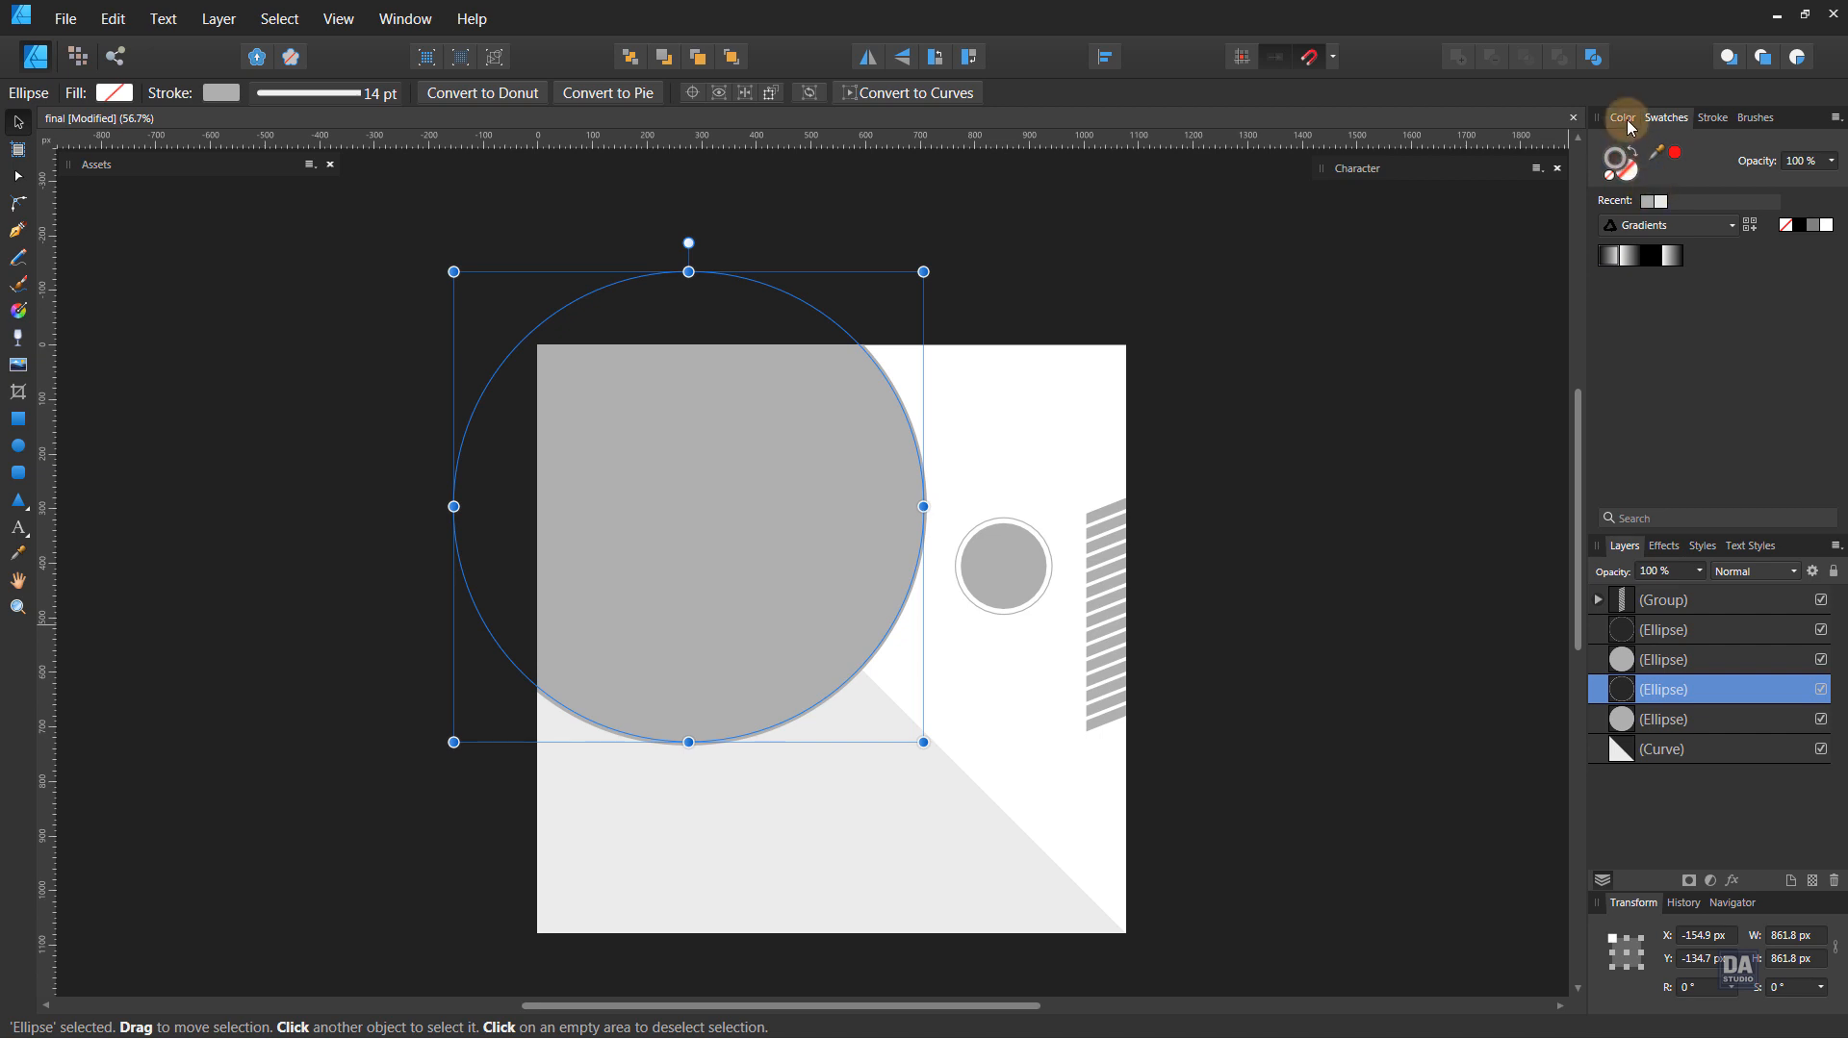
pyautogui.click(1624, 117)
pyautogui.moveTo(1693, 225); pyautogui.dragTo(1686, 226)
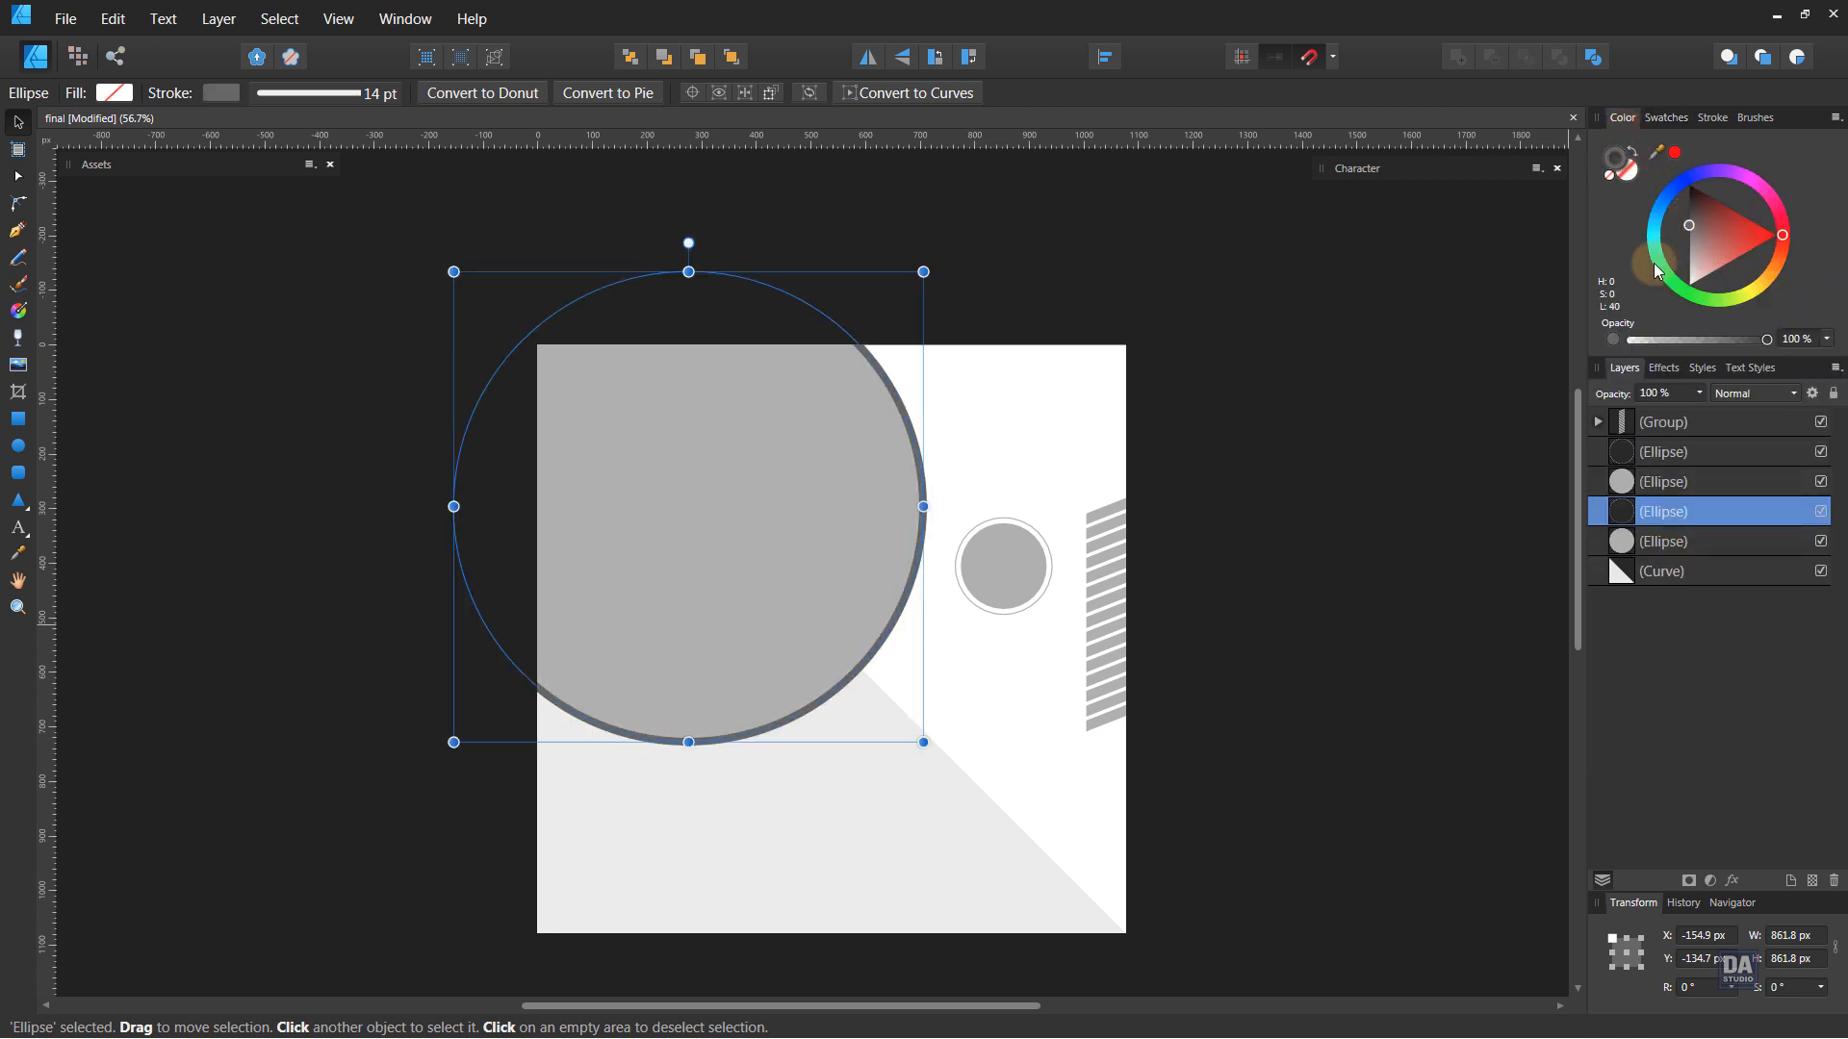
# - Convert the large circle's outline to curves and rotate it 45° around its centre
pyautogui.click(949, 94)
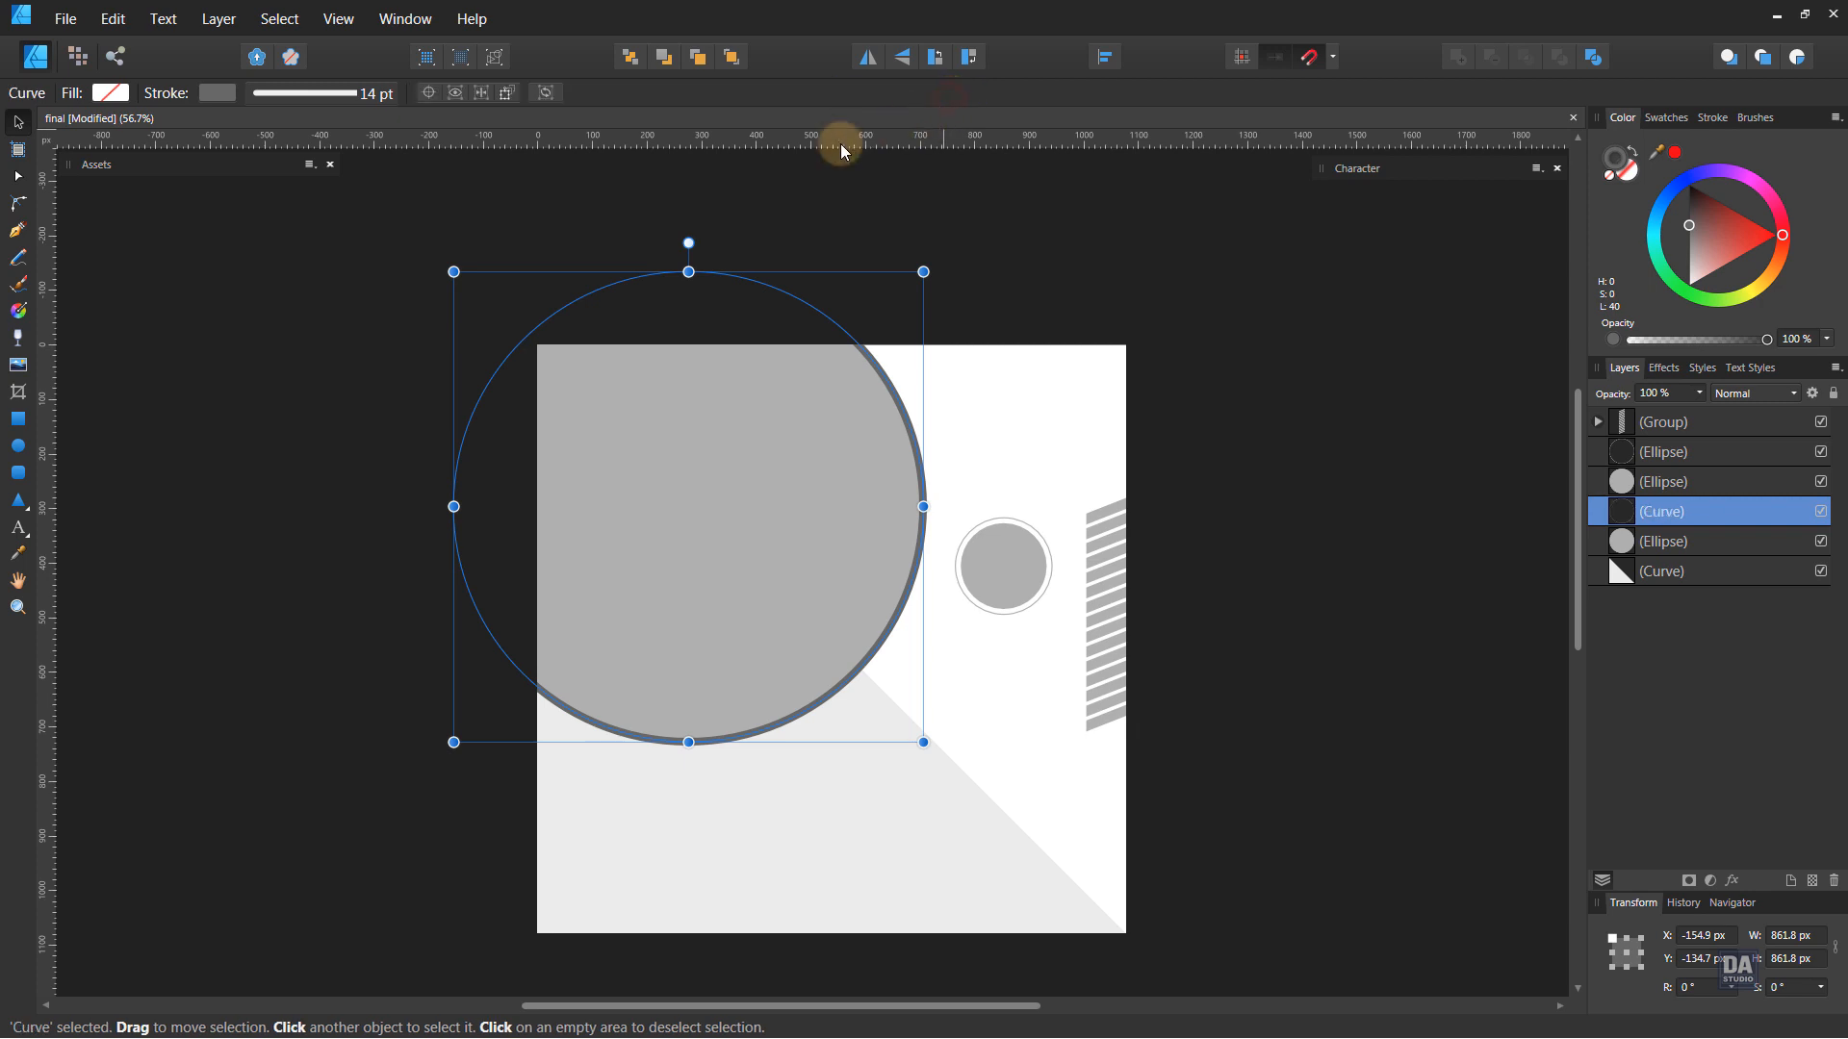
pyautogui.click(17, 178)
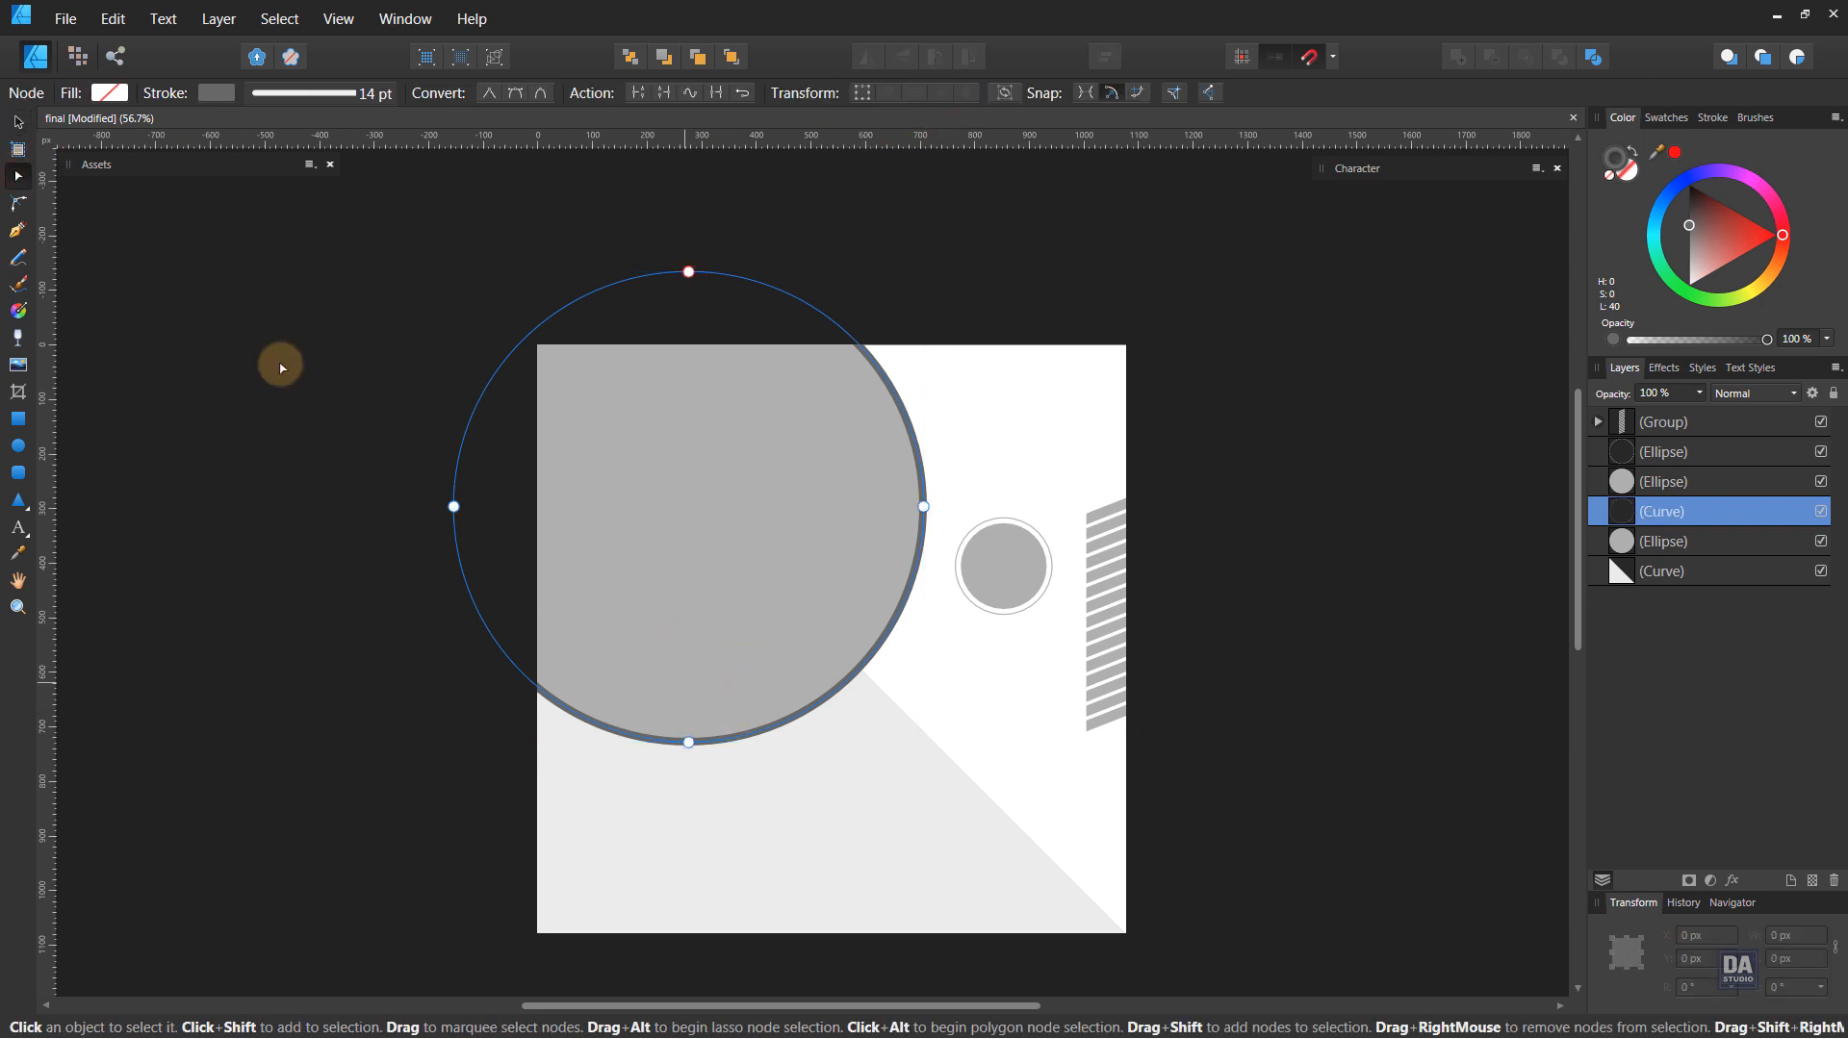
pyautogui.click(19, 123)
pyautogui.moveTo(684, 247); pyautogui.dragTo(453, 272)
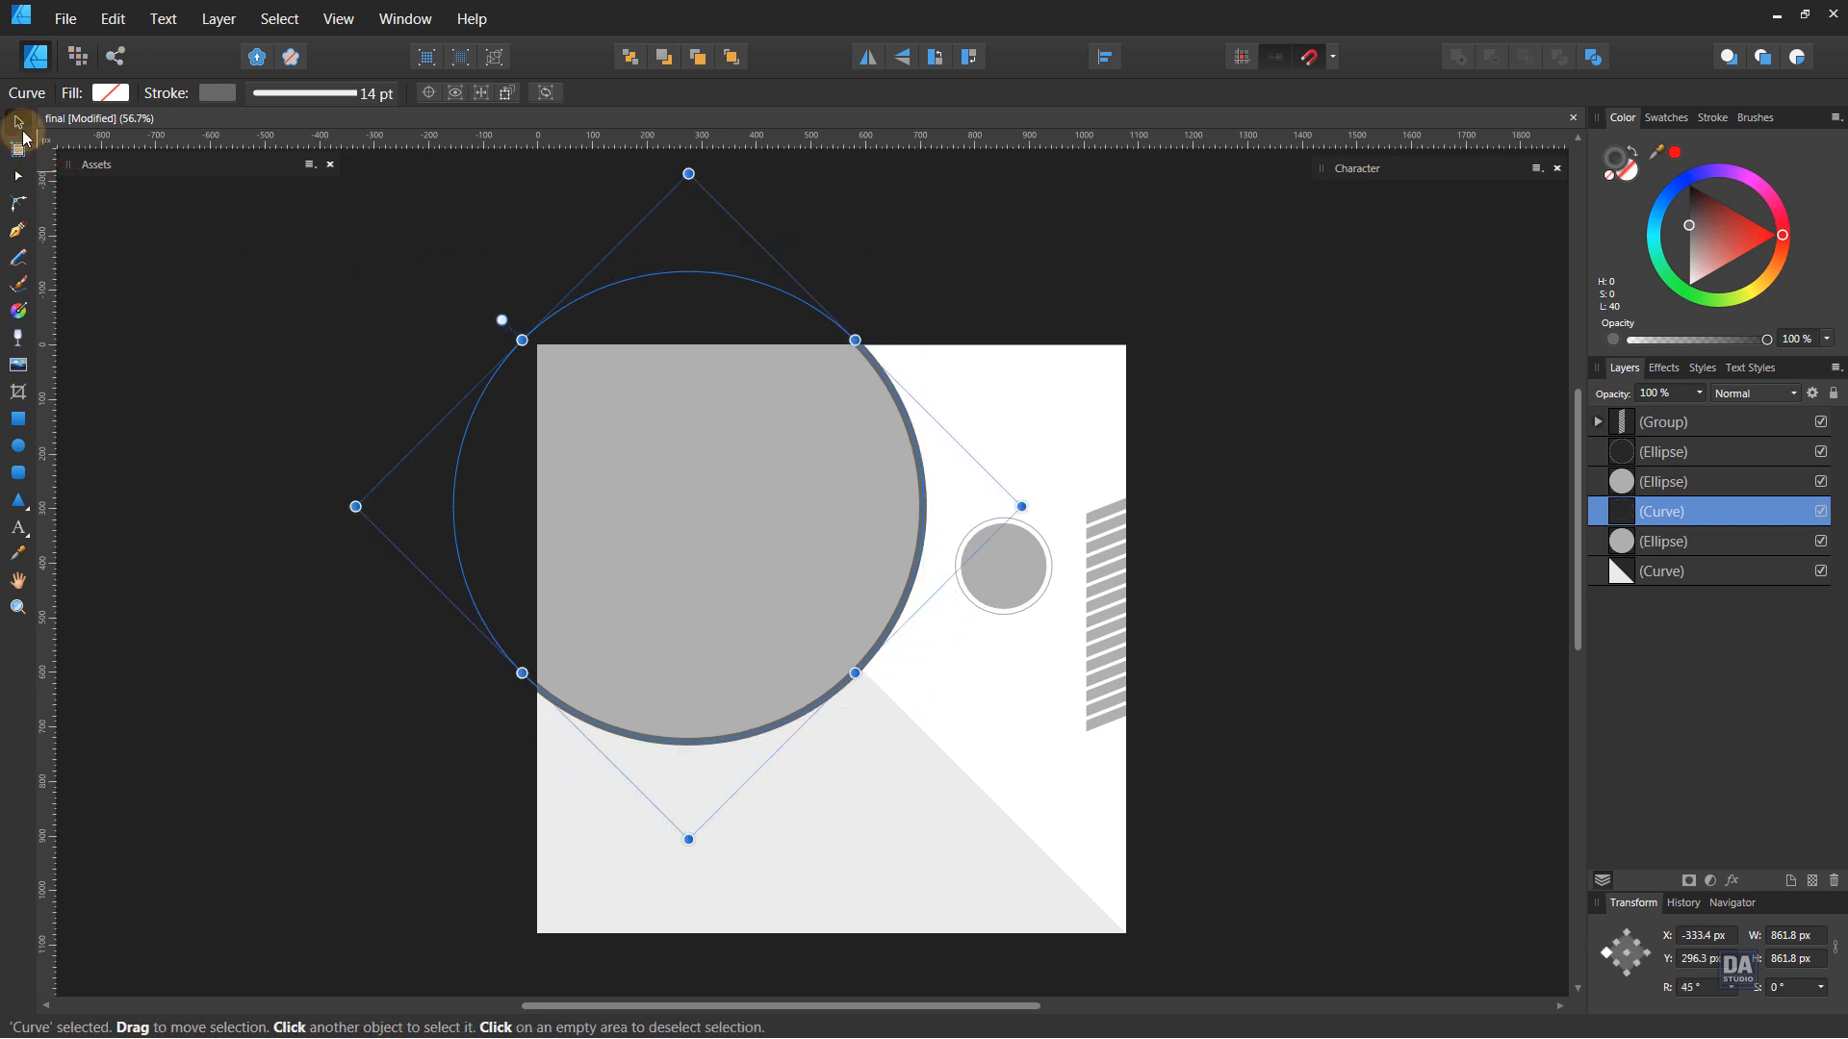
# - Break the large circle's outline at its lower-right and upper-left nodes to split it into two separate arcs
pyautogui.click(18, 183)
pyautogui.click(854, 673)
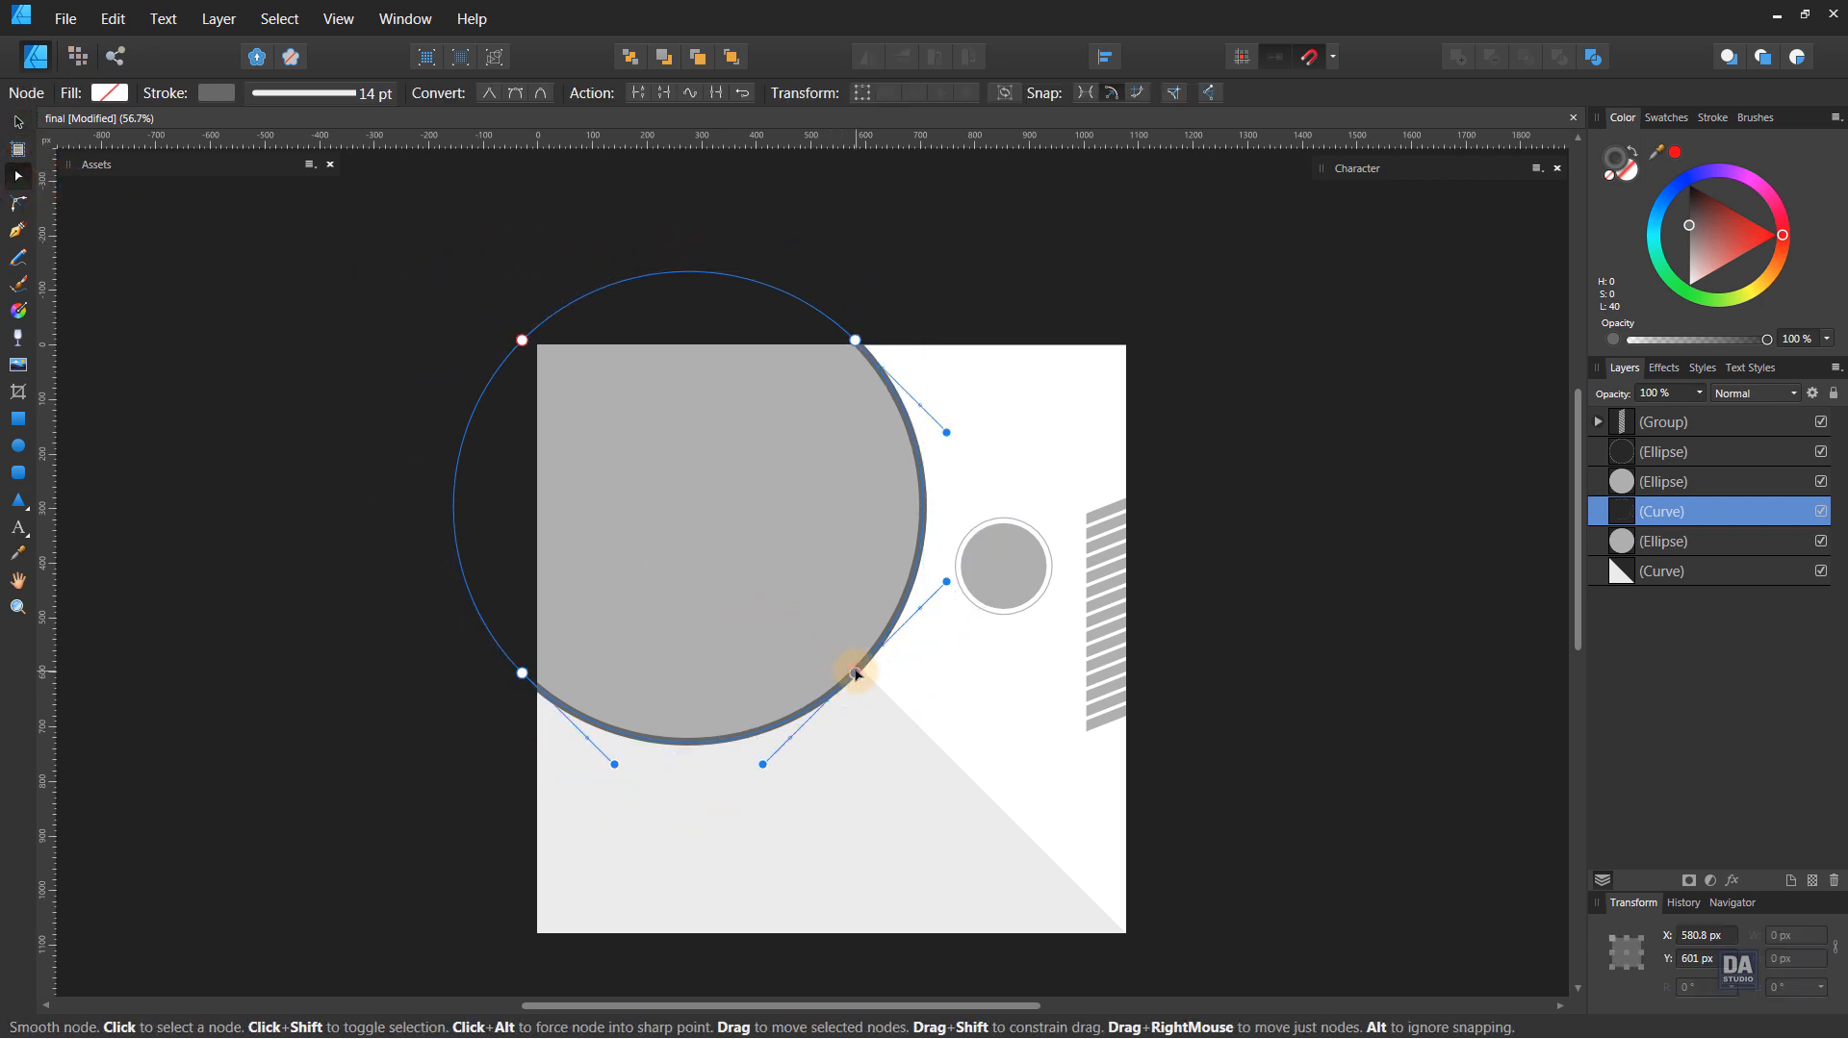
pyautogui.click(663, 94)
pyautogui.click(521, 340)
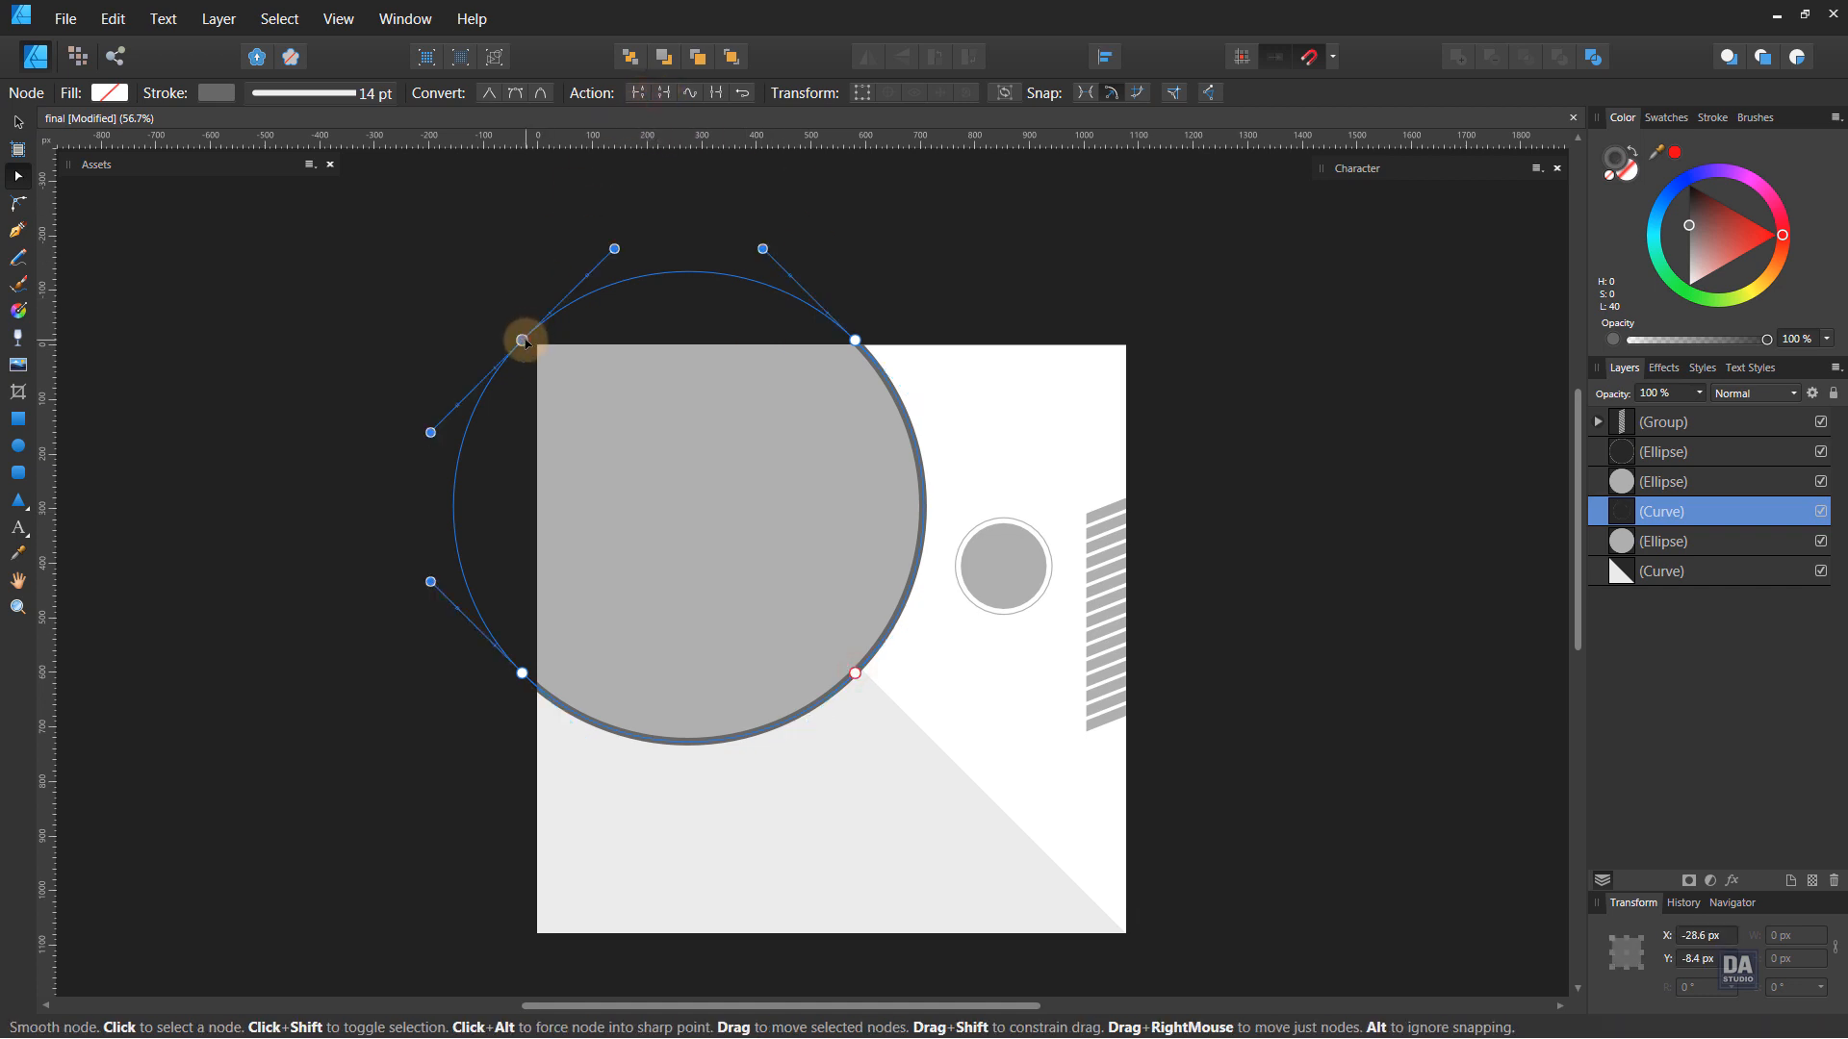
pyautogui.click(636, 94)
pyautogui.click(640, 97)
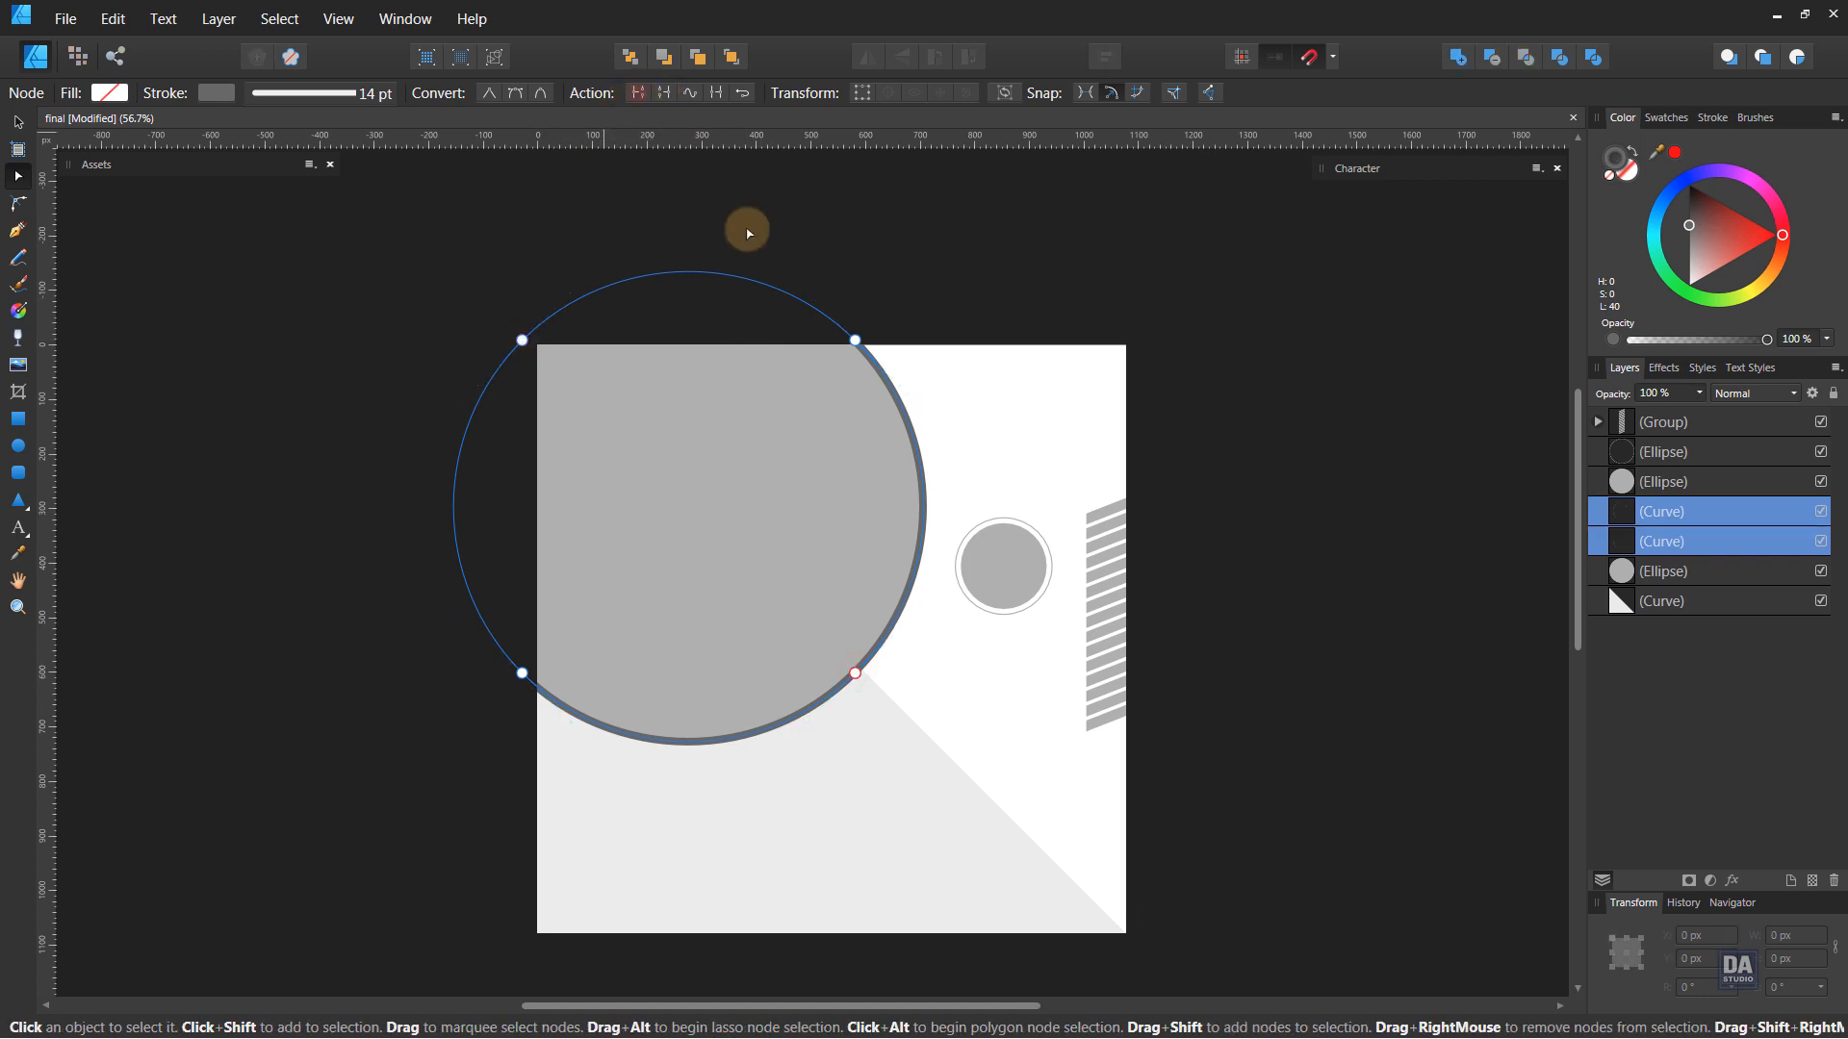
pyautogui.click(1018, 269)
pyautogui.press('v')
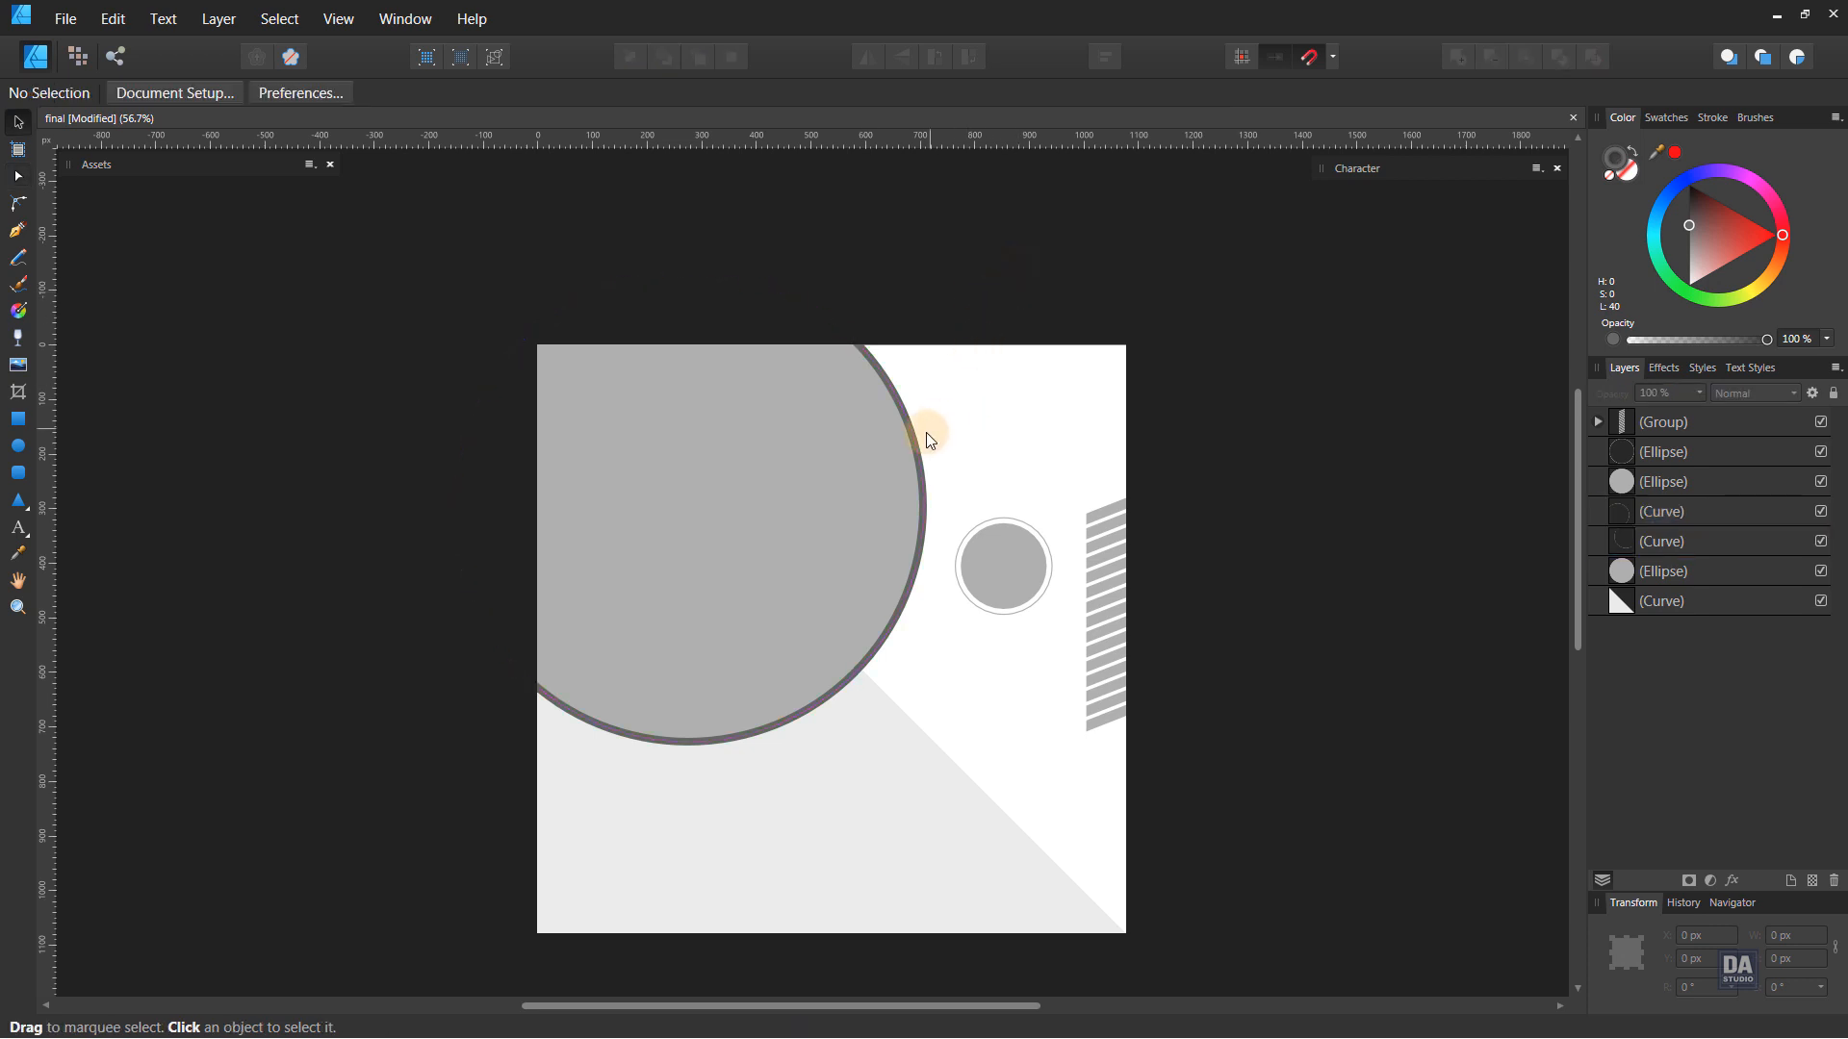
# - Set the upper-right arc's stroke to grey with lightness 28 and the lower-left arc's stroke to grey with lightness 81
pyautogui.click(915, 437)
pyautogui.click(964, 407)
pyautogui.moveTo(964, 407); pyautogui.dragTo(961, 416)
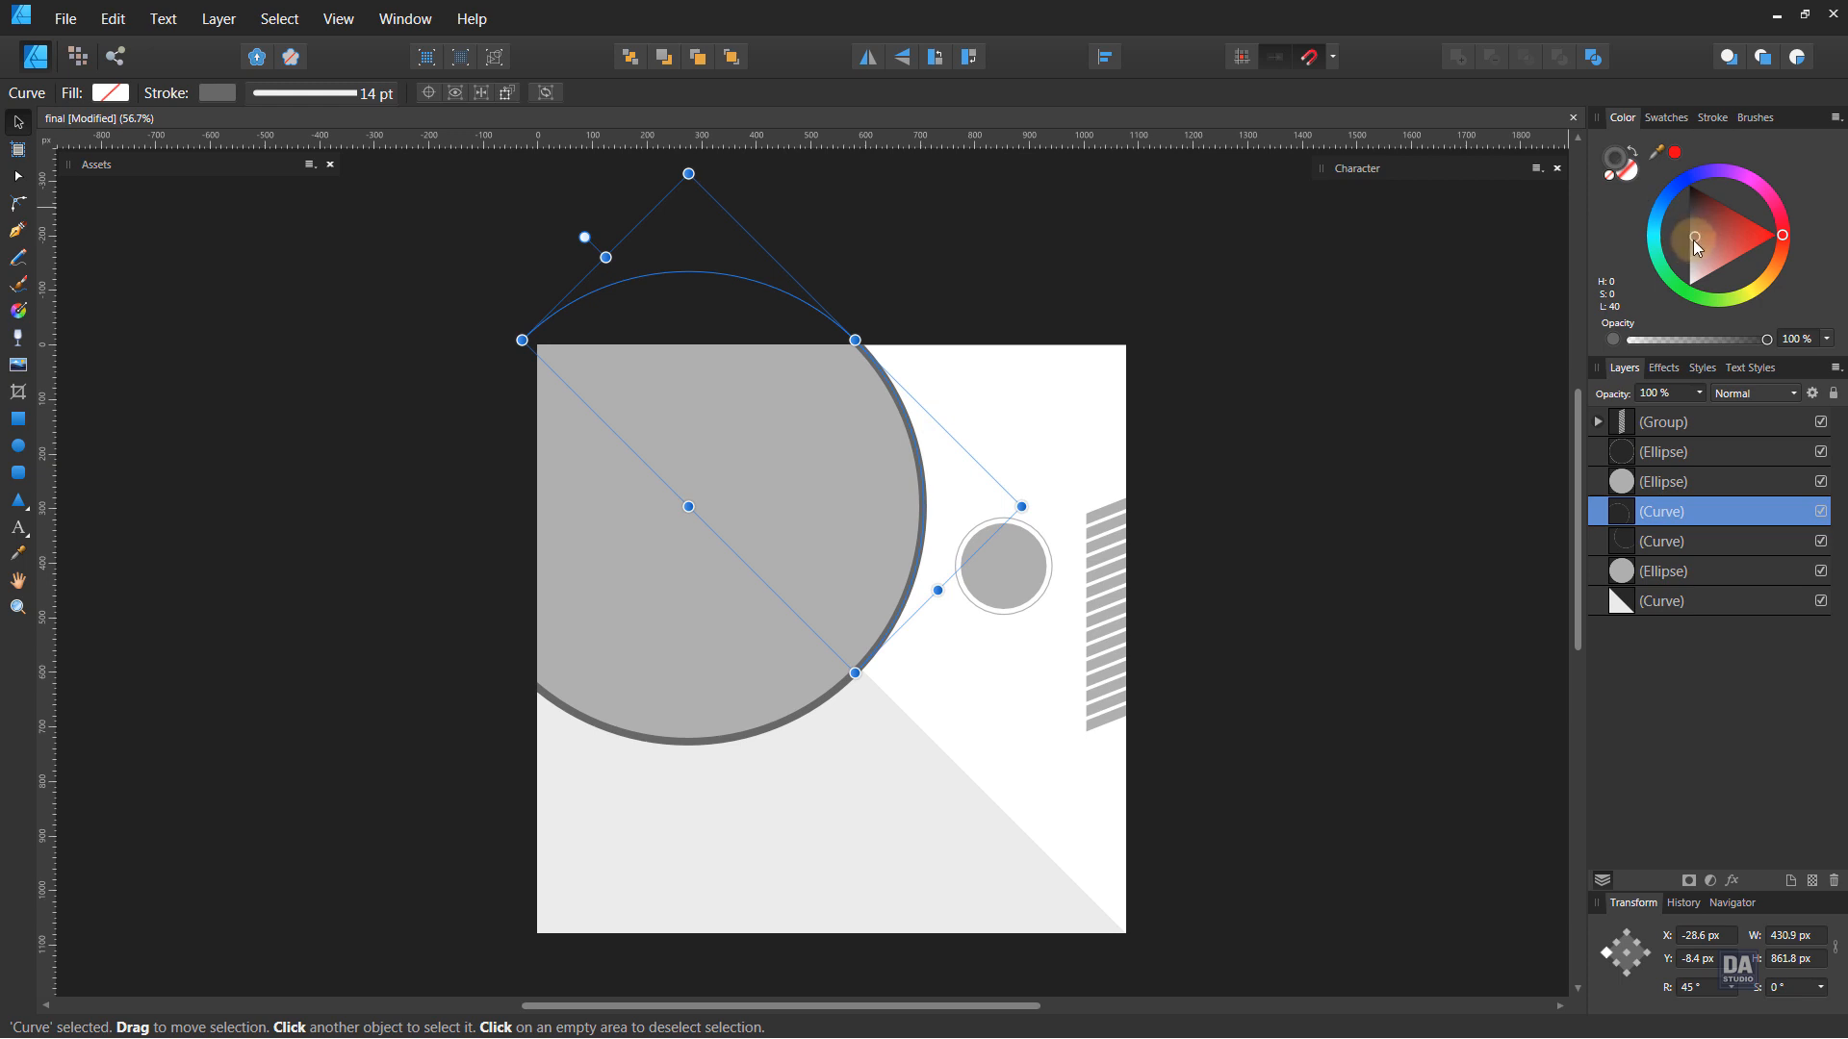
pyautogui.moveTo(1694, 240)
pyautogui.mouseDown()
pyautogui.moveTo(1684, 252)
pyautogui.moveTo(1677, 213)
pyautogui.mouseUp()
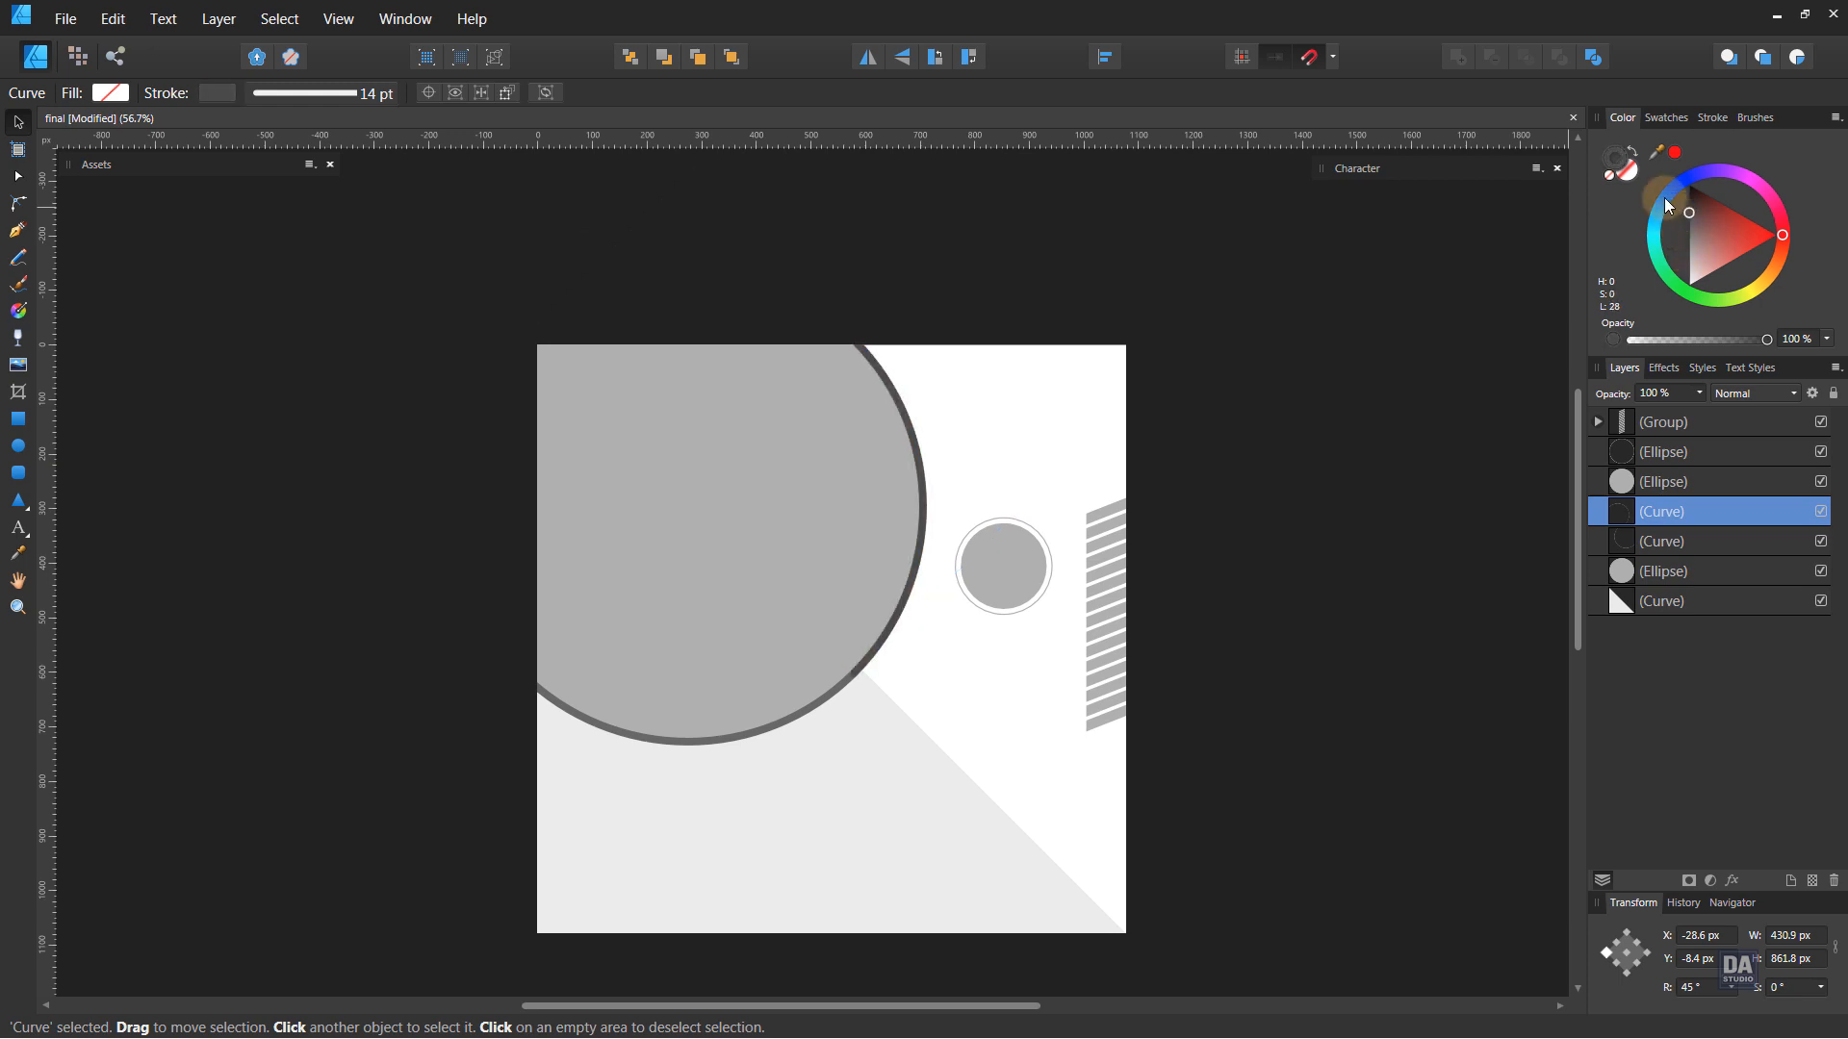
pyautogui.click(839, 695)
pyautogui.moveTo(1692, 247); pyautogui.dragTo(1686, 265)
pyautogui.click(1313, 574)
pyautogui.press('space')
pyautogui.moveTo(1006, 633); pyautogui.dragTo(877, 622)
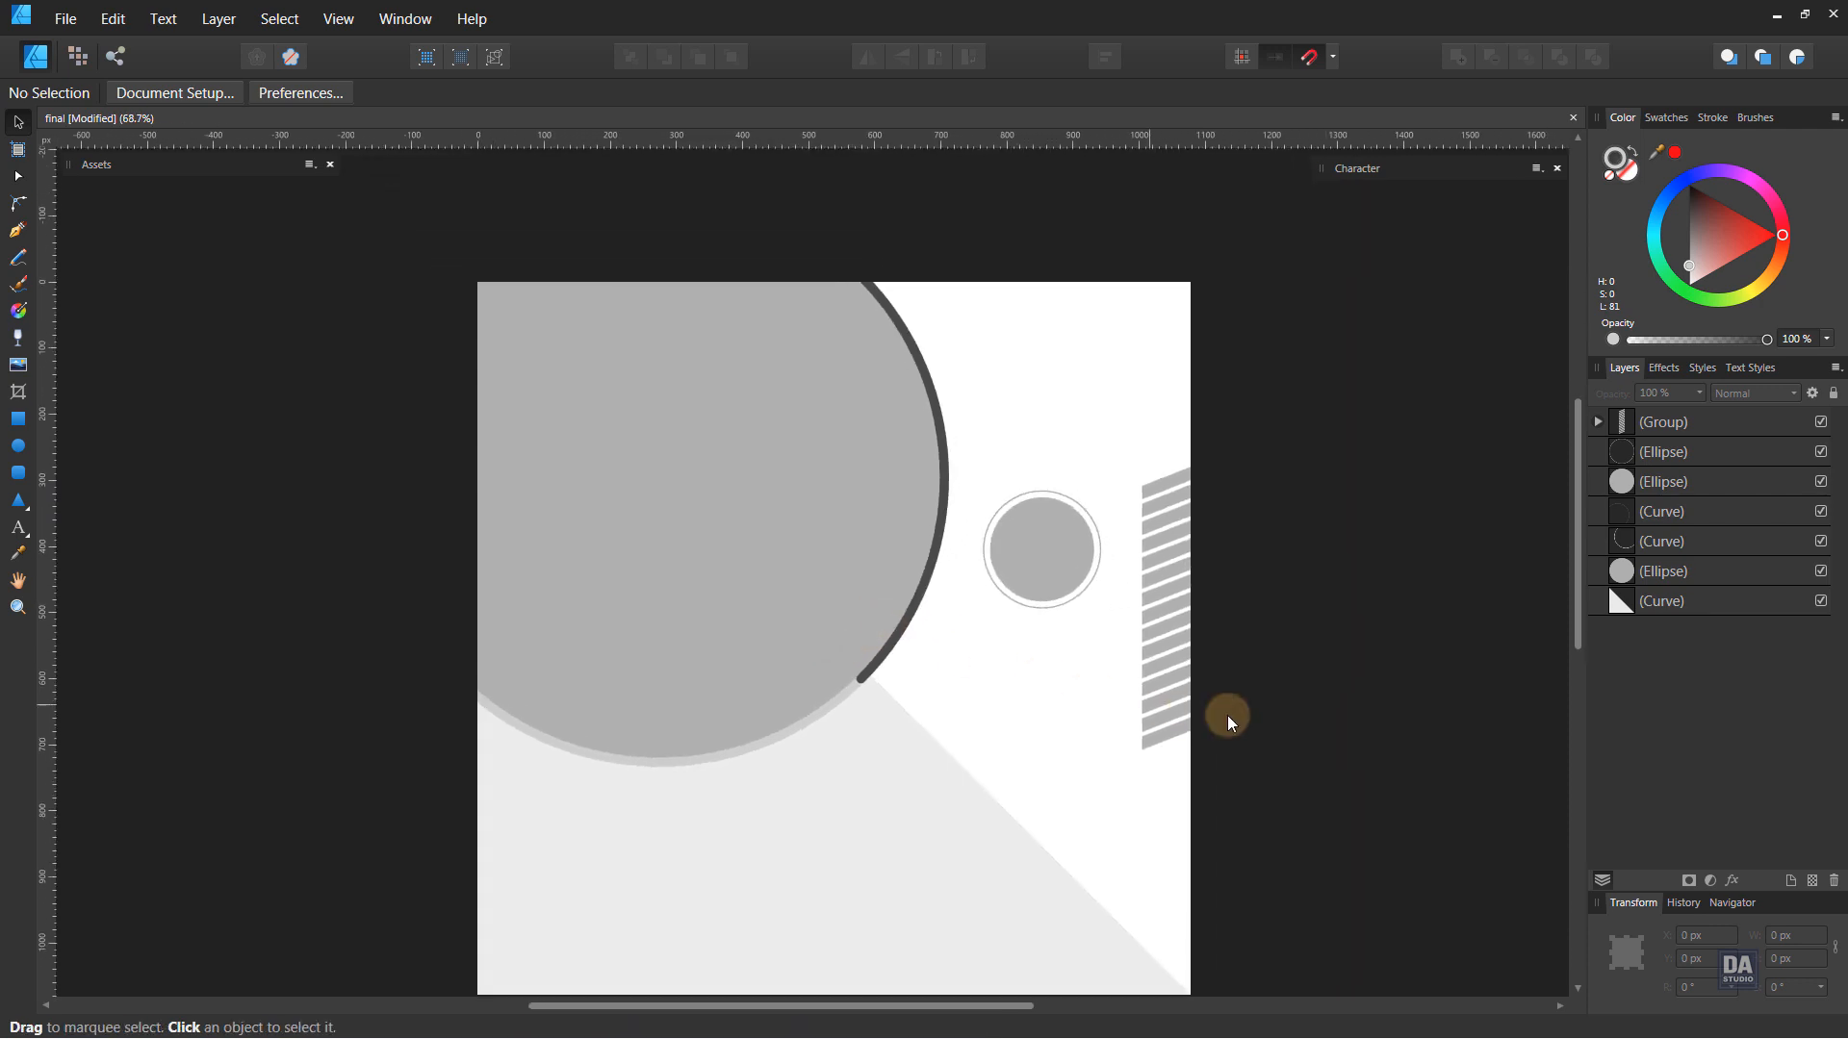
pyautogui.click(871, 661)
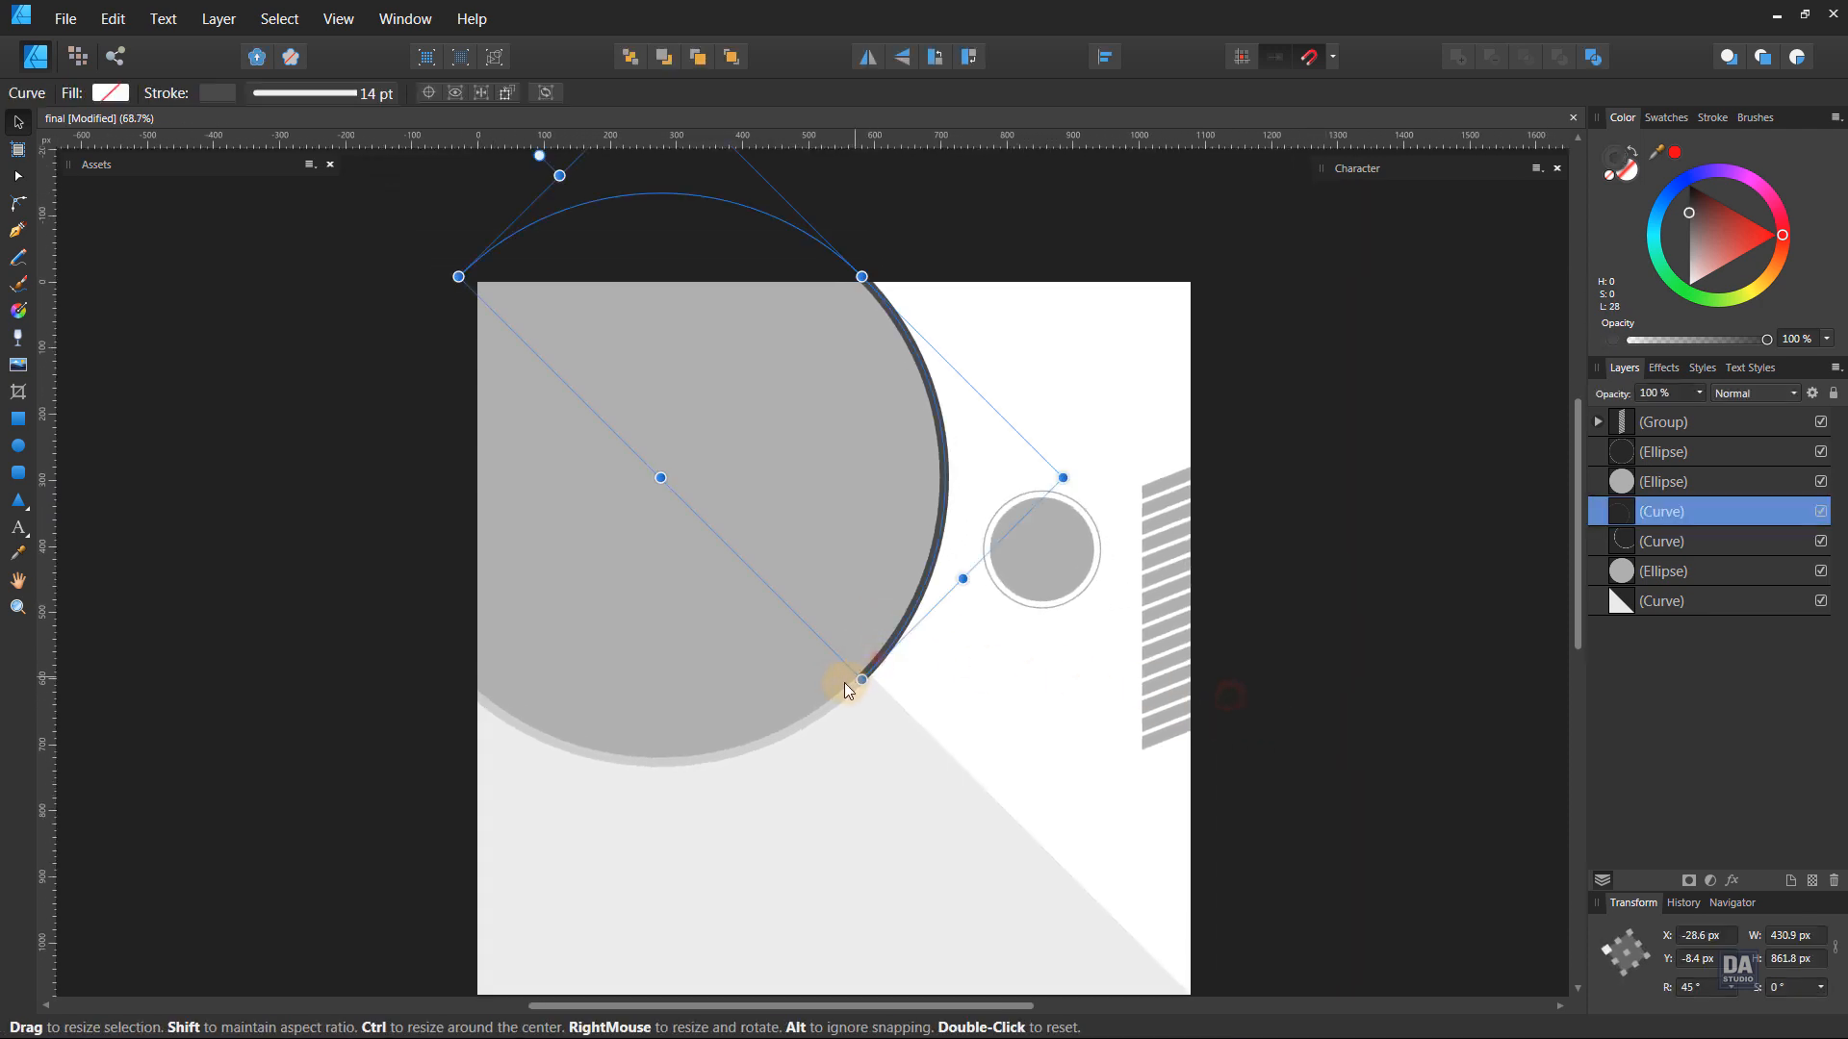
pyautogui.keyDown('shift'); pyautogui.click(828, 696); pyautogui.keyUp('shift')
pyautogui.moveTo(946, 764); pyautogui.dragTo(960, 765)
pyautogui.hotkey('ctrl', 'z')
pyautogui.click(1377, 726)
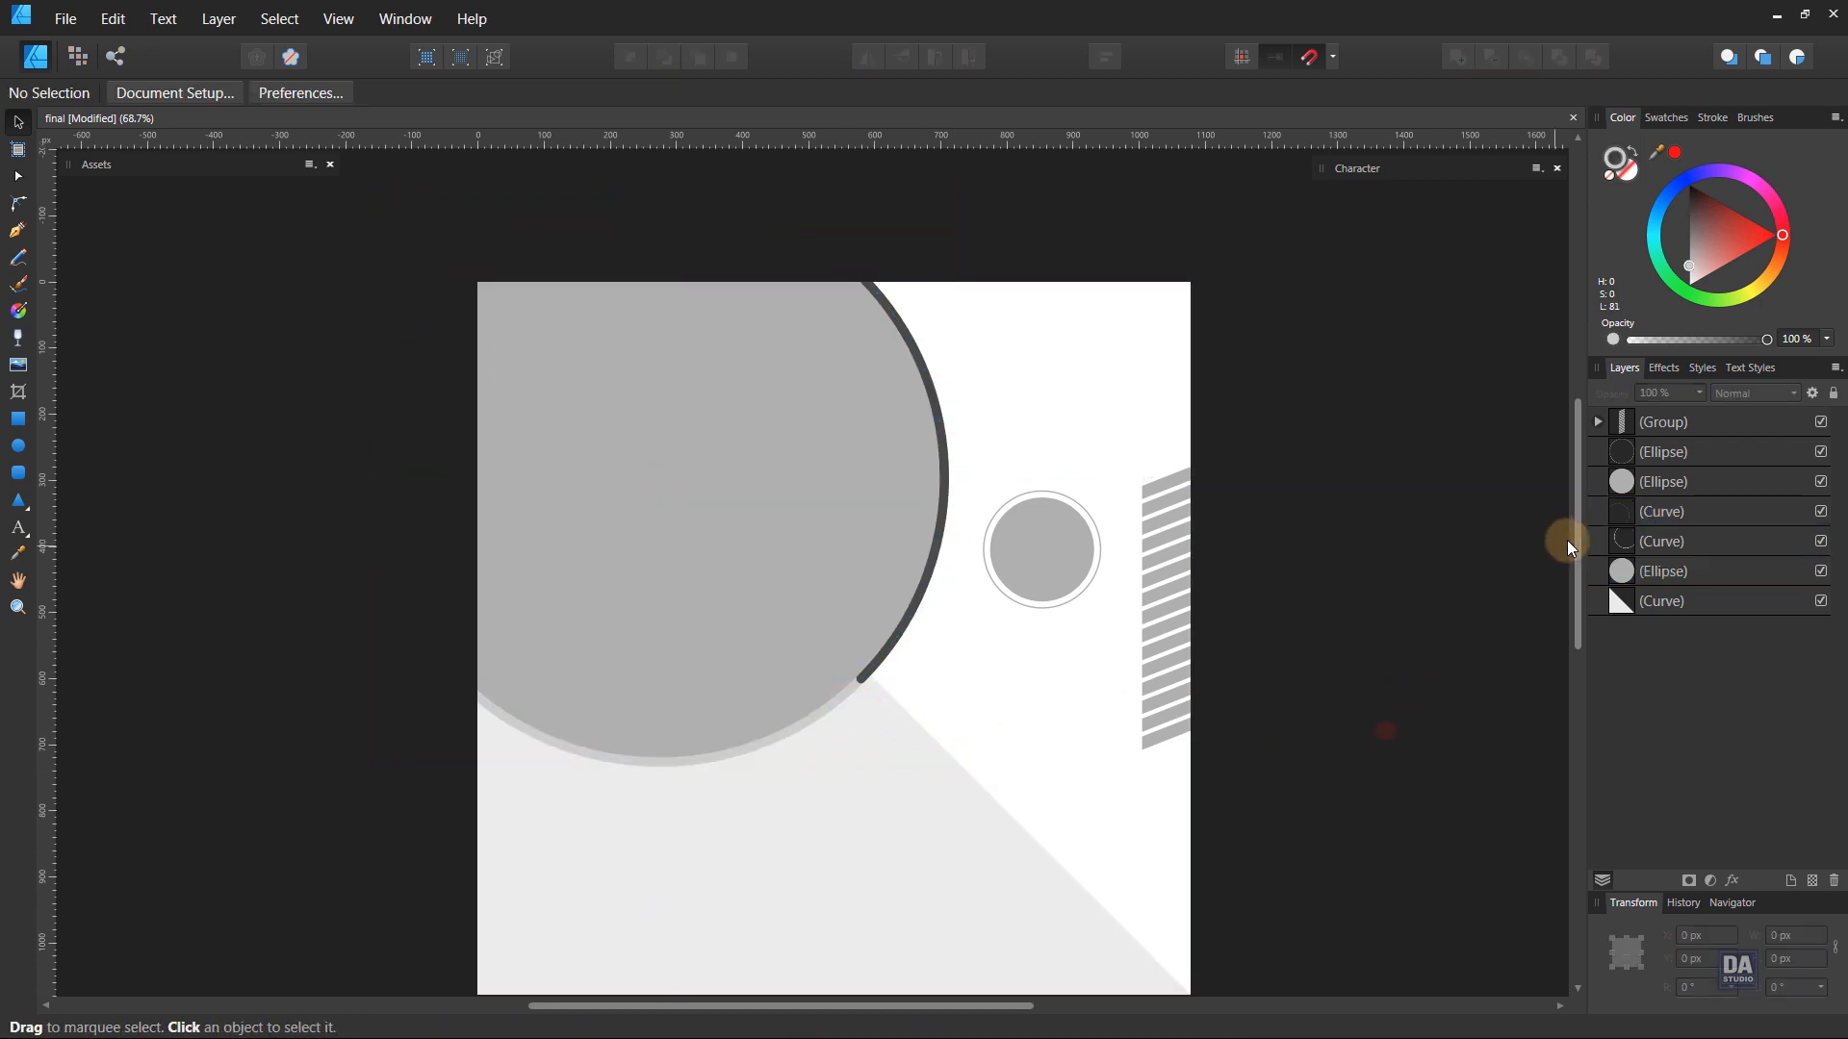
# - Rotate both arcs together to about 46.6° so their junction meets the edge of the diagonal background
pyautogui.click(1662, 541)
pyautogui.keyDown('shift'); pyautogui.click(1630, 517); pyautogui.keyUp('shift')
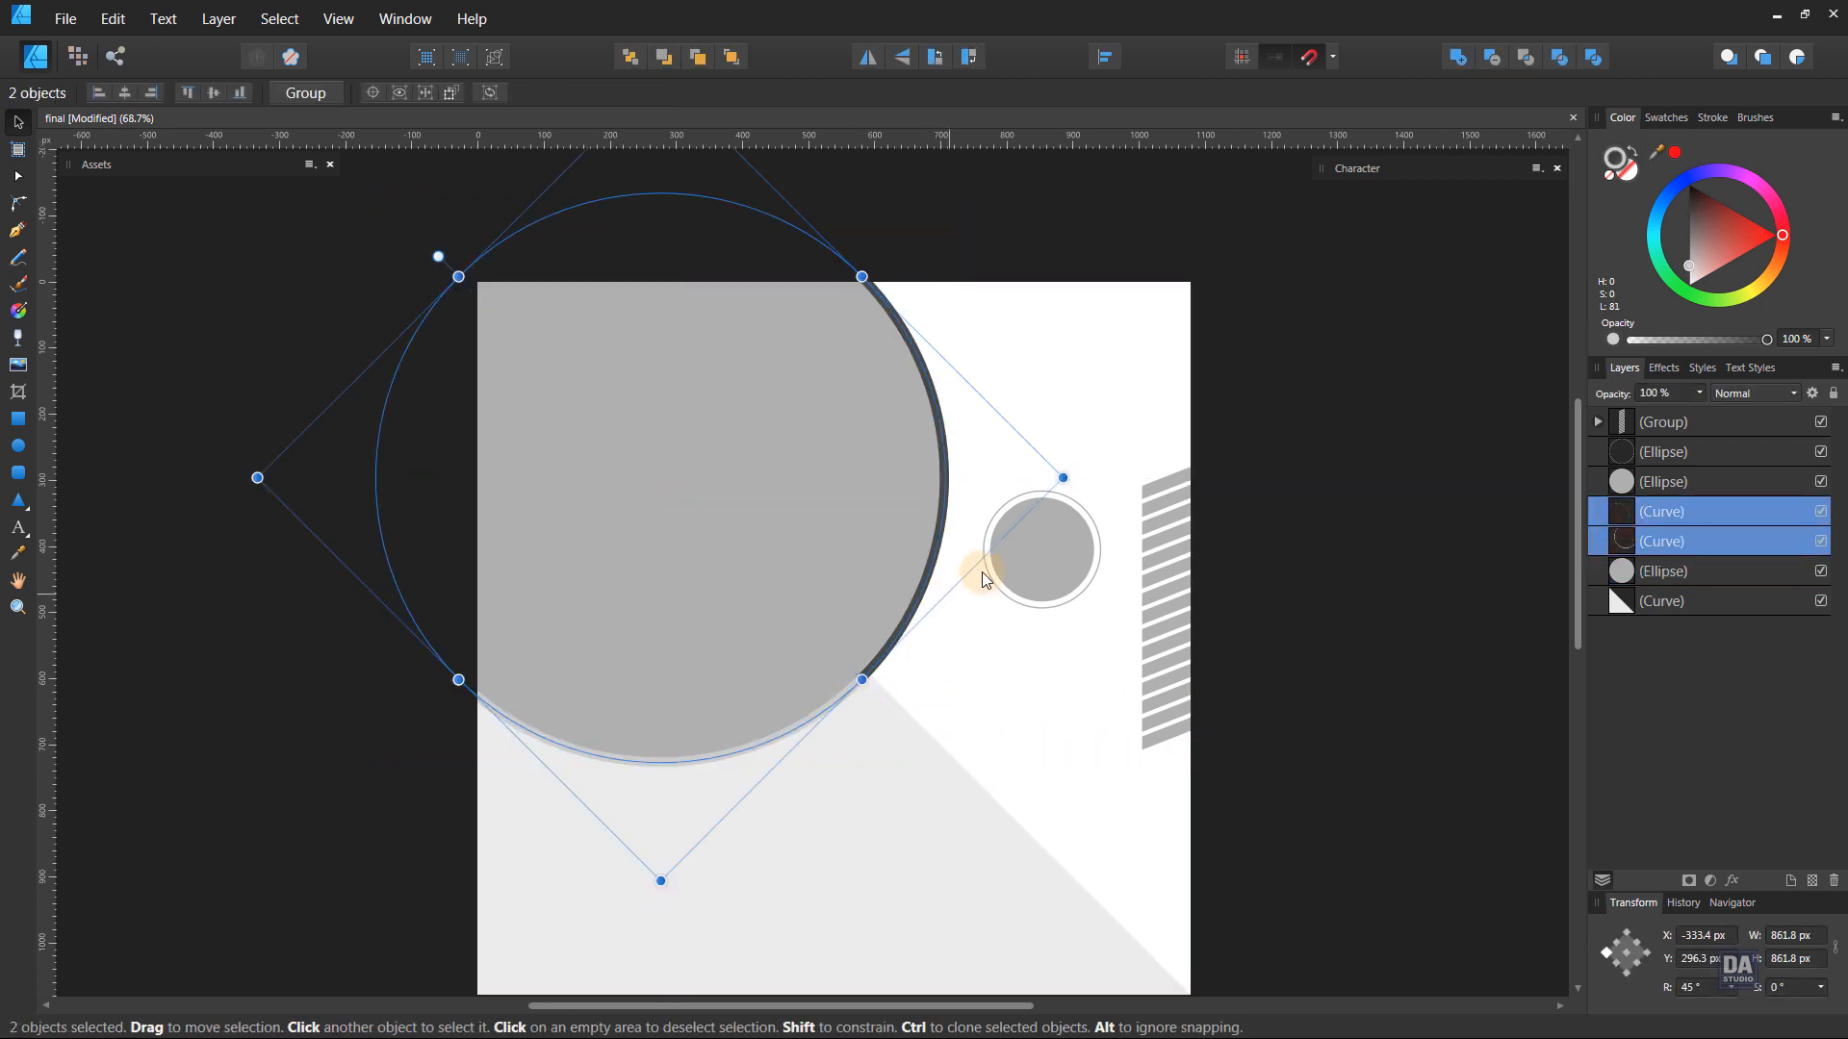
pyautogui.moveTo(1075, 479); pyautogui.dragTo(1078, 470)
pyautogui.click(1309, 562)
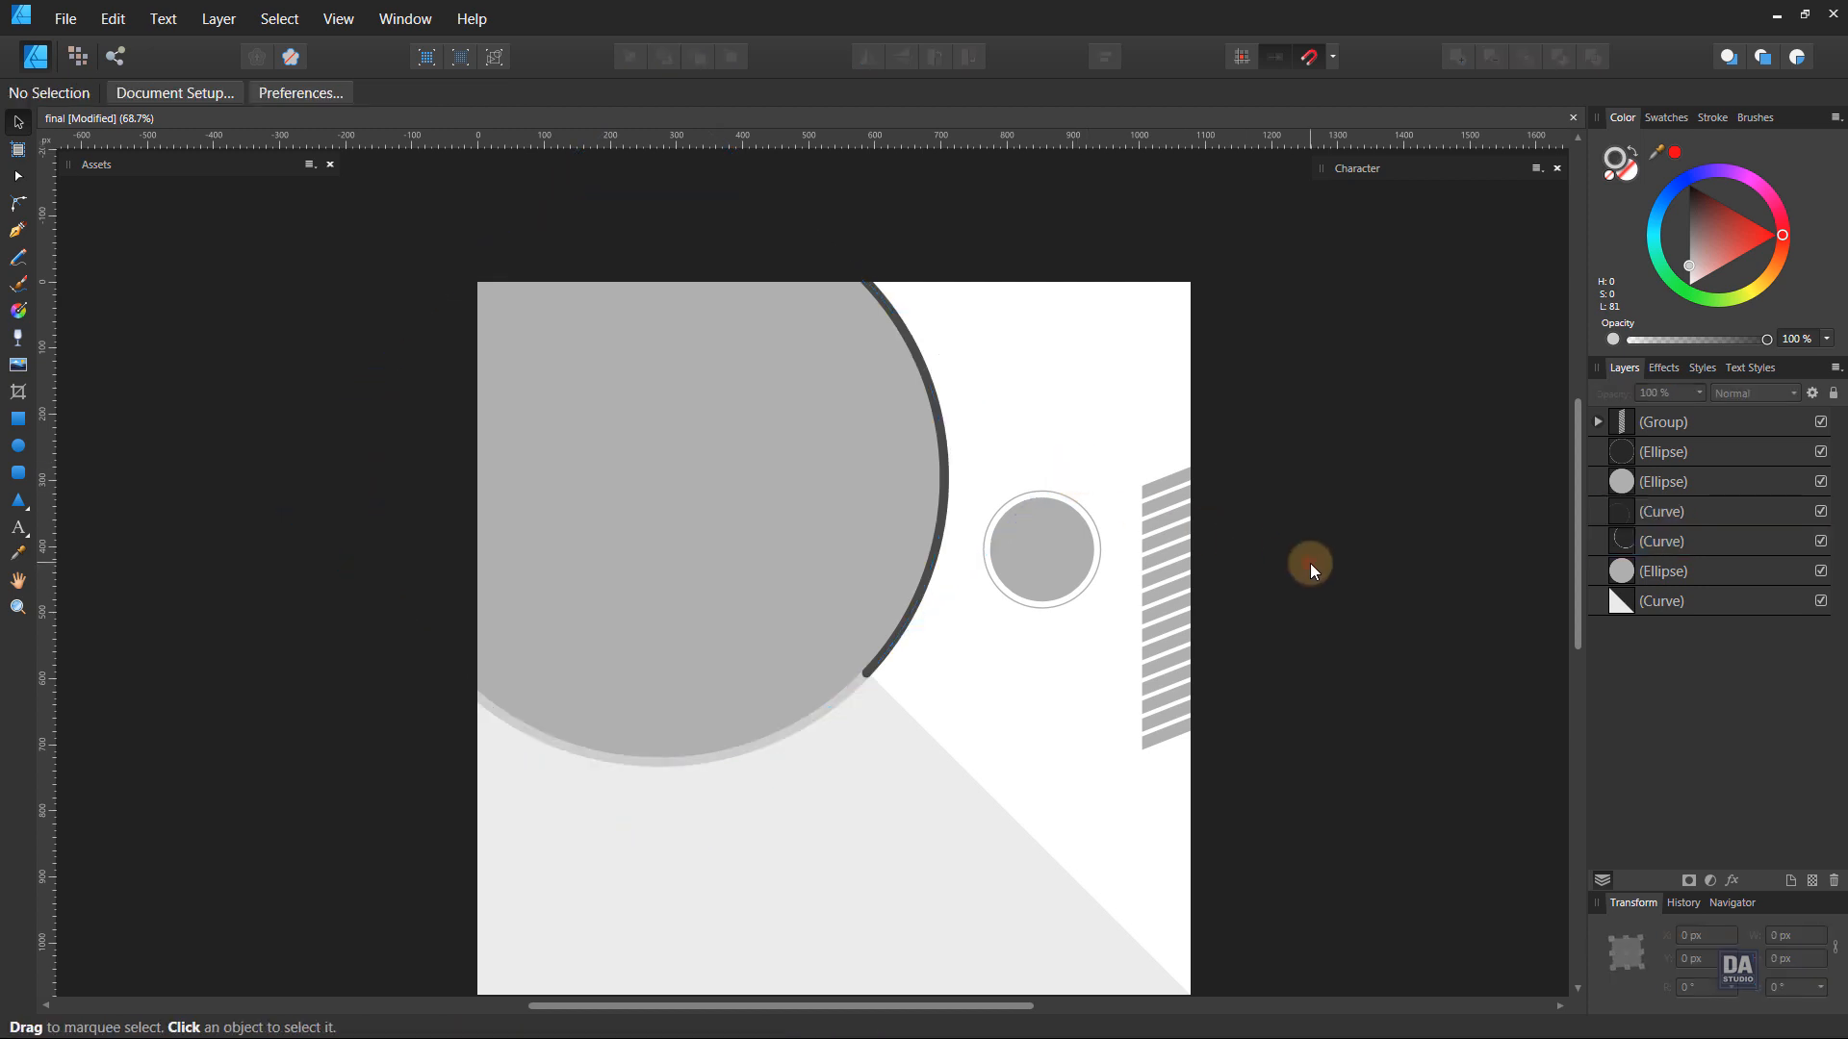
# - Give both arcs' strokes square-cut butt caps
pyautogui.click(871, 673)
pyautogui.keyDown('shift'); pyautogui.click(847, 693); pyautogui.keyUp('shift')
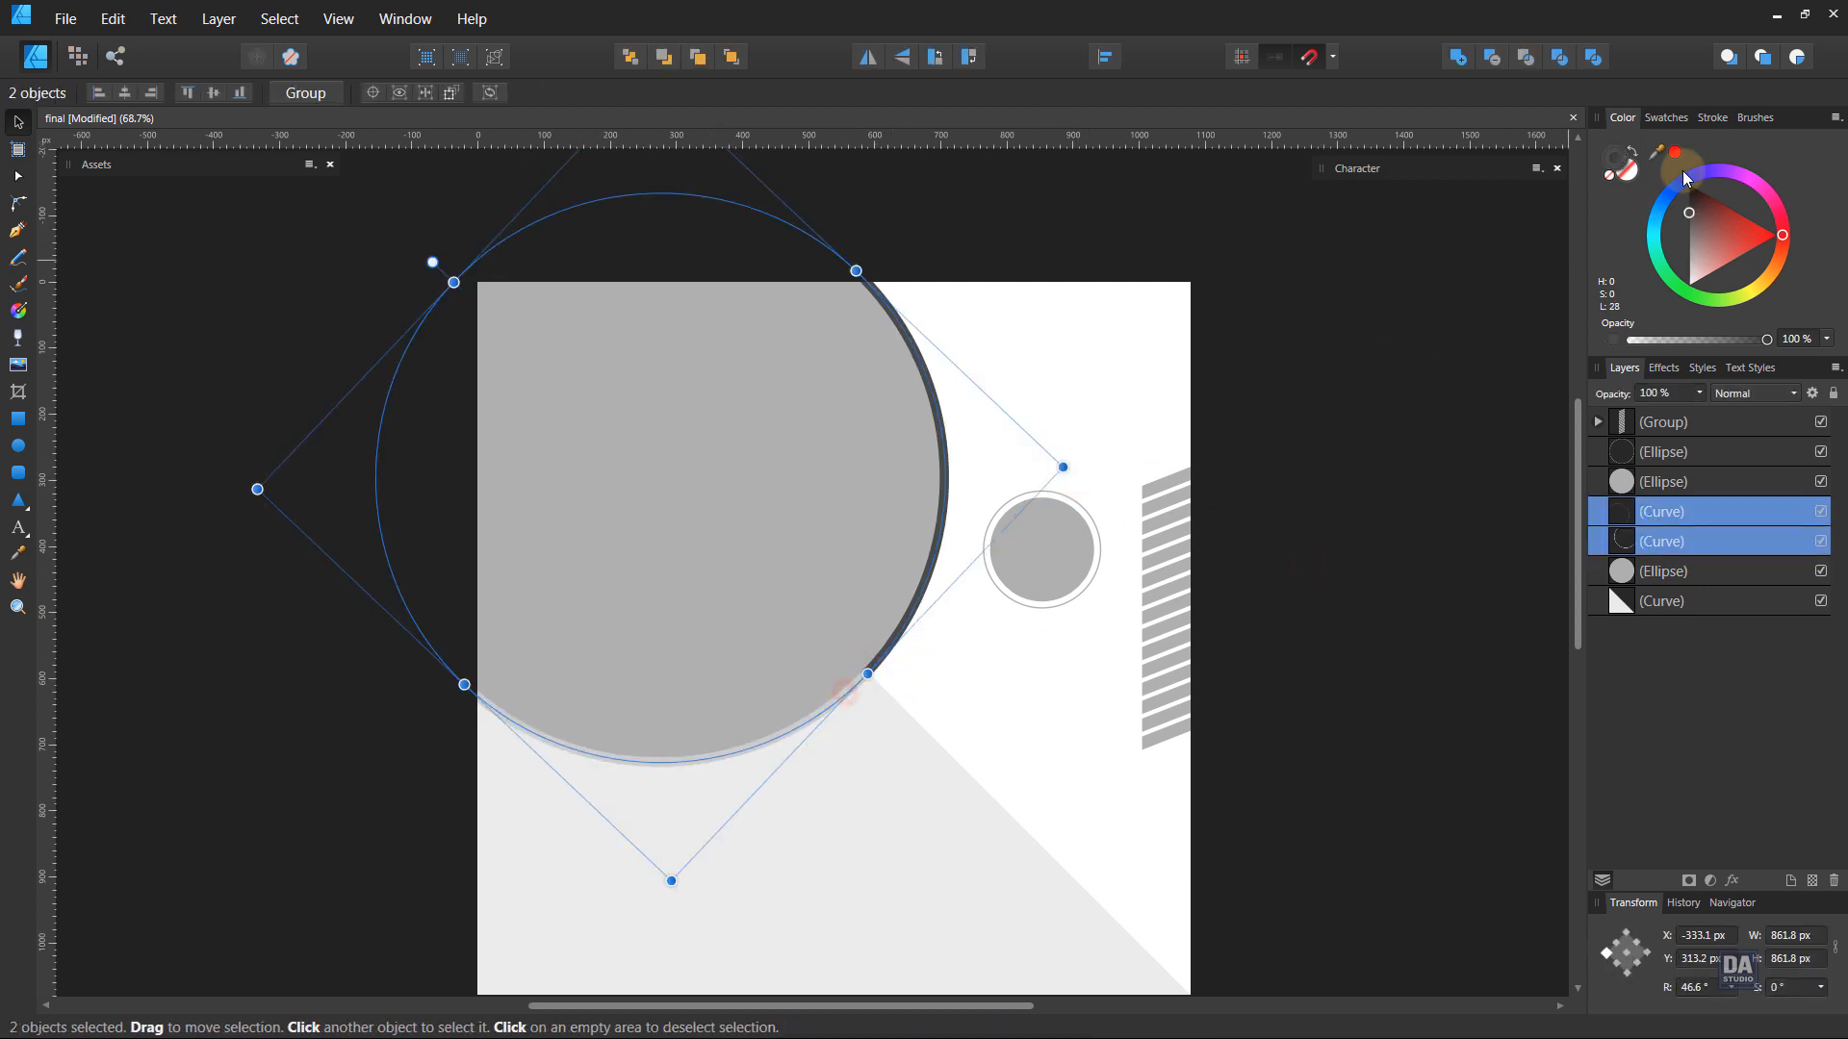
pyautogui.click(1714, 120)
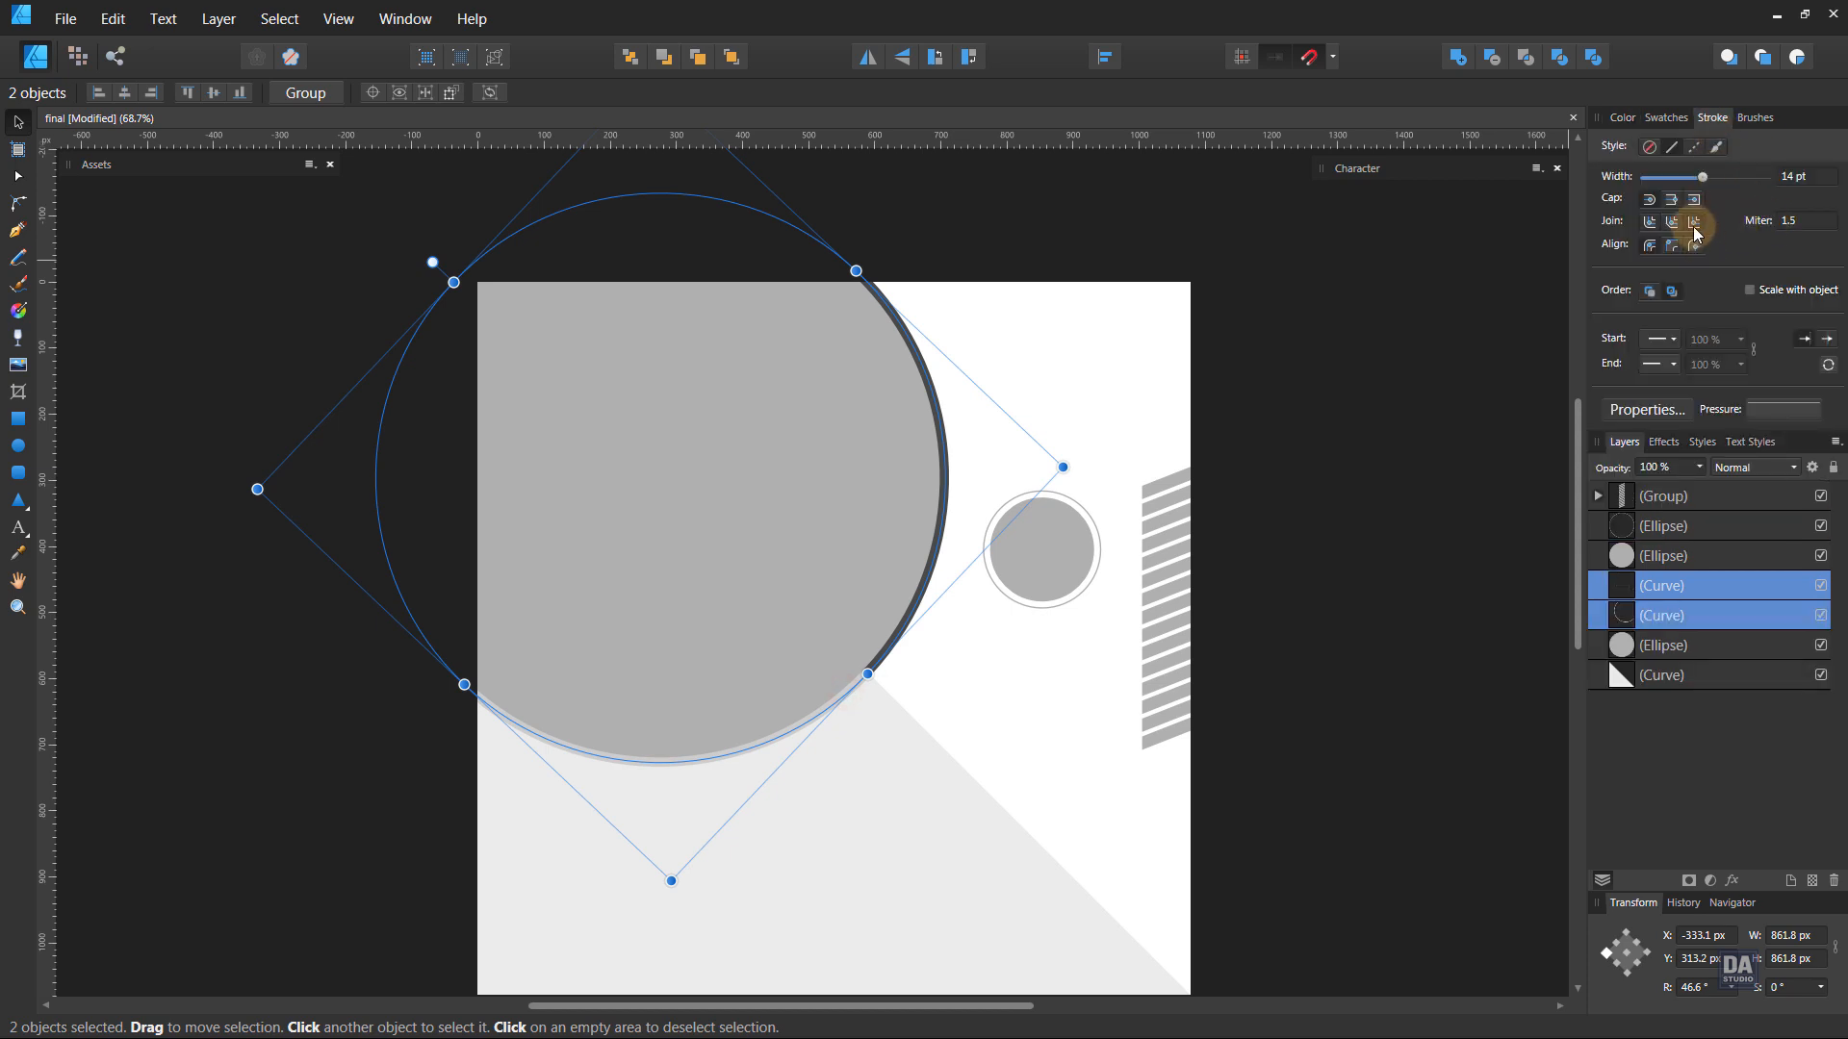
pyautogui.click(1424, 485)
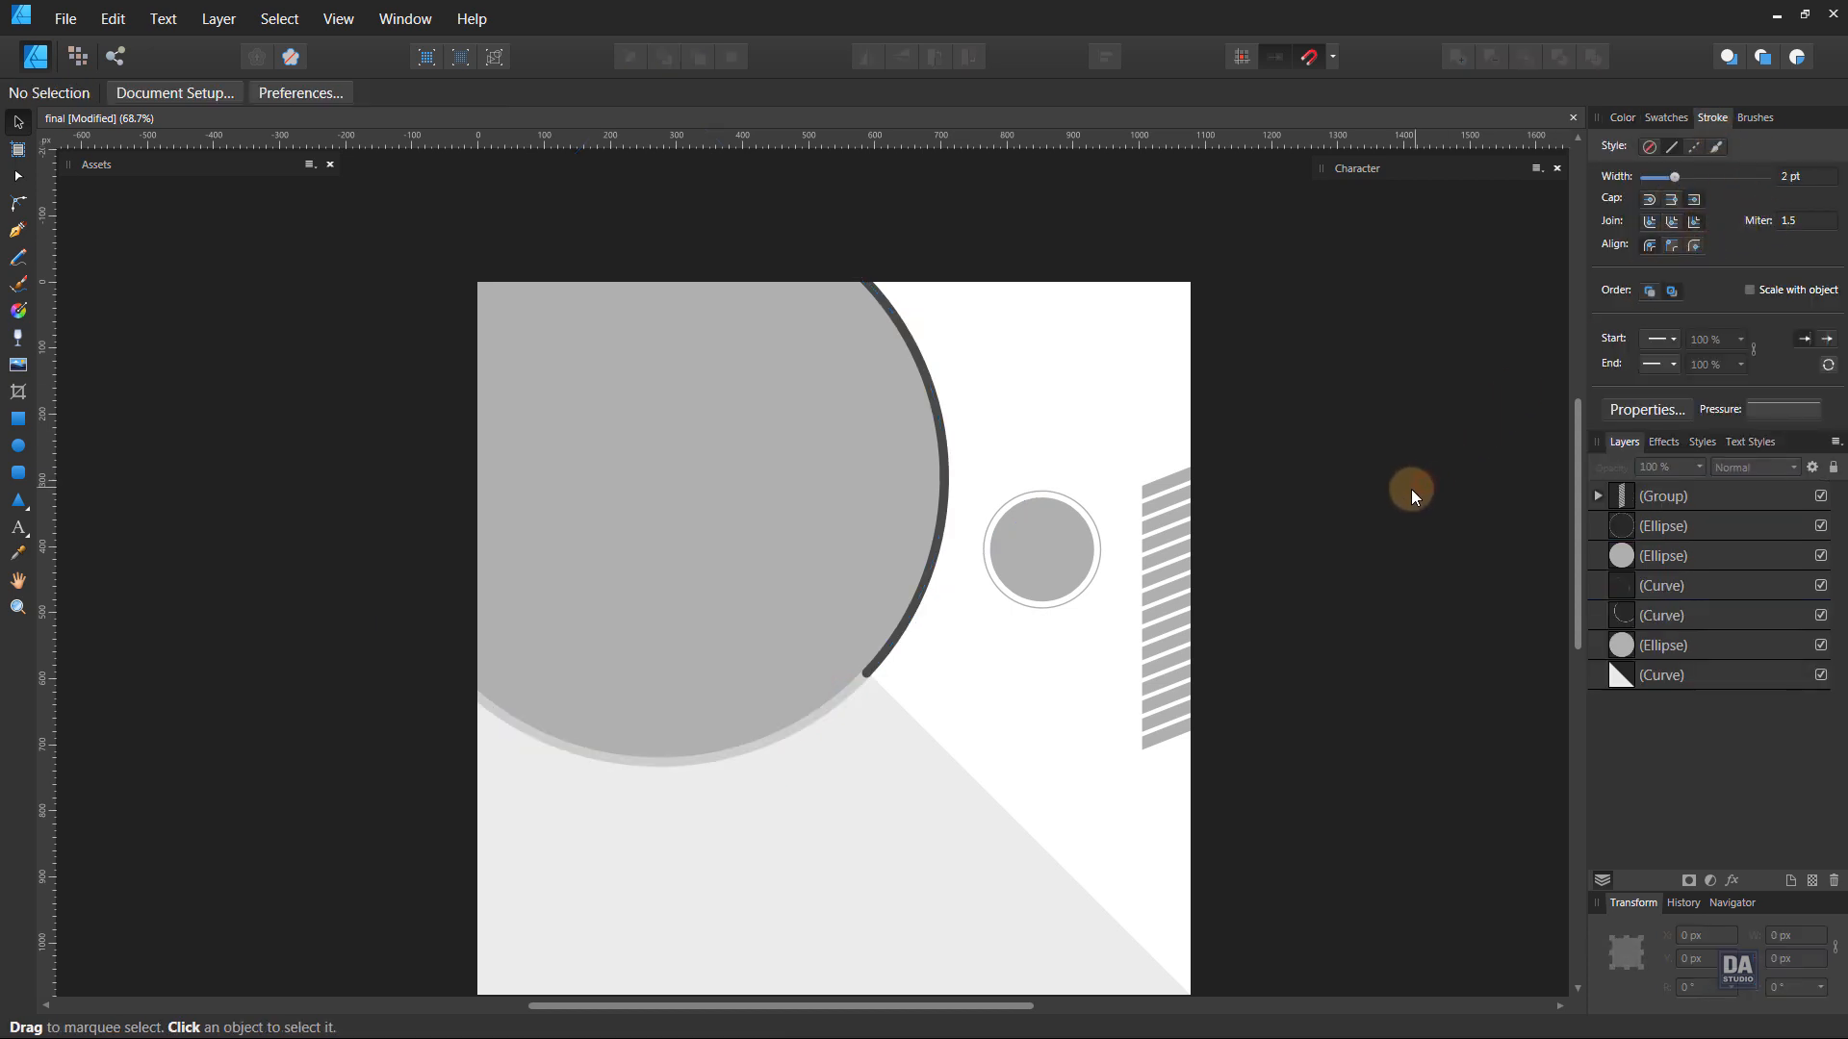
pyautogui.click(1636, 615)
pyautogui.keyDown('shift'); pyautogui.click(1636, 585); pyautogui.keyUp('shift')
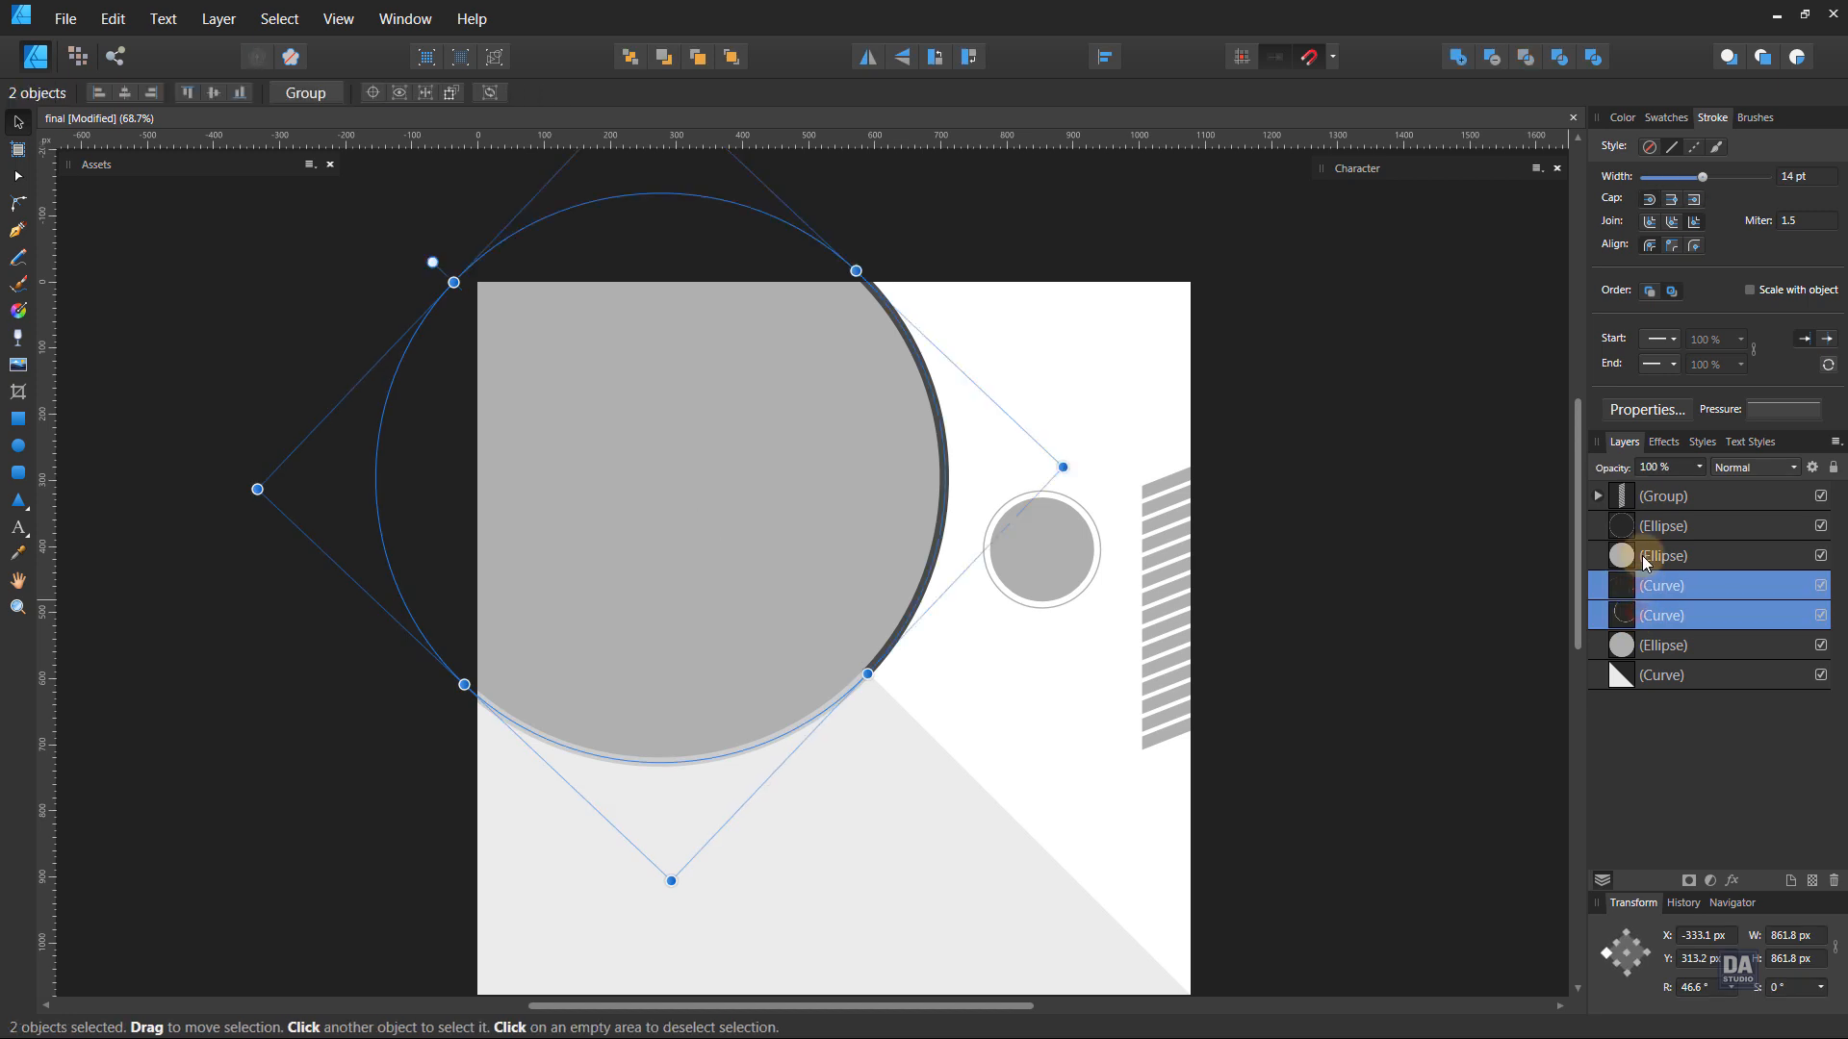
pyautogui.click(1448, 483)
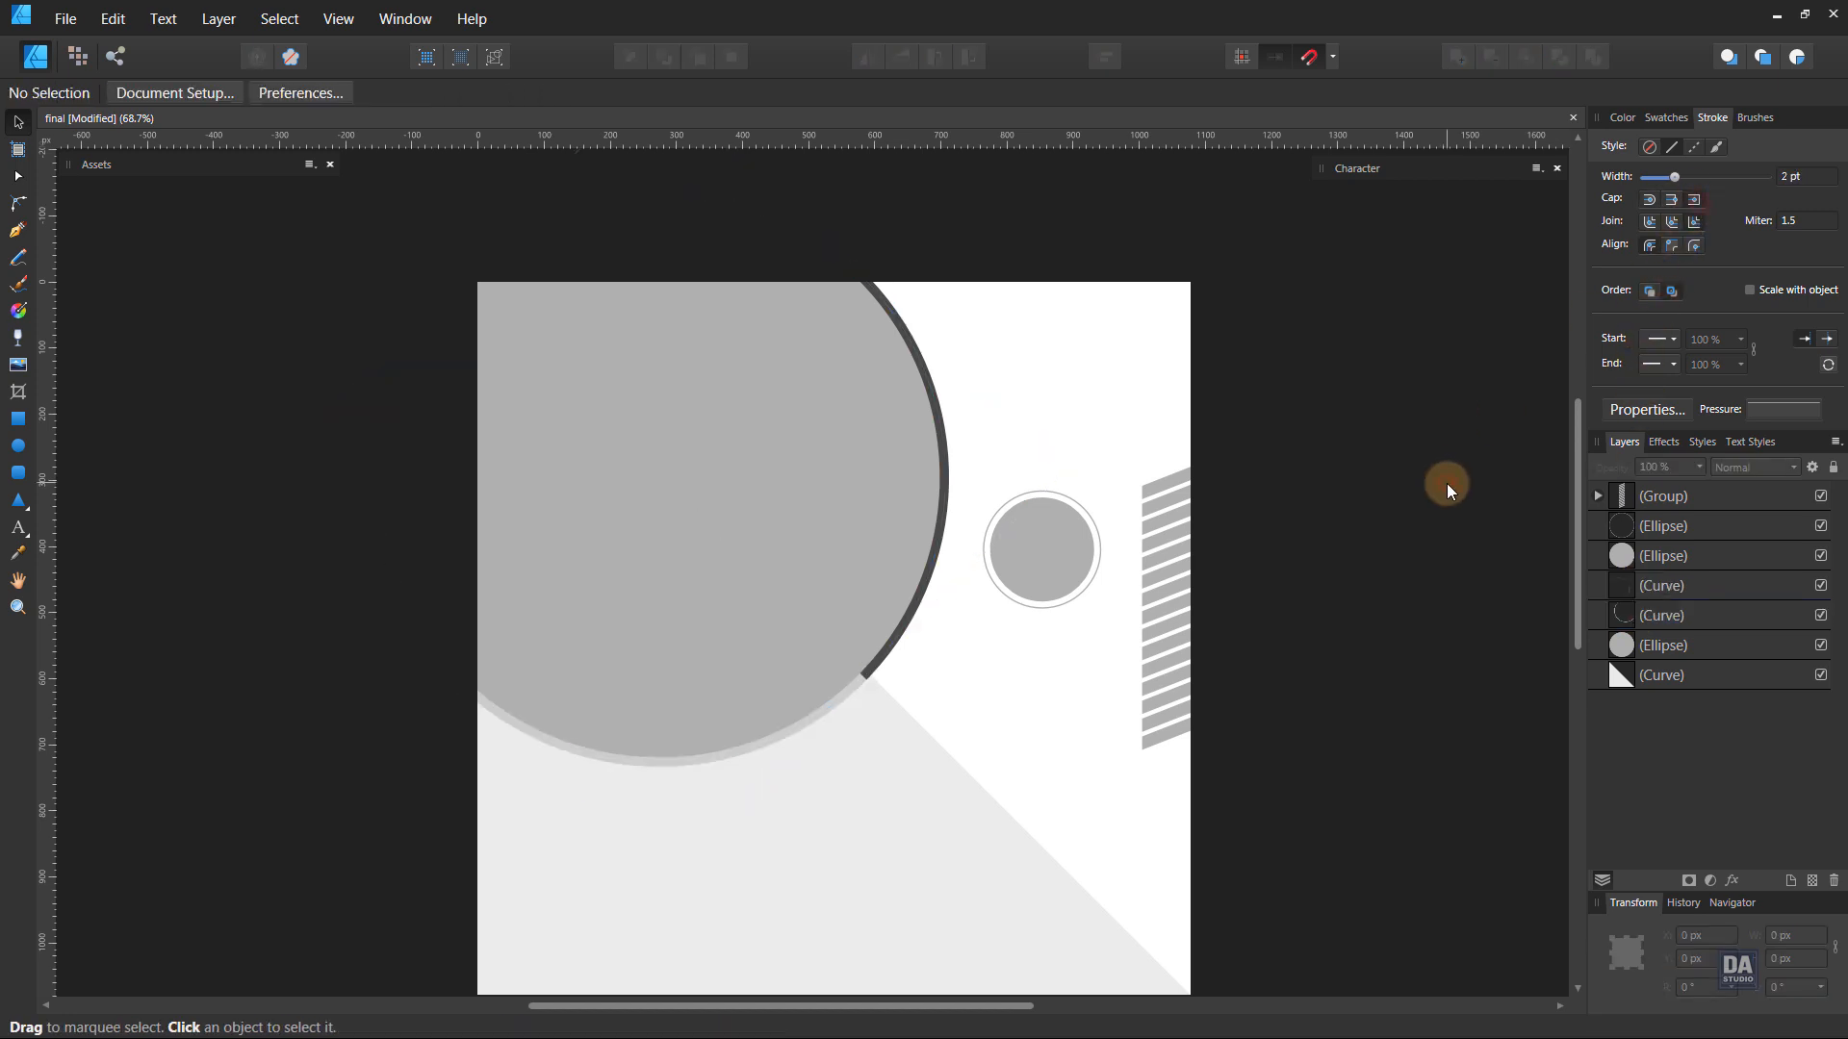
# - Fine-tune the rotation of the two arcs so their butt-capped junction lines up with the background's diagonal edge
pyautogui.scroll(5, 1227, 612)
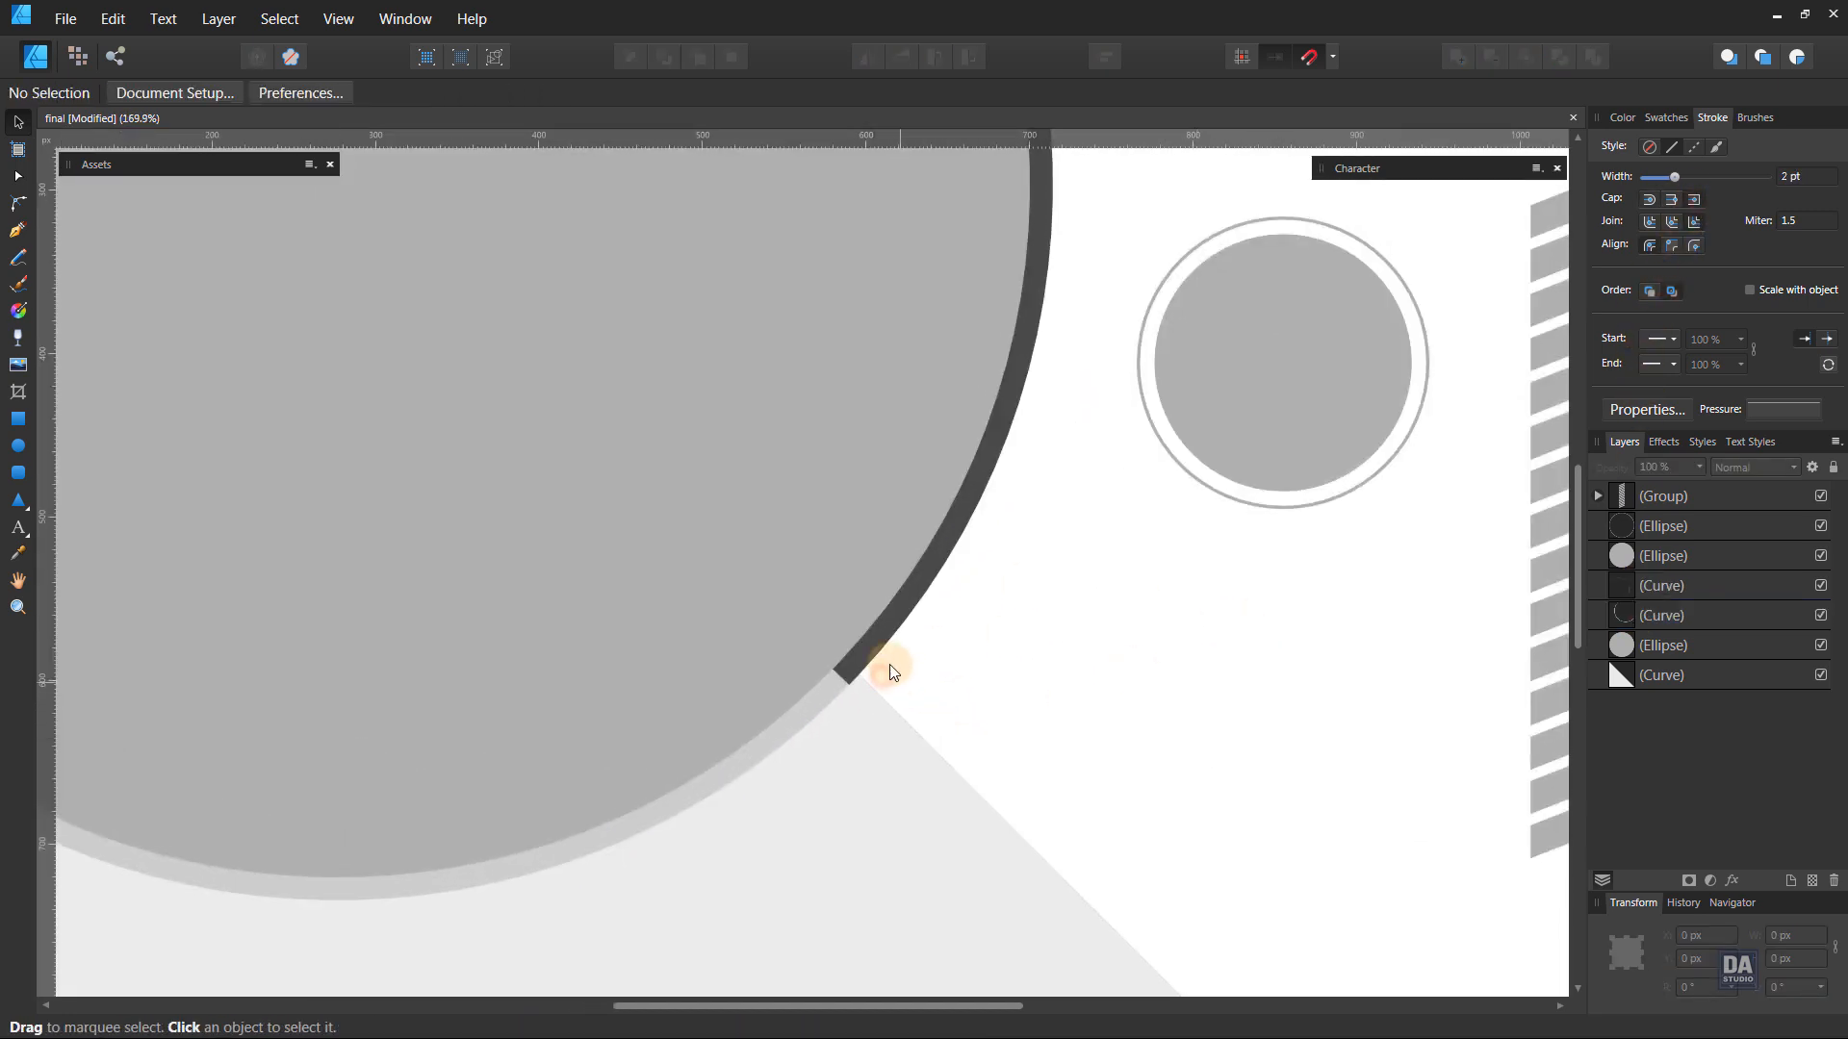
pyautogui.click(810, 691)
pyautogui.keyDown('shift'); pyautogui.click(796, 710); pyautogui.keyUp('shift')
pyautogui.moveTo(800, 708); pyautogui.dragTo(457, 563)
pyautogui.hotkey('ctrl', '1')
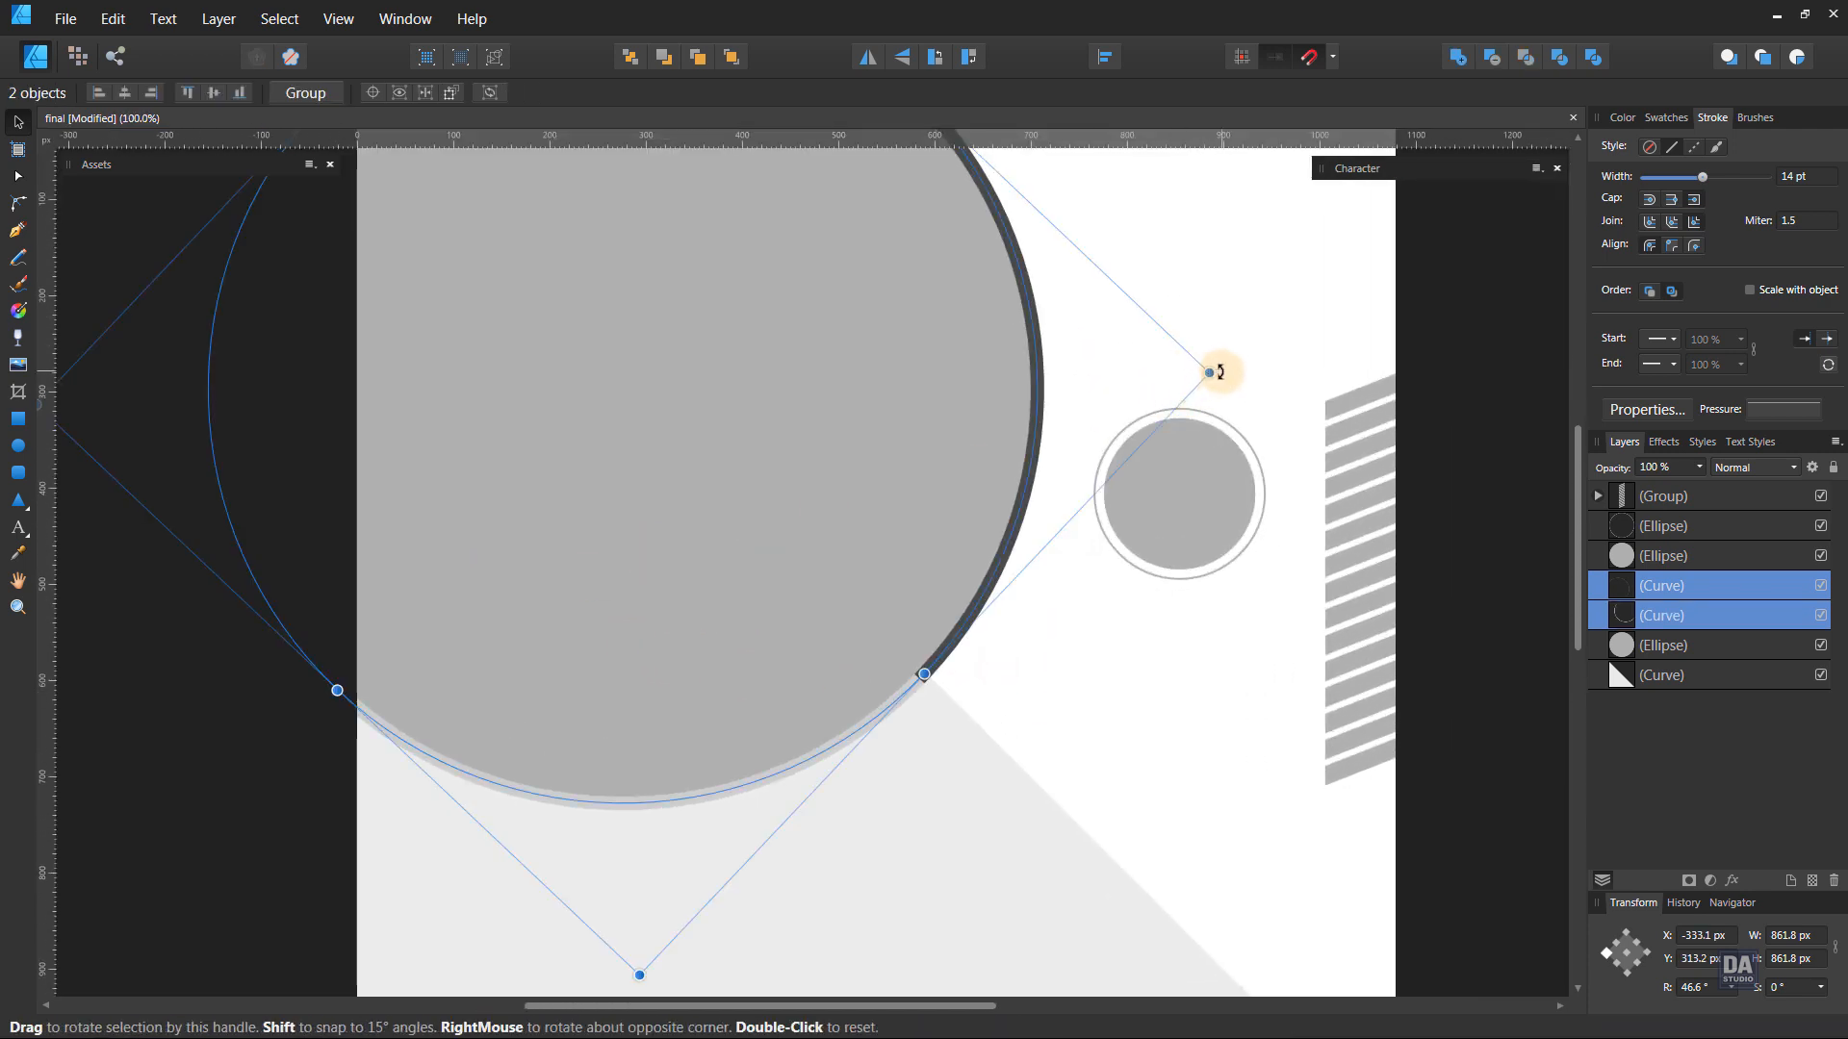
pyautogui.moveTo(1218, 368); pyautogui.dragTo(1221, 364)
pyautogui.click(1159, 648)
pyautogui.press('z')
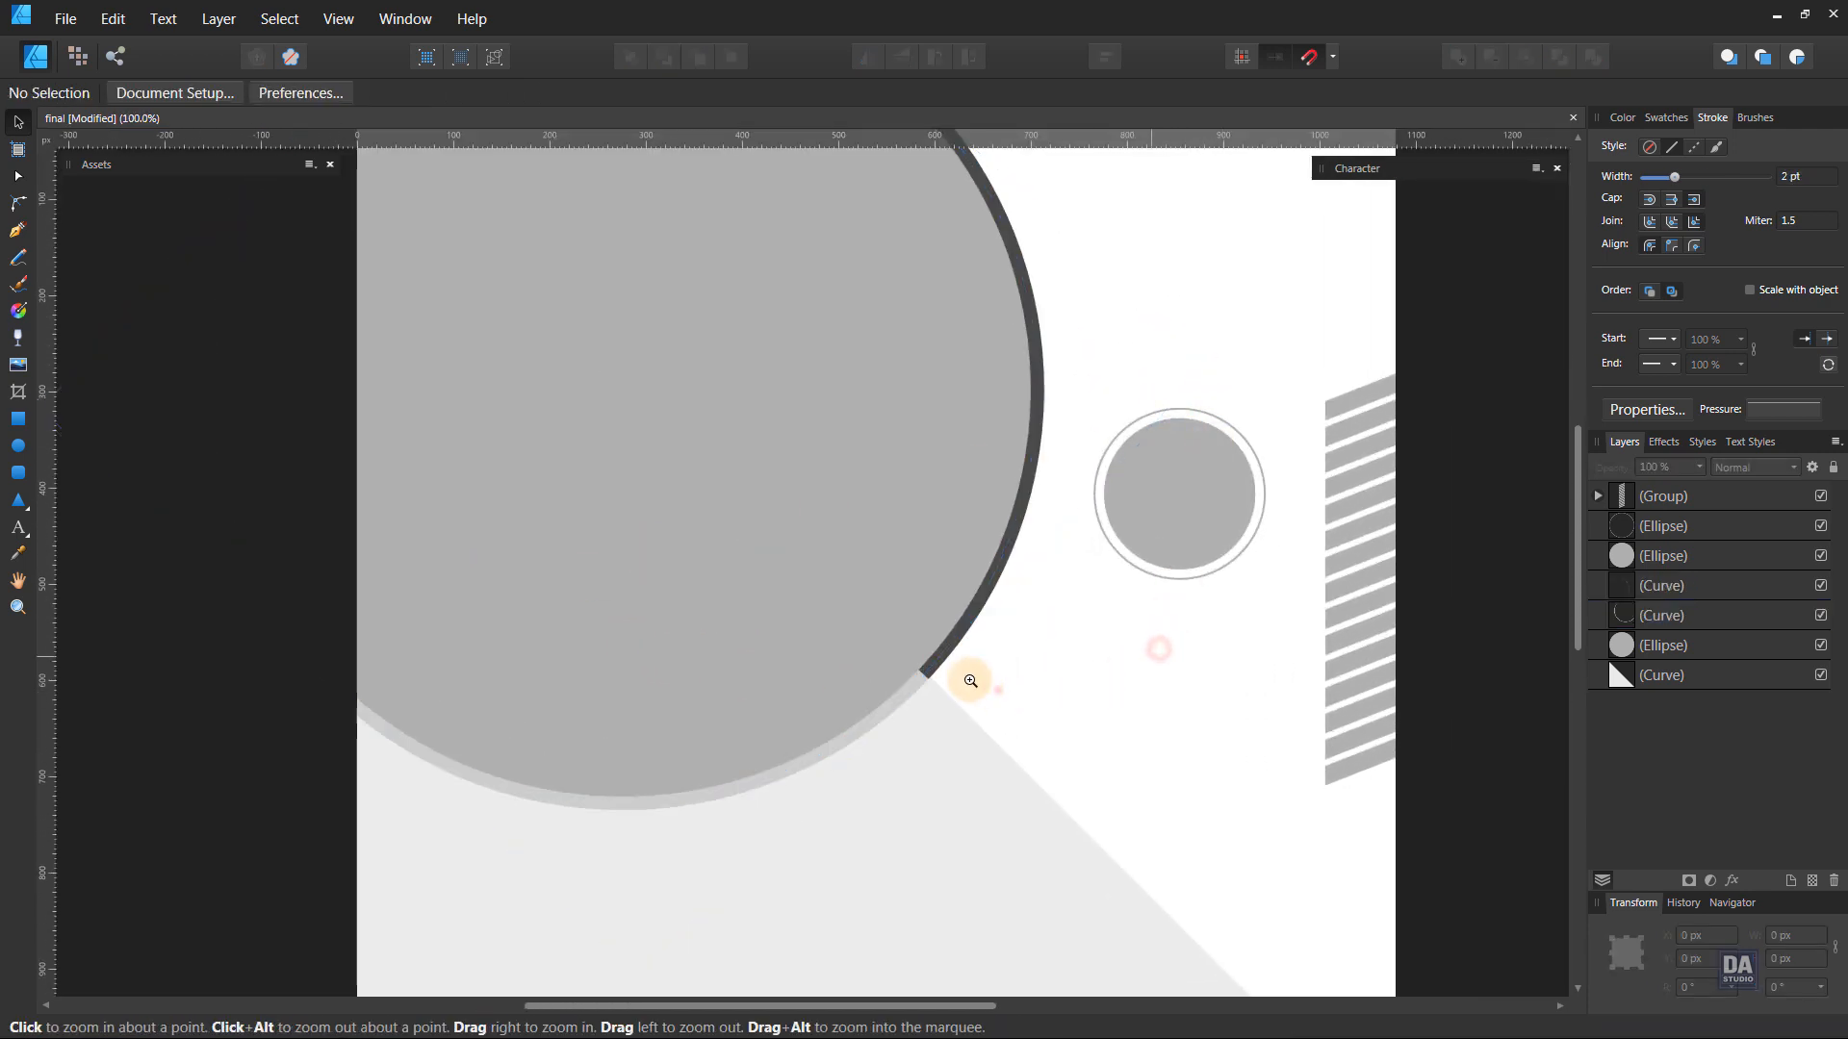
pyautogui.click(997, 689)
pyautogui.moveTo(1013, 615); pyautogui.dragTo(603, 566)
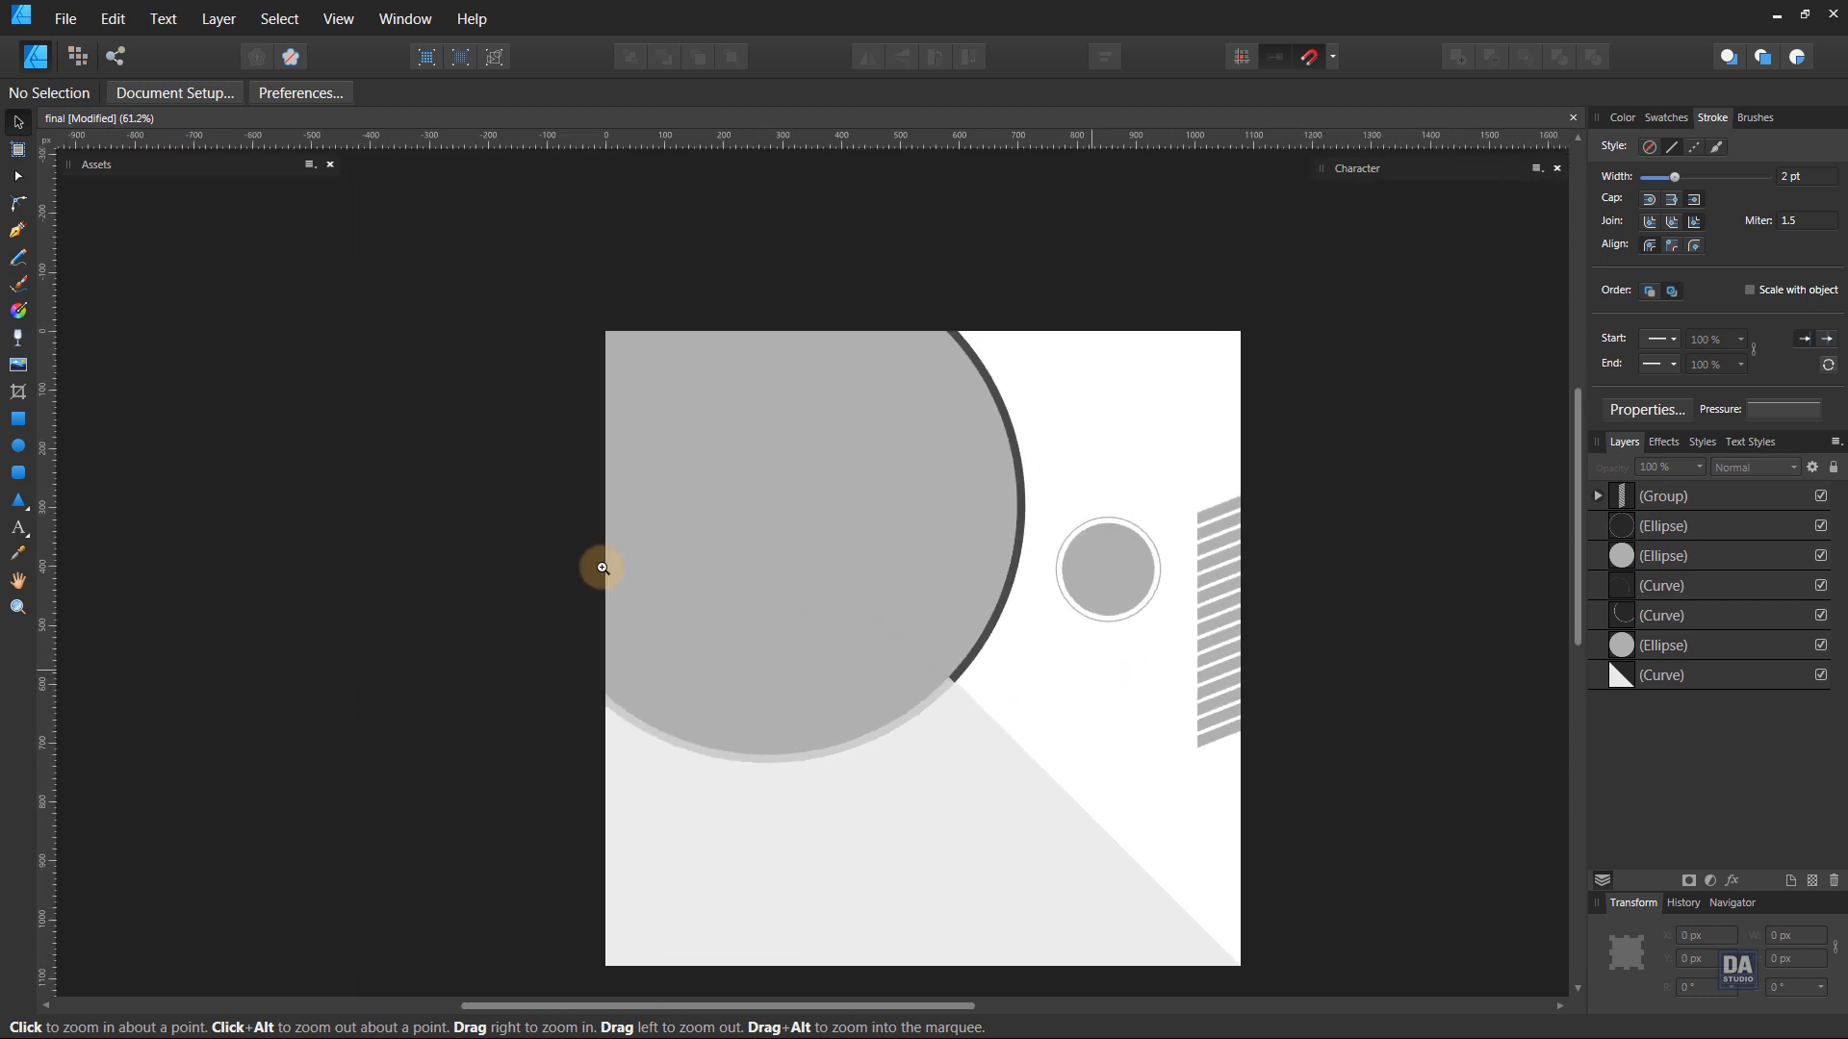
pyautogui.moveTo(955, 687); pyautogui.dragTo(883, 658)
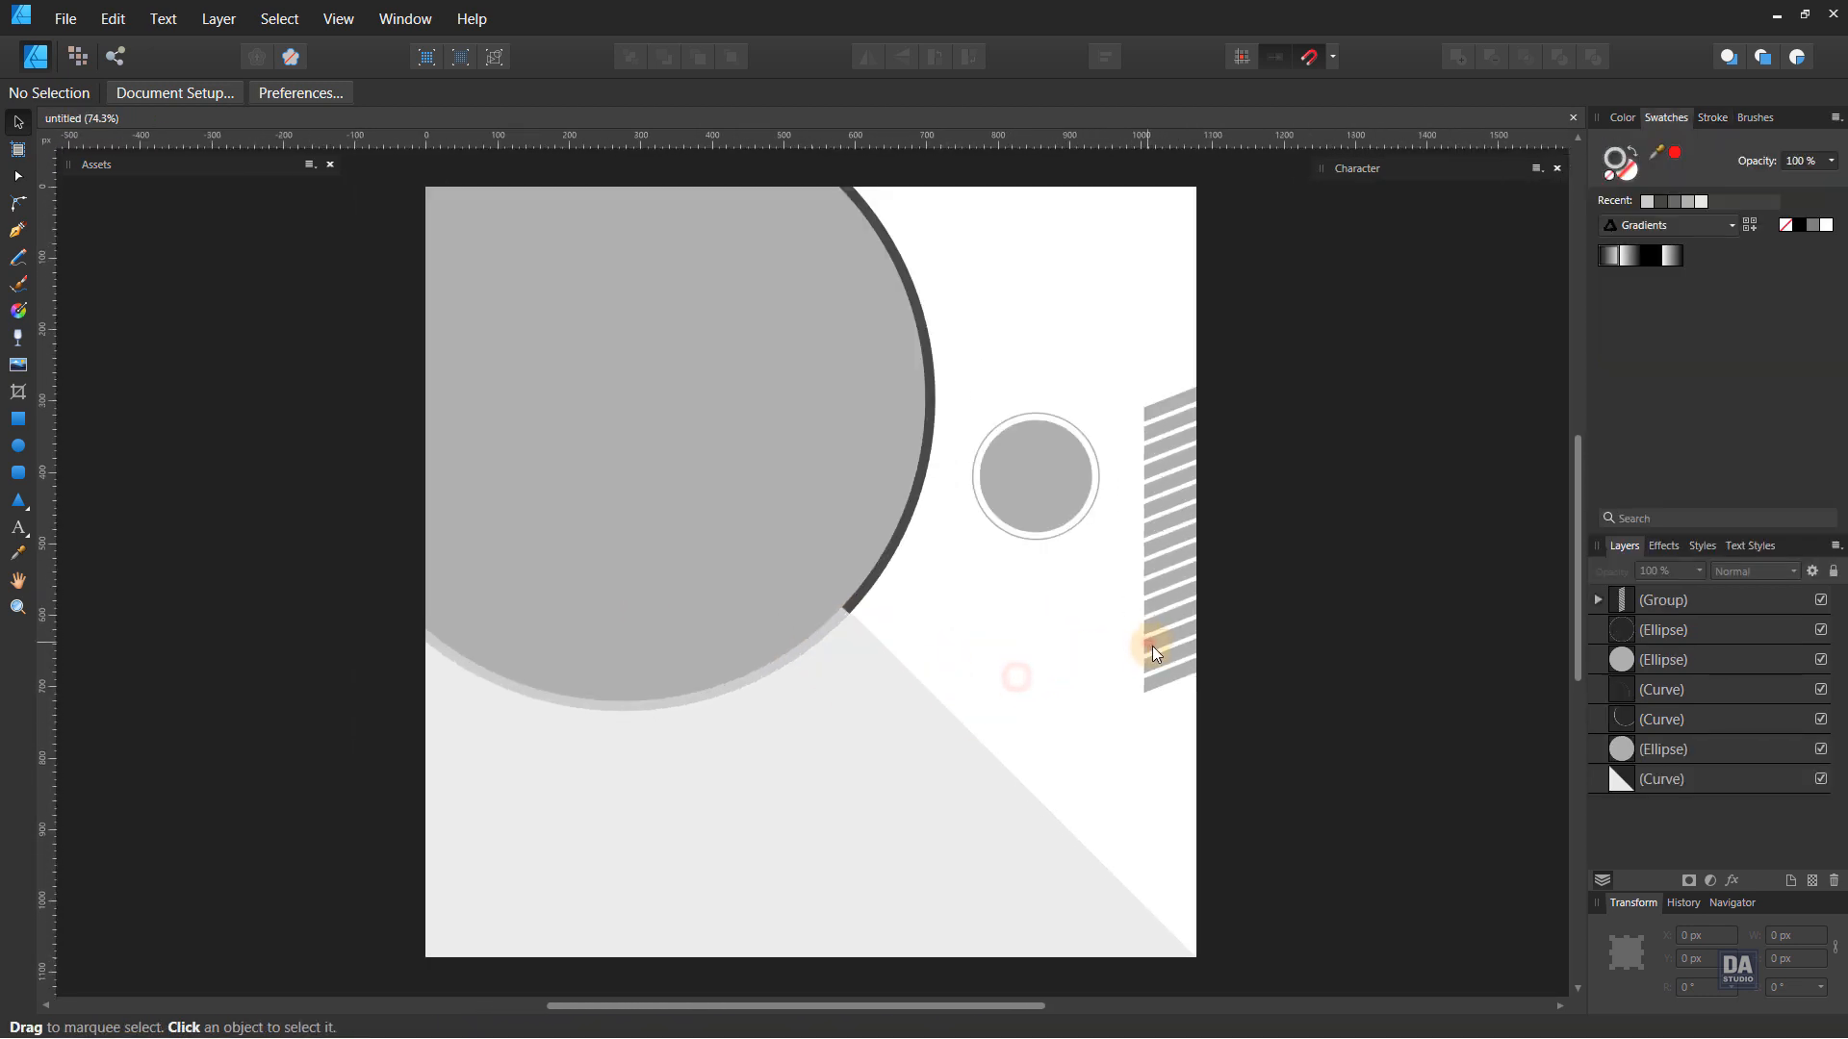
# - Shift the stripe group about halfway off the page's right edge and move the small circle with its ring up to about X 776.9, Y 245.4 px
pyautogui.moveTo(1155, 652)
pyautogui.mouseDown()
pyautogui.moveTo(1178, 624)
pyautogui.moveTo(1174, 645)
pyautogui.mouseUp()
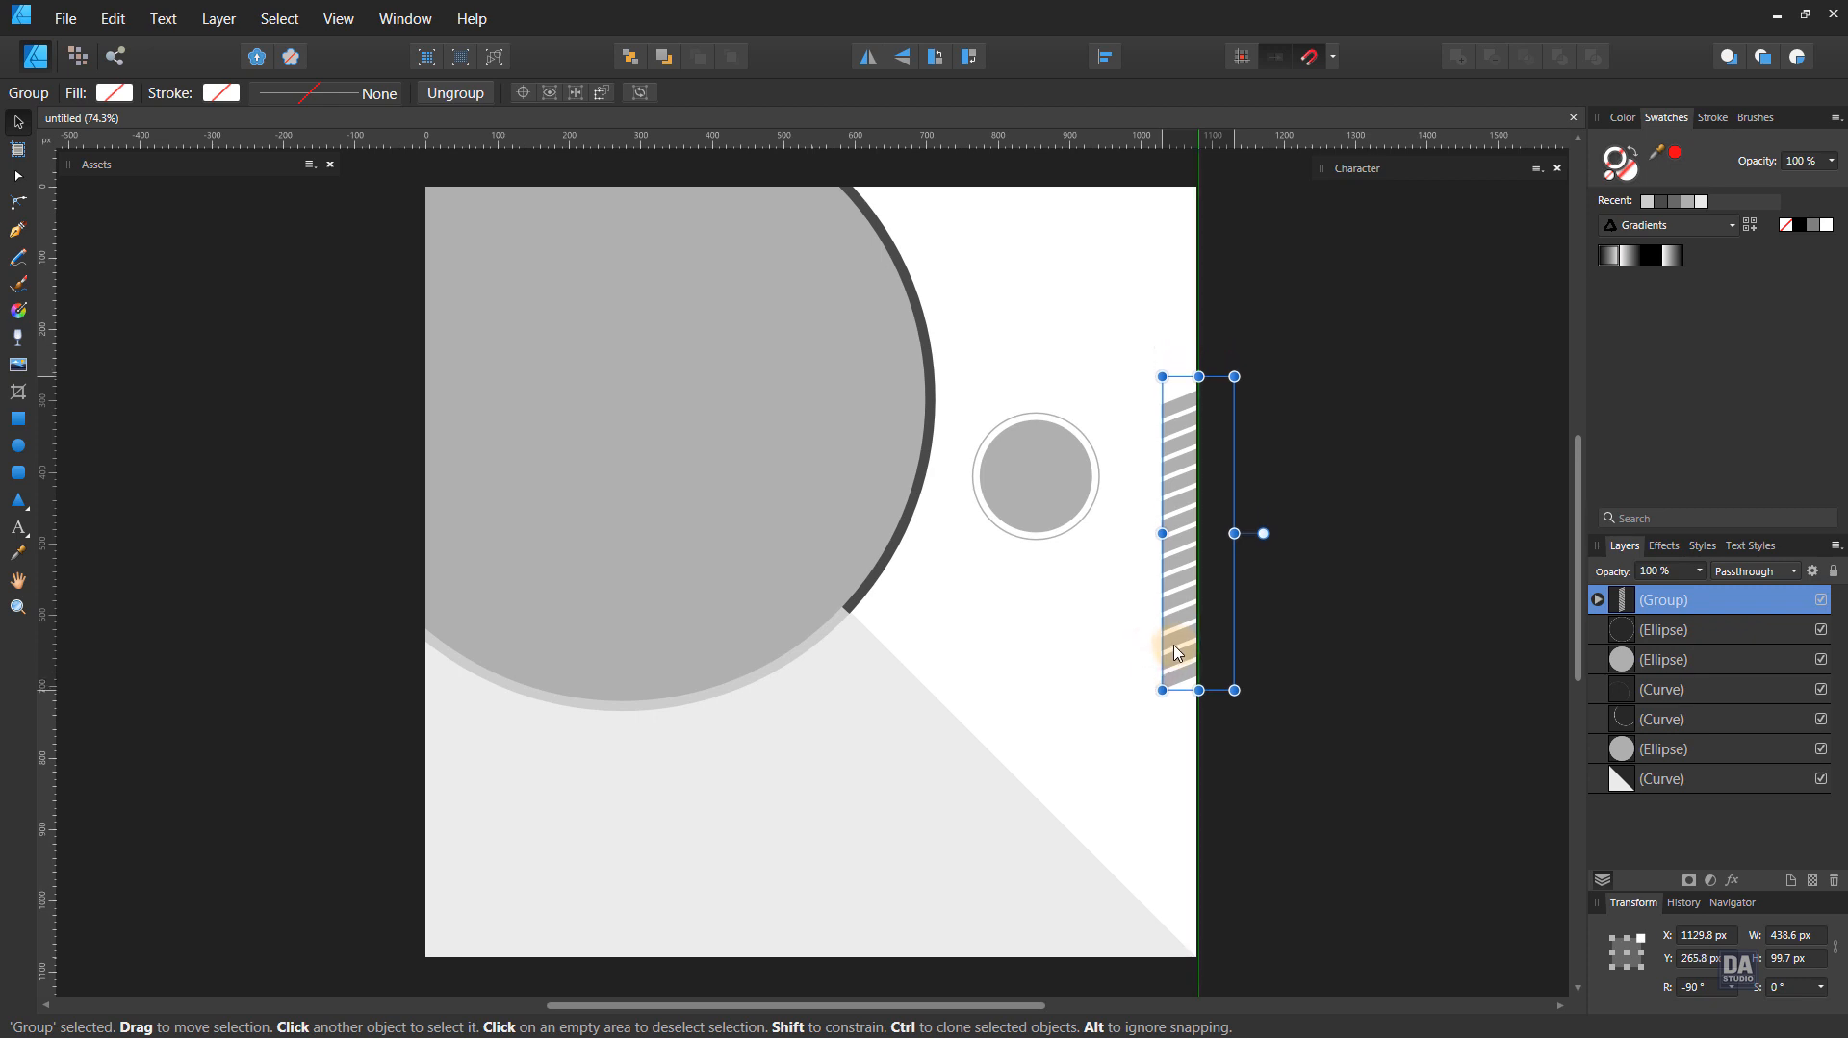
pyautogui.click(1067, 522)
pyautogui.keyDown('shift'); pyautogui.click(1066, 508); pyautogui.keyUp('shift')
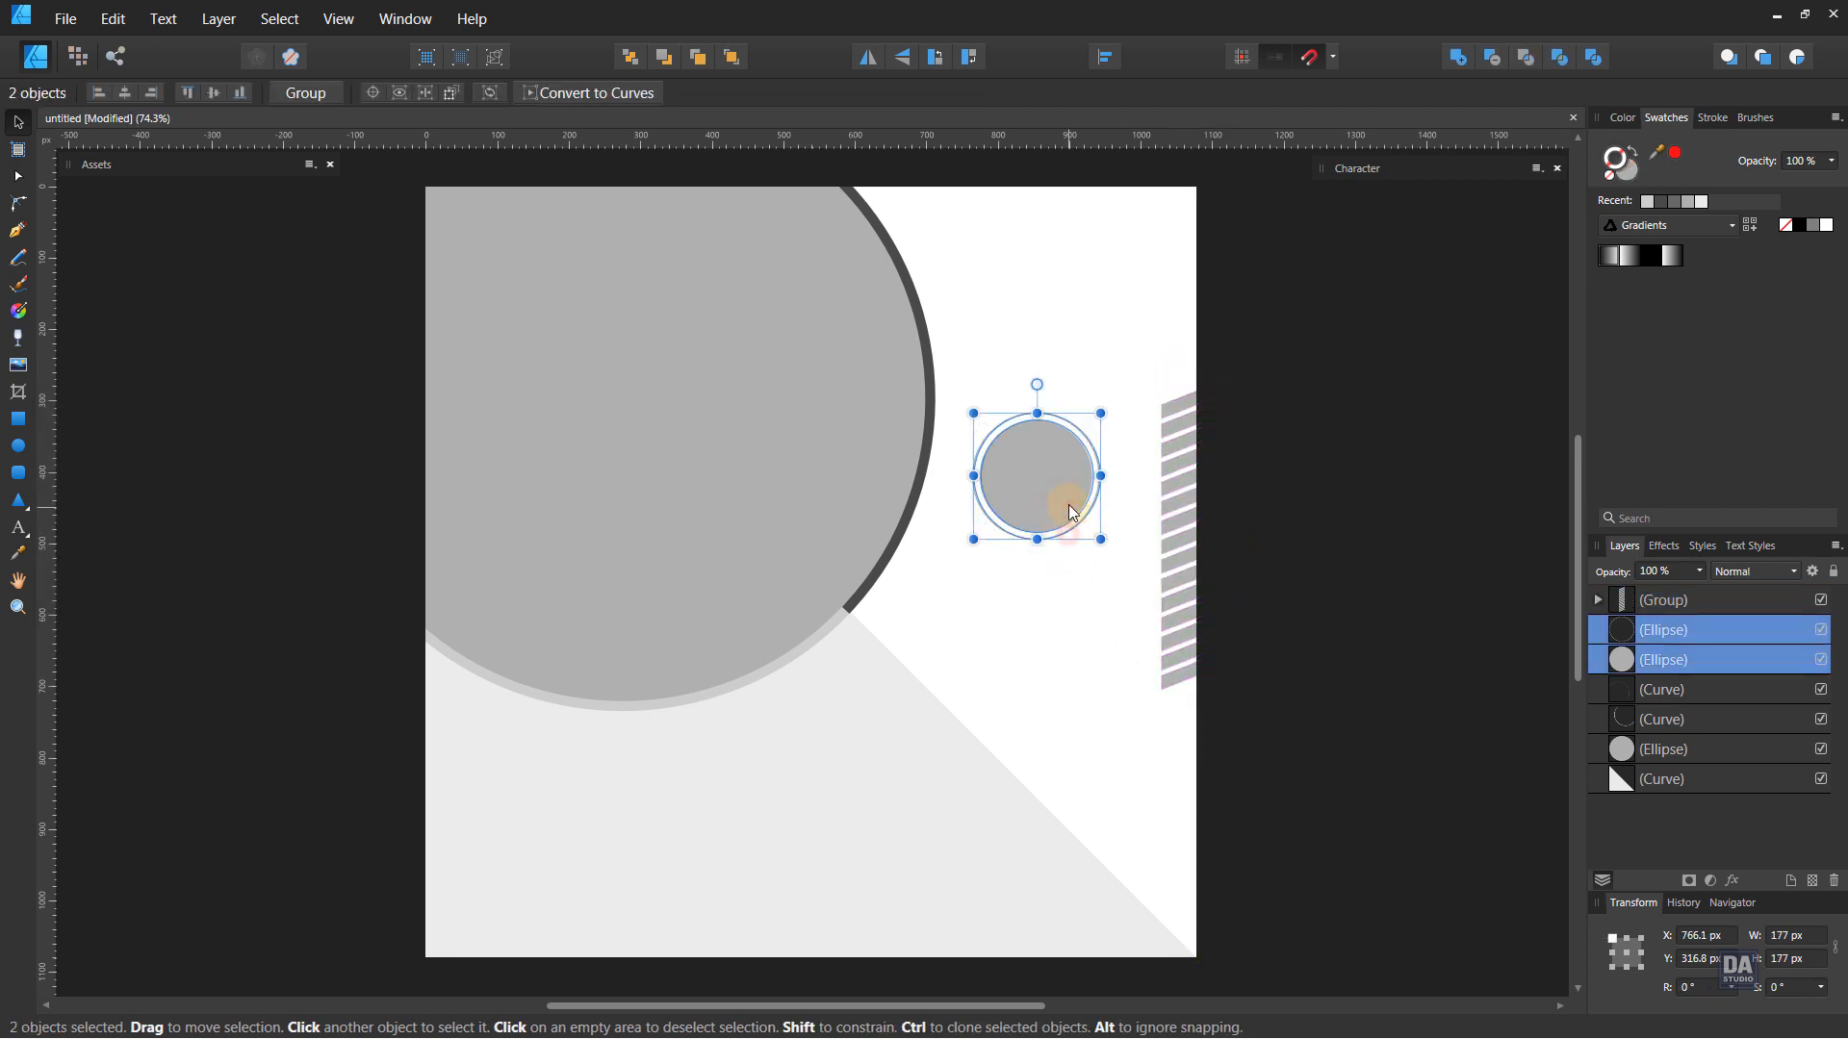
pyautogui.moveTo(1066, 503); pyautogui.dragTo(1076, 459)
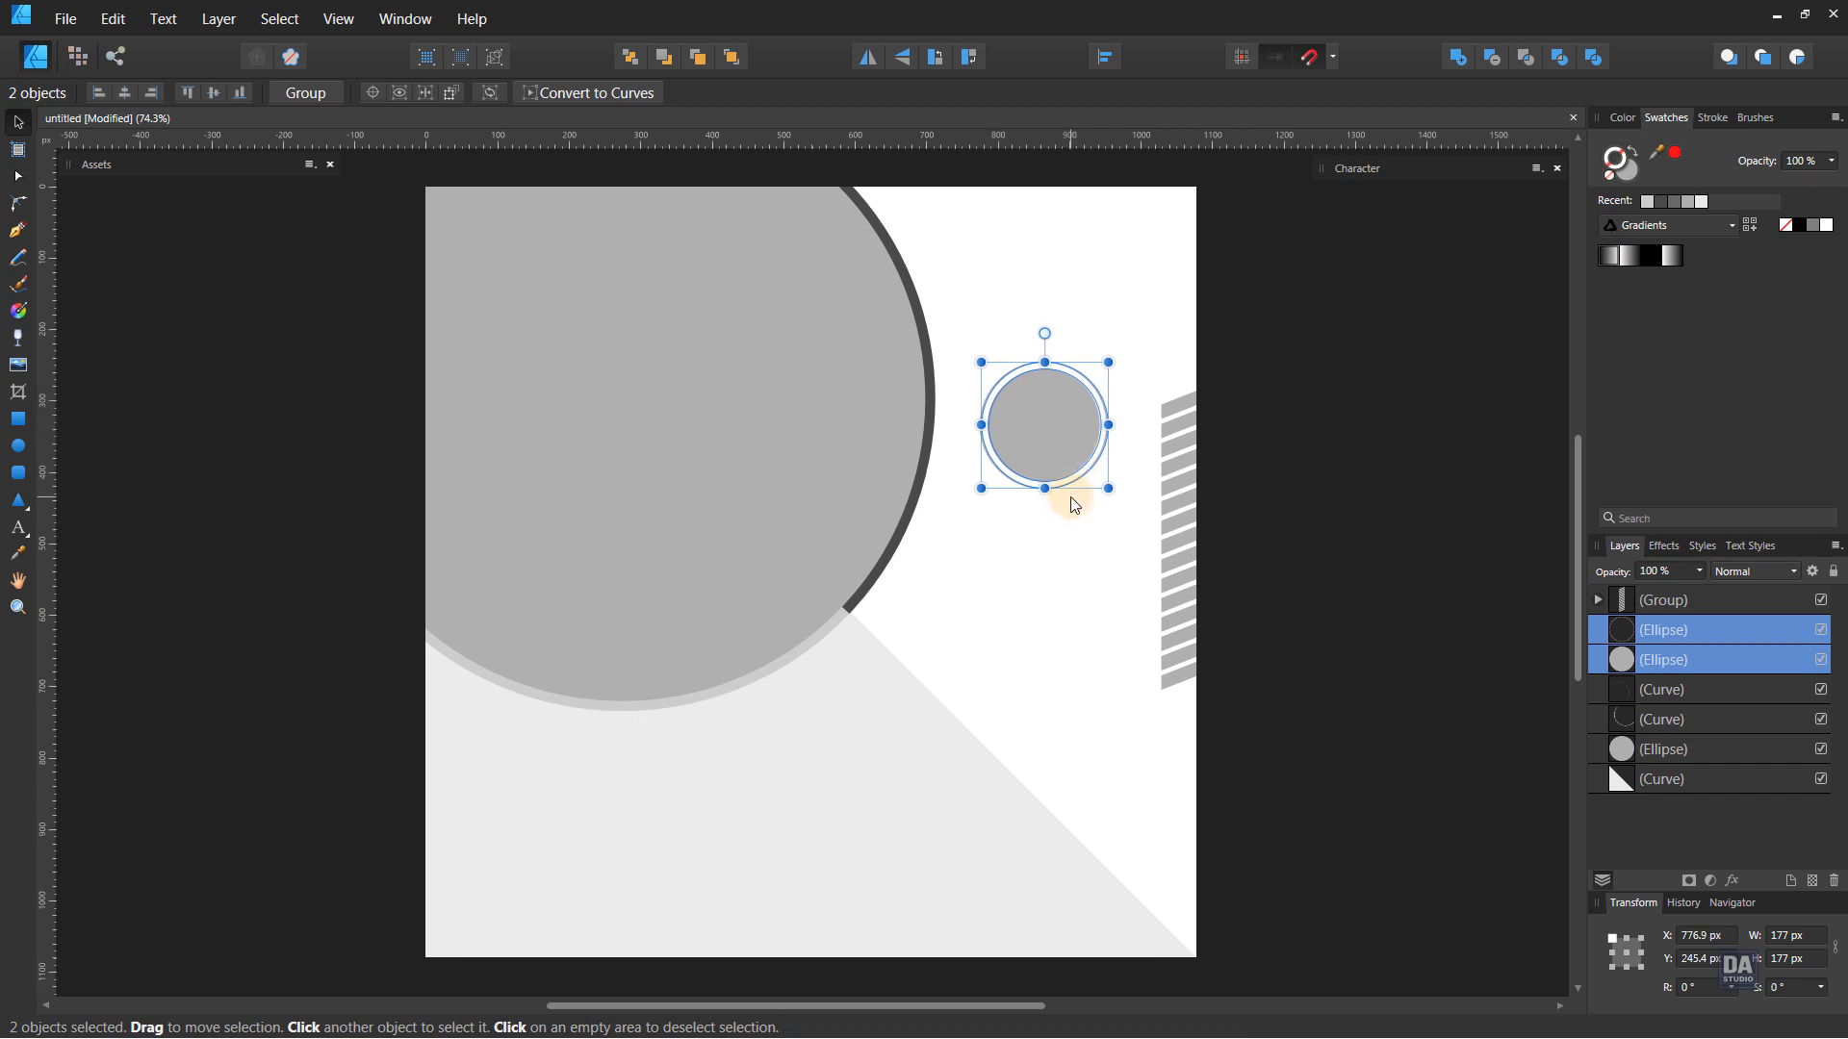
# - Set the stroke width of the ring around the small circle to 5 pt
pyautogui.click(1076, 475)
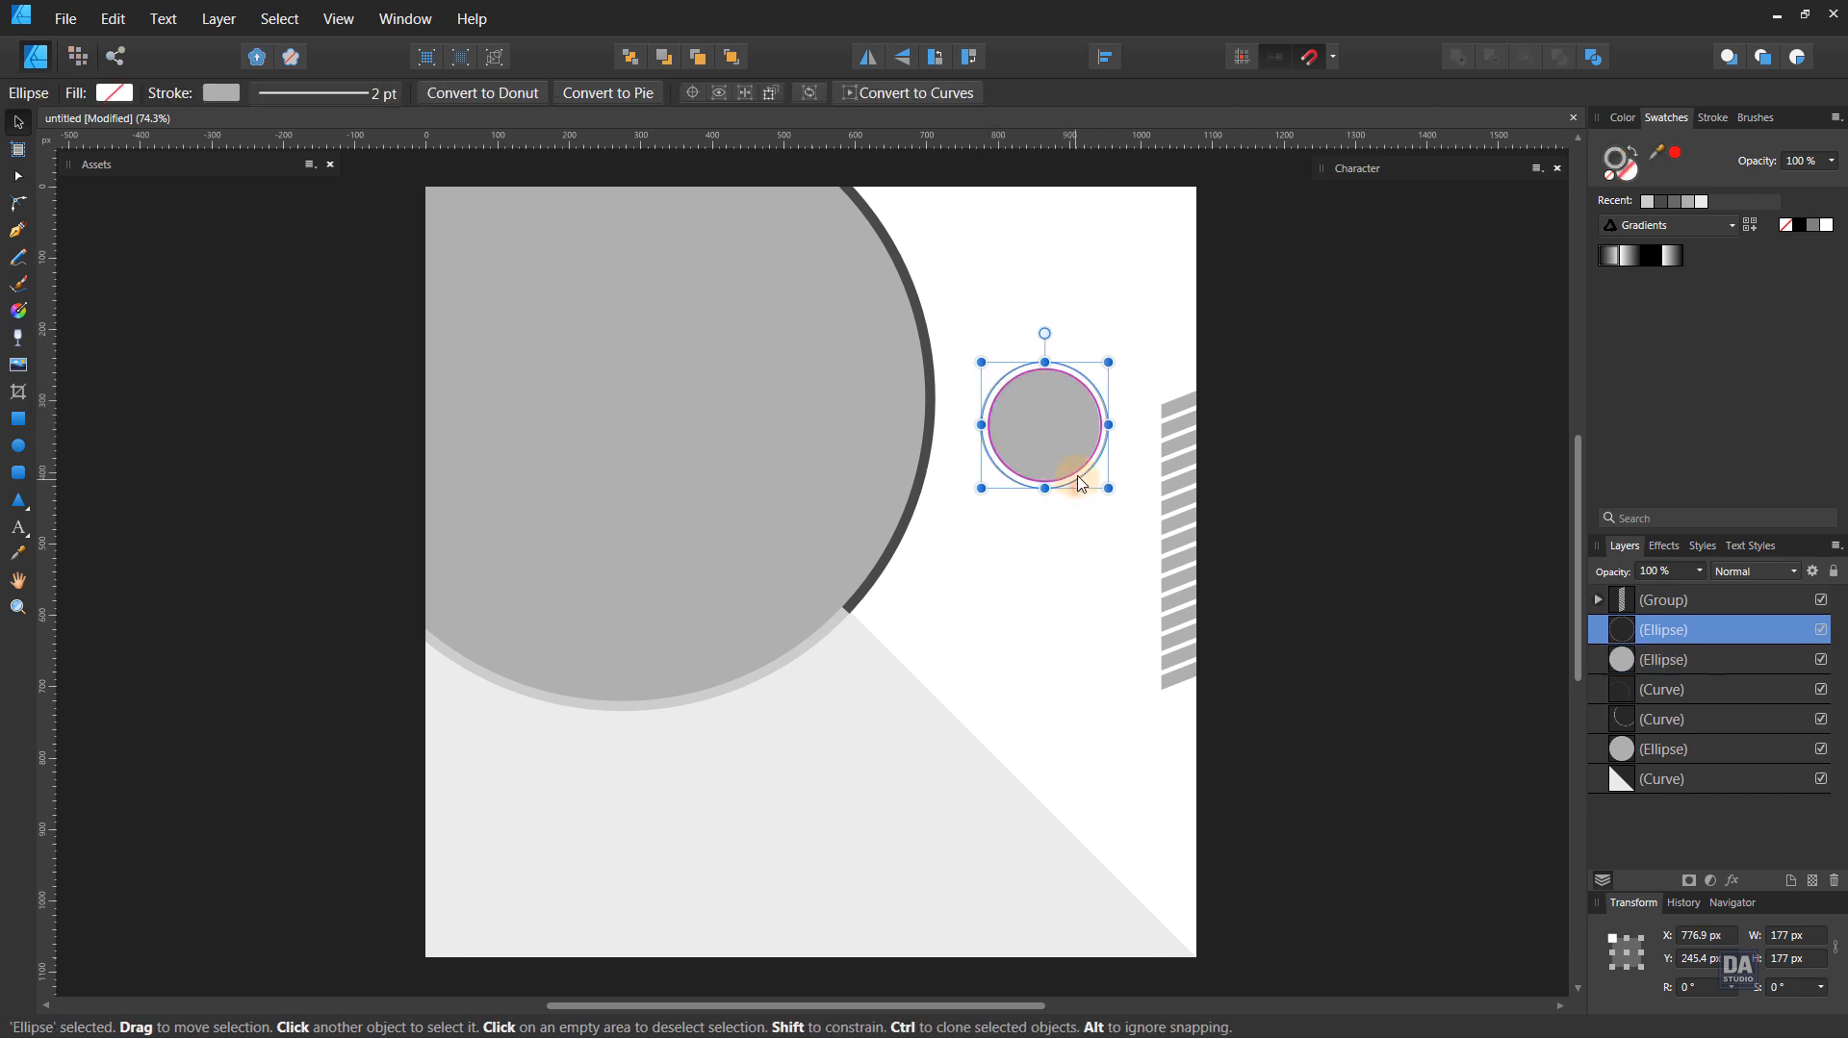
pyautogui.click(1725, 124)
pyautogui.scroll(5, 1788, 175)
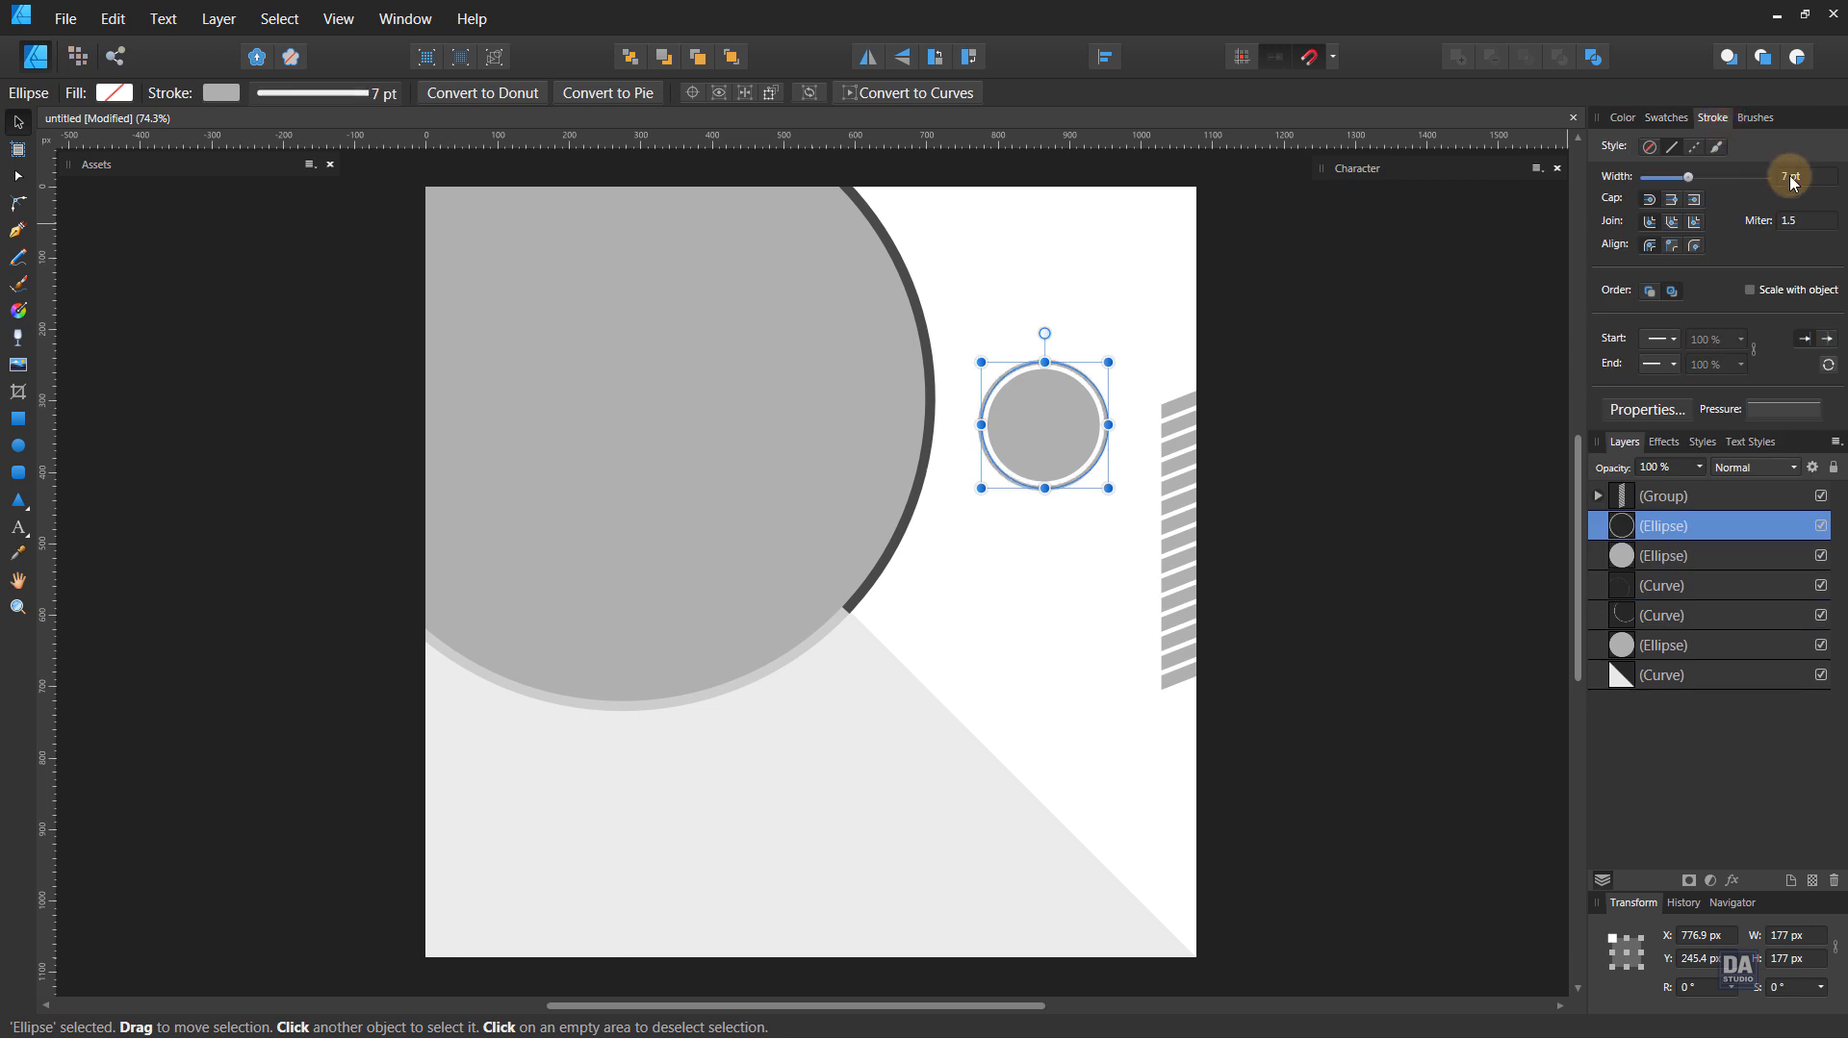
pyautogui.scroll(-2, 1788, 175)
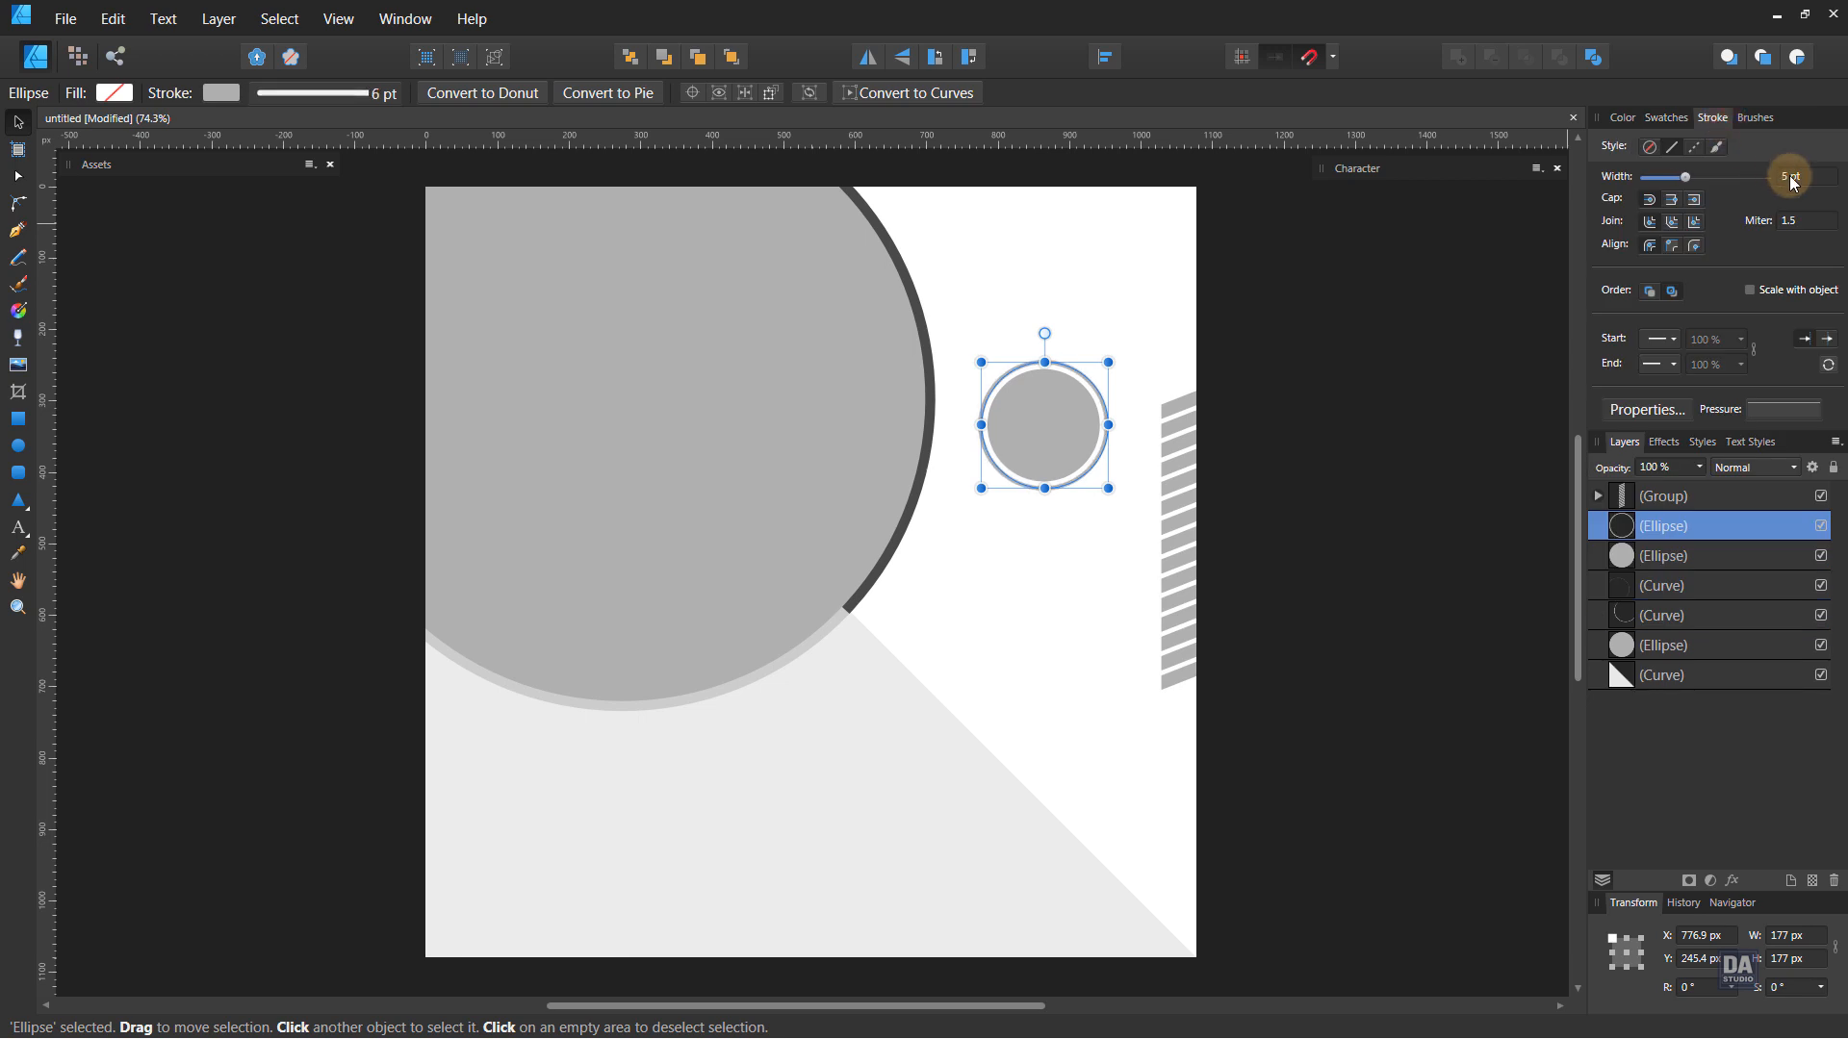
pyautogui.click(1367, 394)
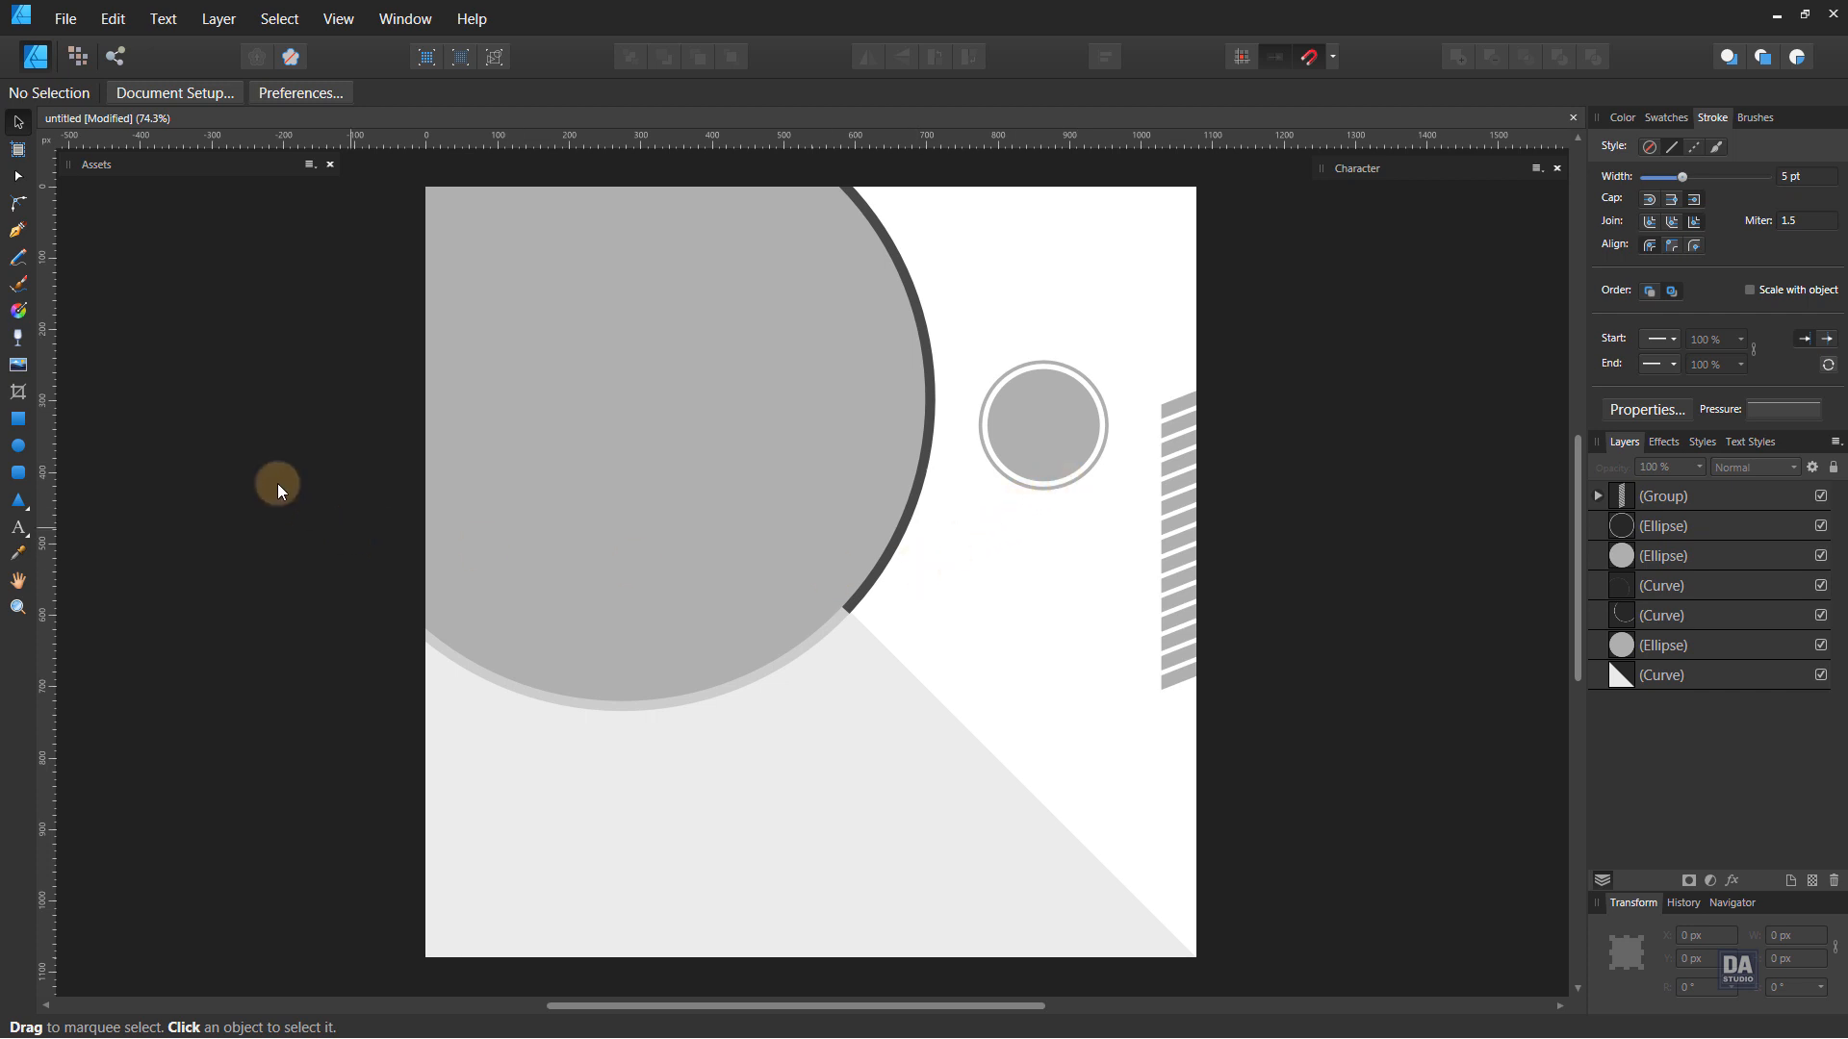
# - Duplicate the large grey circle in place and swap the copy's fill and stroke to make it an unfilled 14 pt outline
pyautogui.click(493, 484)
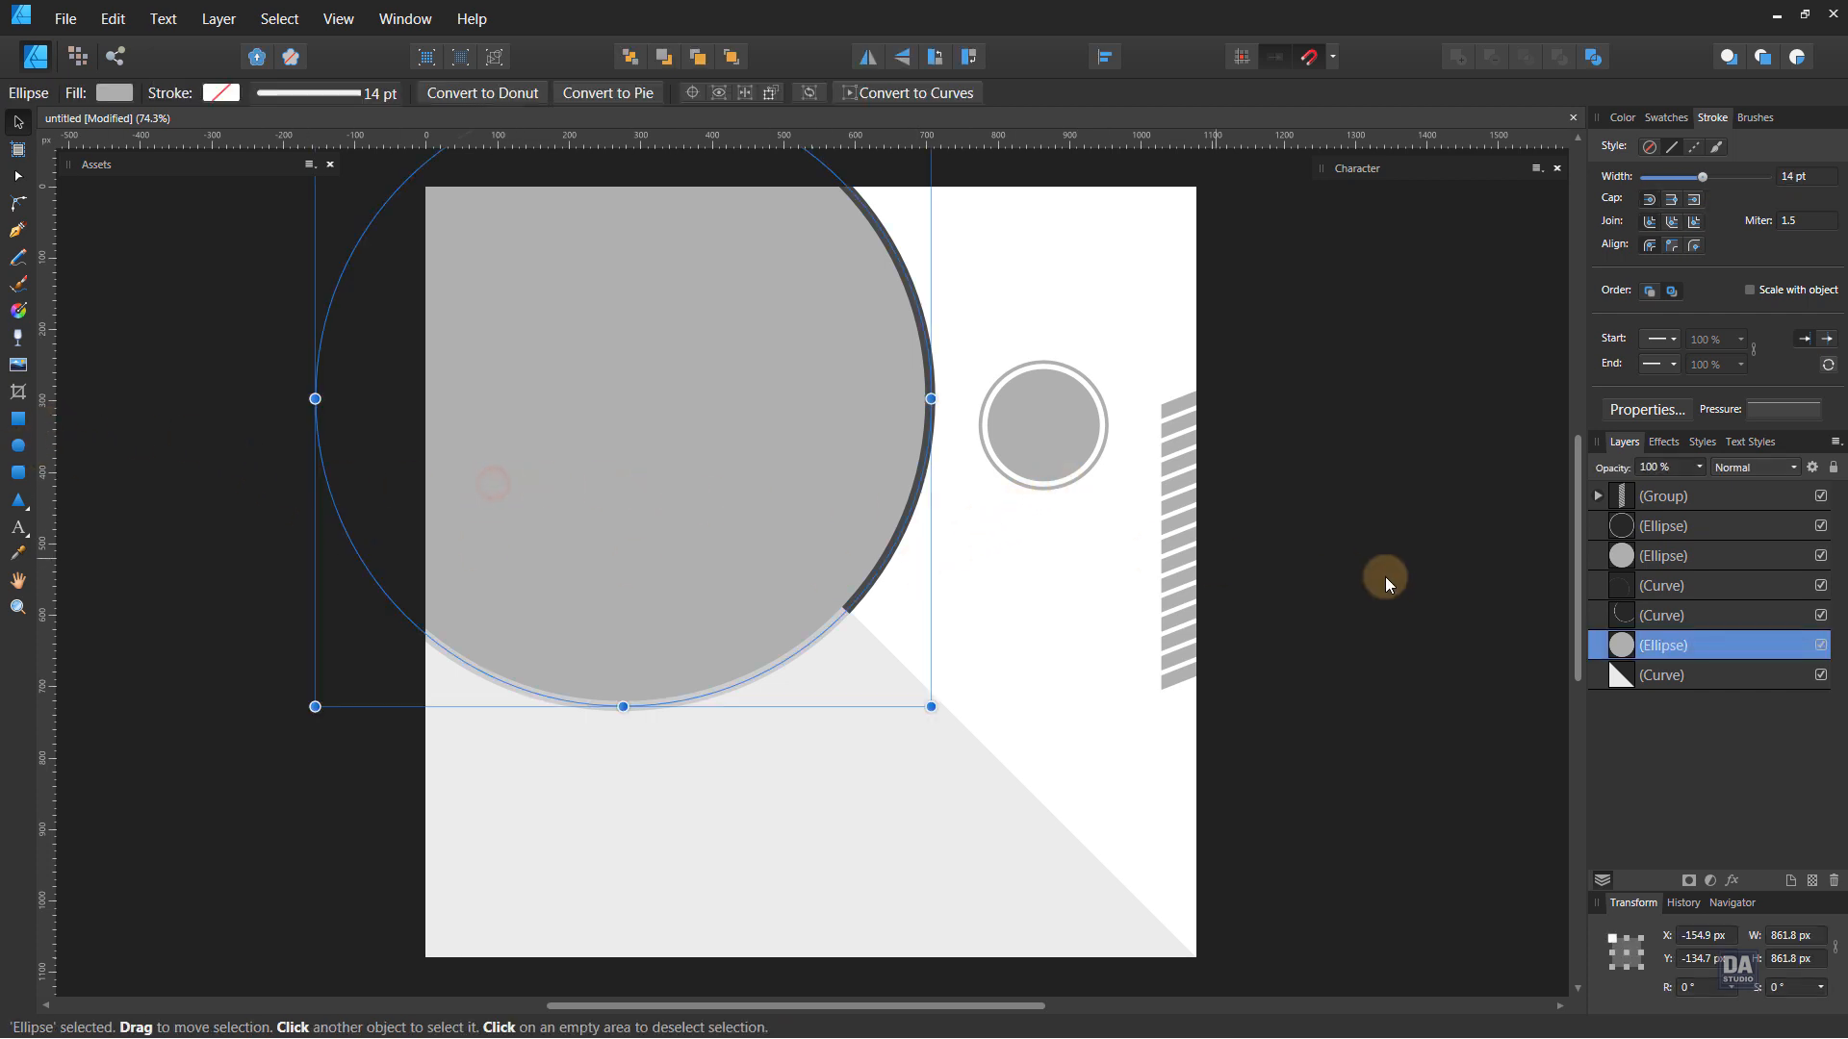
pyautogui.rightClick(1596, 644)
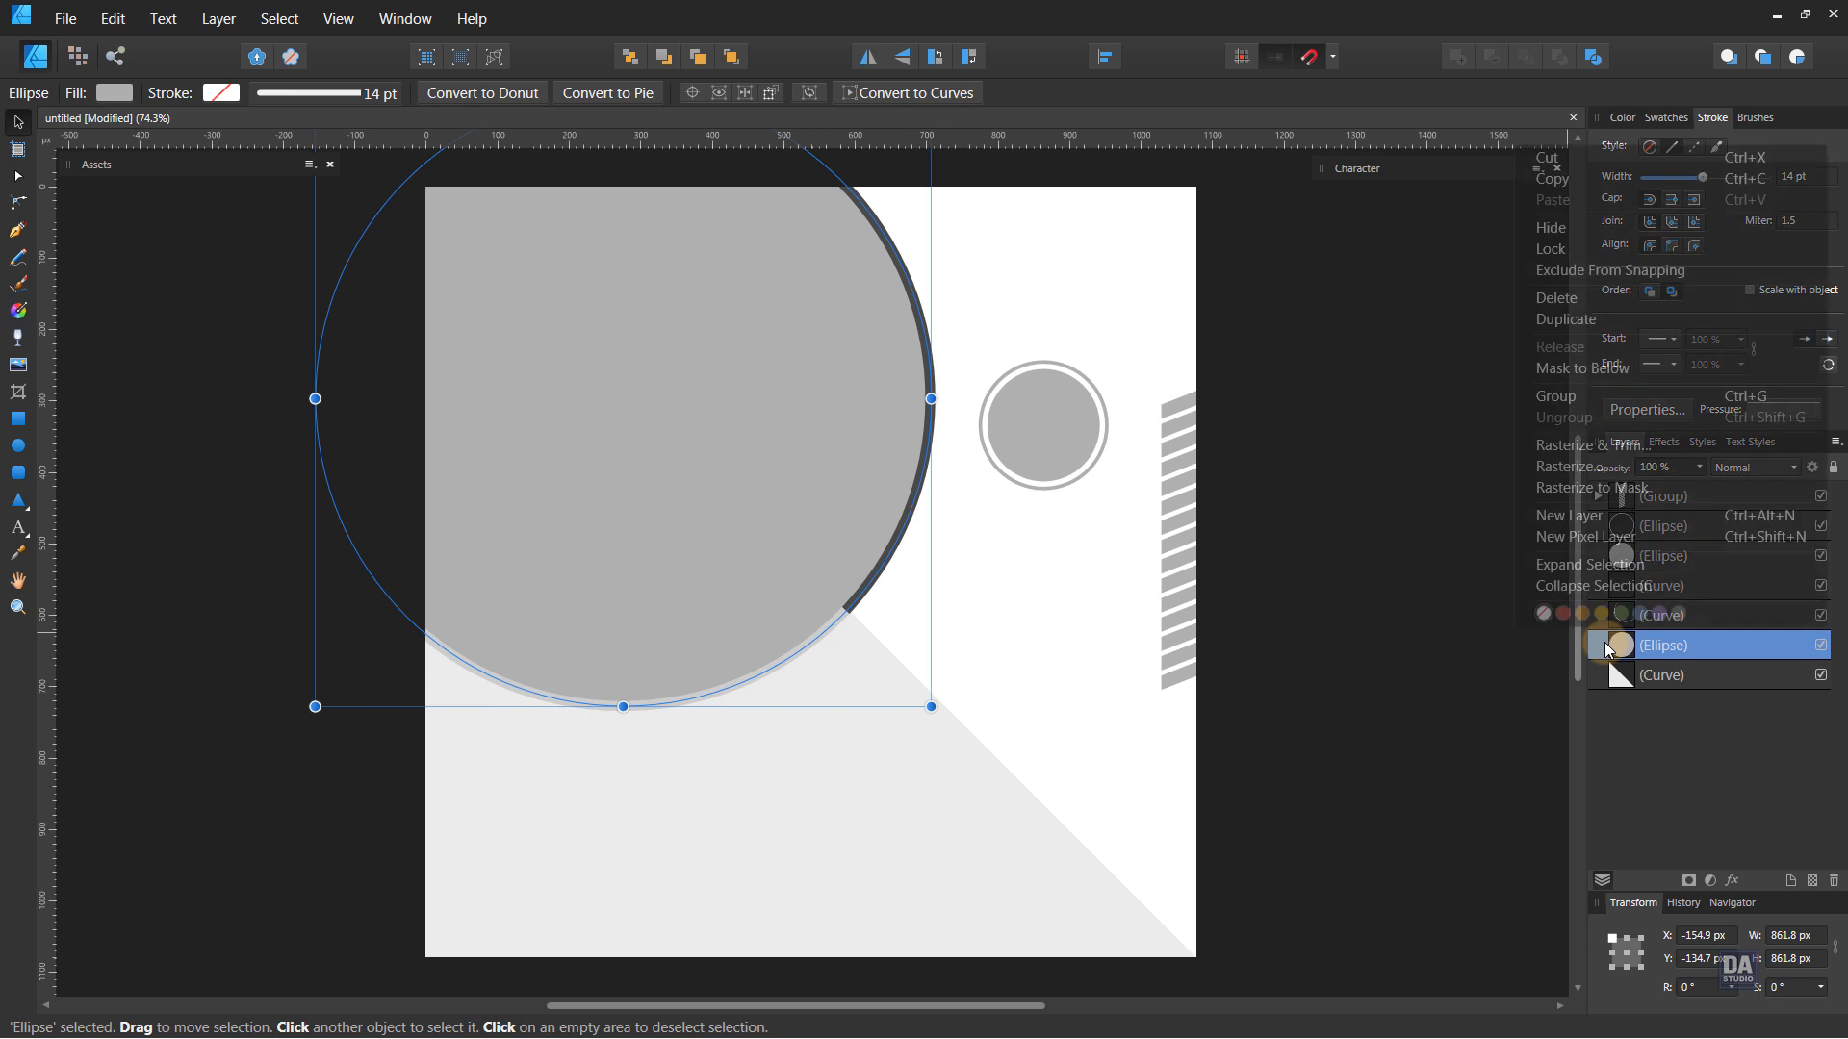
pyautogui.click(1606, 319)
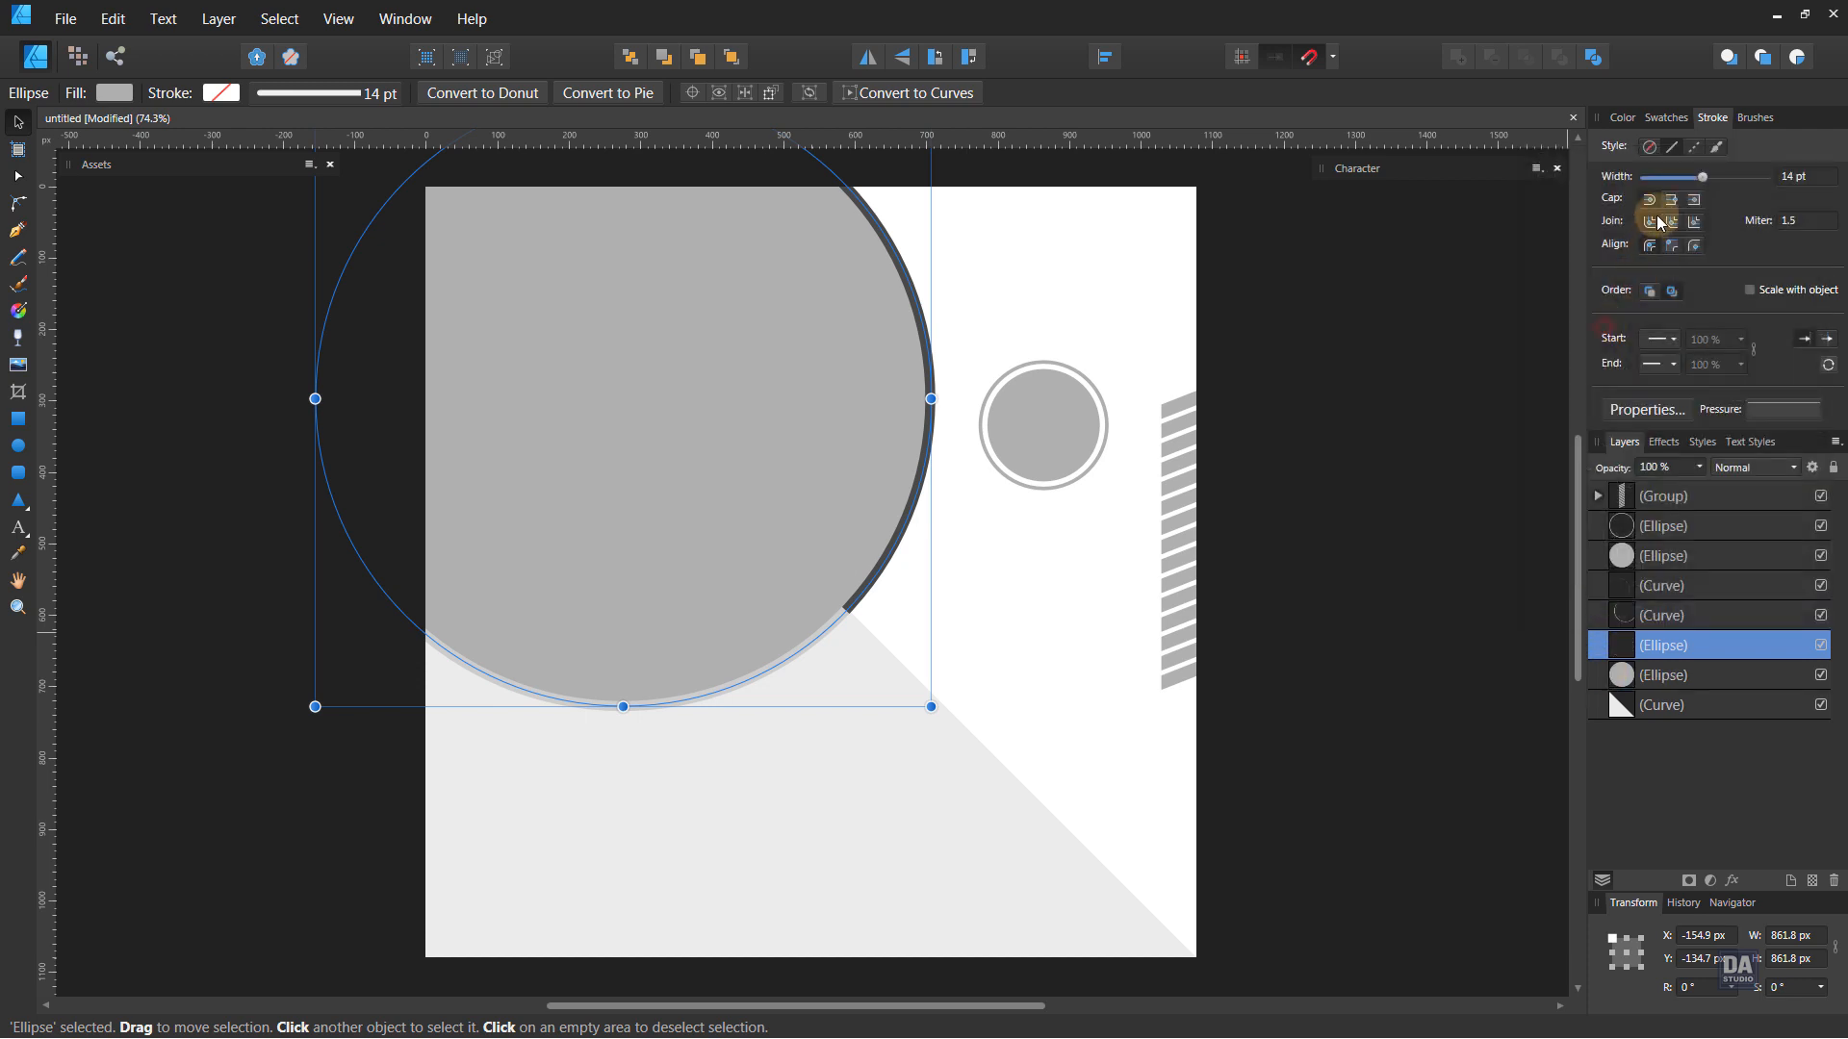
pyautogui.click(1668, 119)
pyautogui.click(1642, 162)
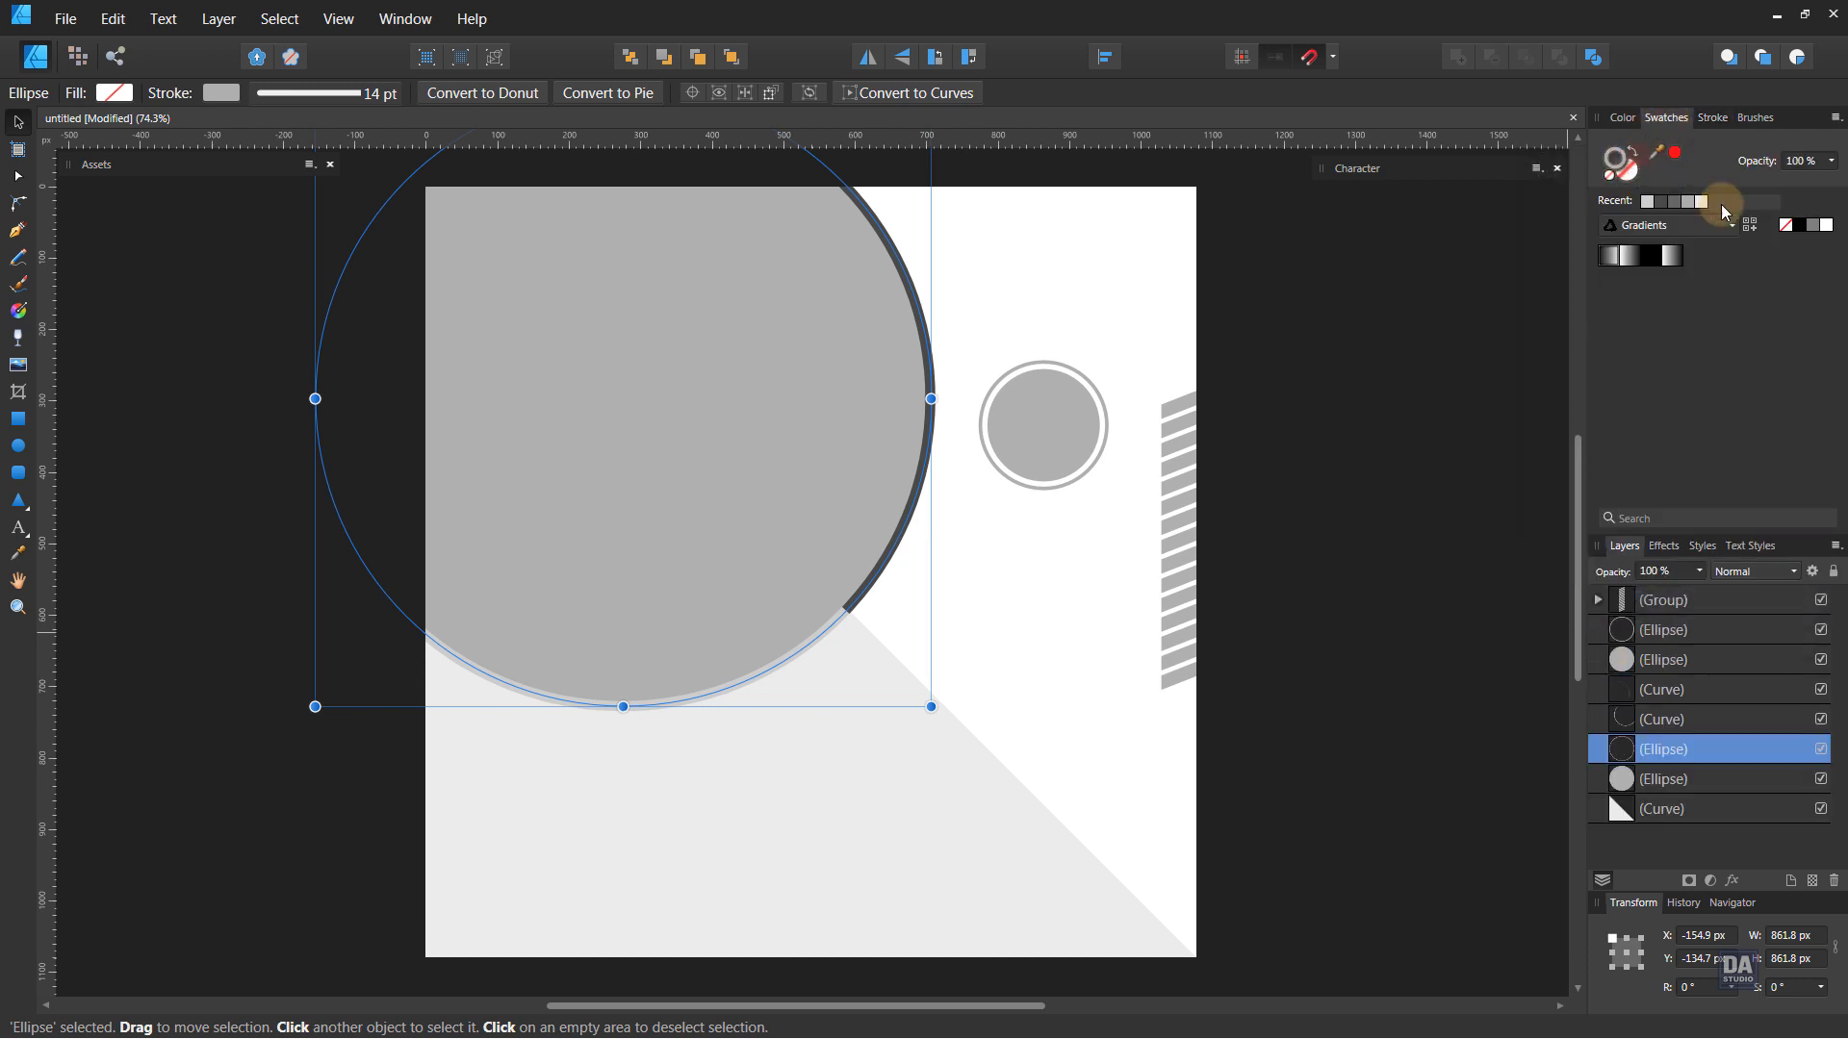
# - Make the large circle's outline copy white and shrink it around its centre to about 854.3 px
pyautogui.click(1826, 224)
pyautogui.scroll(4, 998, 501)
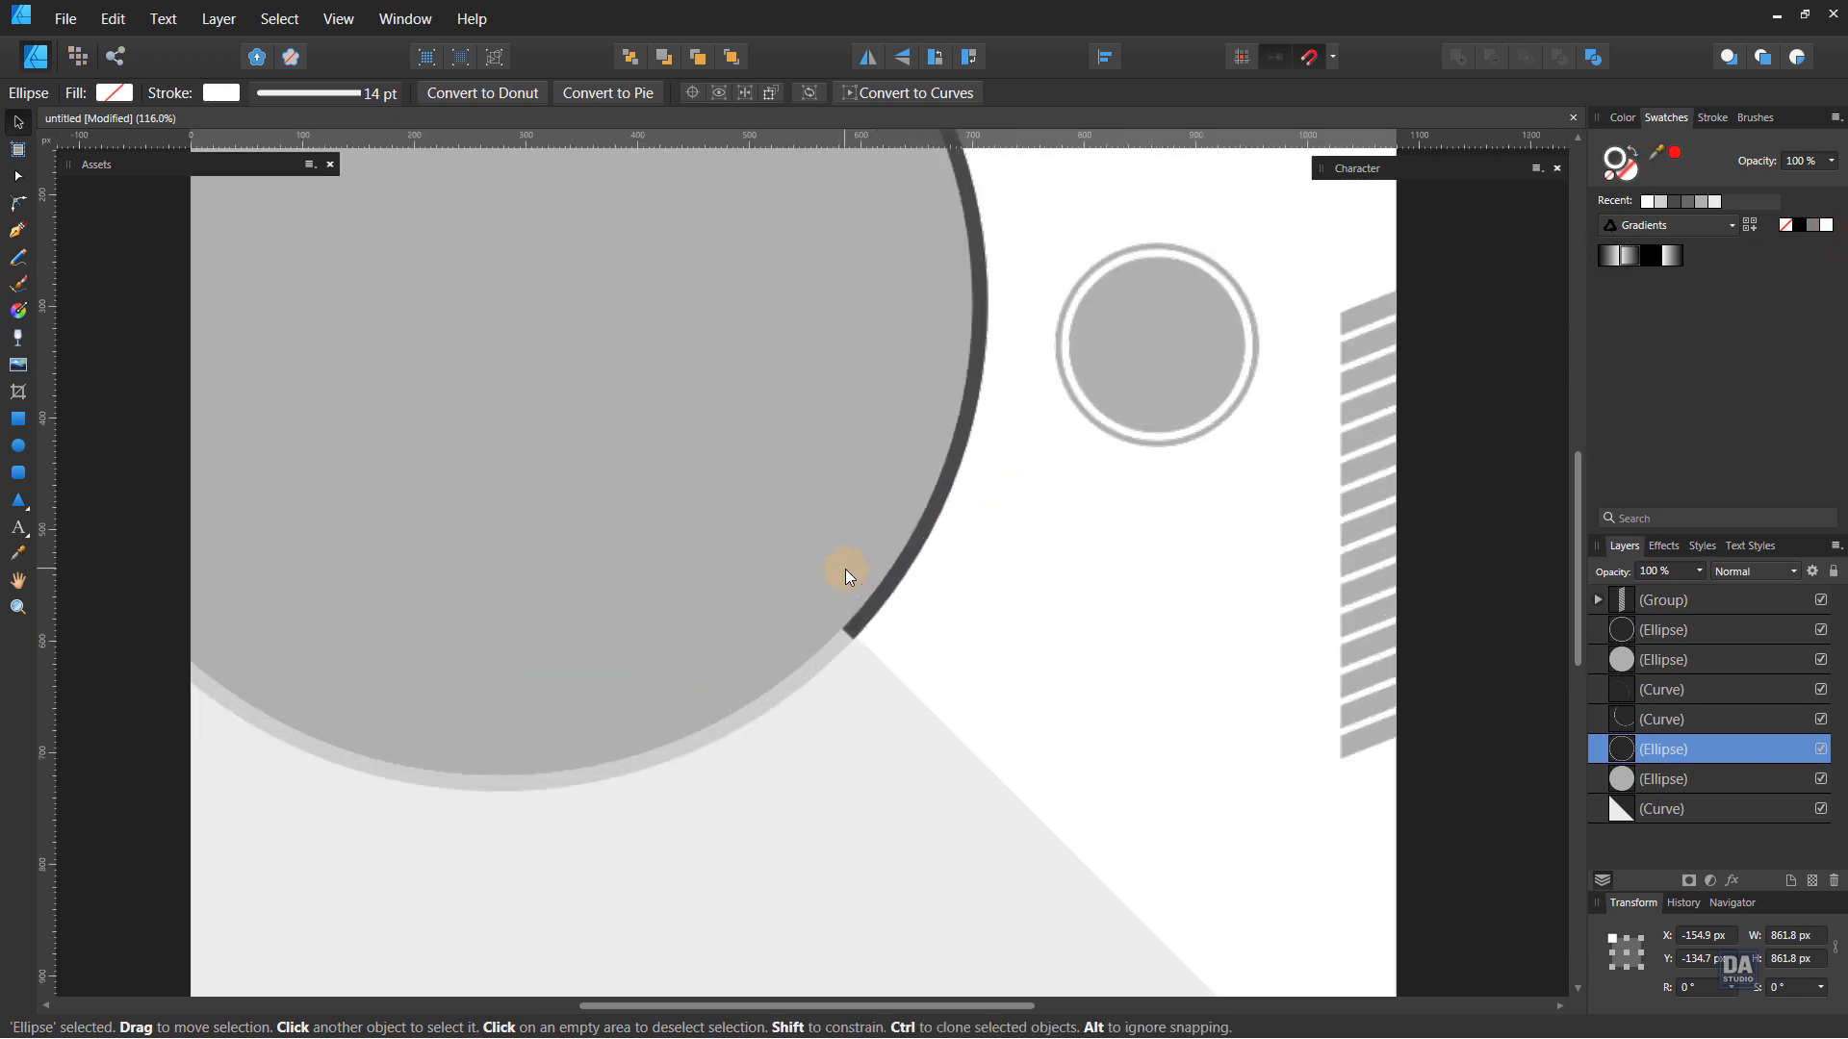
pyautogui.moveTo(1005, 838)
pyautogui.mouseDown()
pyautogui.moveTo(990, 821)
pyautogui.moveTo(1005, 831)
pyautogui.mouseUp()
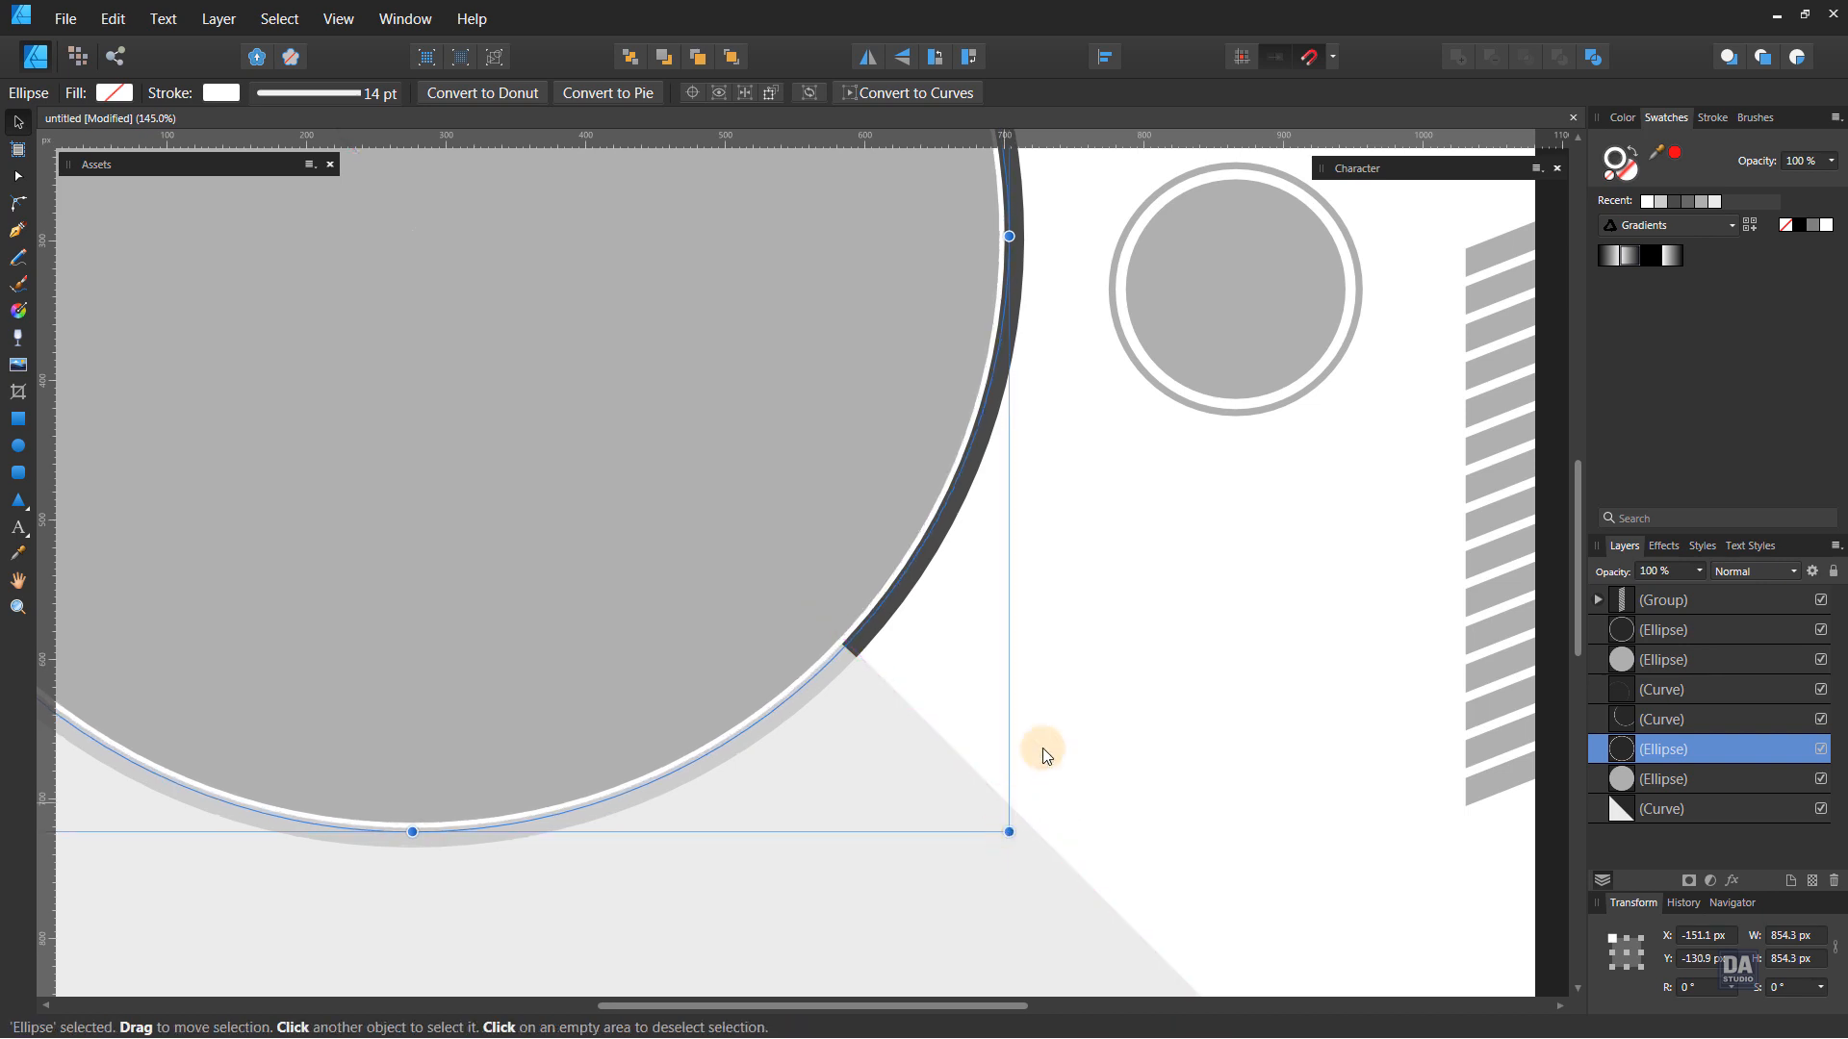
pyautogui.click(1107, 681)
pyautogui.scroll(-4, 1106, 682)
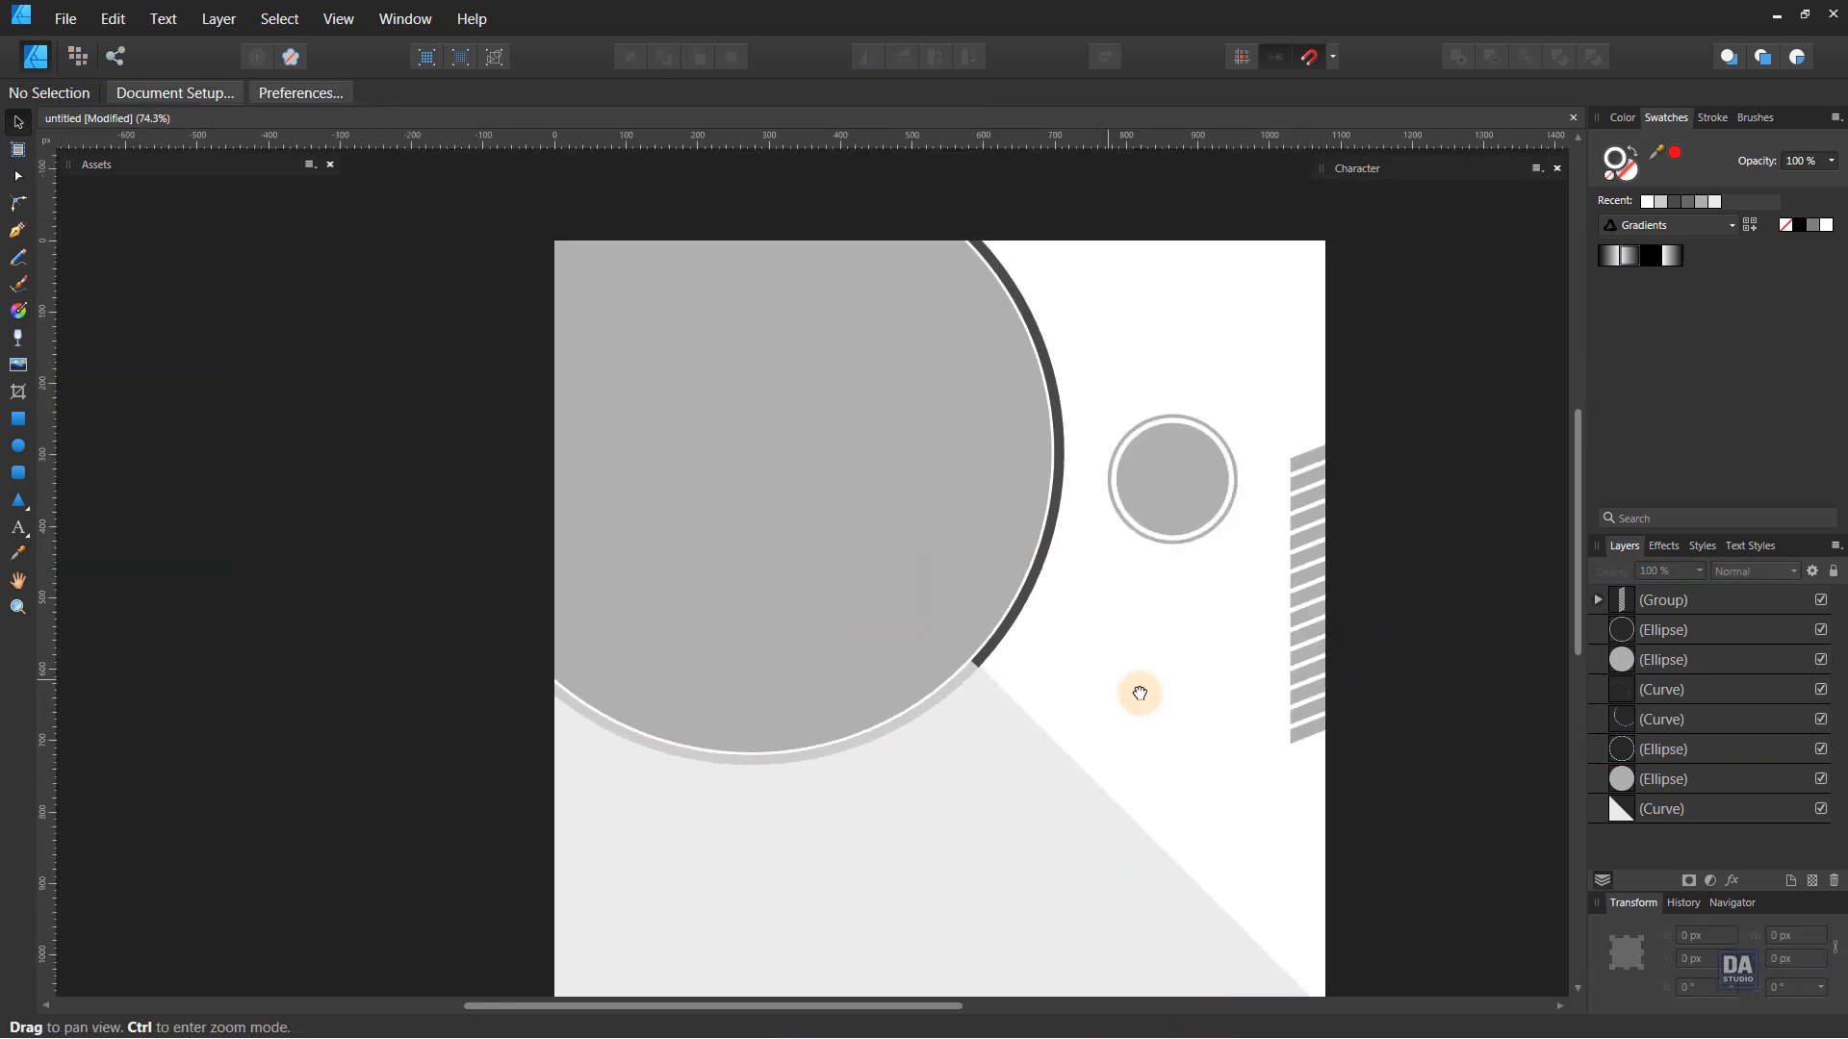
pyautogui.moveTo(1140, 693); pyautogui.dragTo(1088, 653)
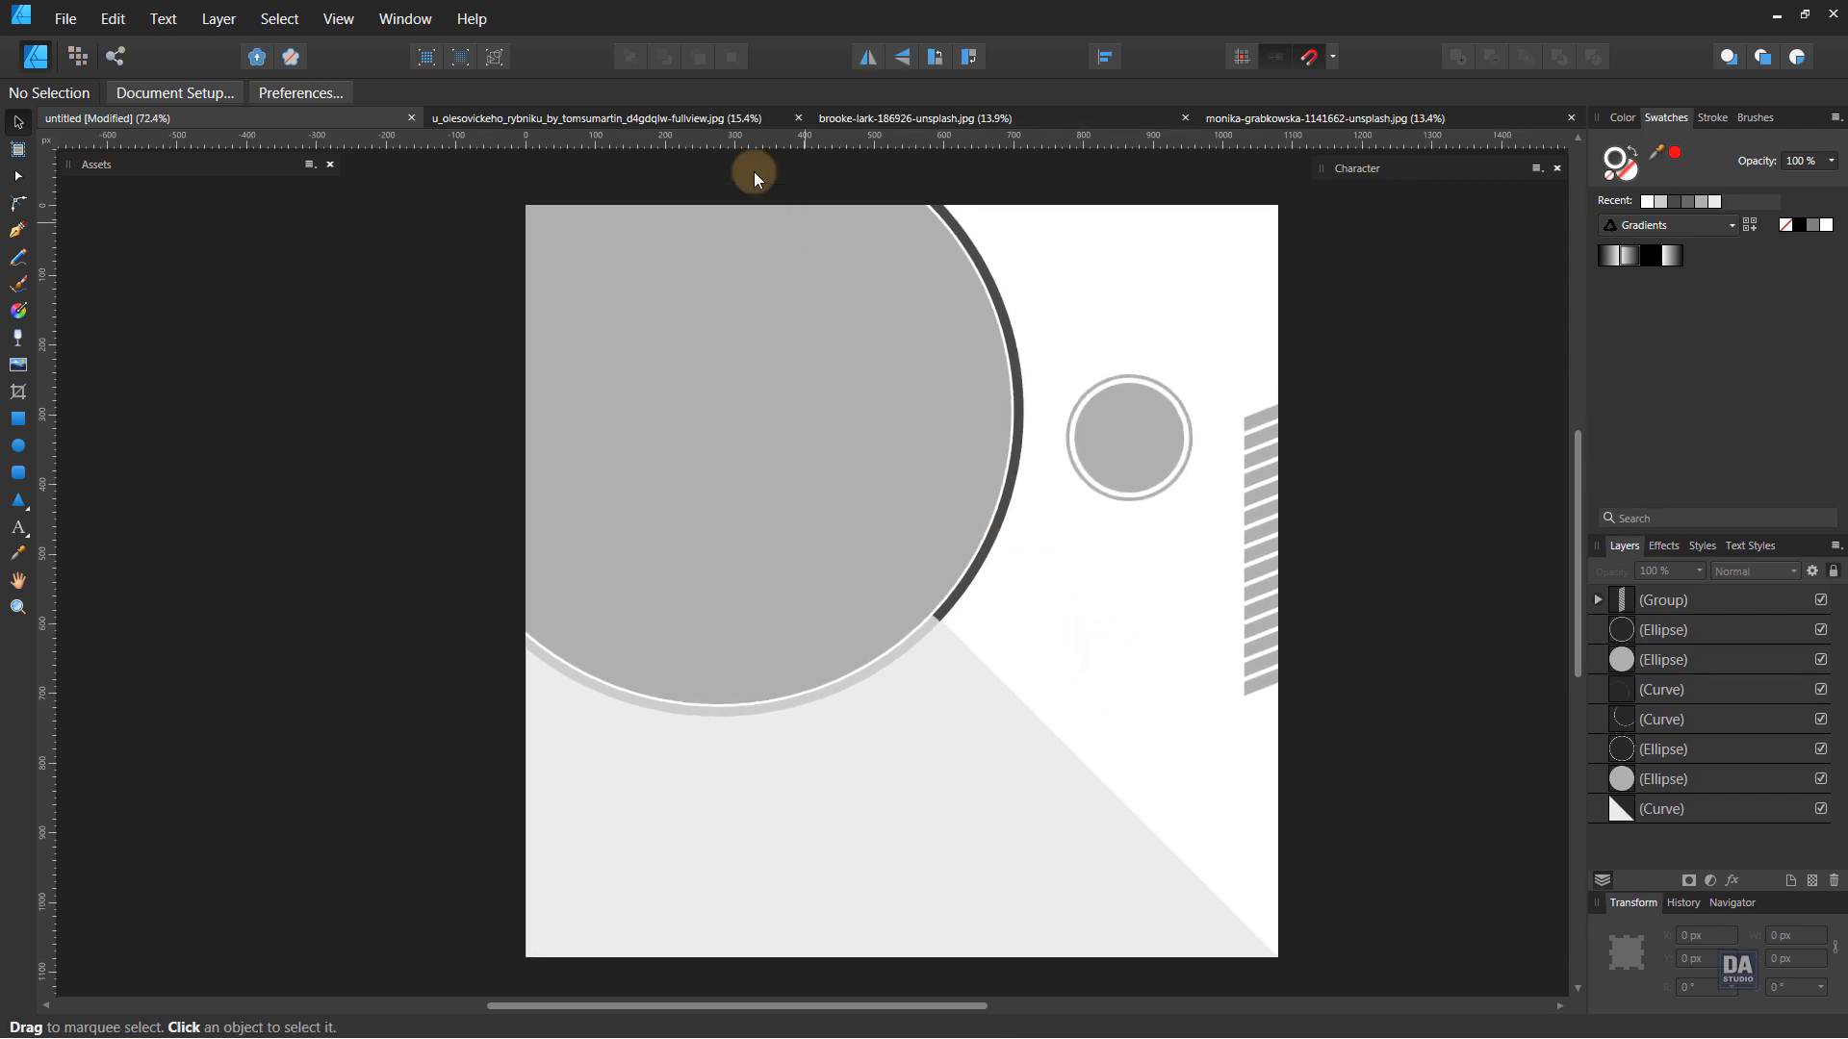
# - In the egg-sandwich photo document, unlock the photo, scale it down to about 810 × 1149 px and copy it
pyautogui.click(691, 121)
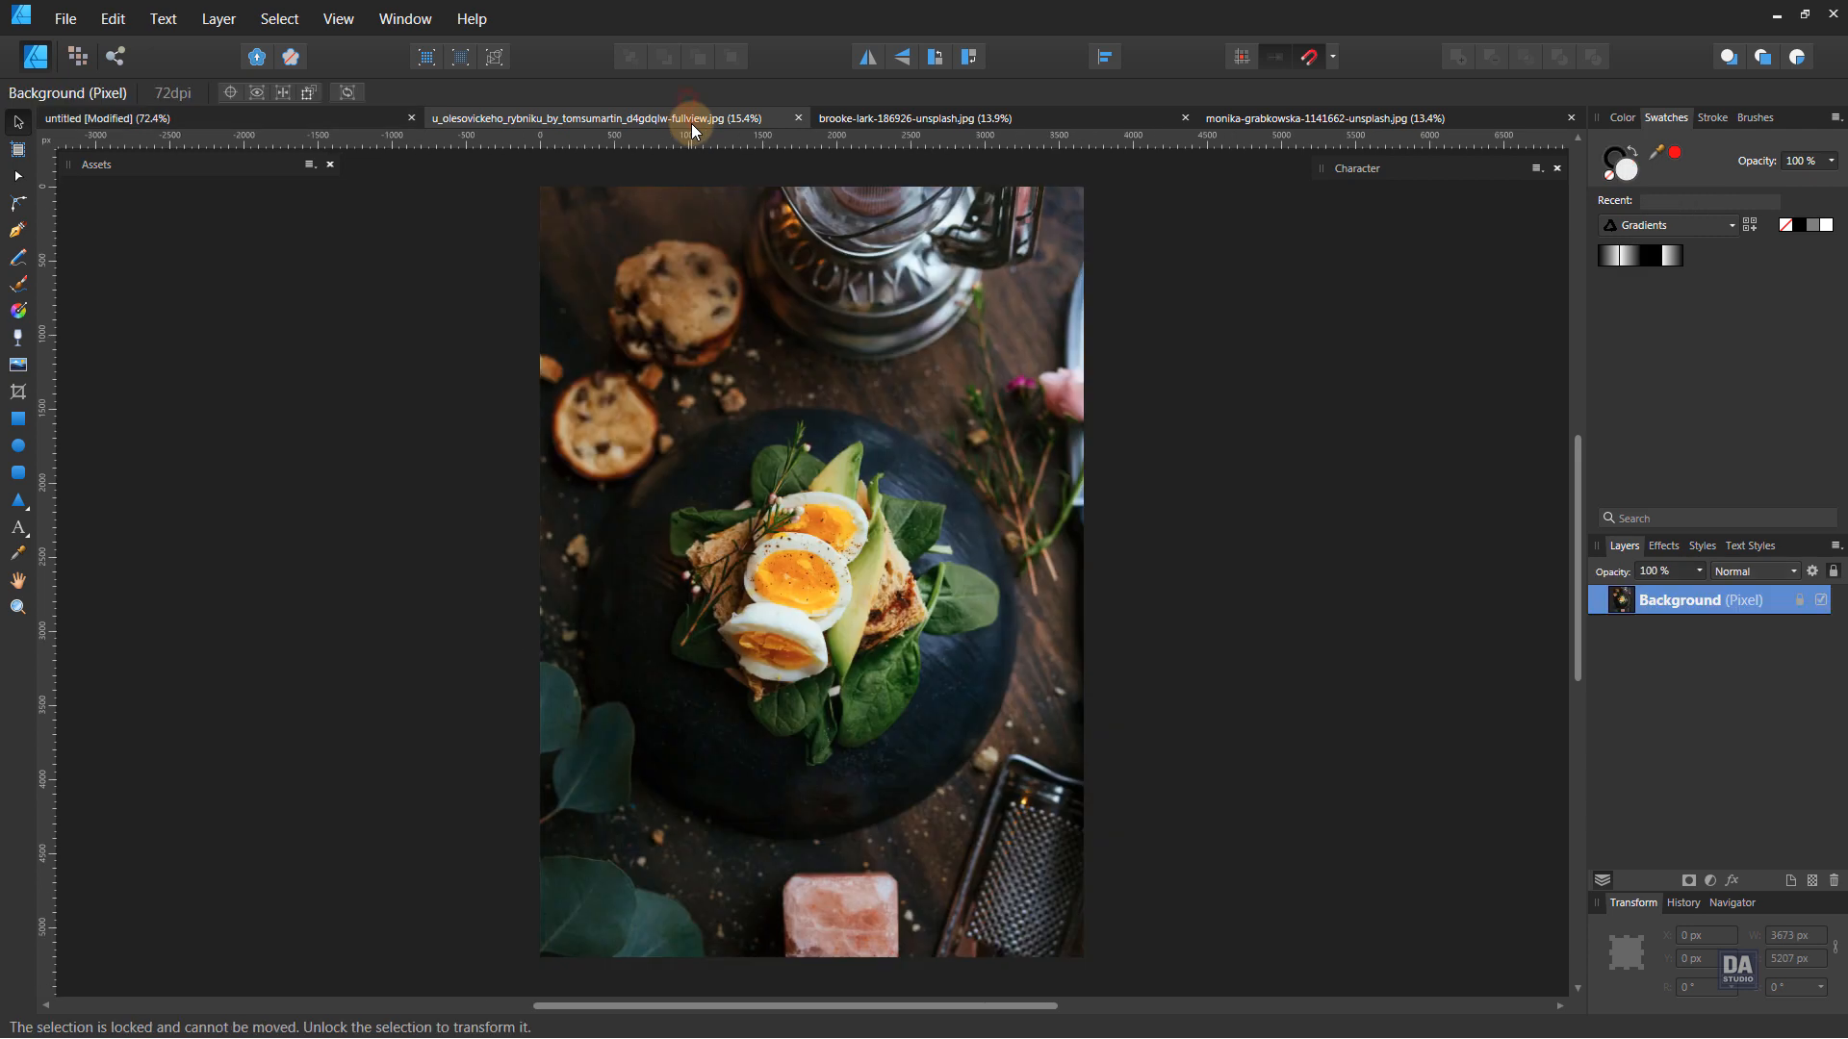
pyautogui.click(1799, 599)
pyautogui.moveTo(1084, 957); pyautogui.dragTo(661, 357)
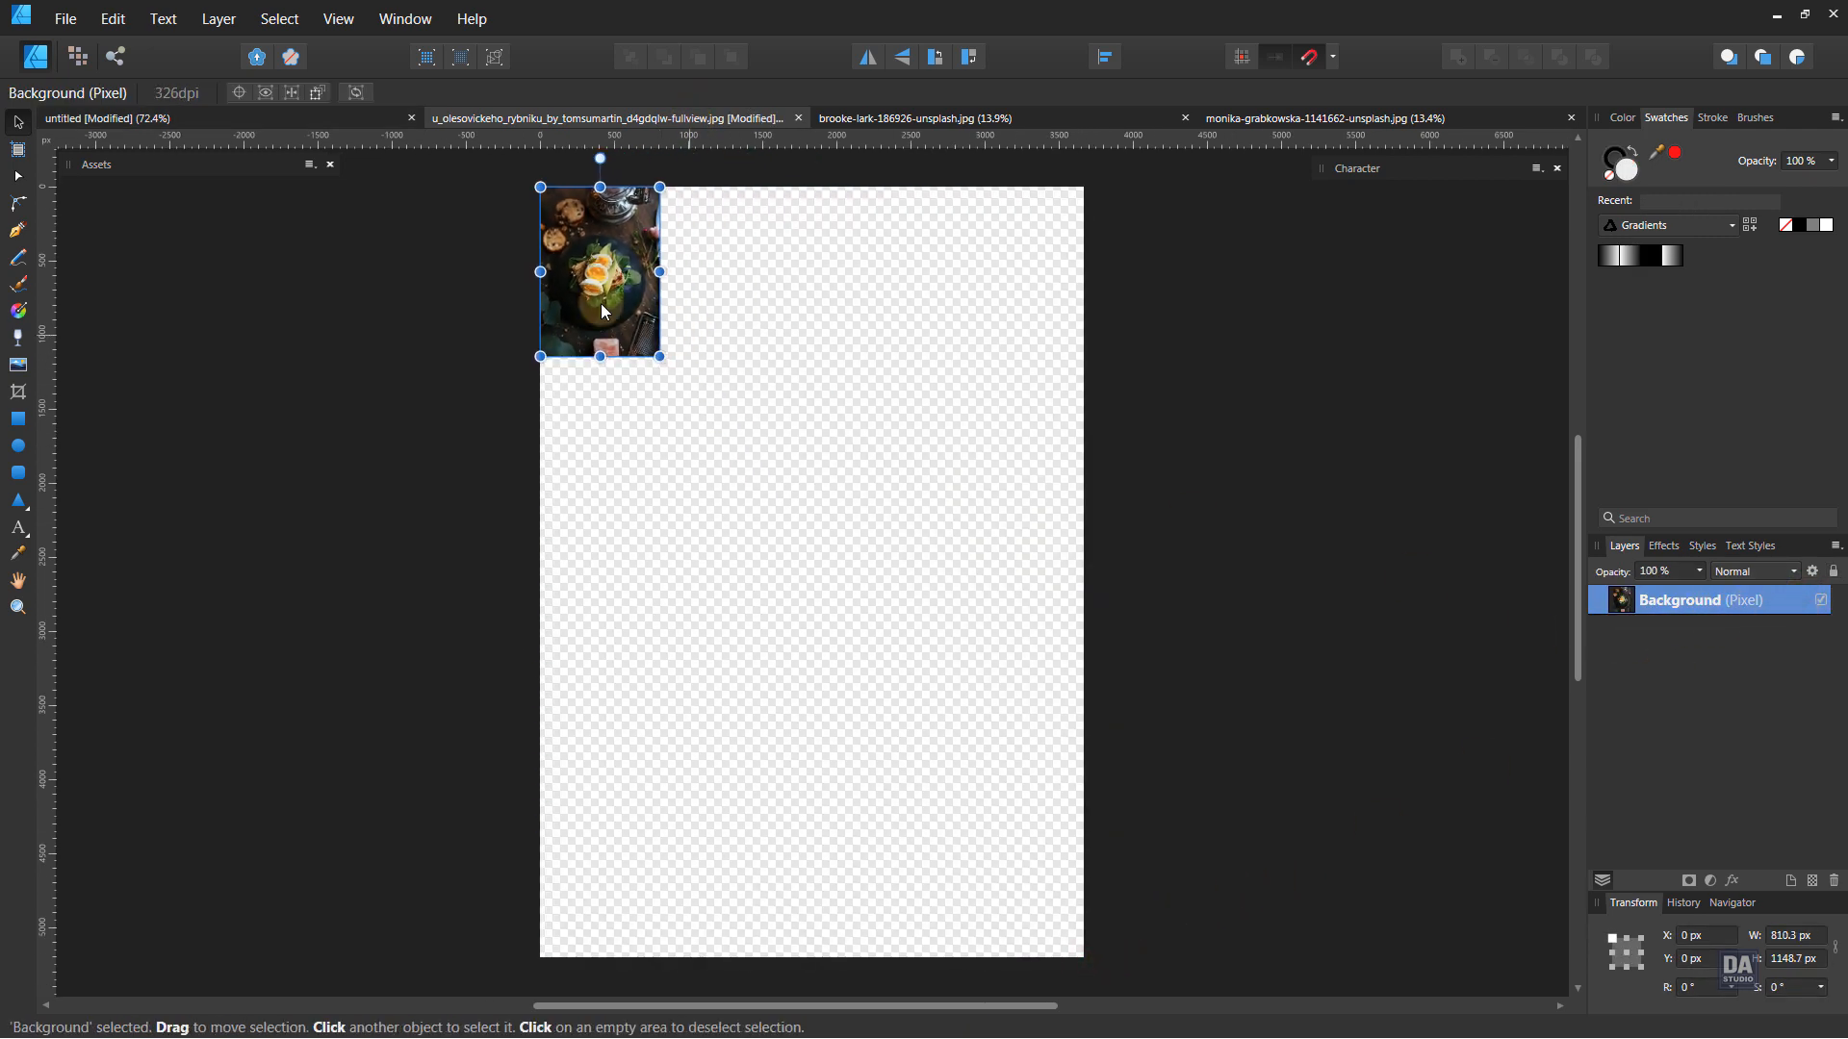
pyautogui.click(111, 18)
pyautogui.click(102, 106)
# - Paste the sandwich photo inside the layout's large grey circle, centre the plate in it and enlarge the photo to about 948 × 1344 px
pyautogui.click(134, 119)
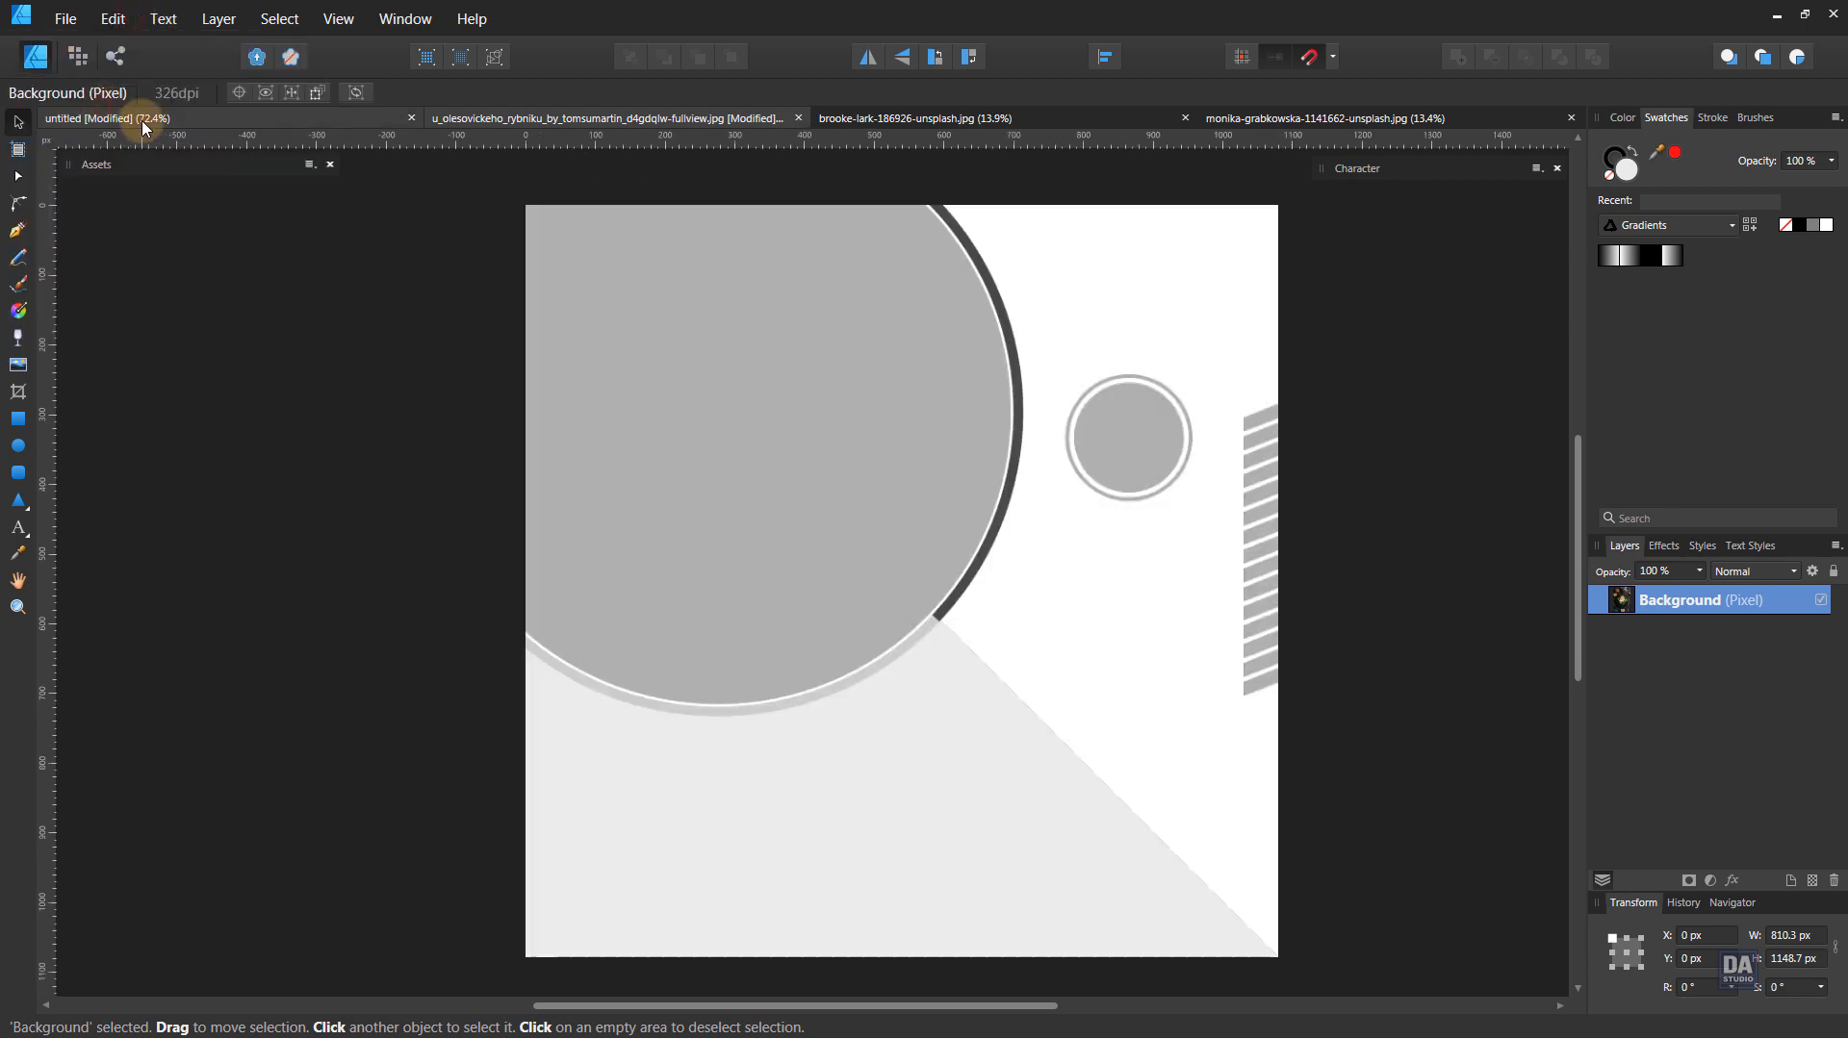
pyautogui.click(580, 331)
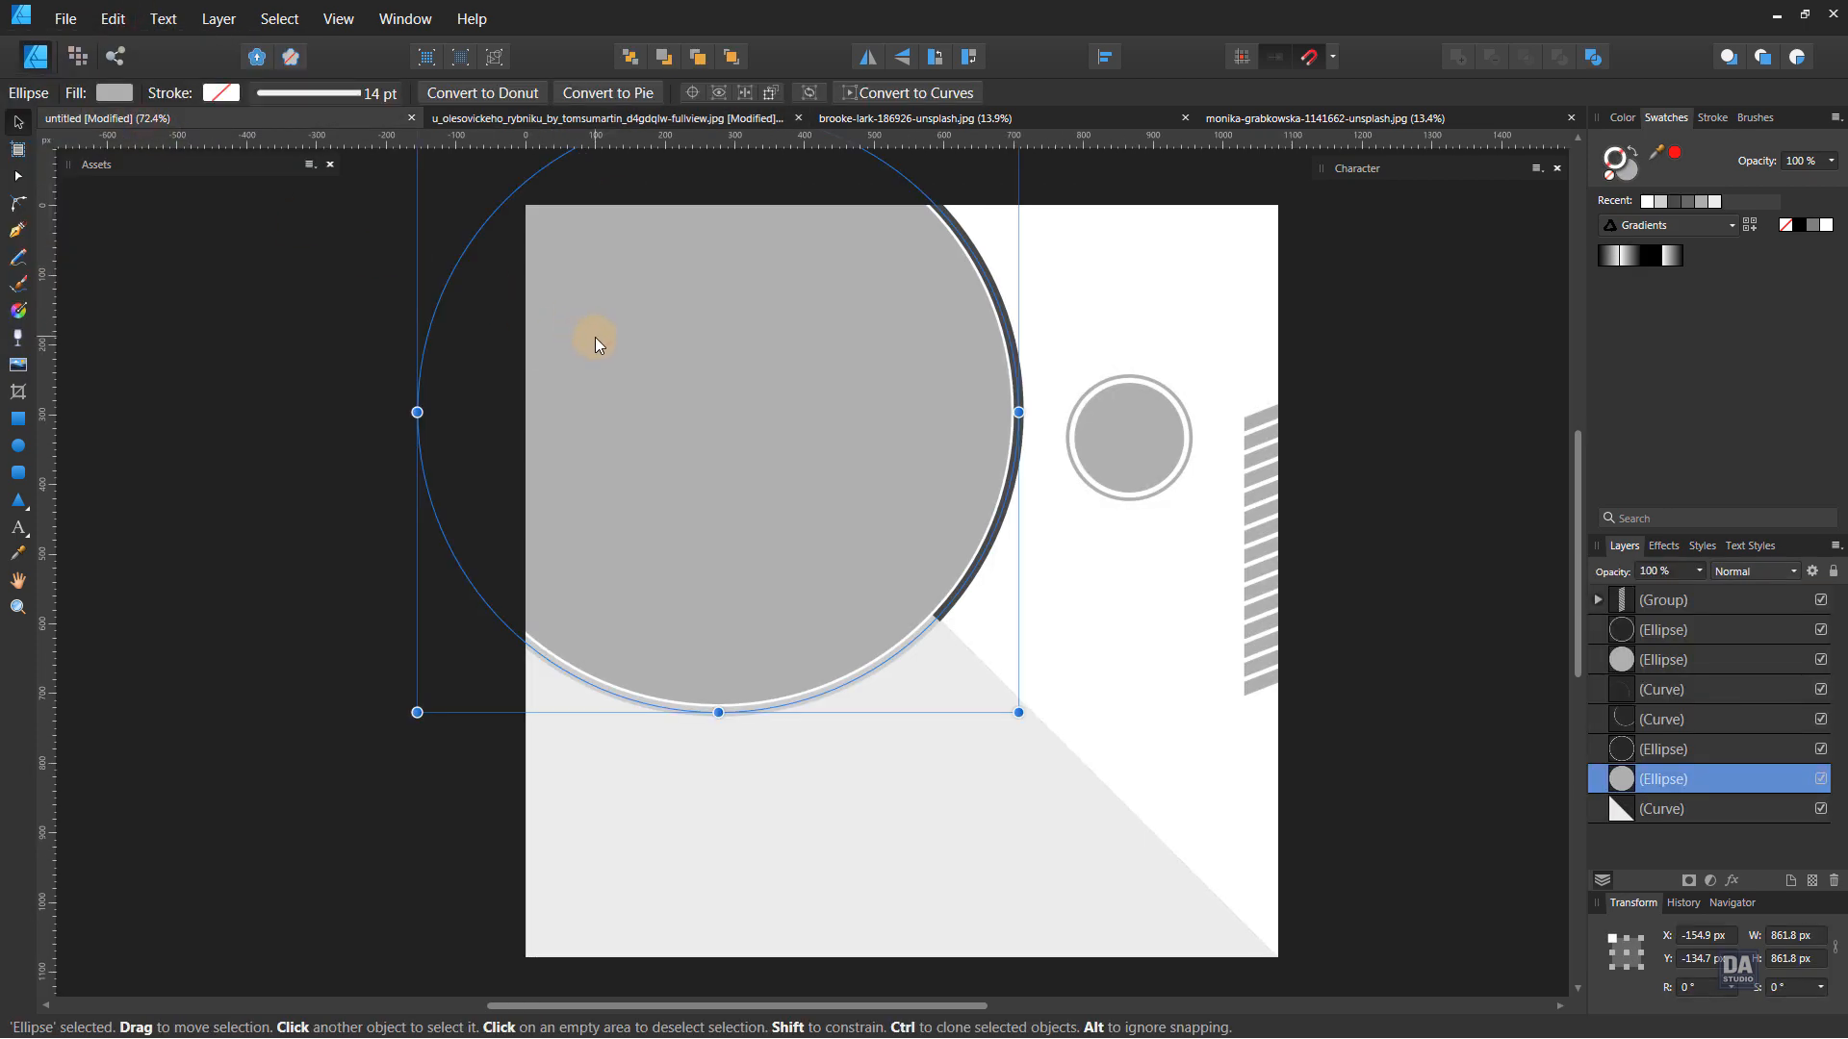
pyautogui.click(112, 19)
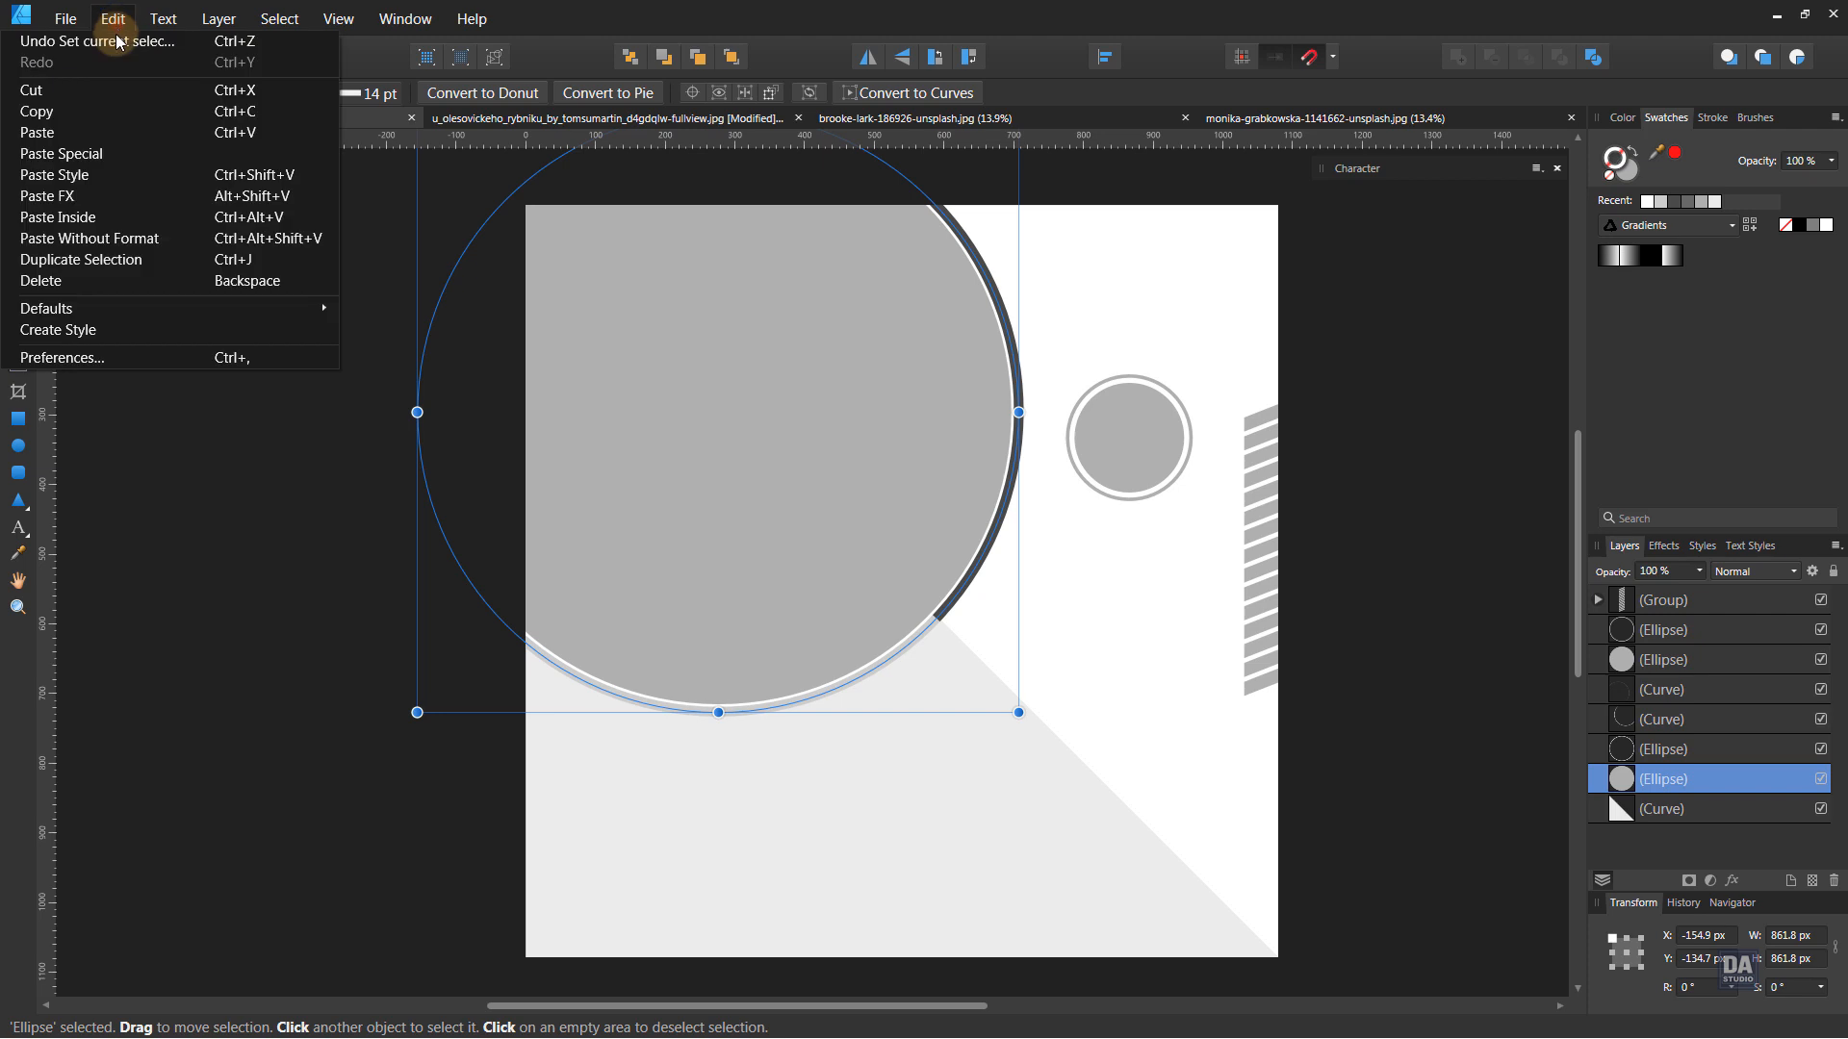
pyautogui.click(127, 216)
pyautogui.moveTo(878, 742); pyautogui.dragTo(866, 598)
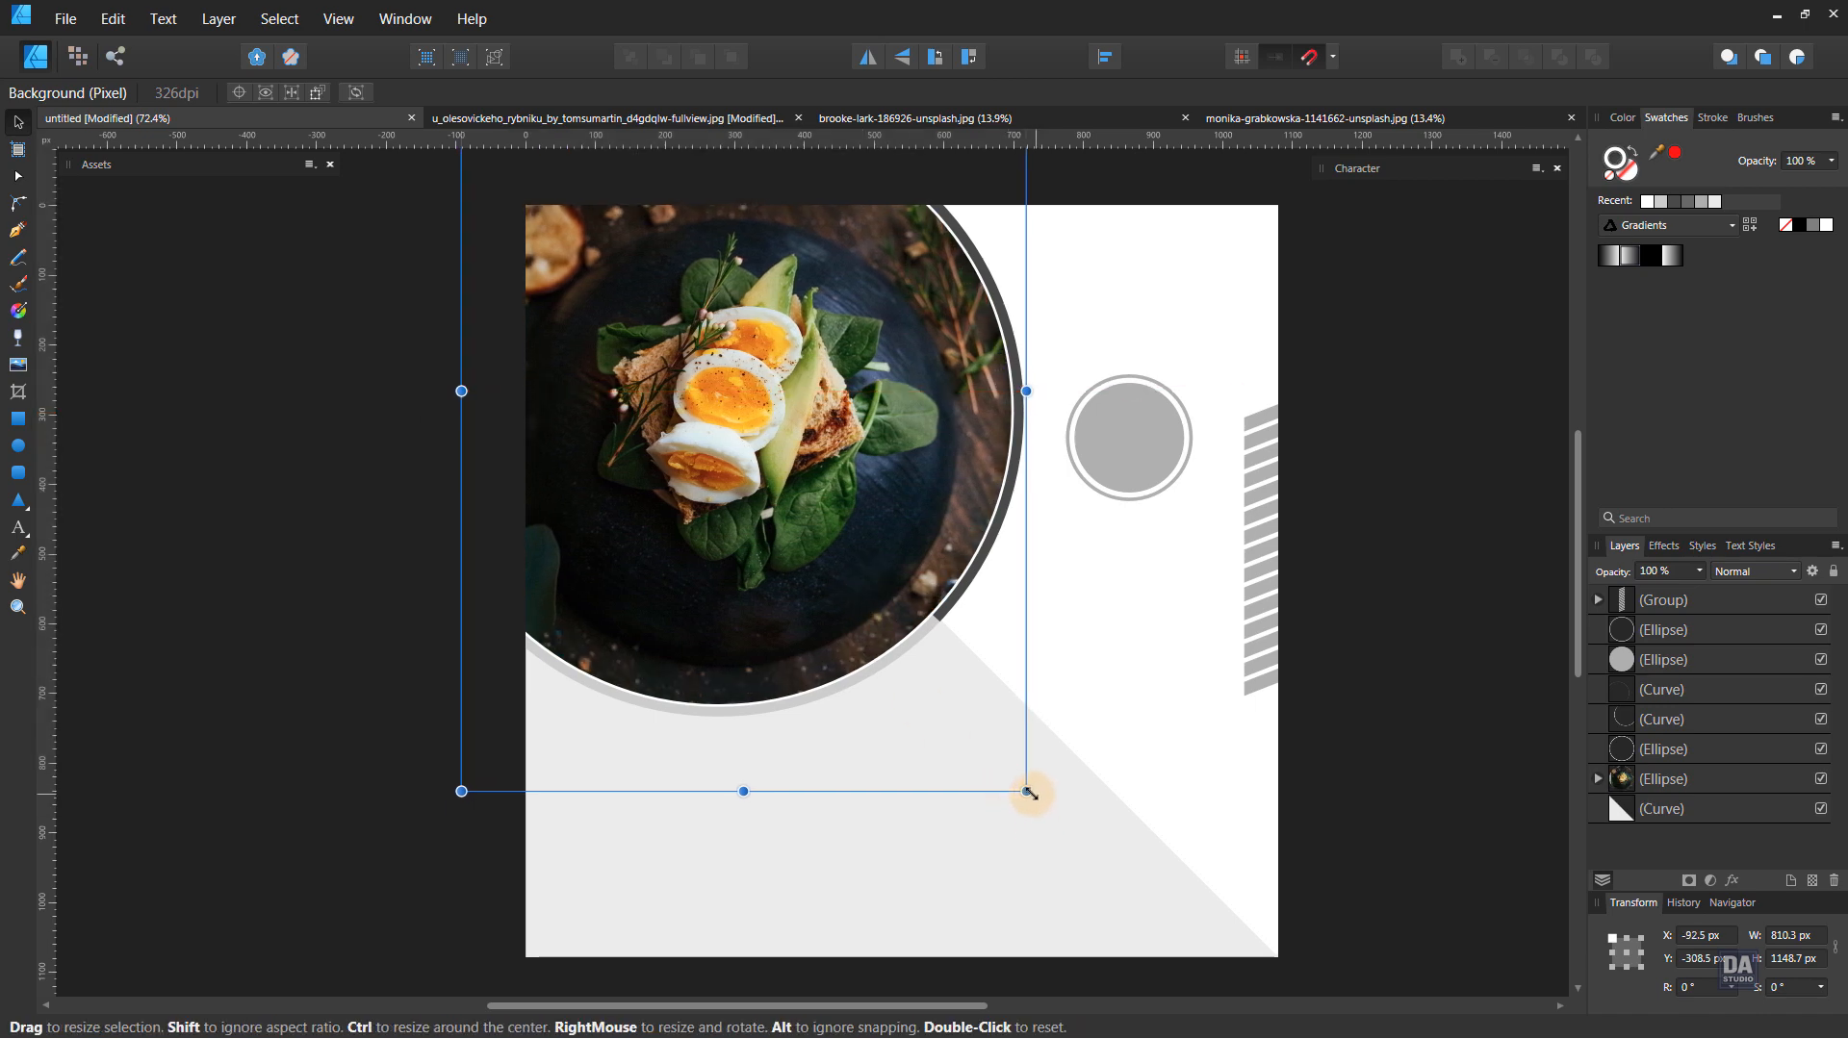
pyautogui.moveTo(1029, 792); pyautogui.dragTo(1072, 845)
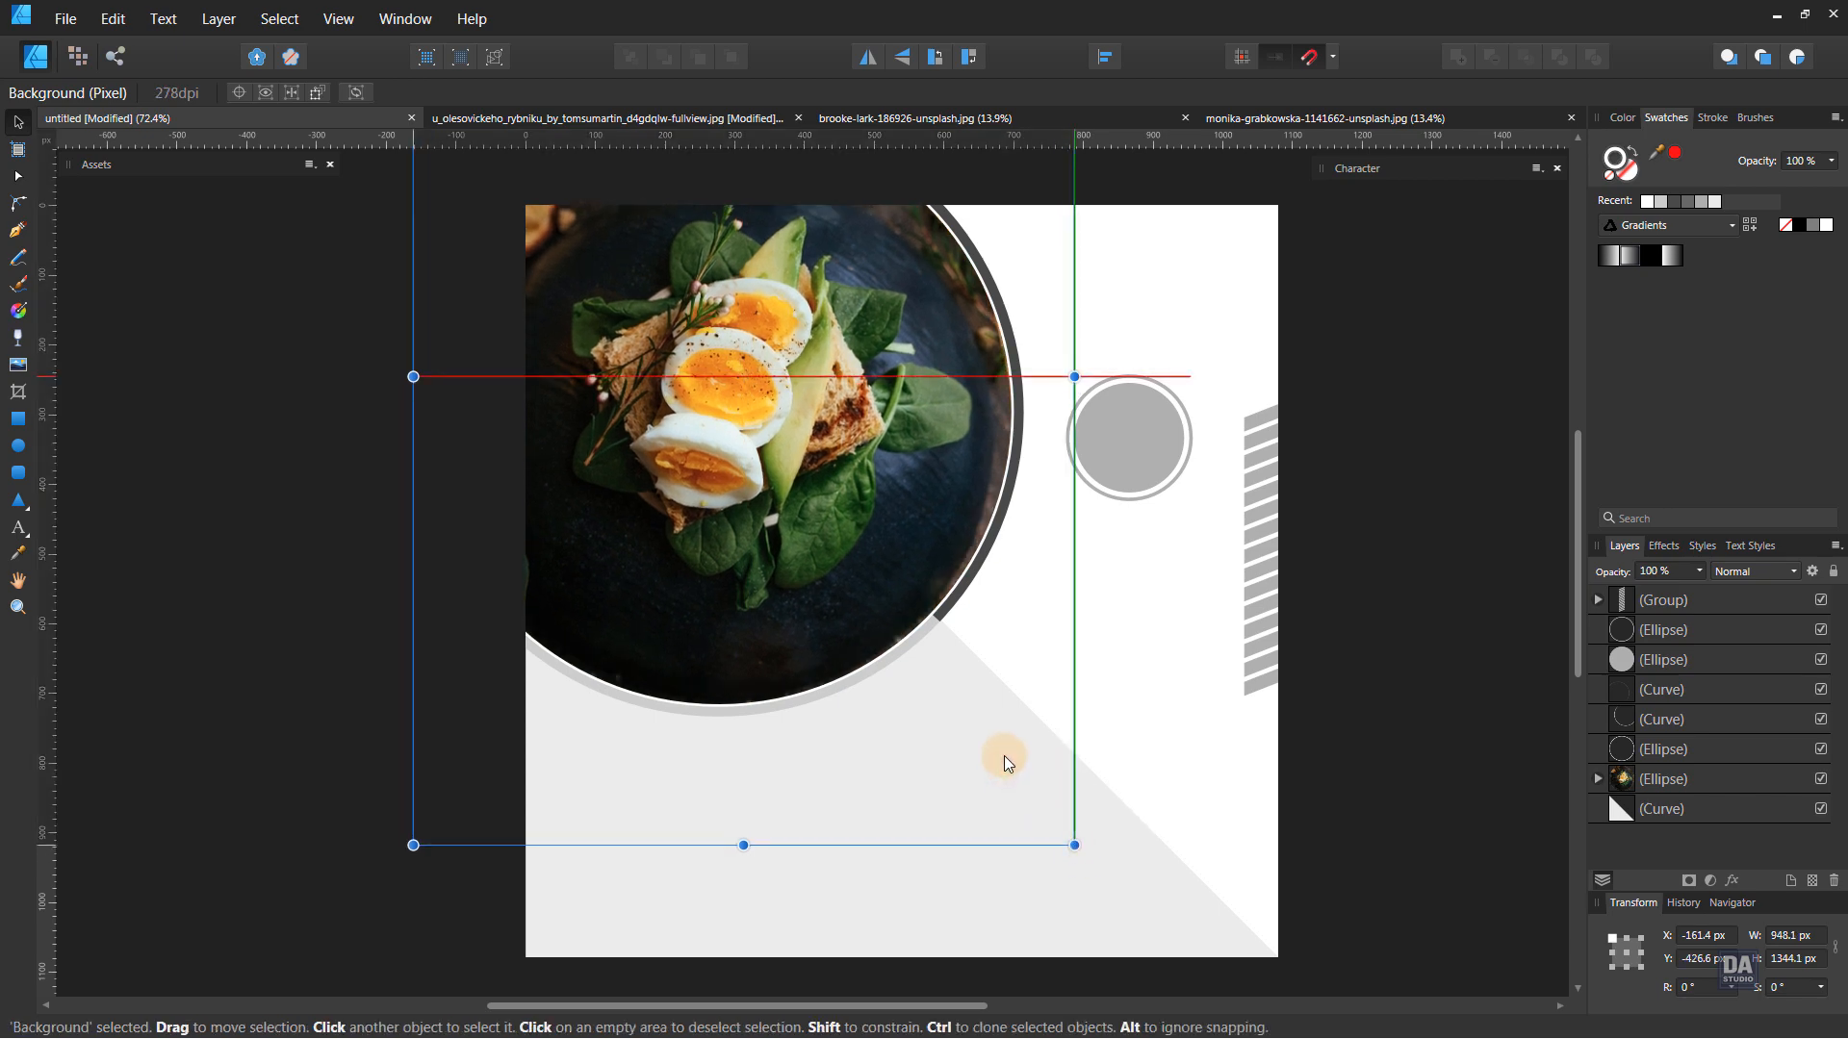
pyautogui.click(1095, 648)
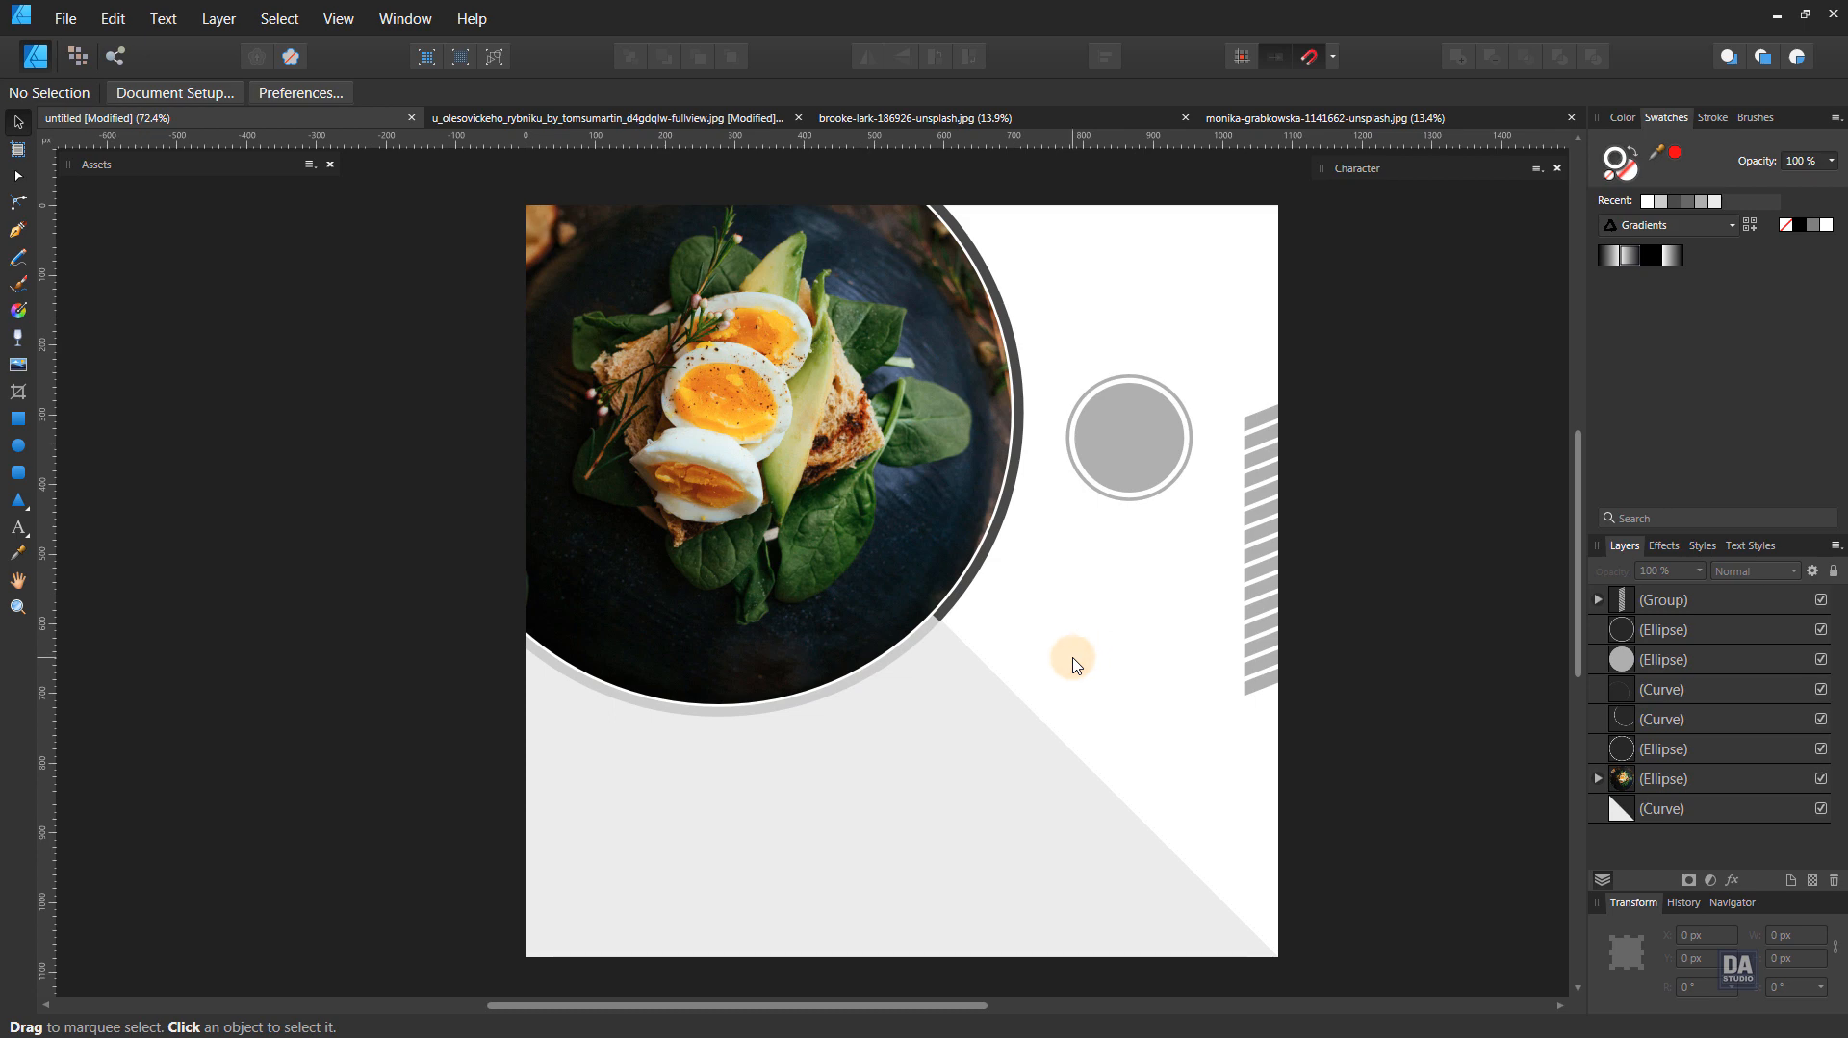
# - Select the light grey background triangle, then unlock the oranges photo in its document, scale it to about 2112 × 3169 px and copy it
pyautogui.click(945, 708)
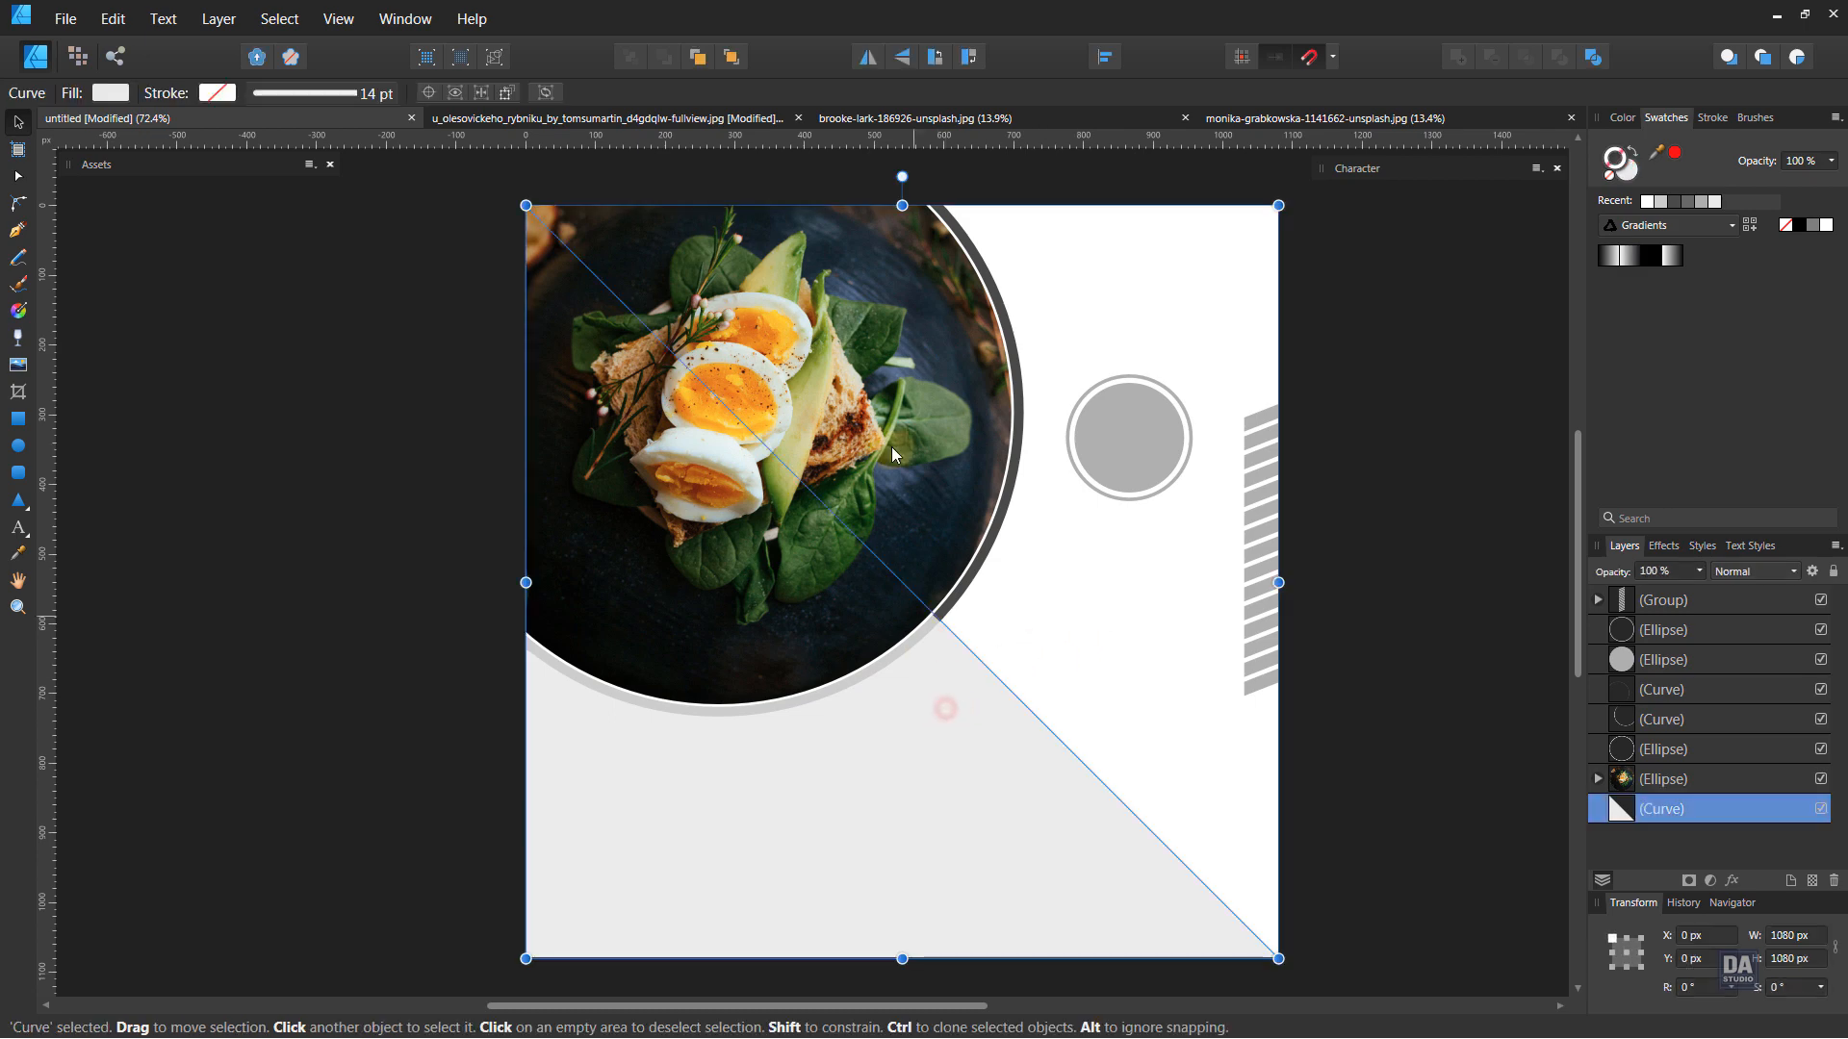
pyautogui.click(944, 117)
pyautogui.click(1227, 118)
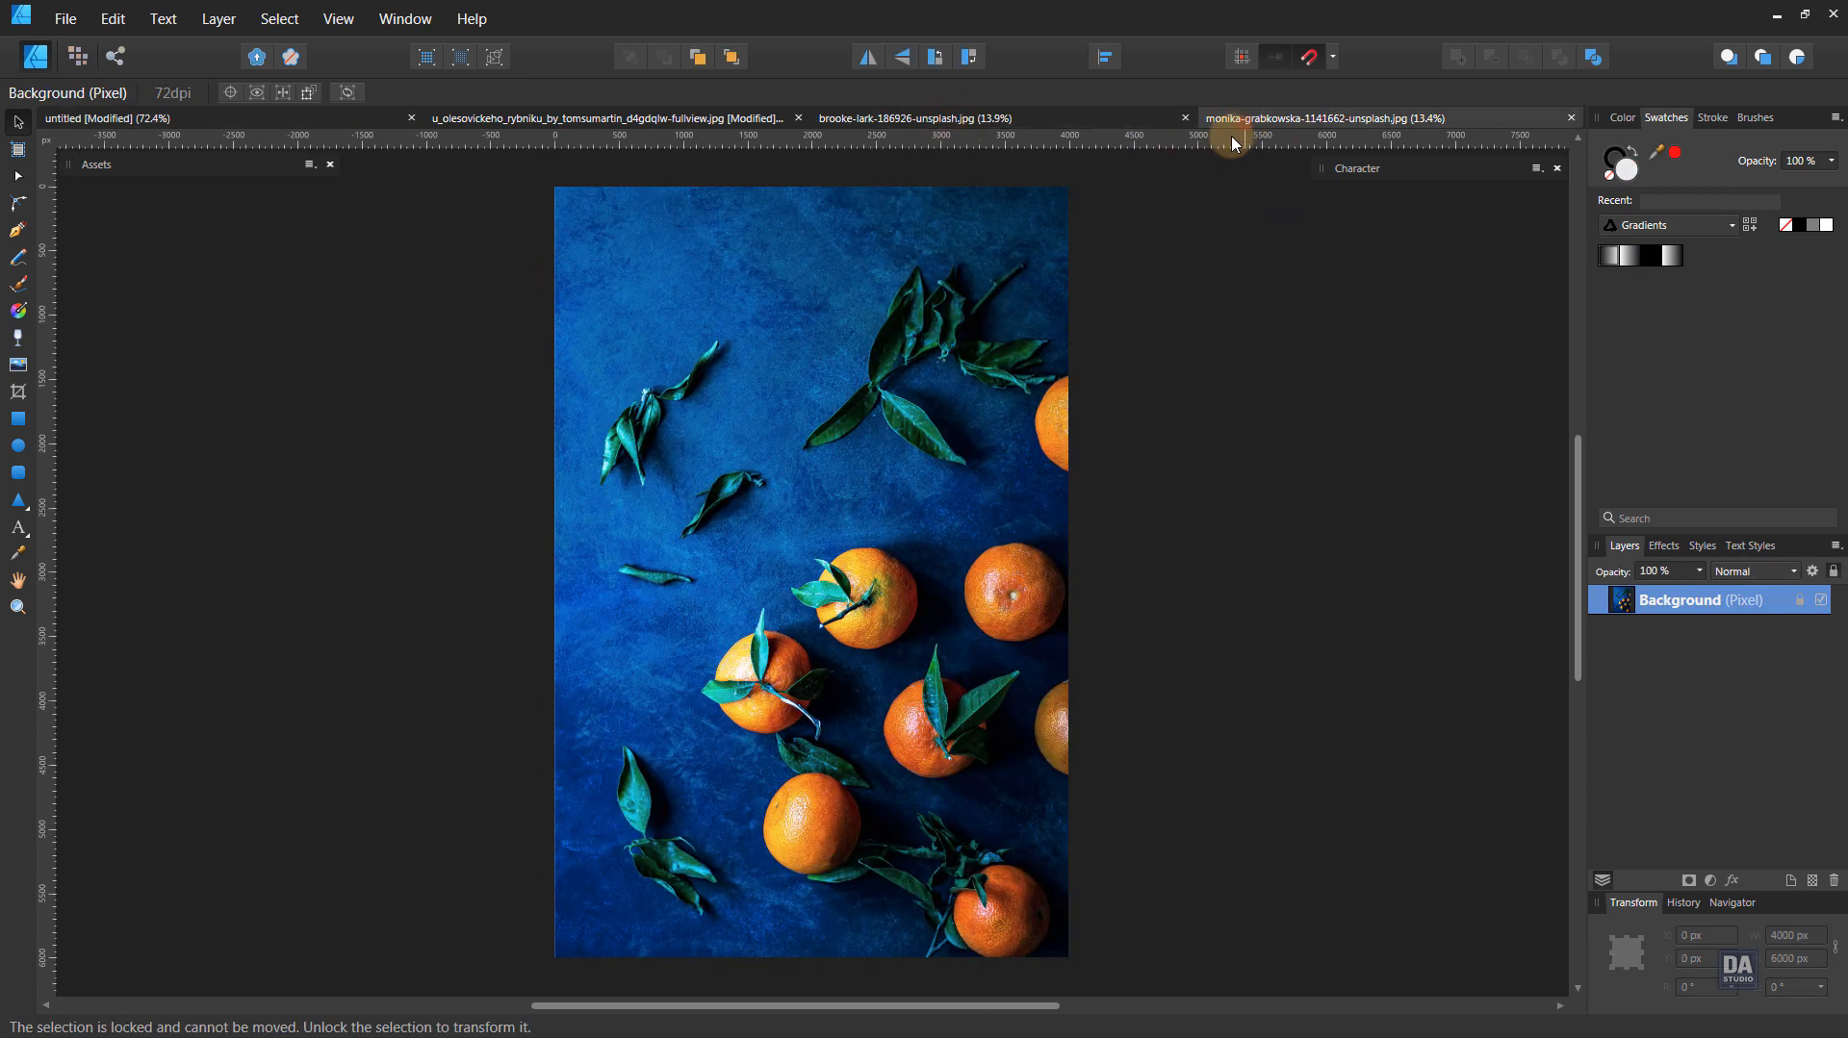
pyautogui.click(1793, 599)
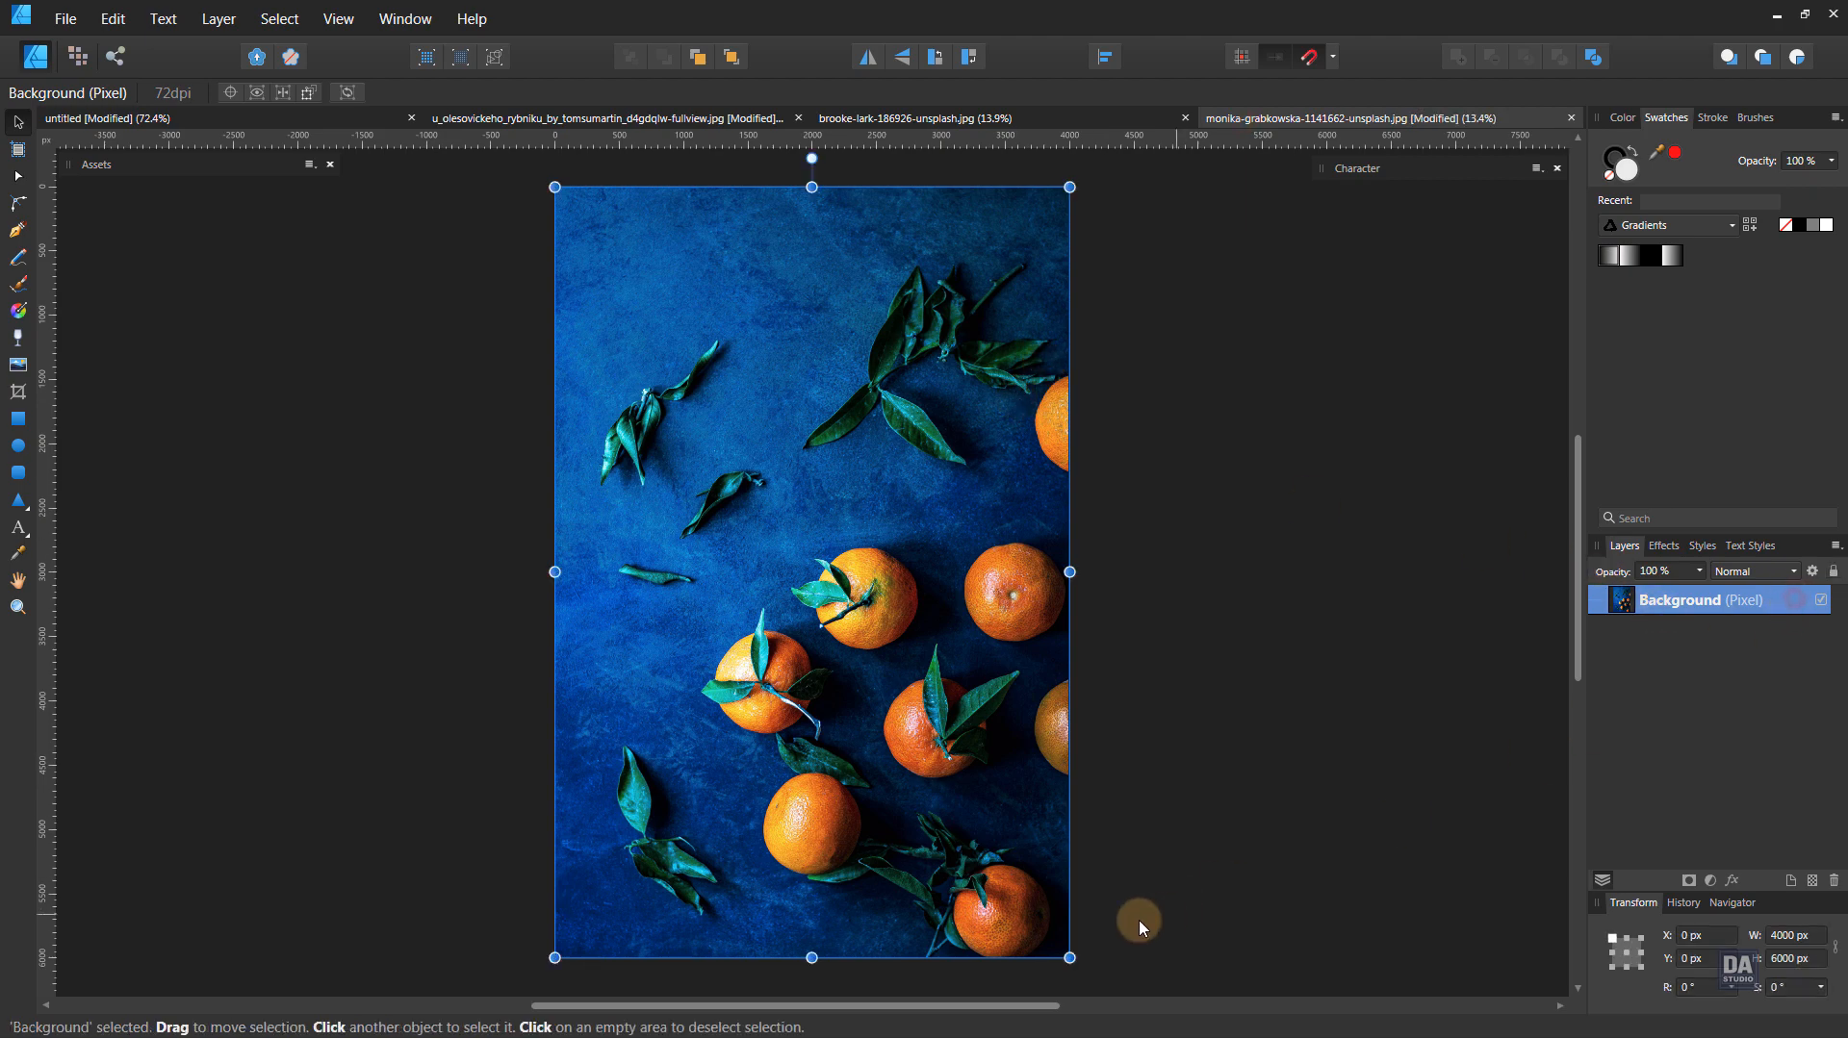
pyautogui.moveTo(1069, 958); pyautogui.dragTo(829, 650)
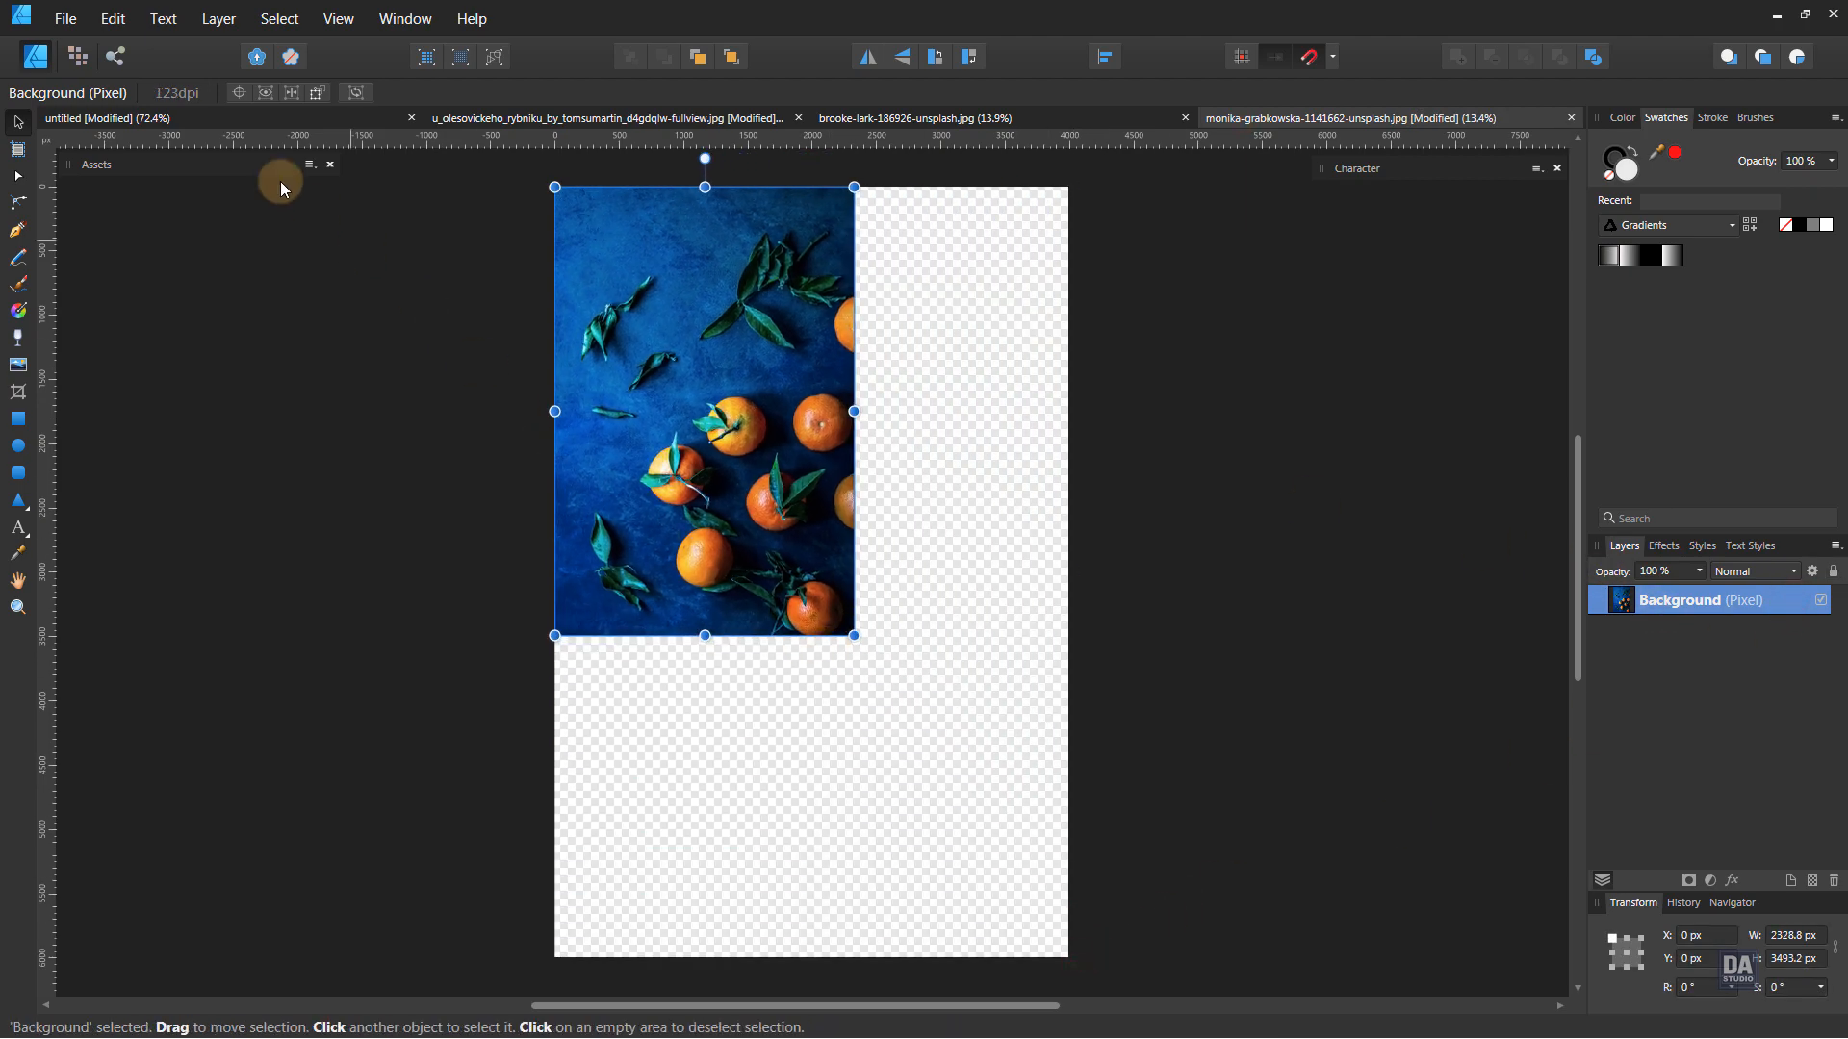
pyautogui.hotkey('ctrl', 'z')
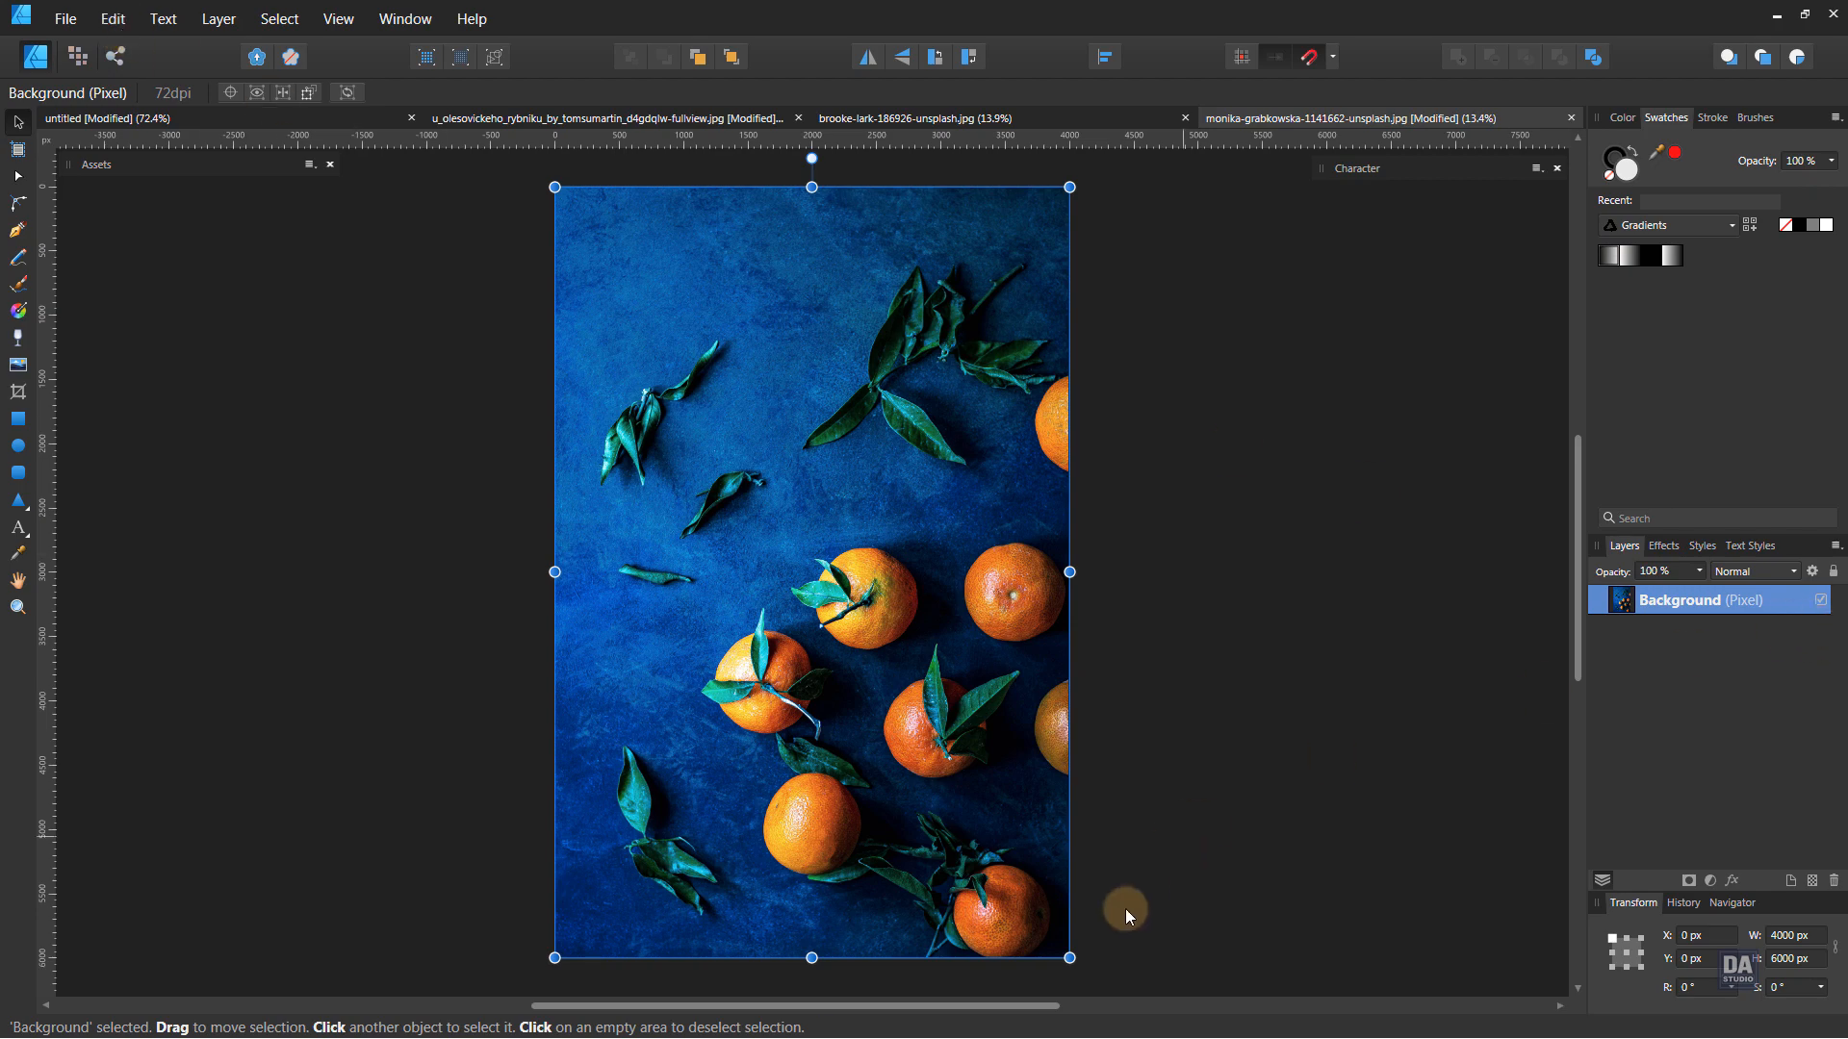
pyautogui.moveTo(1068, 958); pyautogui.dragTo(827, 594)
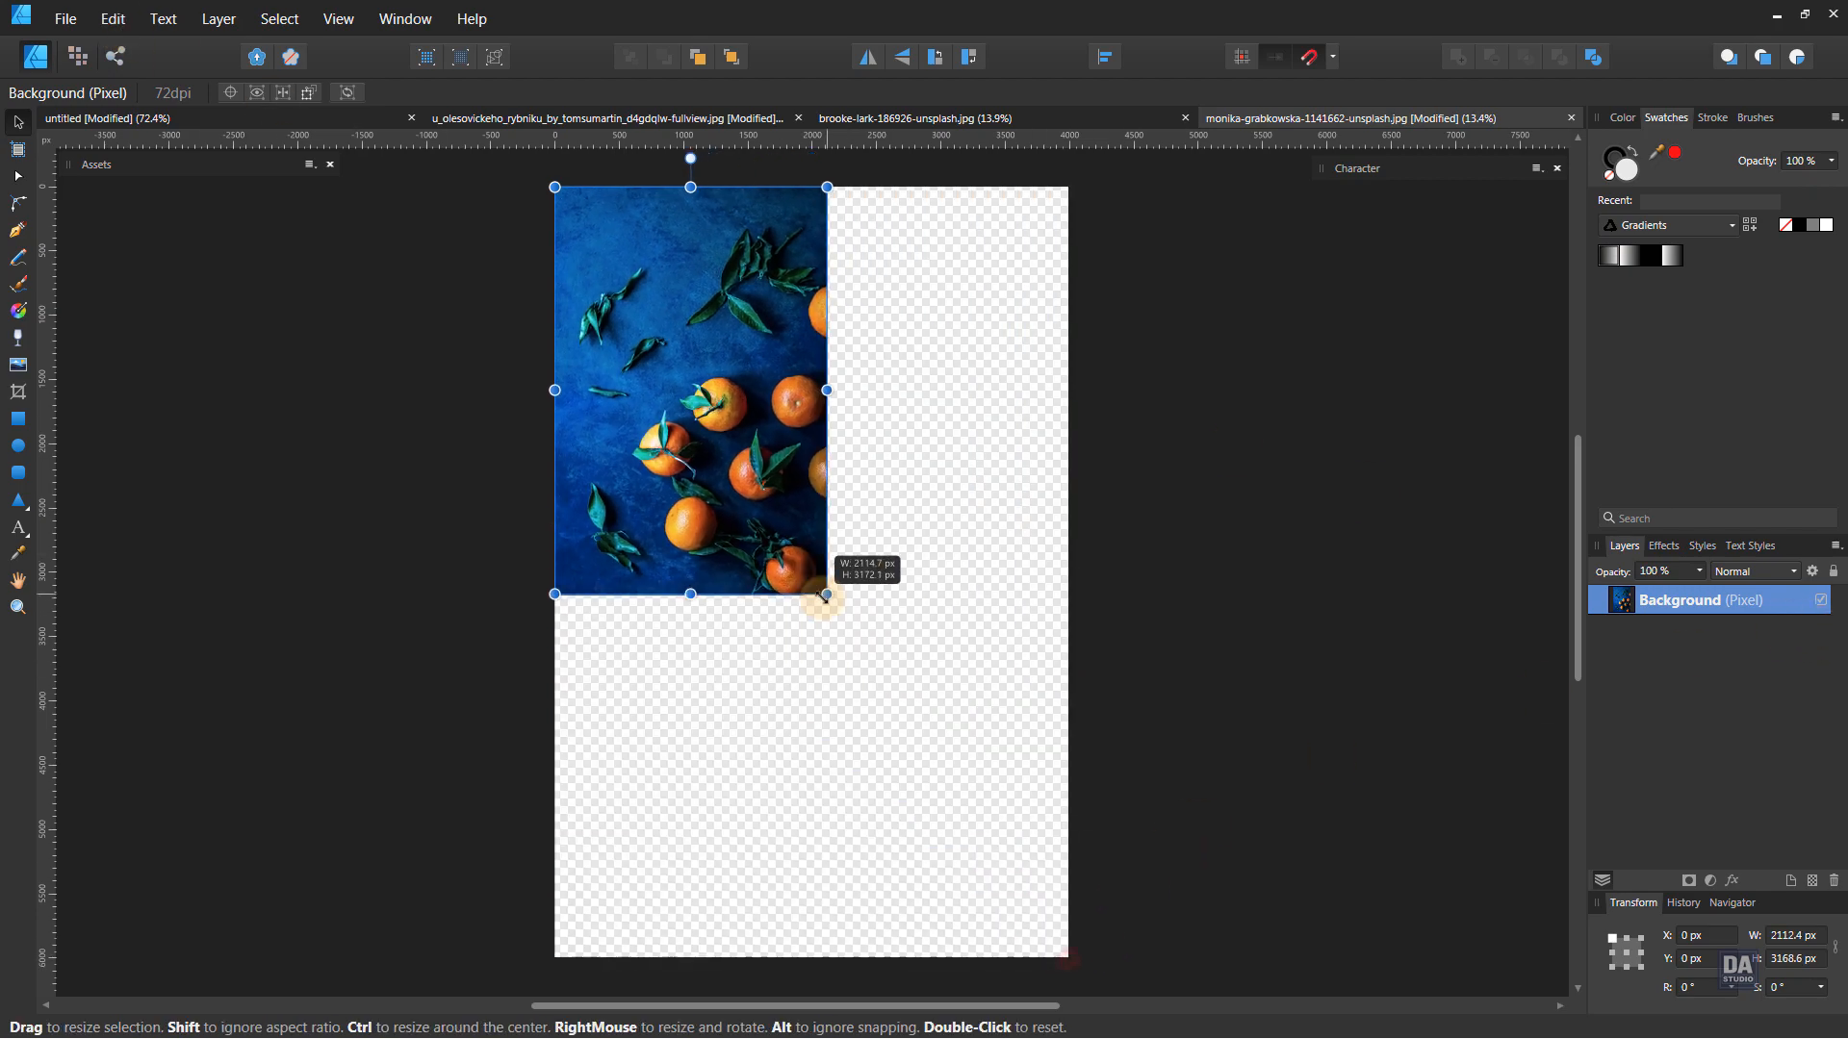
pyautogui.click(113, 19)
pyautogui.click(102, 113)
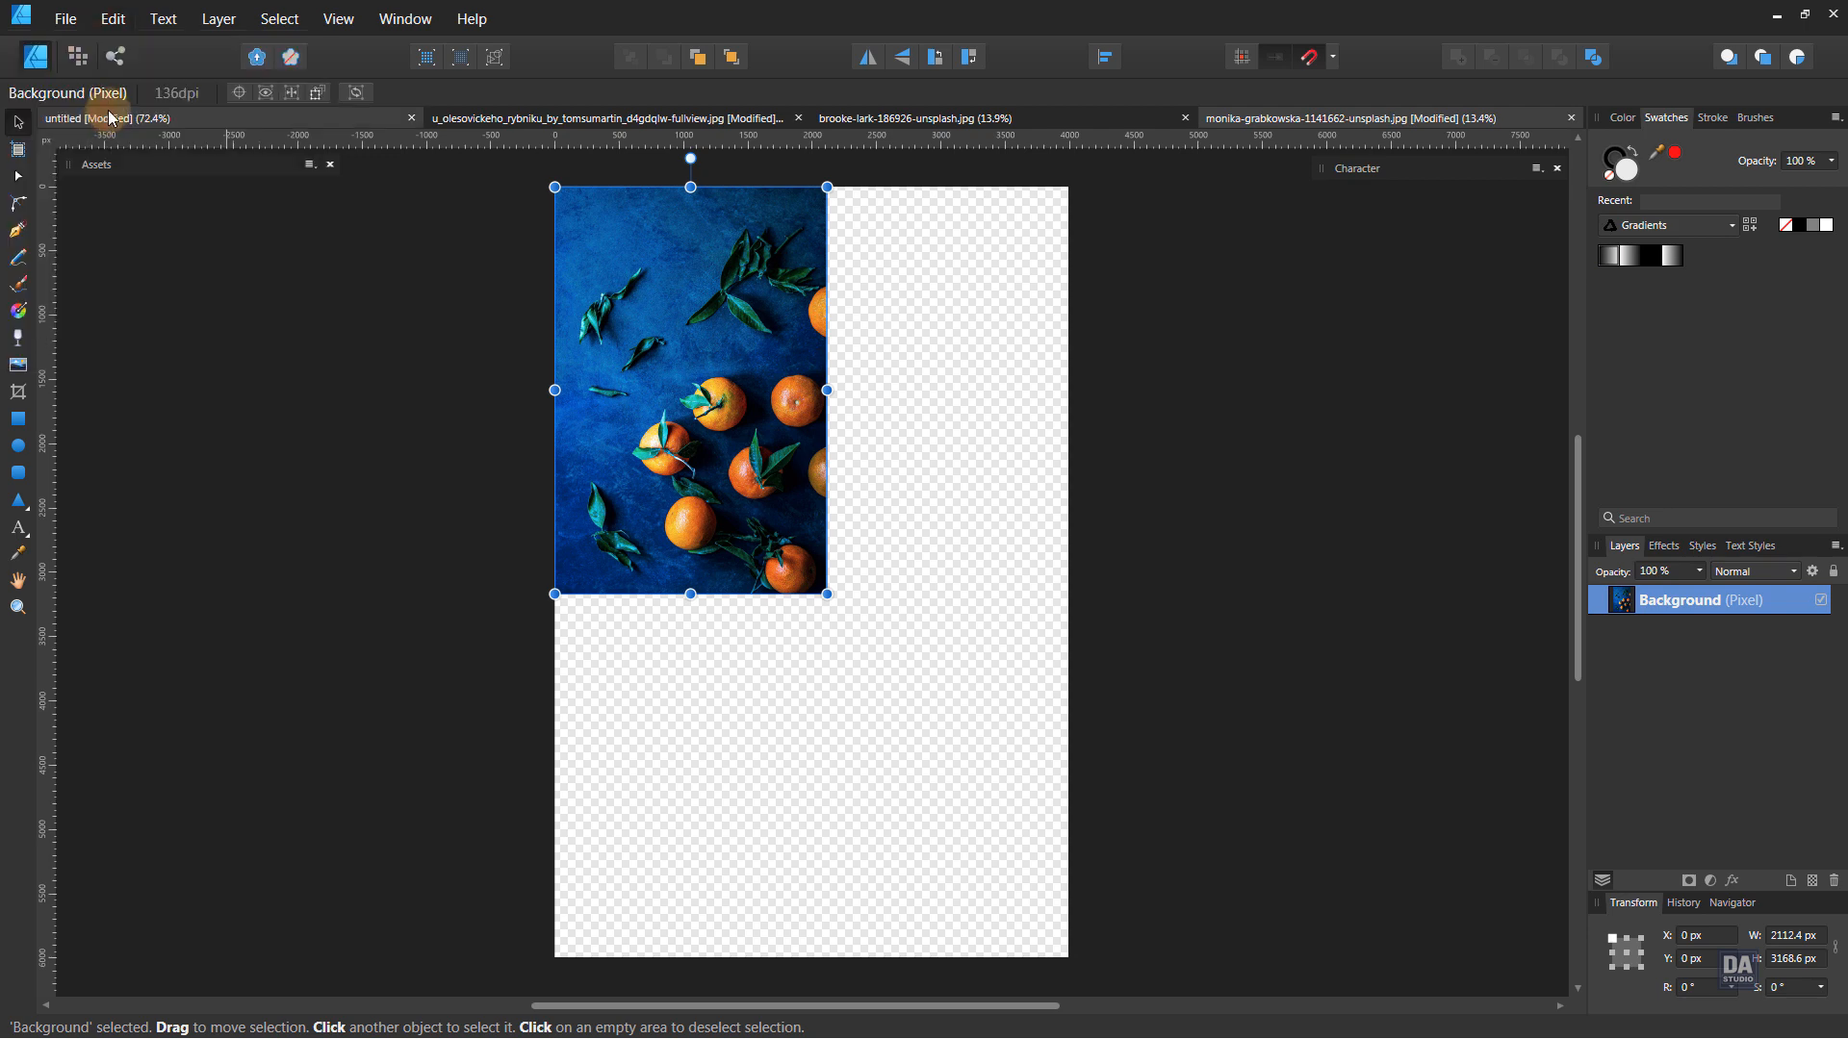
# - Paste the oranges photo inside the selected background triangle of the layout
pyautogui.click(109, 118)
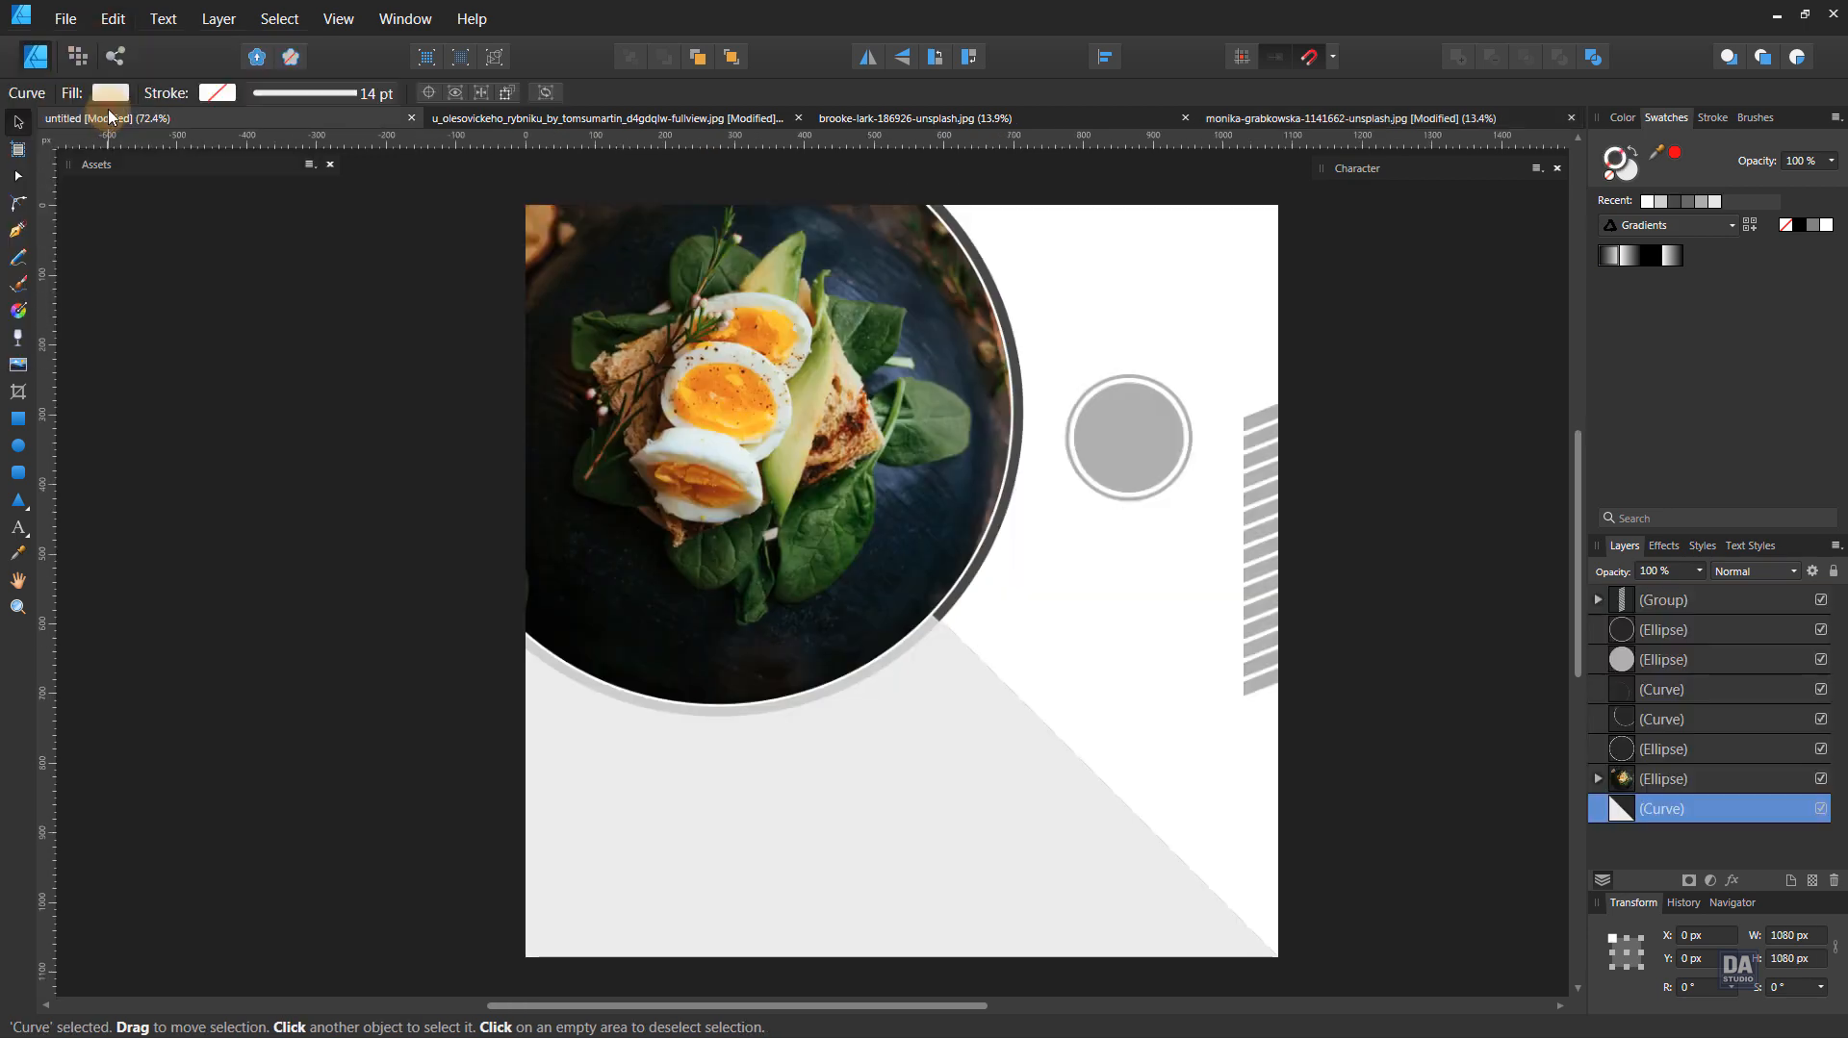
pyautogui.click(113, 18)
pyautogui.click(103, 217)
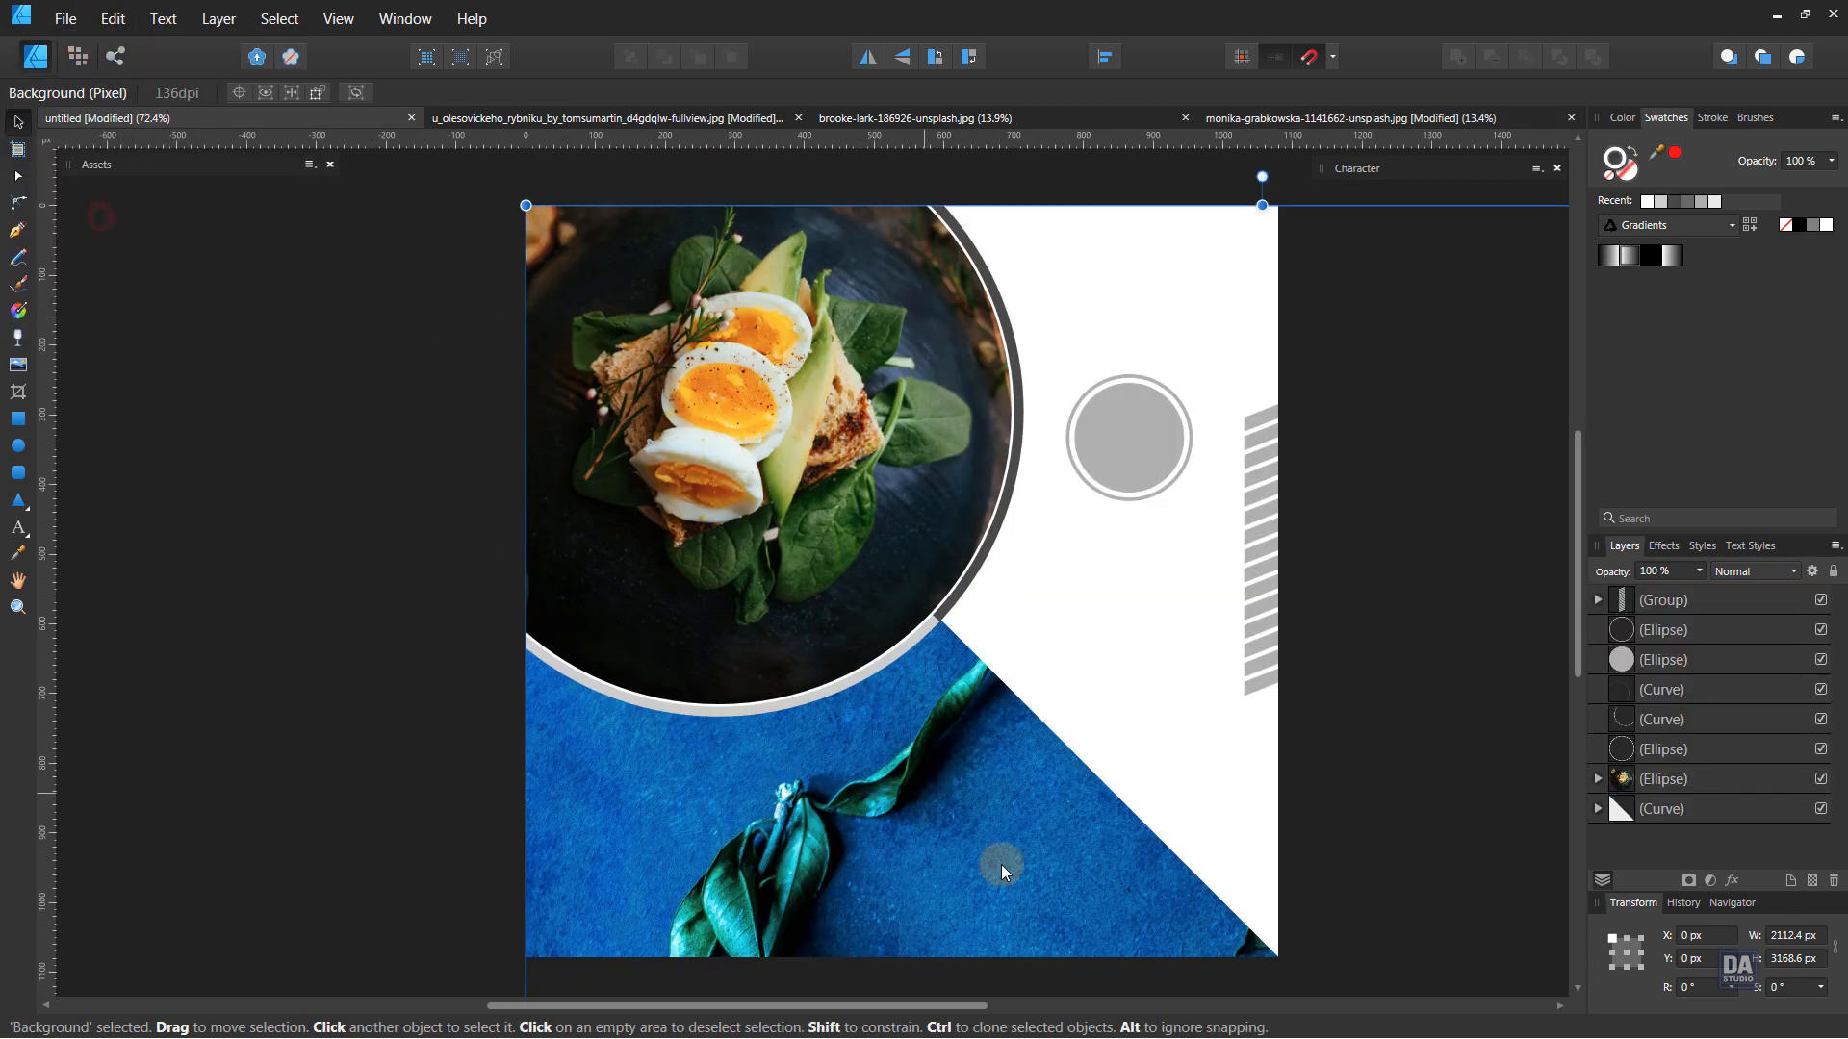
# - Reposition and shrink the oranges photo within the triangle to about 1480 × 2220 px, showing the oranges along the diagonal edge
pyautogui.moveTo(915, 633); pyautogui.dragTo(928, 754)
pyautogui.scroll(-3, 973, 789)
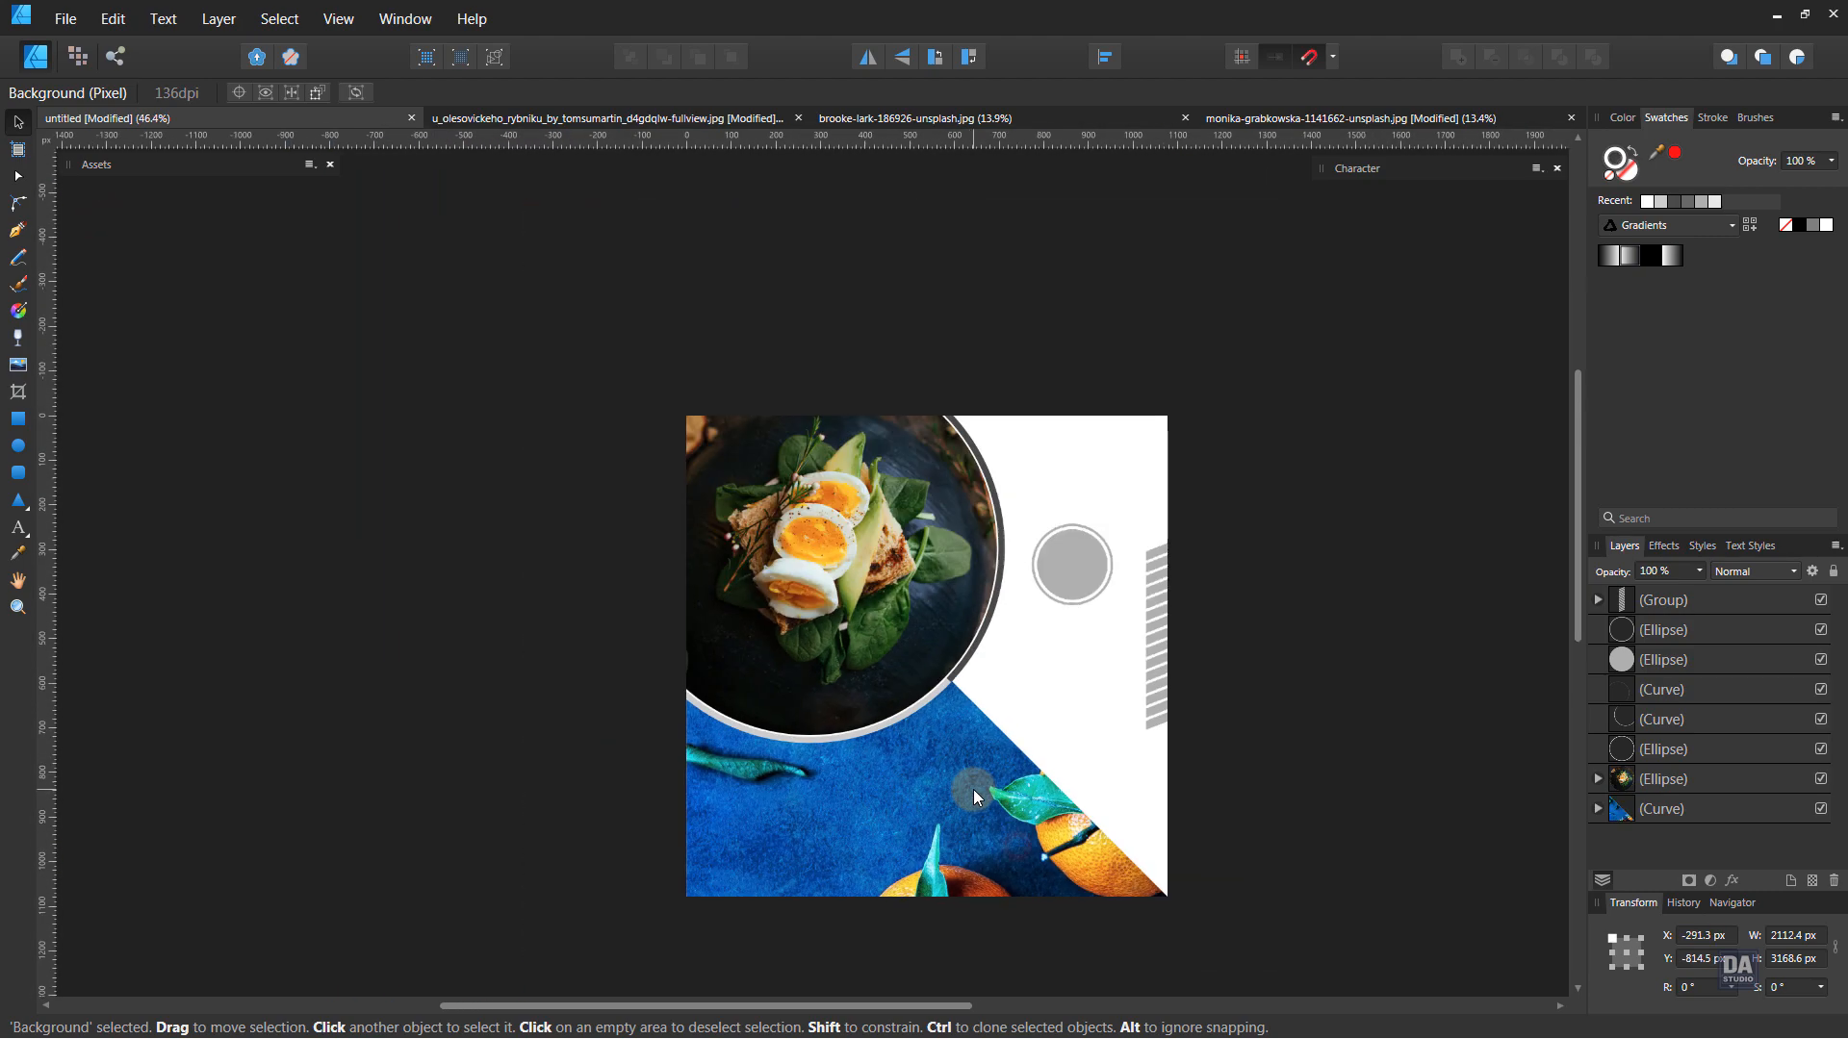
pyautogui.moveTo(1386, 207); pyautogui.dragTo(1076, 714)
pyautogui.moveTo(1277, 324); pyautogui.dragTo(1085, 662)
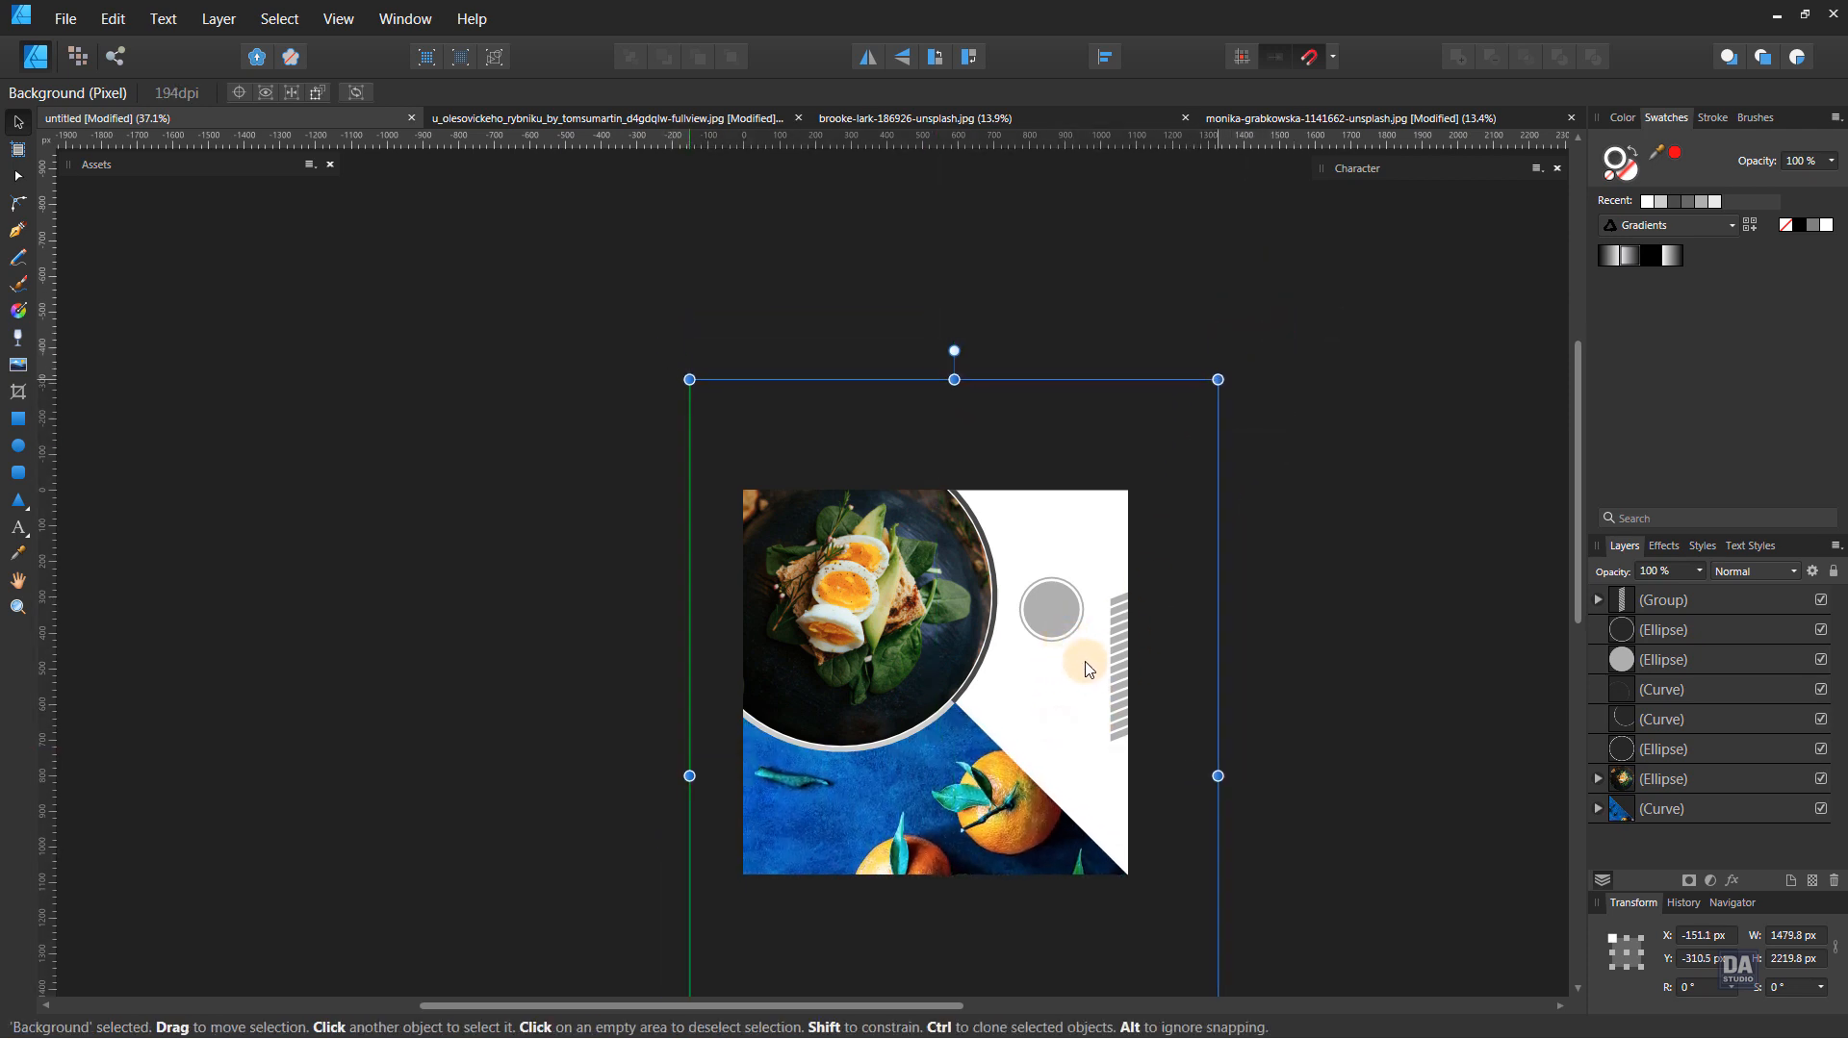
pyautogui.scroll(2, 1060, 916)
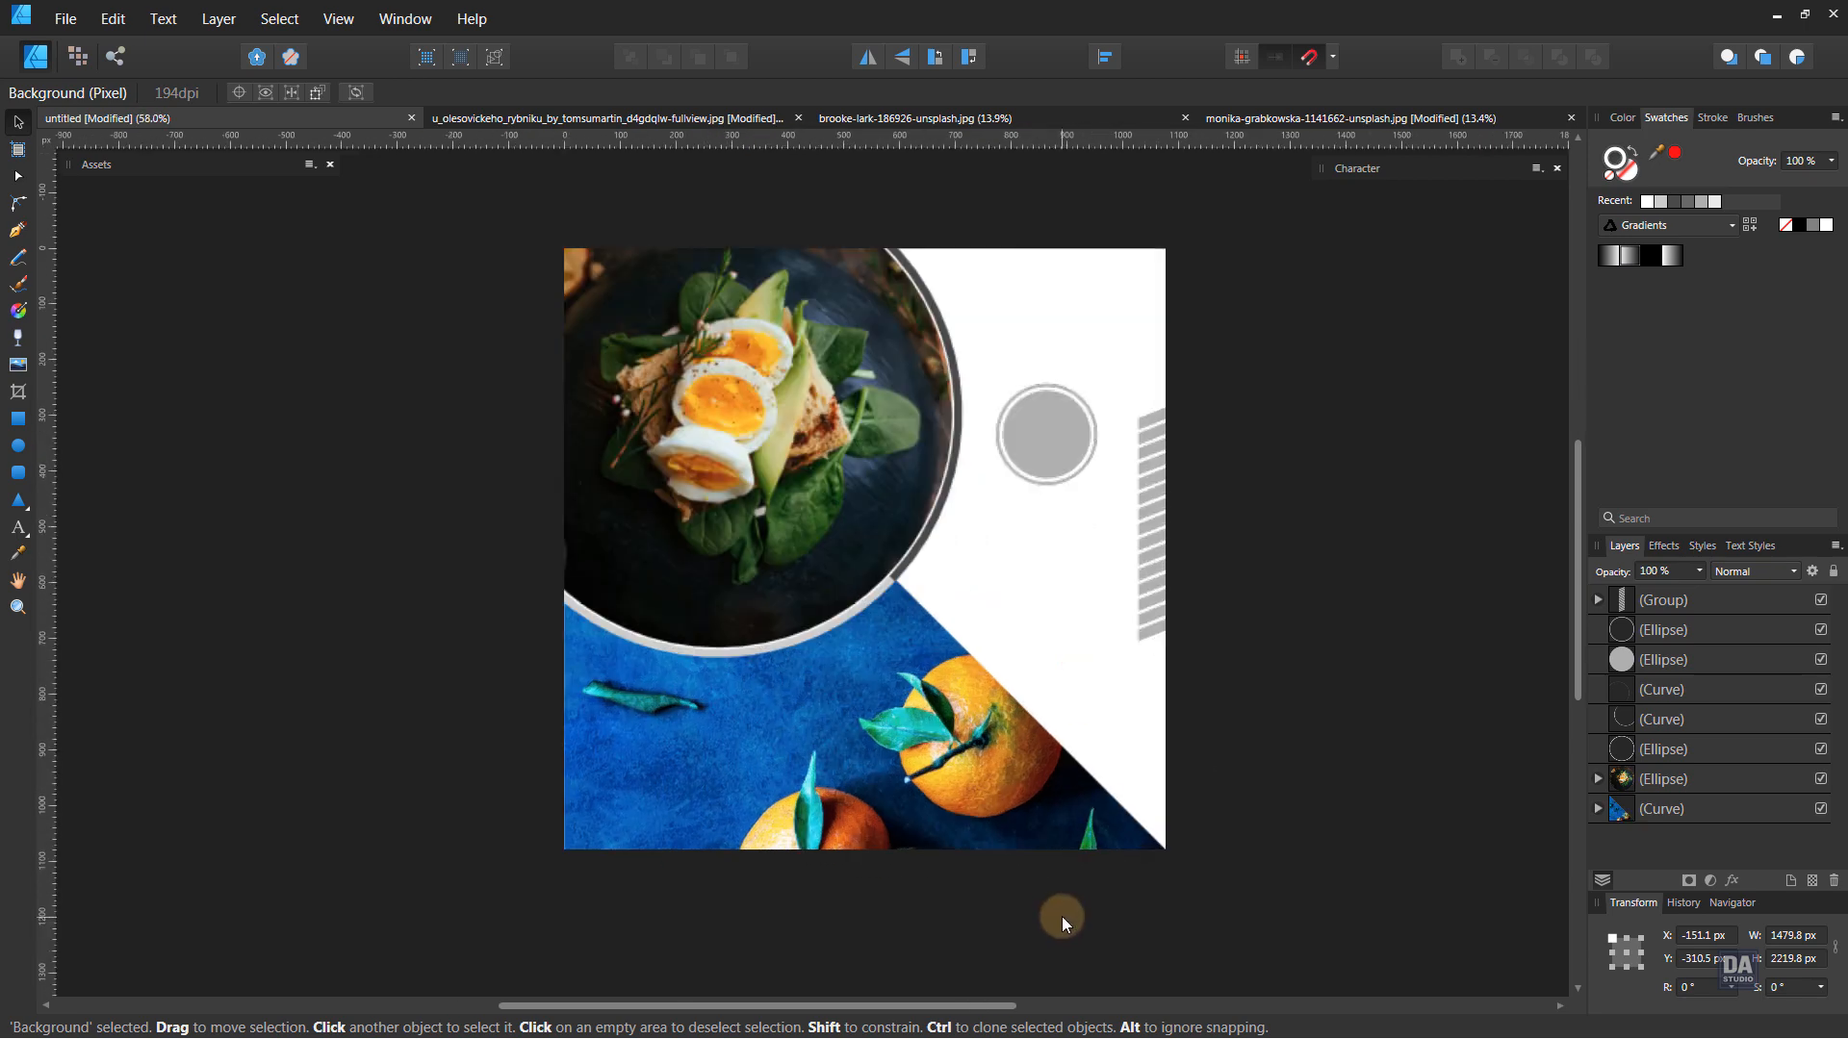
pyautogui.moveTo(867, 538); pyautogui.dragTo(849, 598)
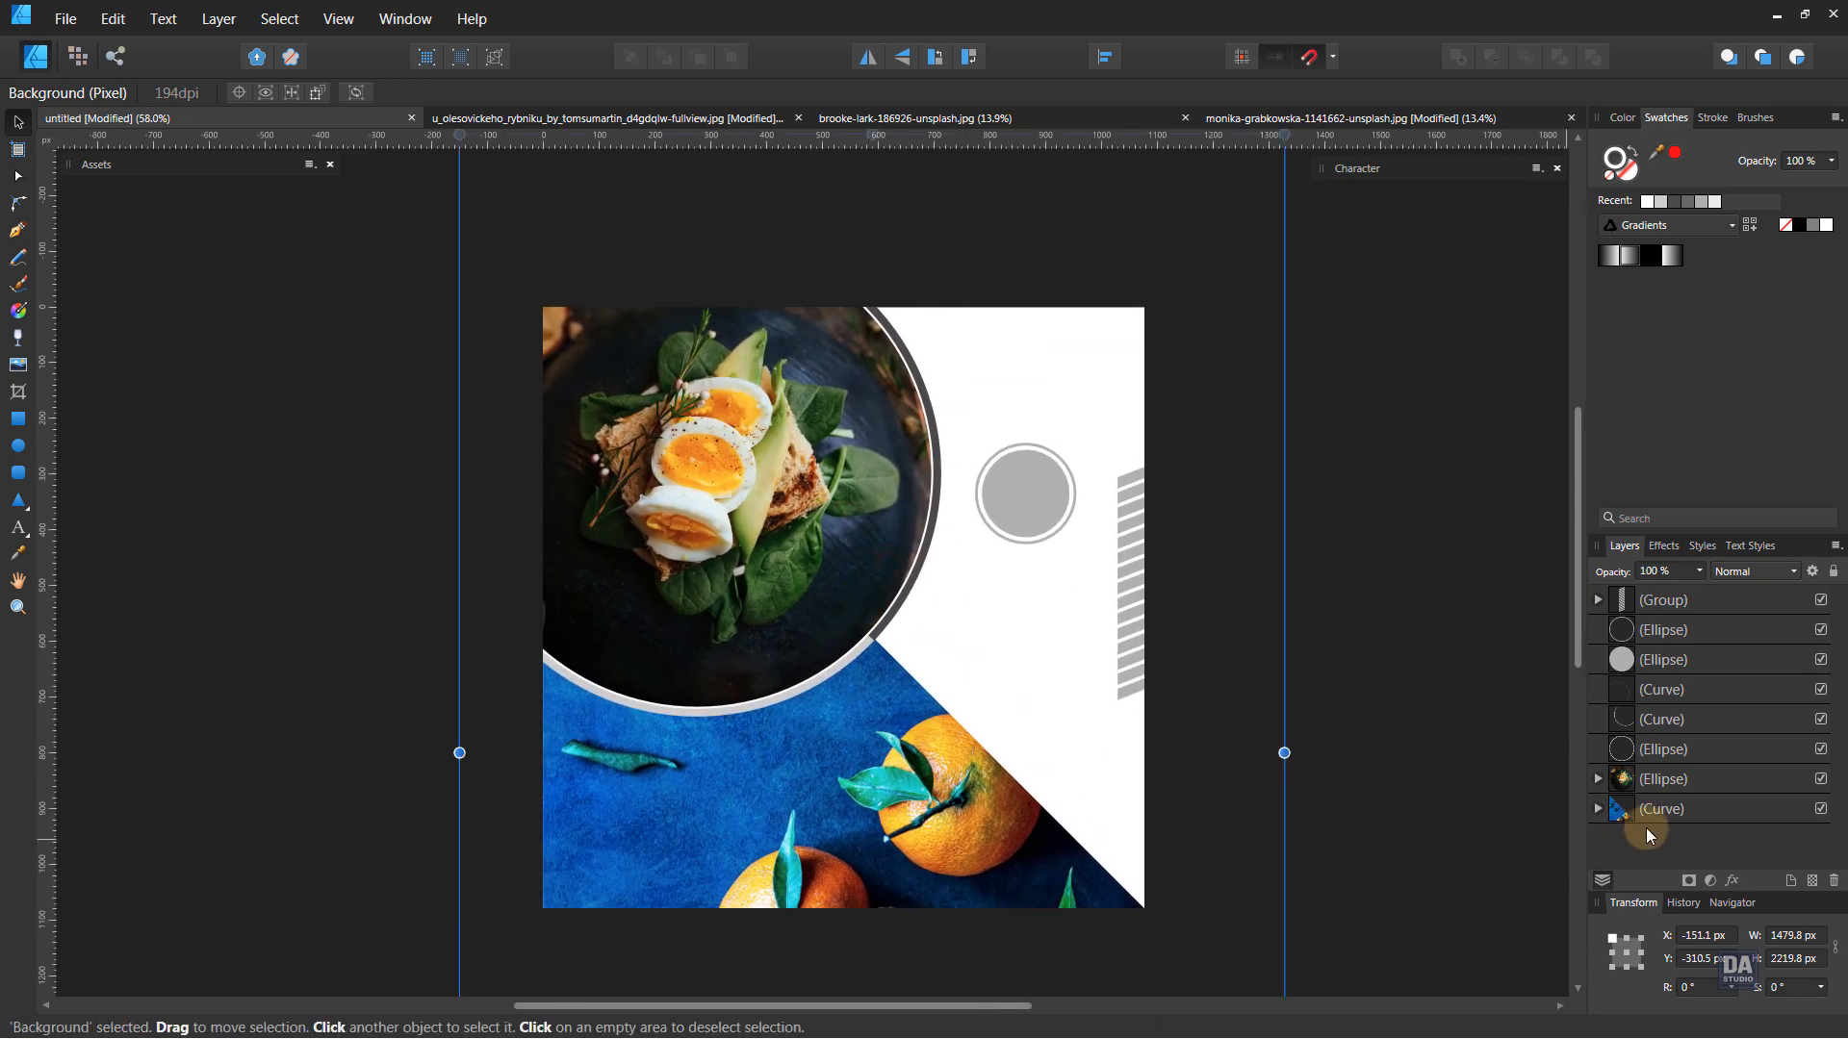
# - Fill the background triangle with a dark navy colour sampled from the oranges photo
pyautogui.click(1648, 812)
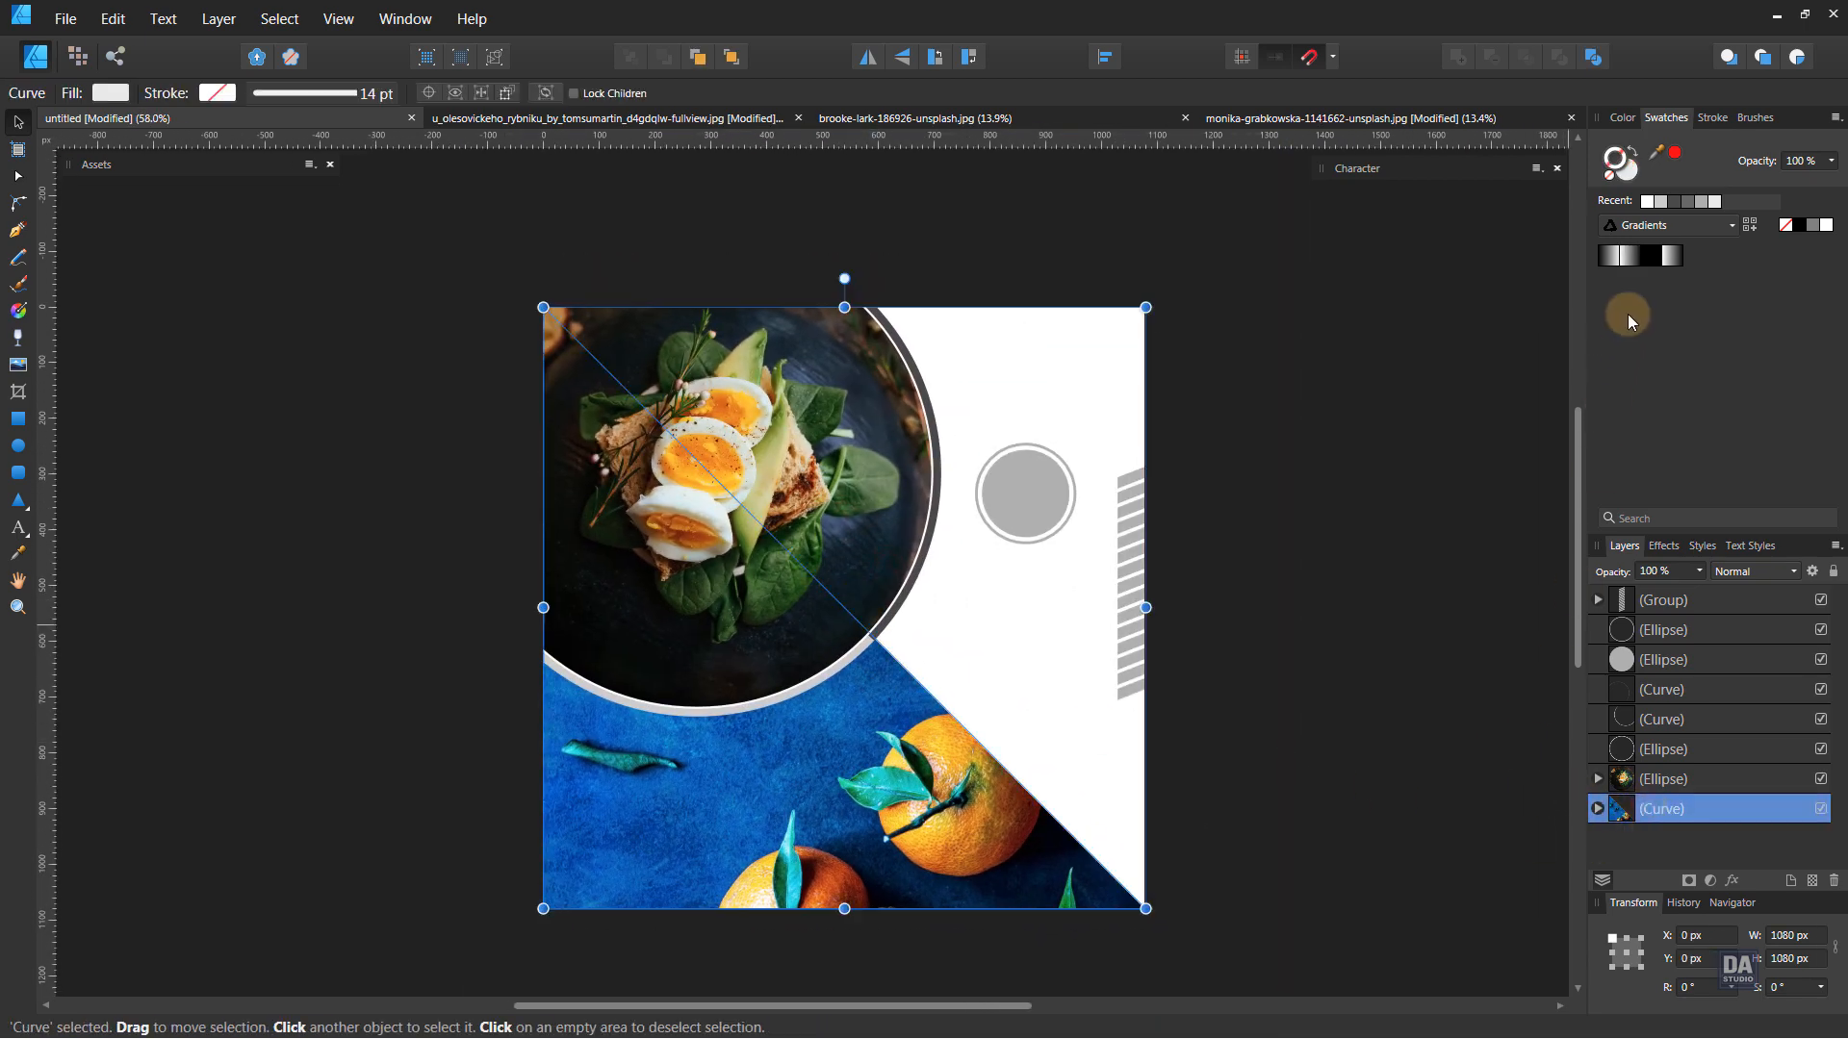
pyautogui.moveTo(1652, 164); pyautogui.dragTo(855, 847)
pyautogui.click(1671, 159)
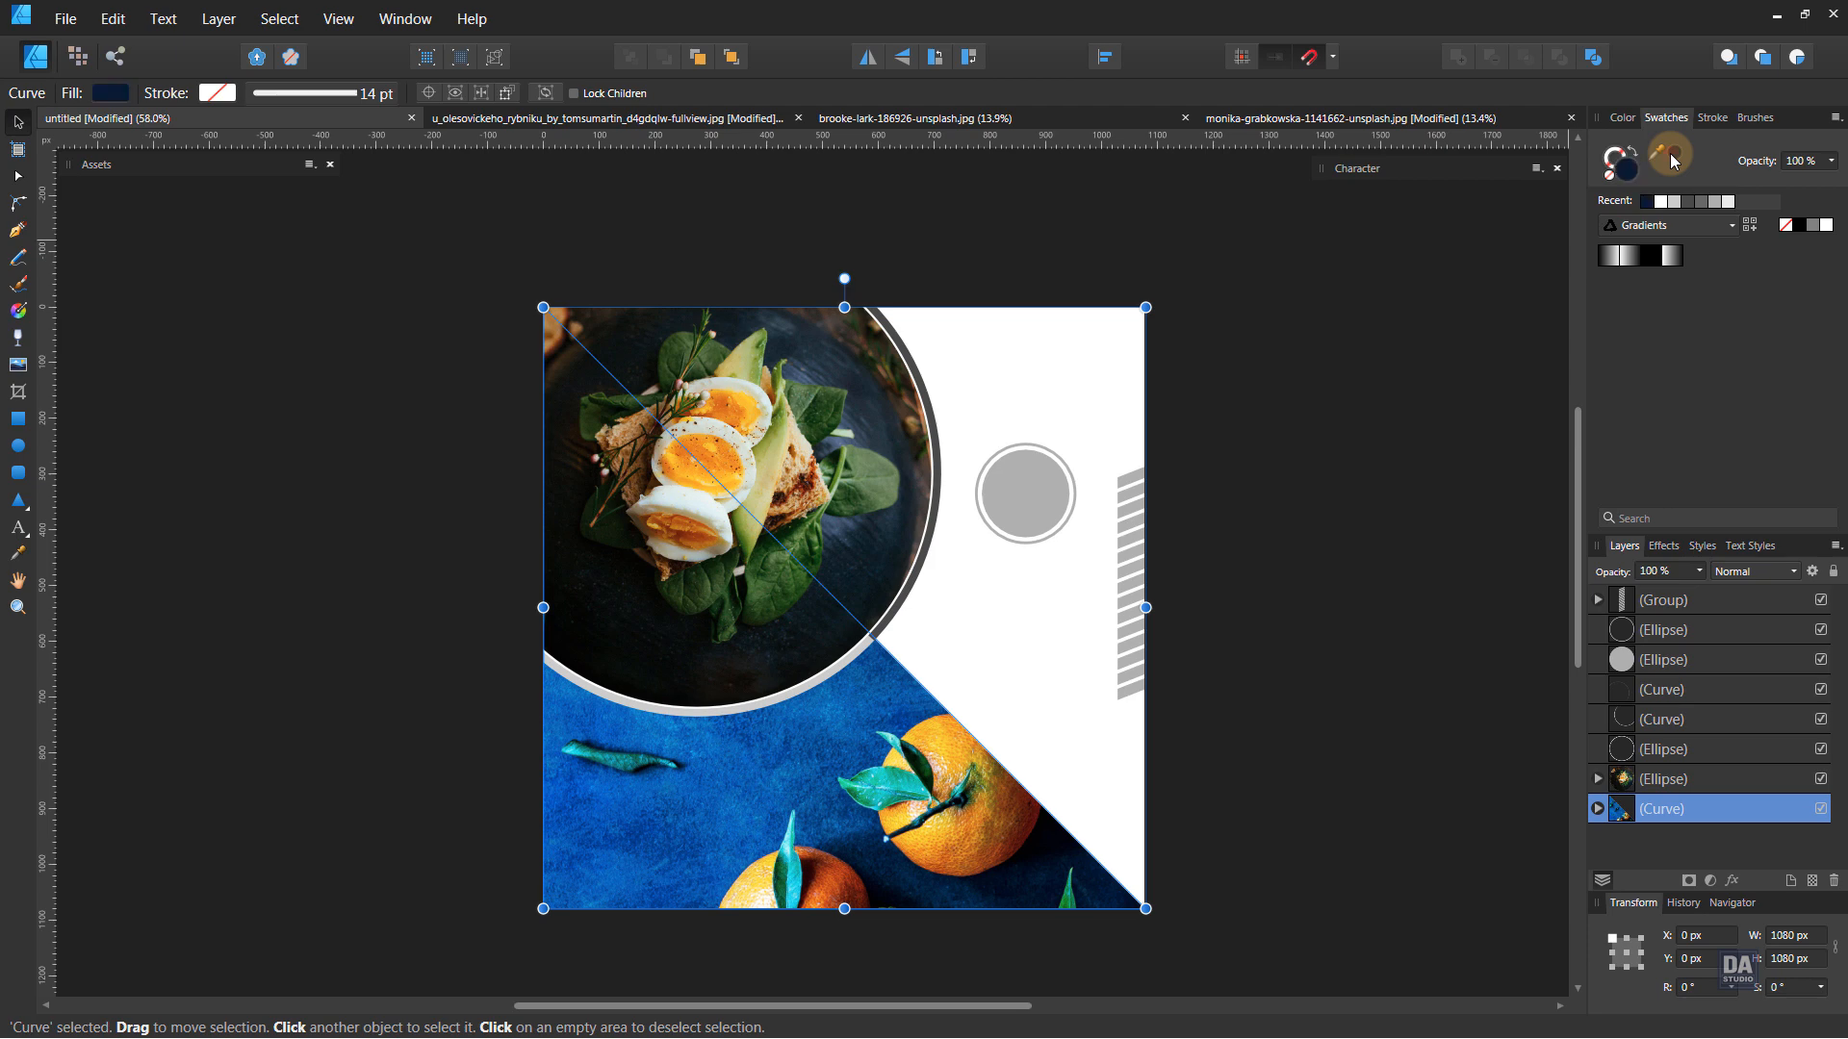
# - Lower the opacity of the oranges photo nested in the triangle to about 37%
pyautogui.click(1599, 811)
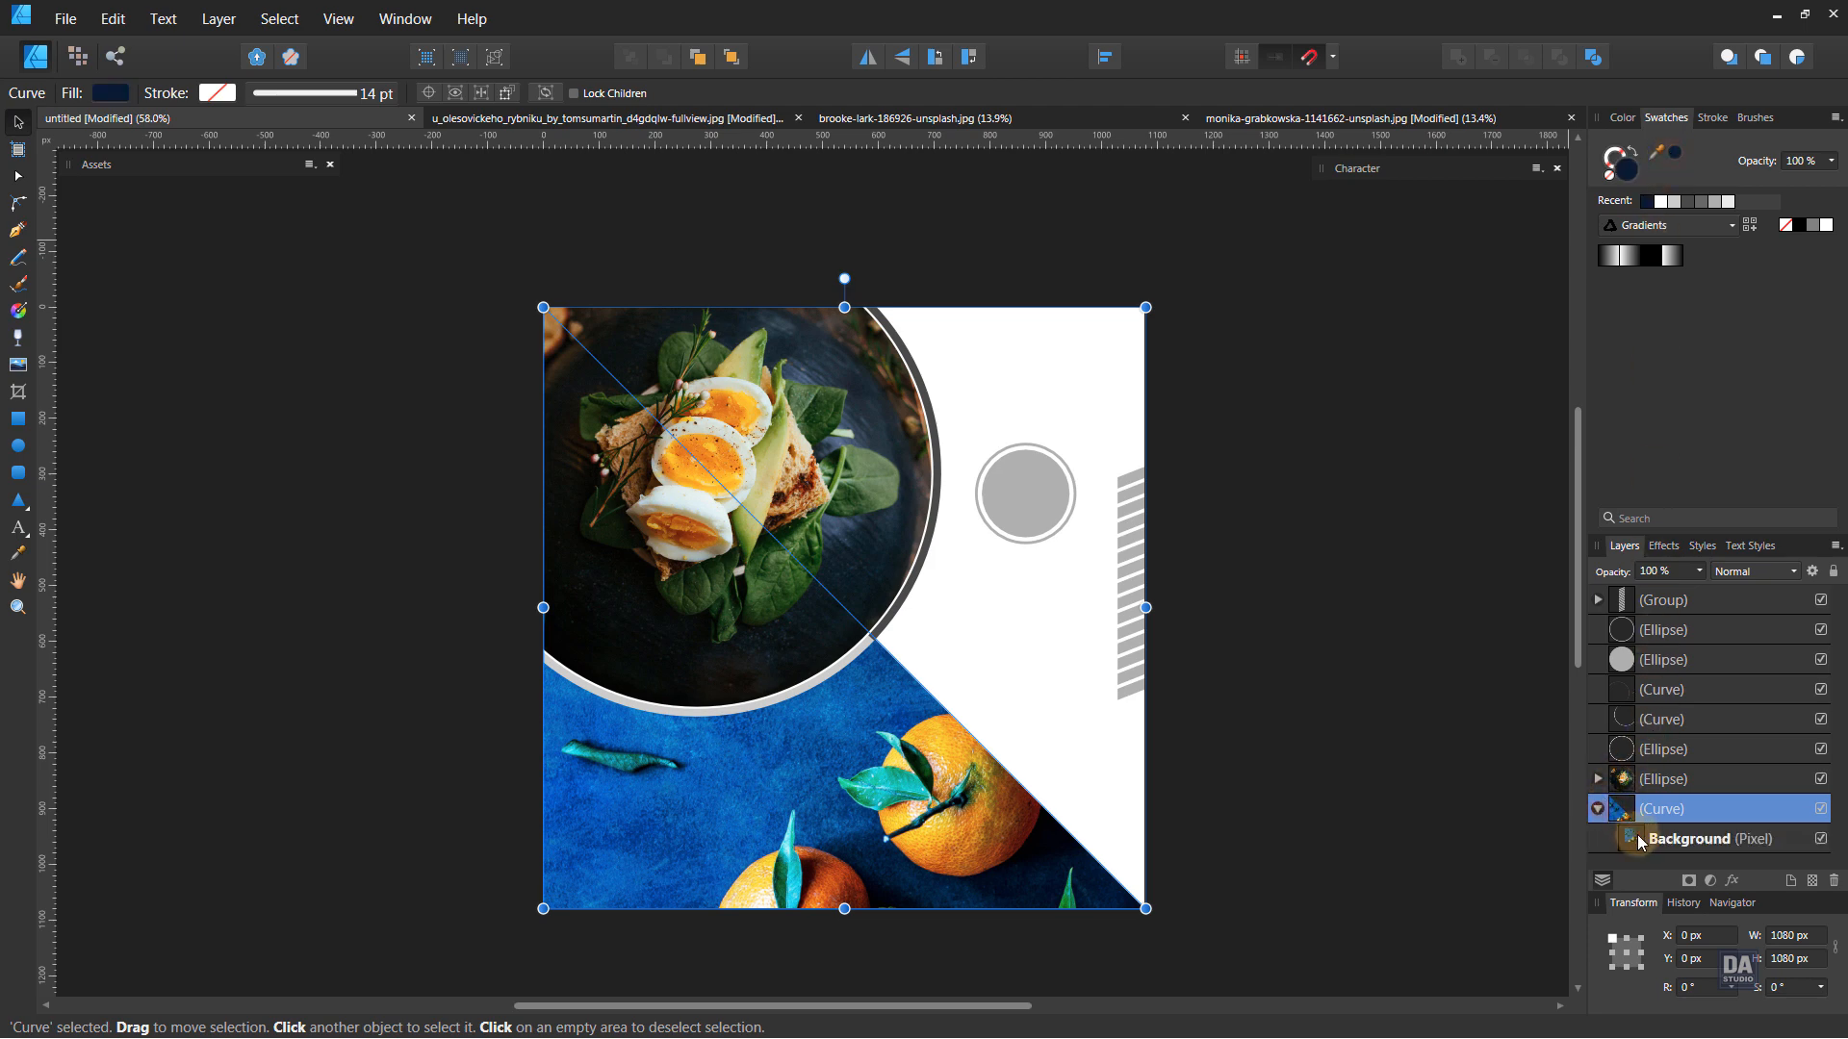
pyautogui.click(1704, 839)
pyautogui.click(1699, 572)
pyautogui.moveTo(1682, 593); pyautogui.dragTo(1623, 610)
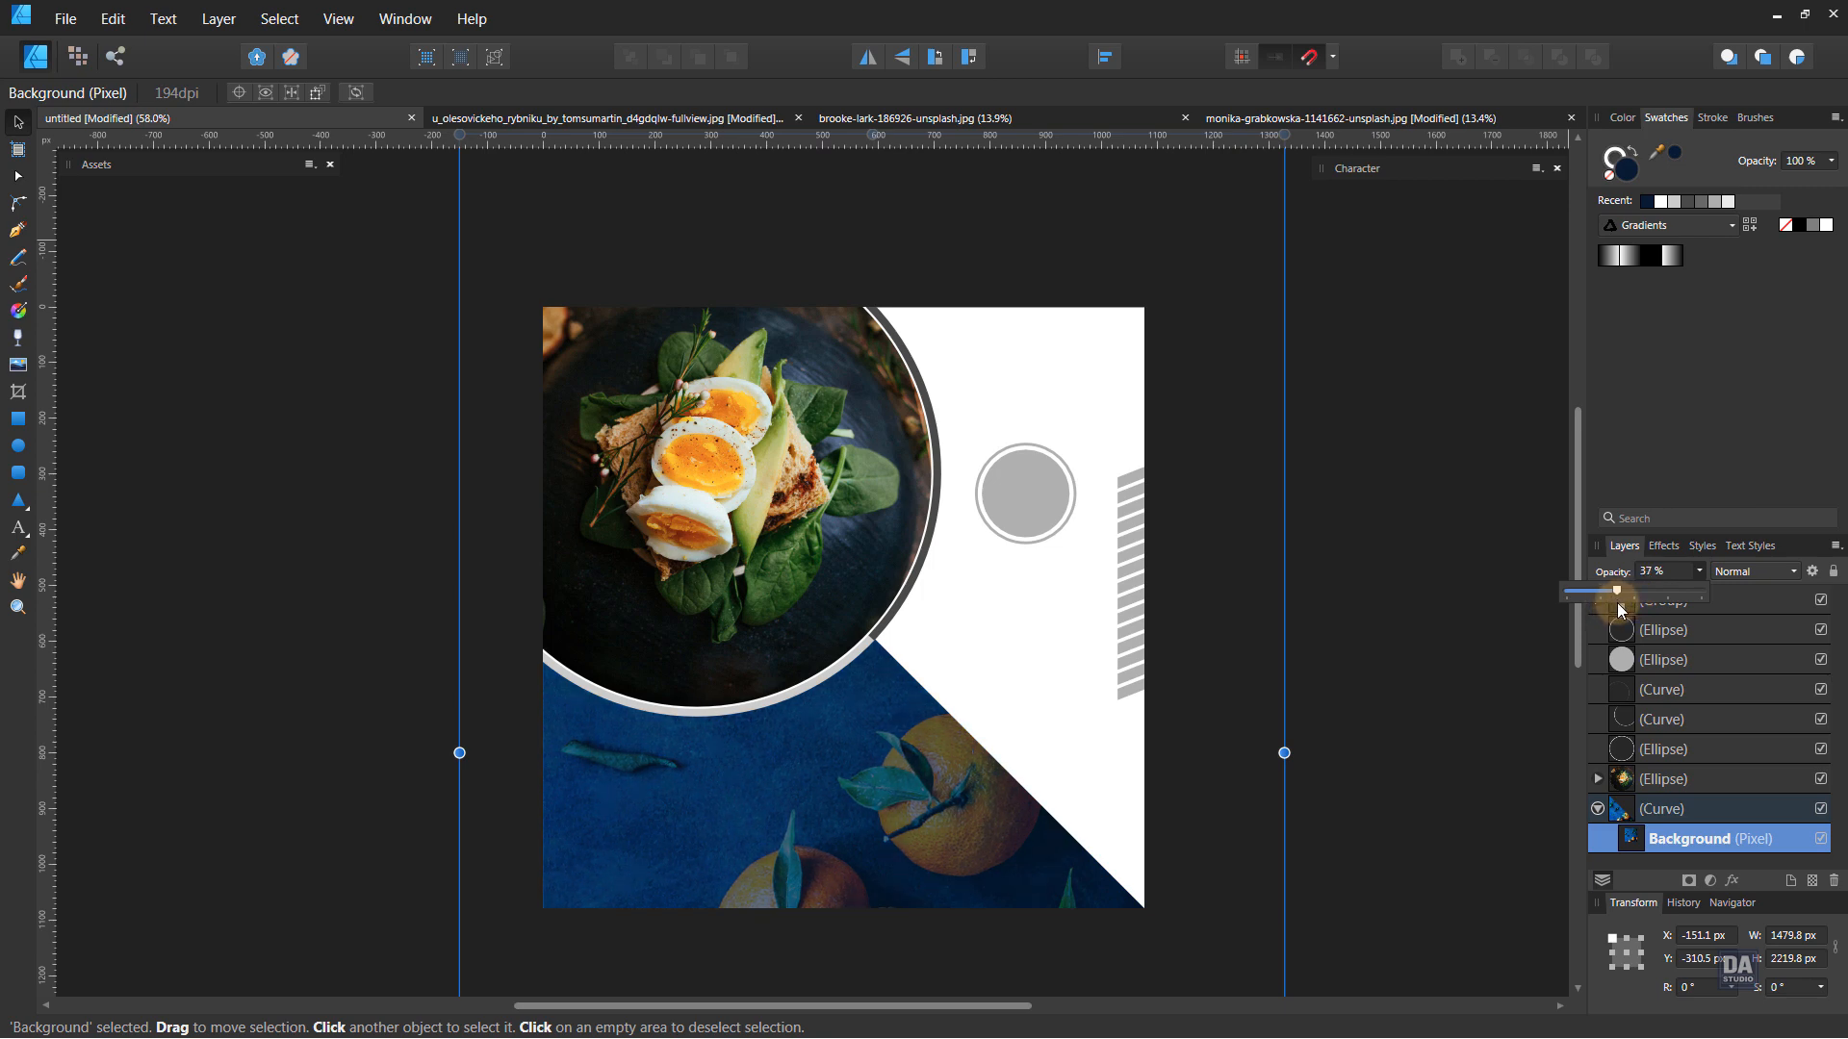
pyautogui.click(1386, 666)
pyautogui.press('z')
pyautogui.moveTo(1176, 693)
pyautogui.mouseDown()
pyautogui.moveTo(1152, 688)
pyautogui.moveTo(1188, 689)
pyautogui.mouseUp()
pyautogui.press('v')
# - Recolour the lower arc's stroke egg-yolk yellow and the upper arc's stroke dark navy, sampling both colours from the photos
pyautogui.click(778, 678)
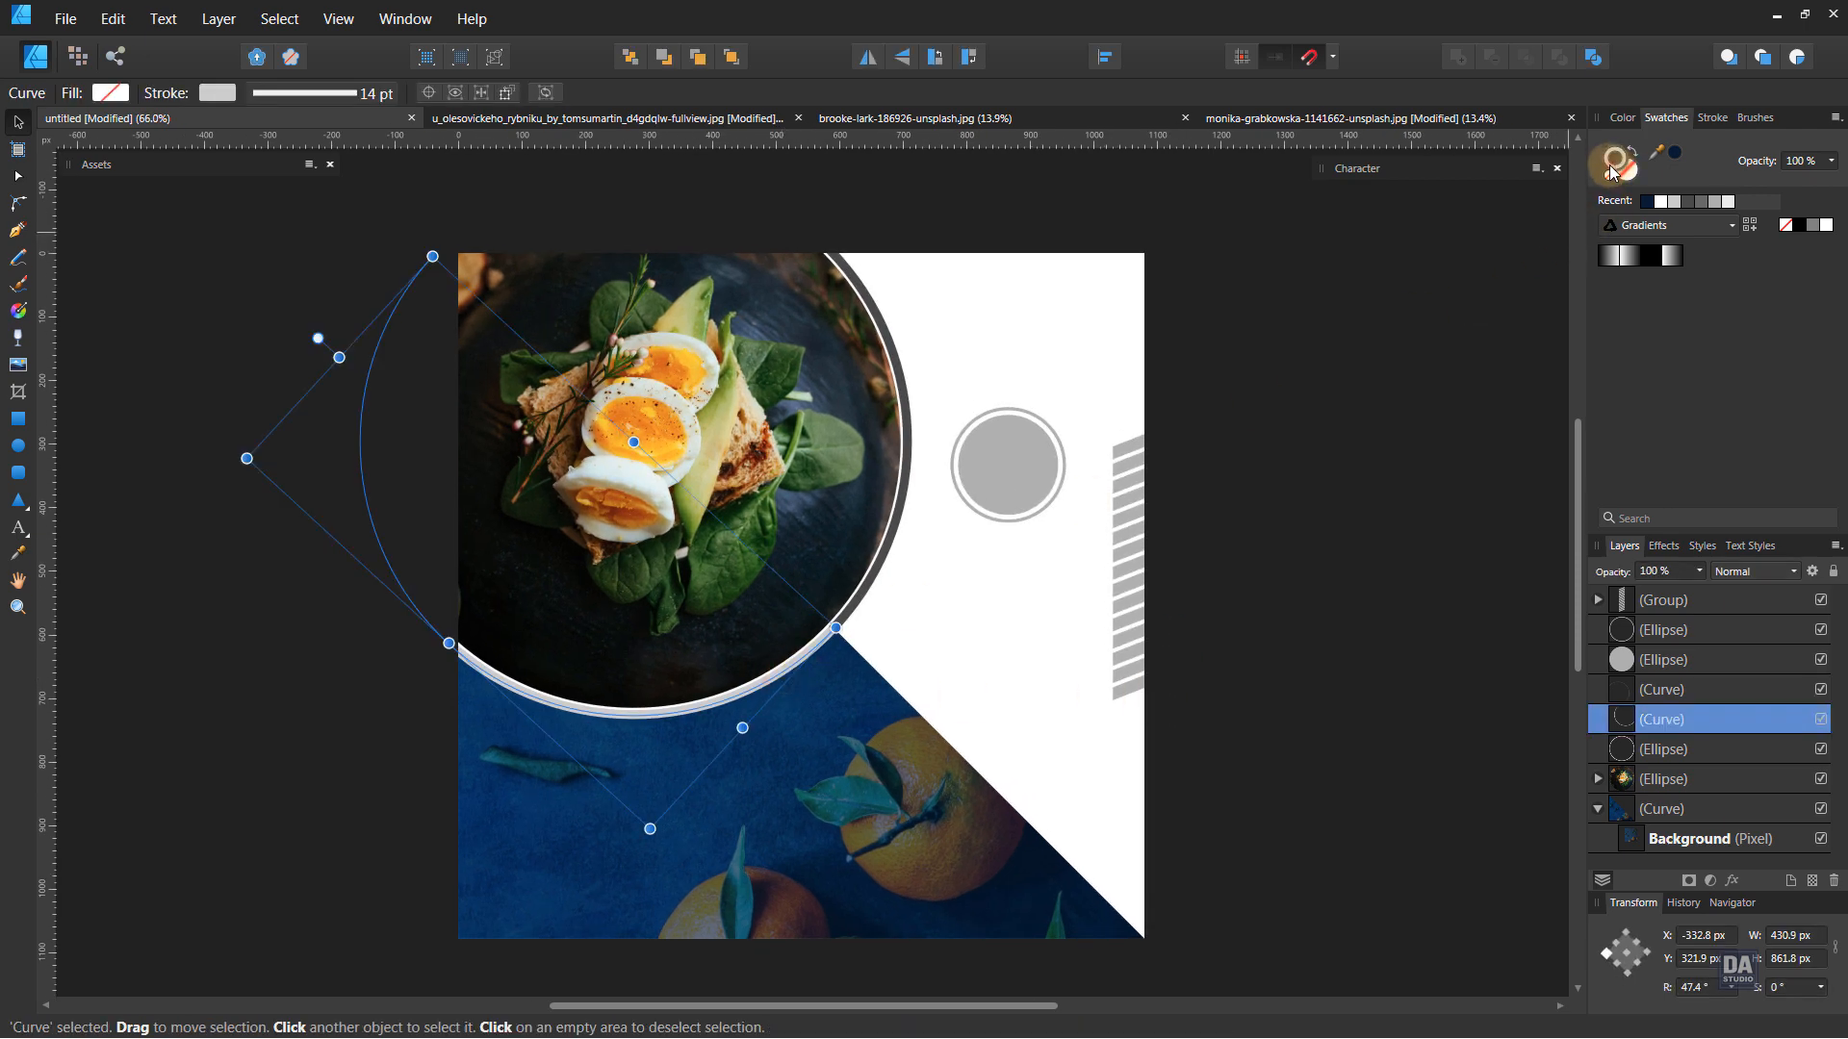
pyautogui.moveTo(1658, 157); pyautogui.dragTo(691, 360)
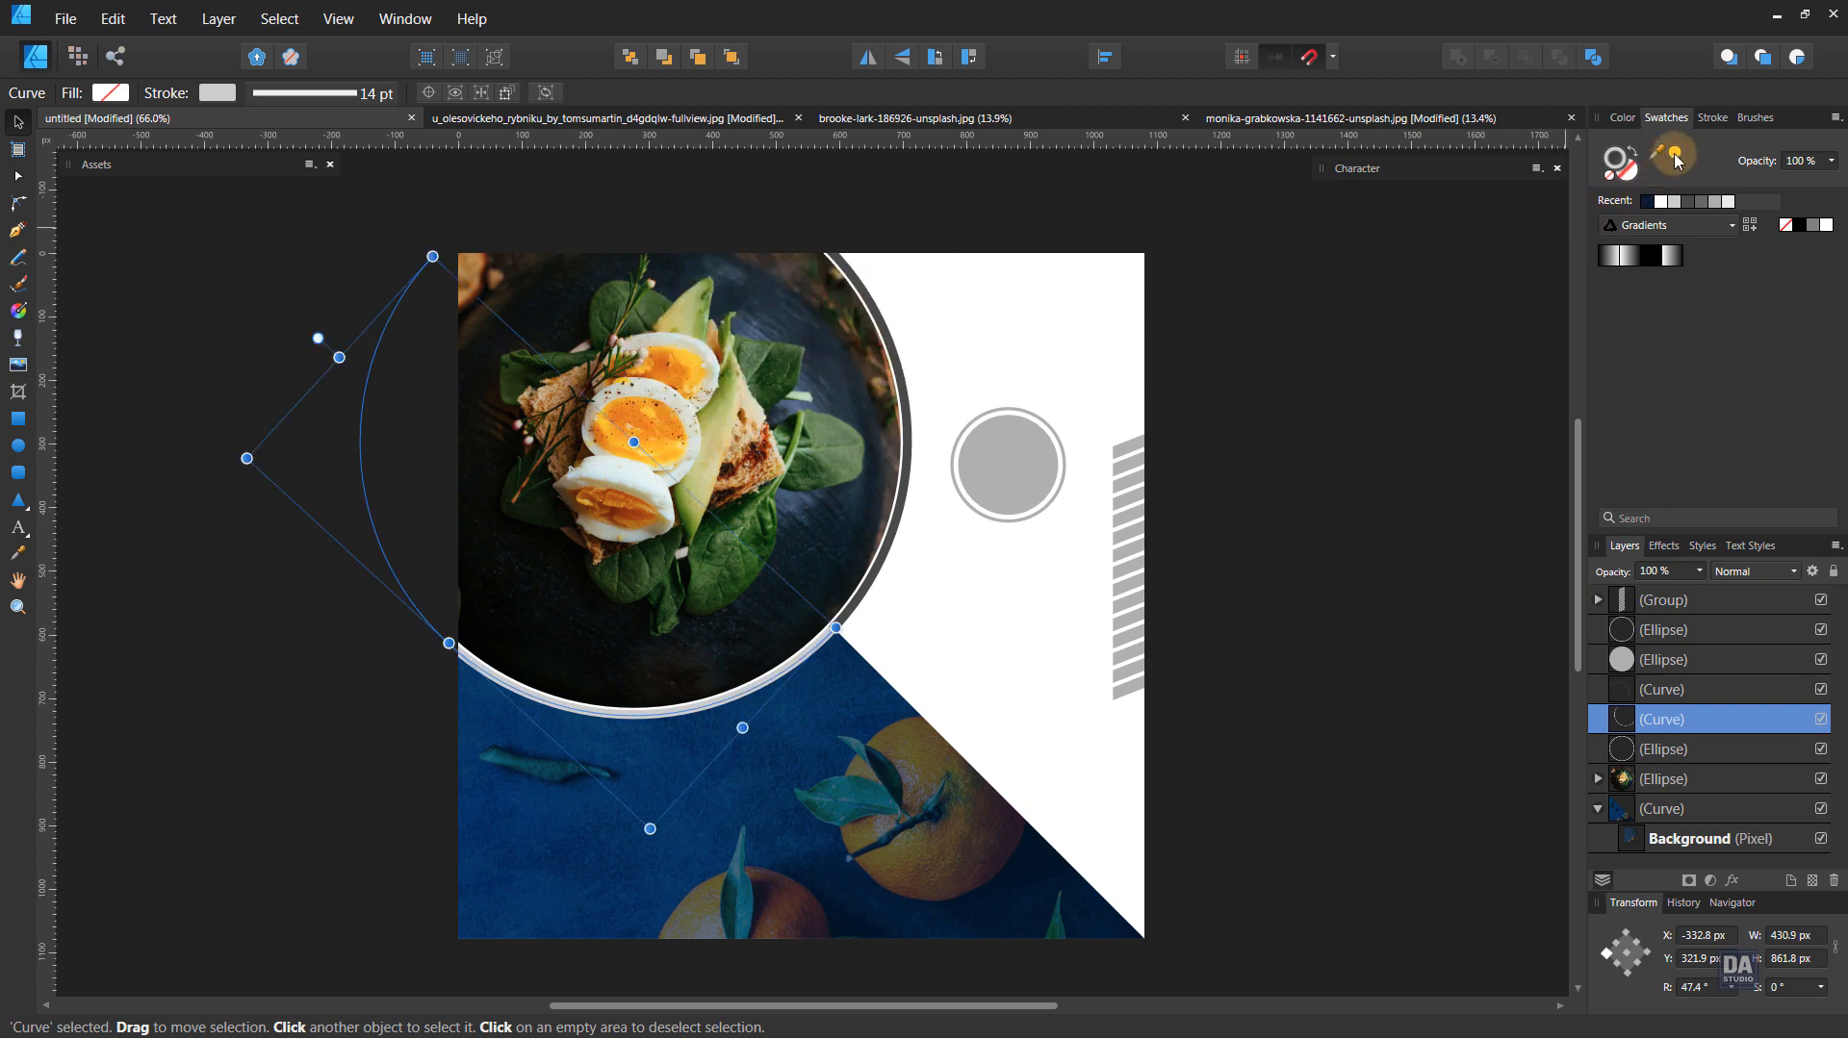
pyautogui.click(901, 518)
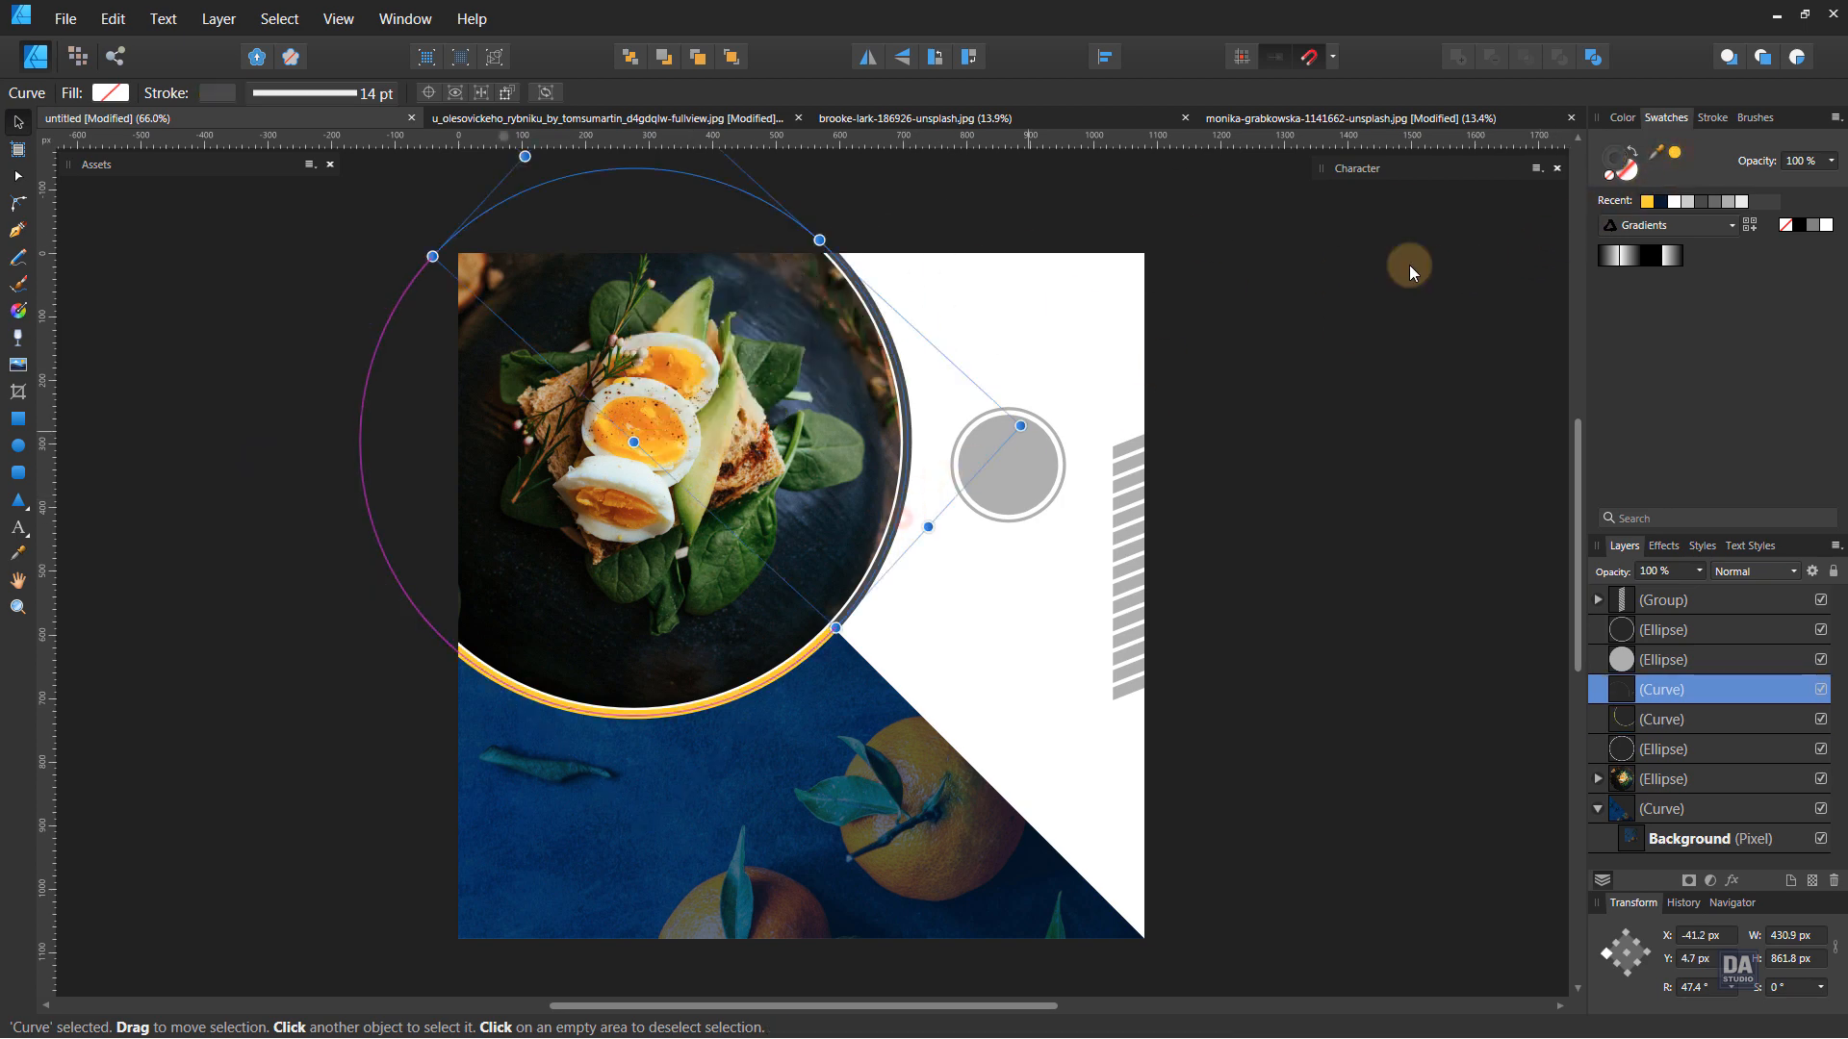
pyautogui.moveTo(1677, 161)
pyautogui.mouseDown()
pyautogui.moveTo(800, 762)
pyautogui.moveTo(840, 905)
pyautogui.mouseUp()
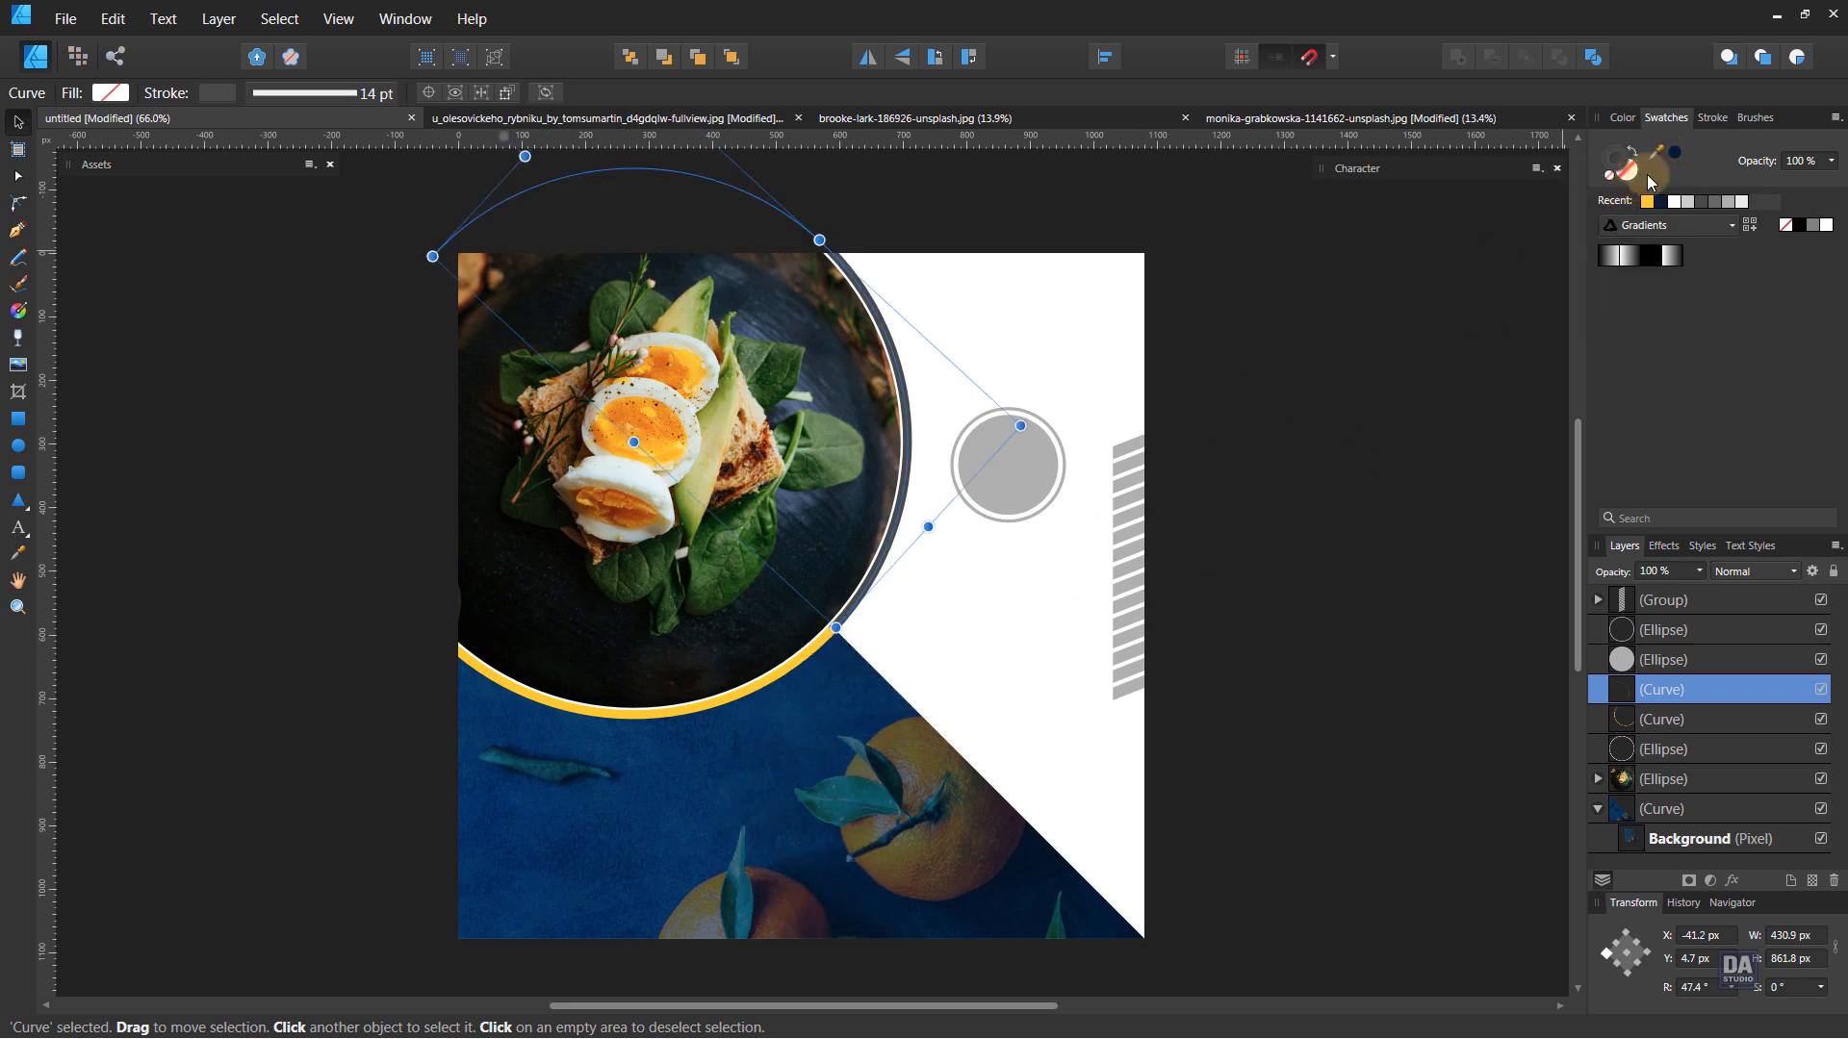
pyautogui.click(1377, 429)
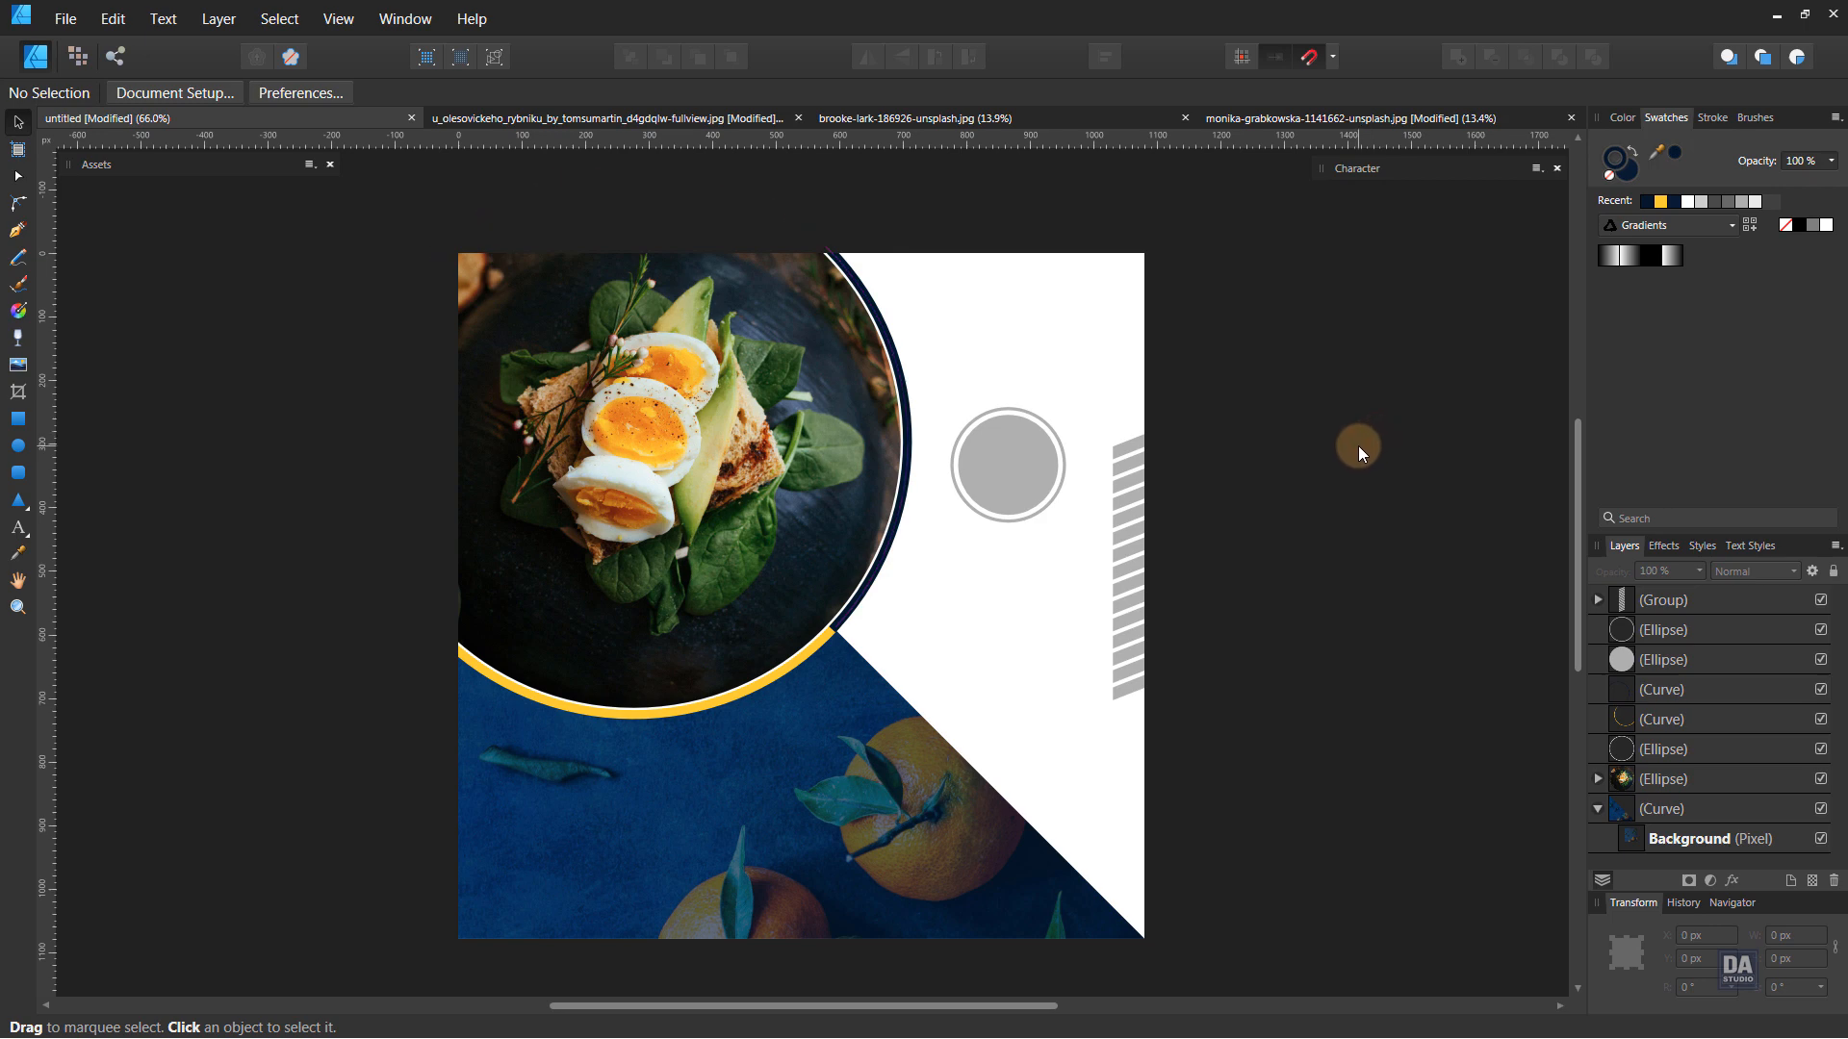
# - Unlock the smoothie photo in its own document, scale it down to about 1854 × 2782 px and copy it
pyautogui.click(1117, 117)
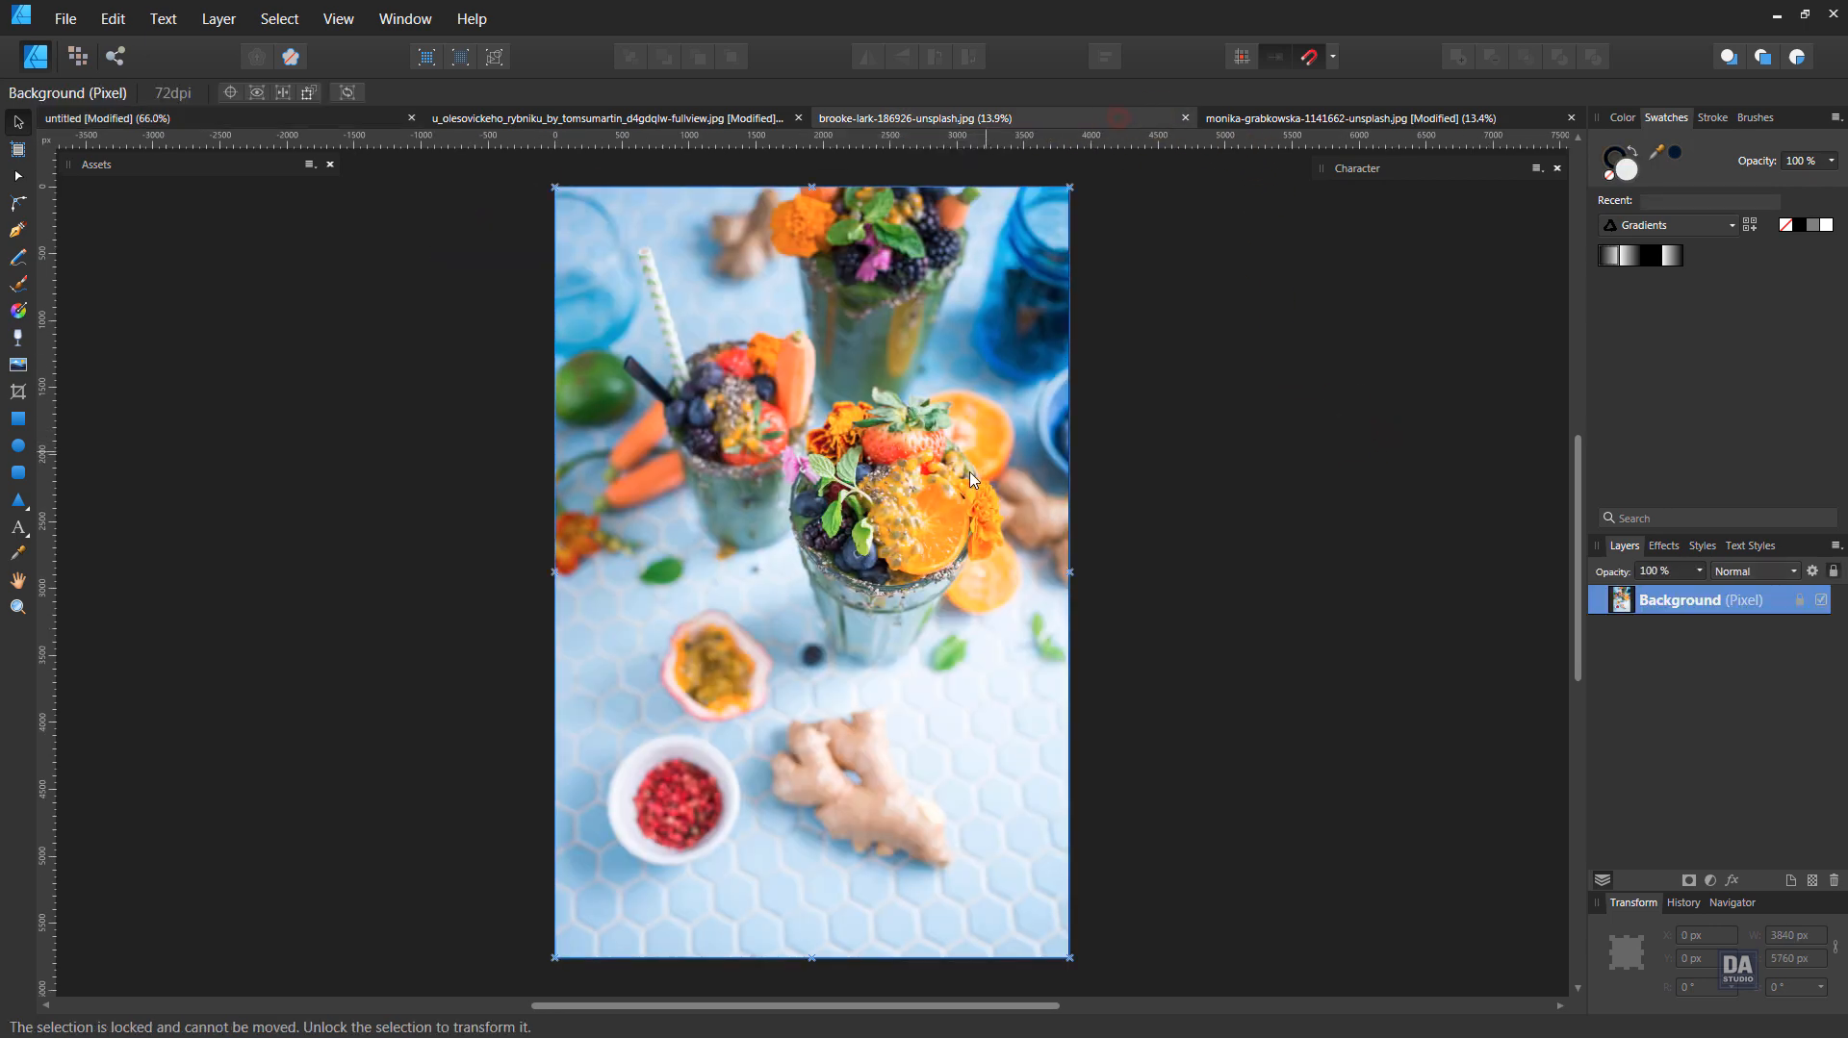
pyautogui.click(1797, 599)
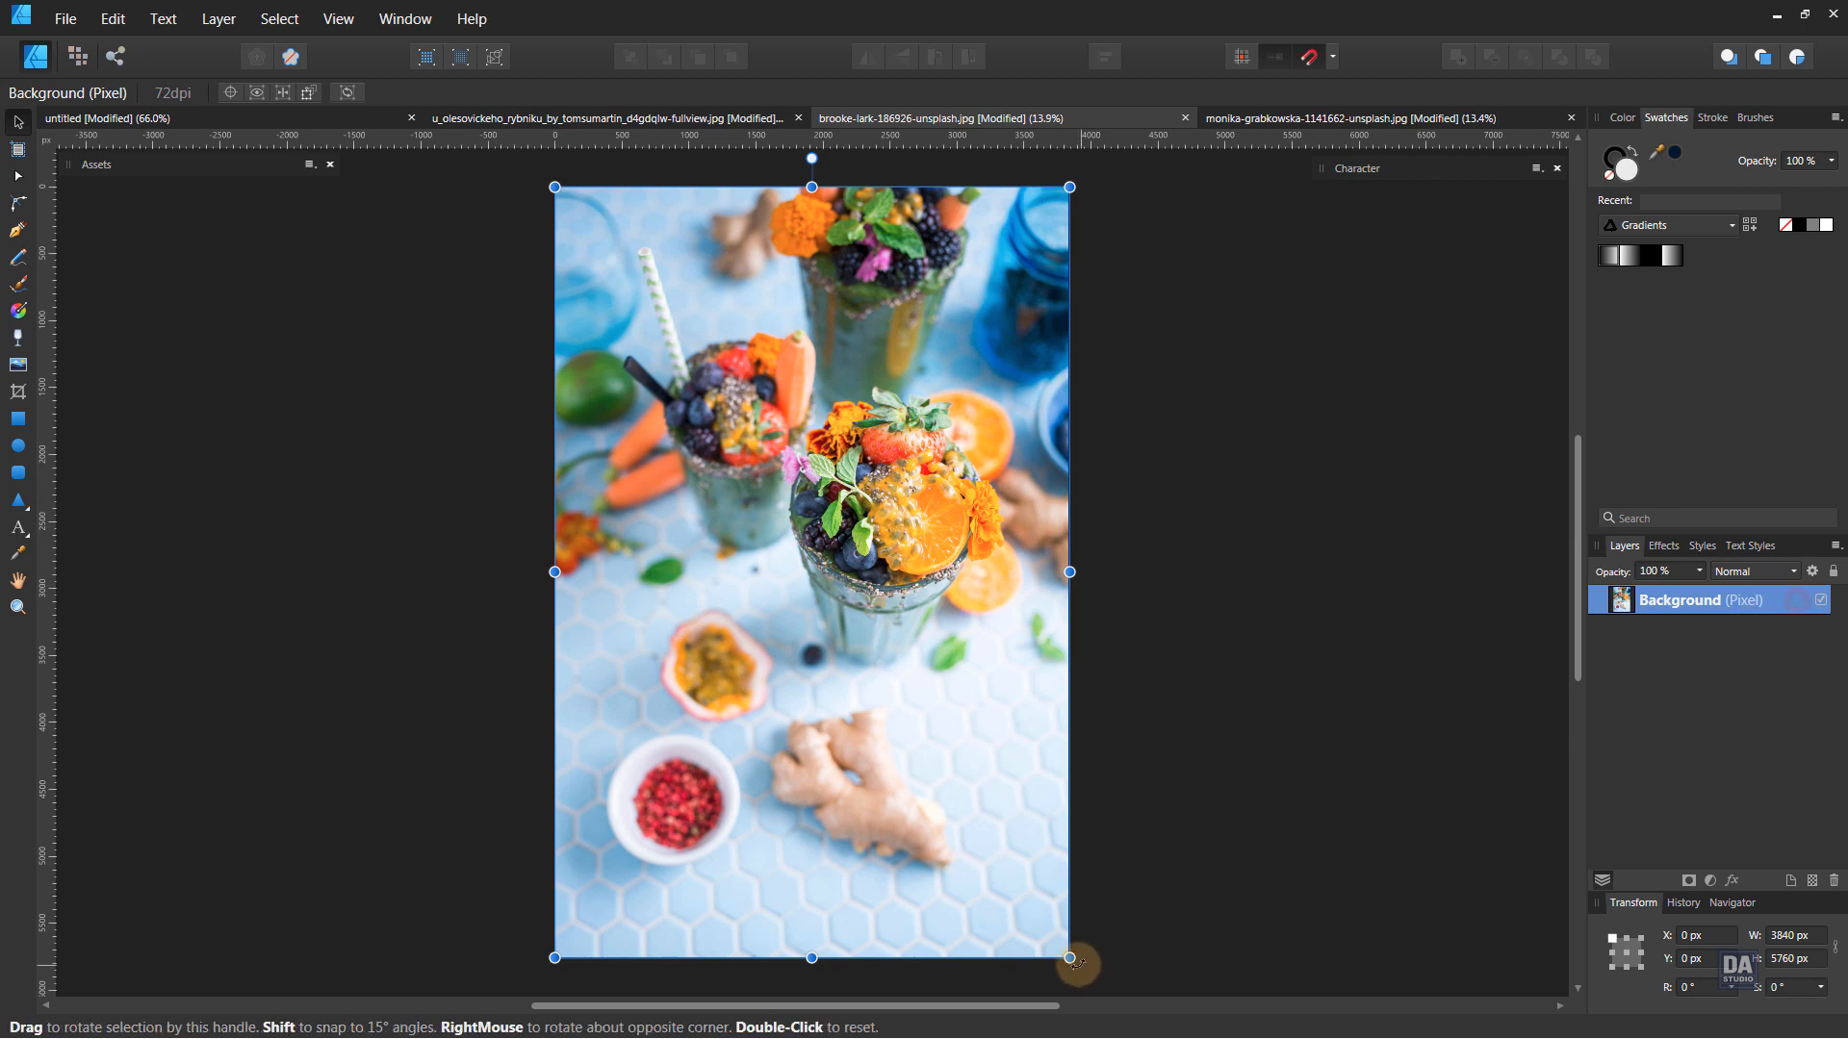
pyautogui.moveTo(1070, 957); pyautogui.dragTo(803, 560)
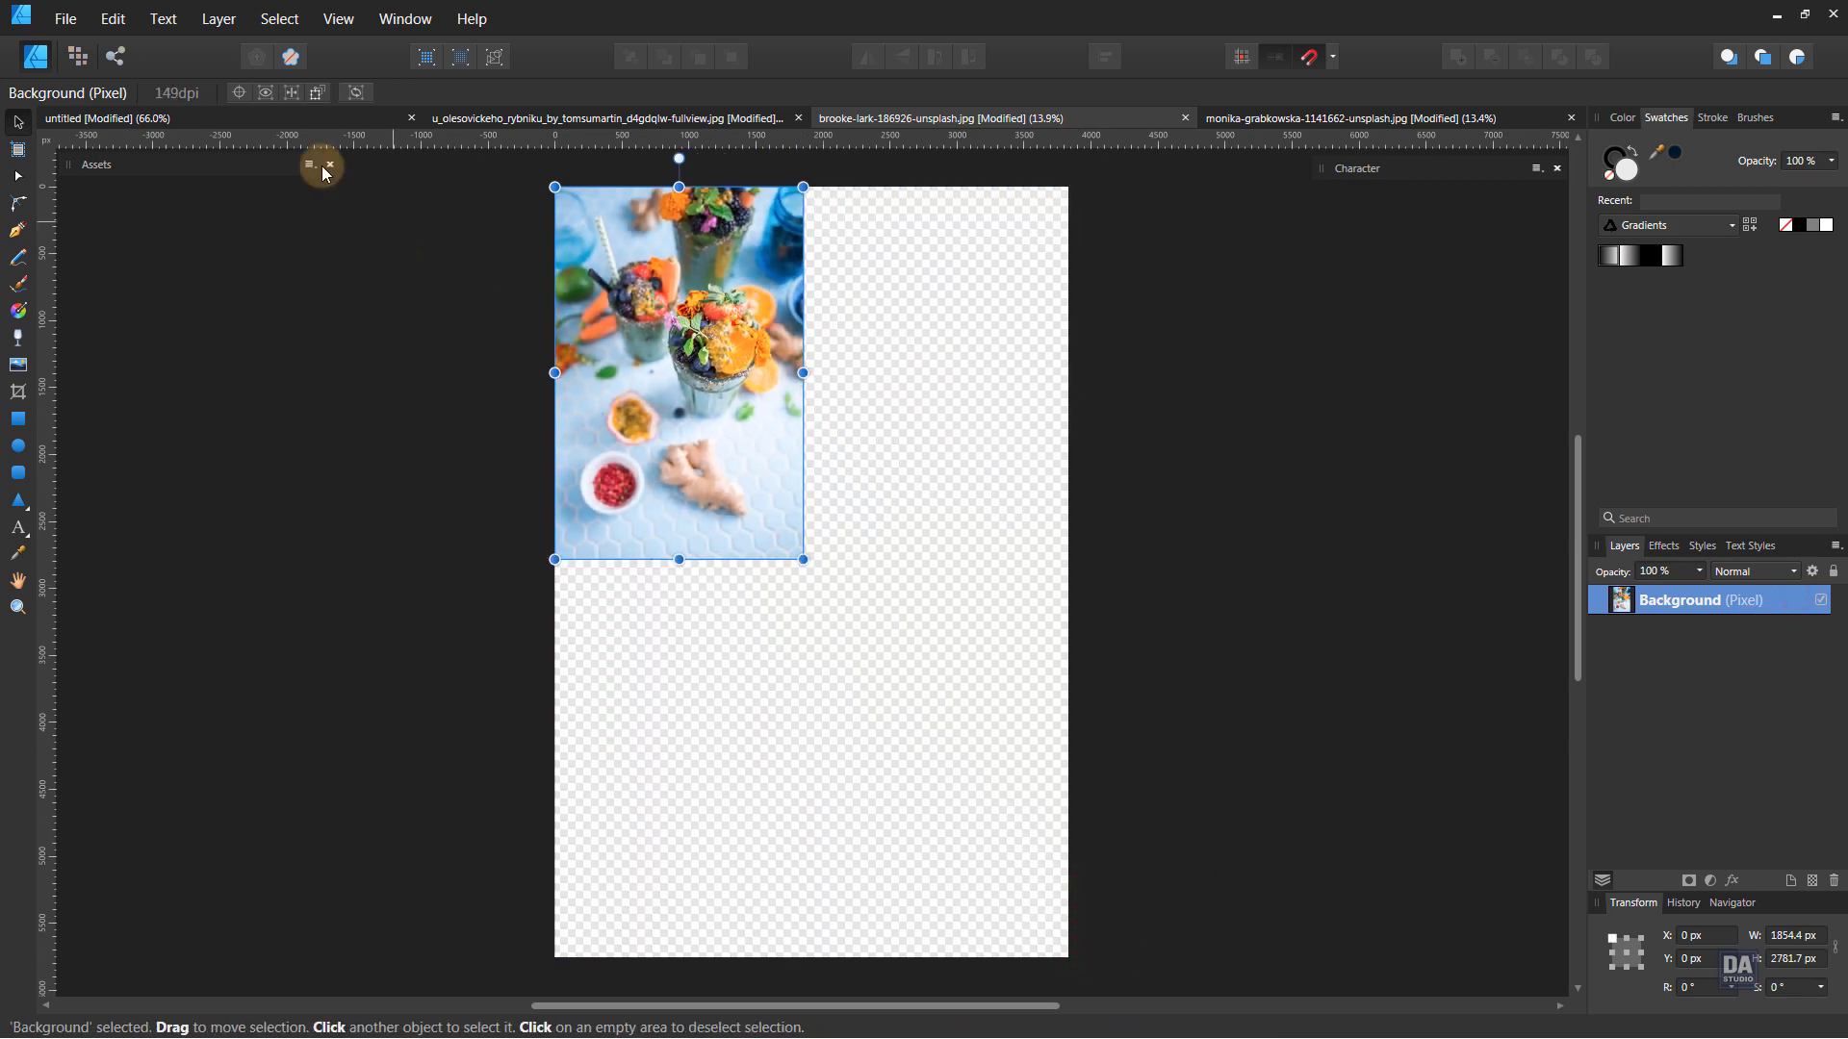
pyautogui.click(107, 19)
pyautogui.click(86, 109)
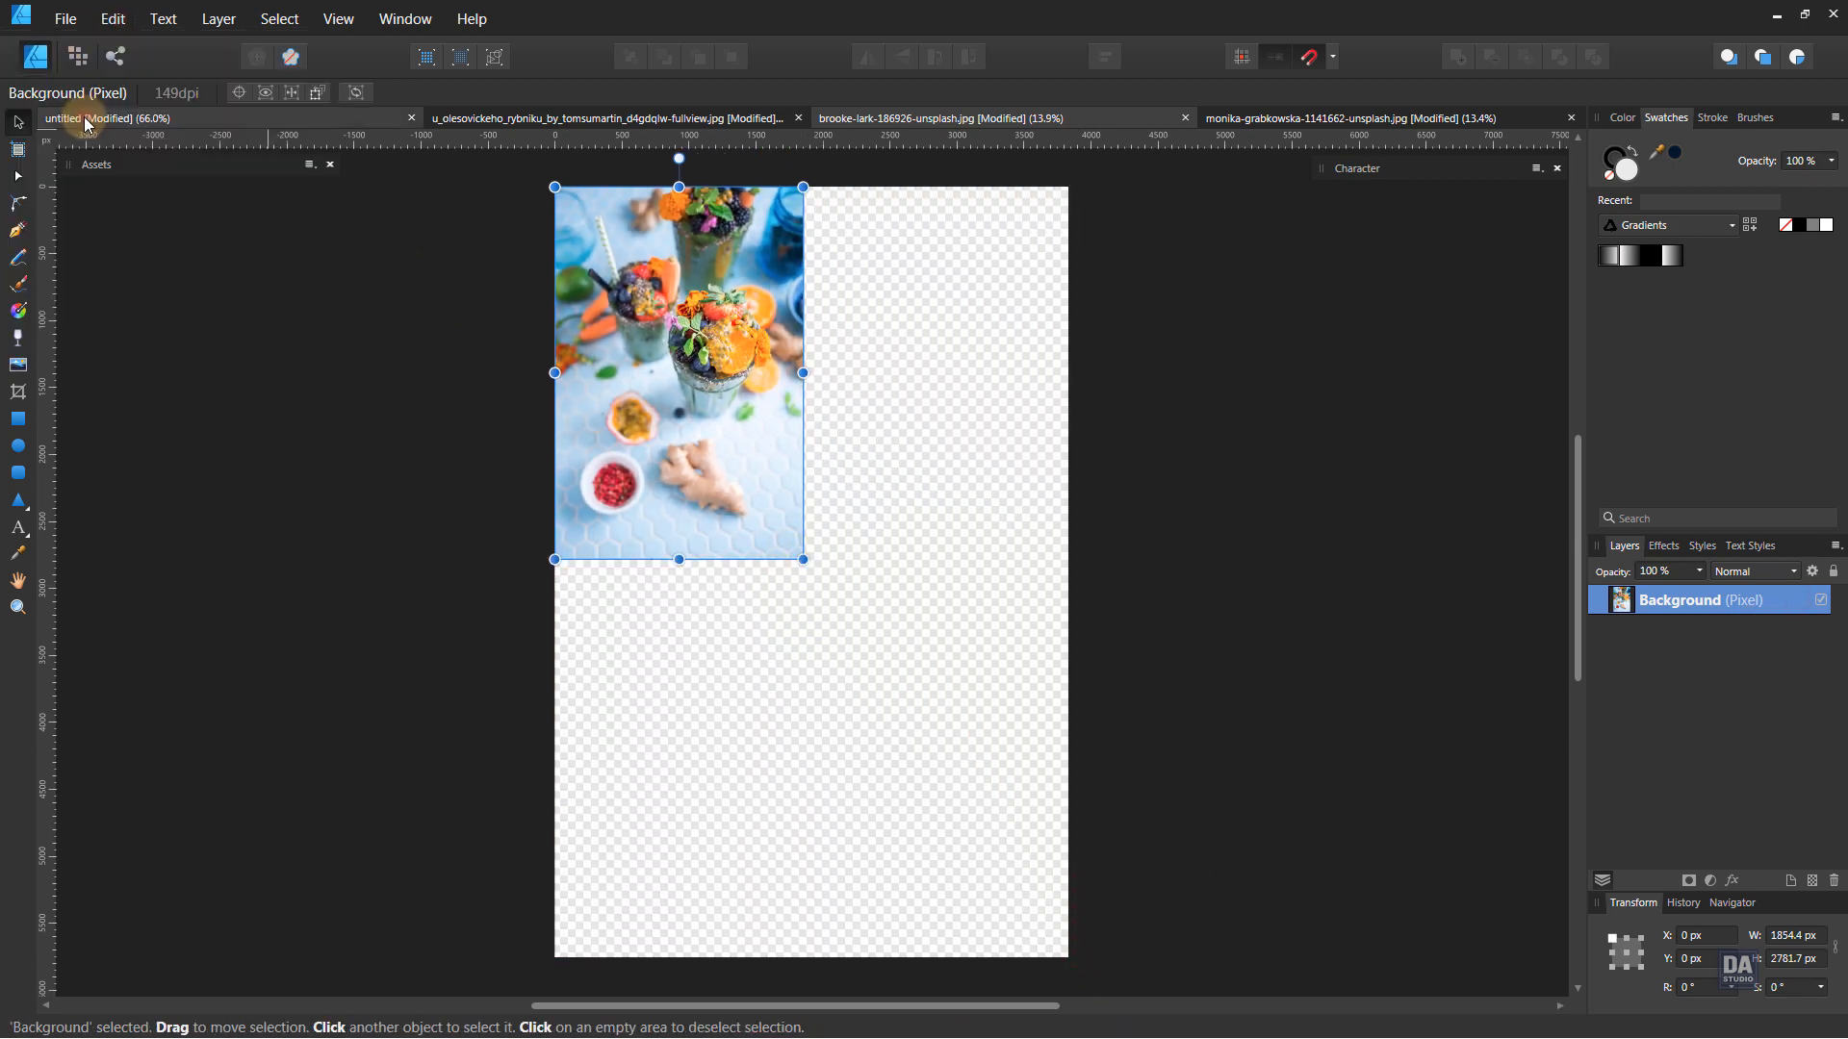
# - Paste the smoothie photo into the untitled design and resize it to about 1702 × 2553 px, covering the whole artboard
pyautogui.click(96, 118)
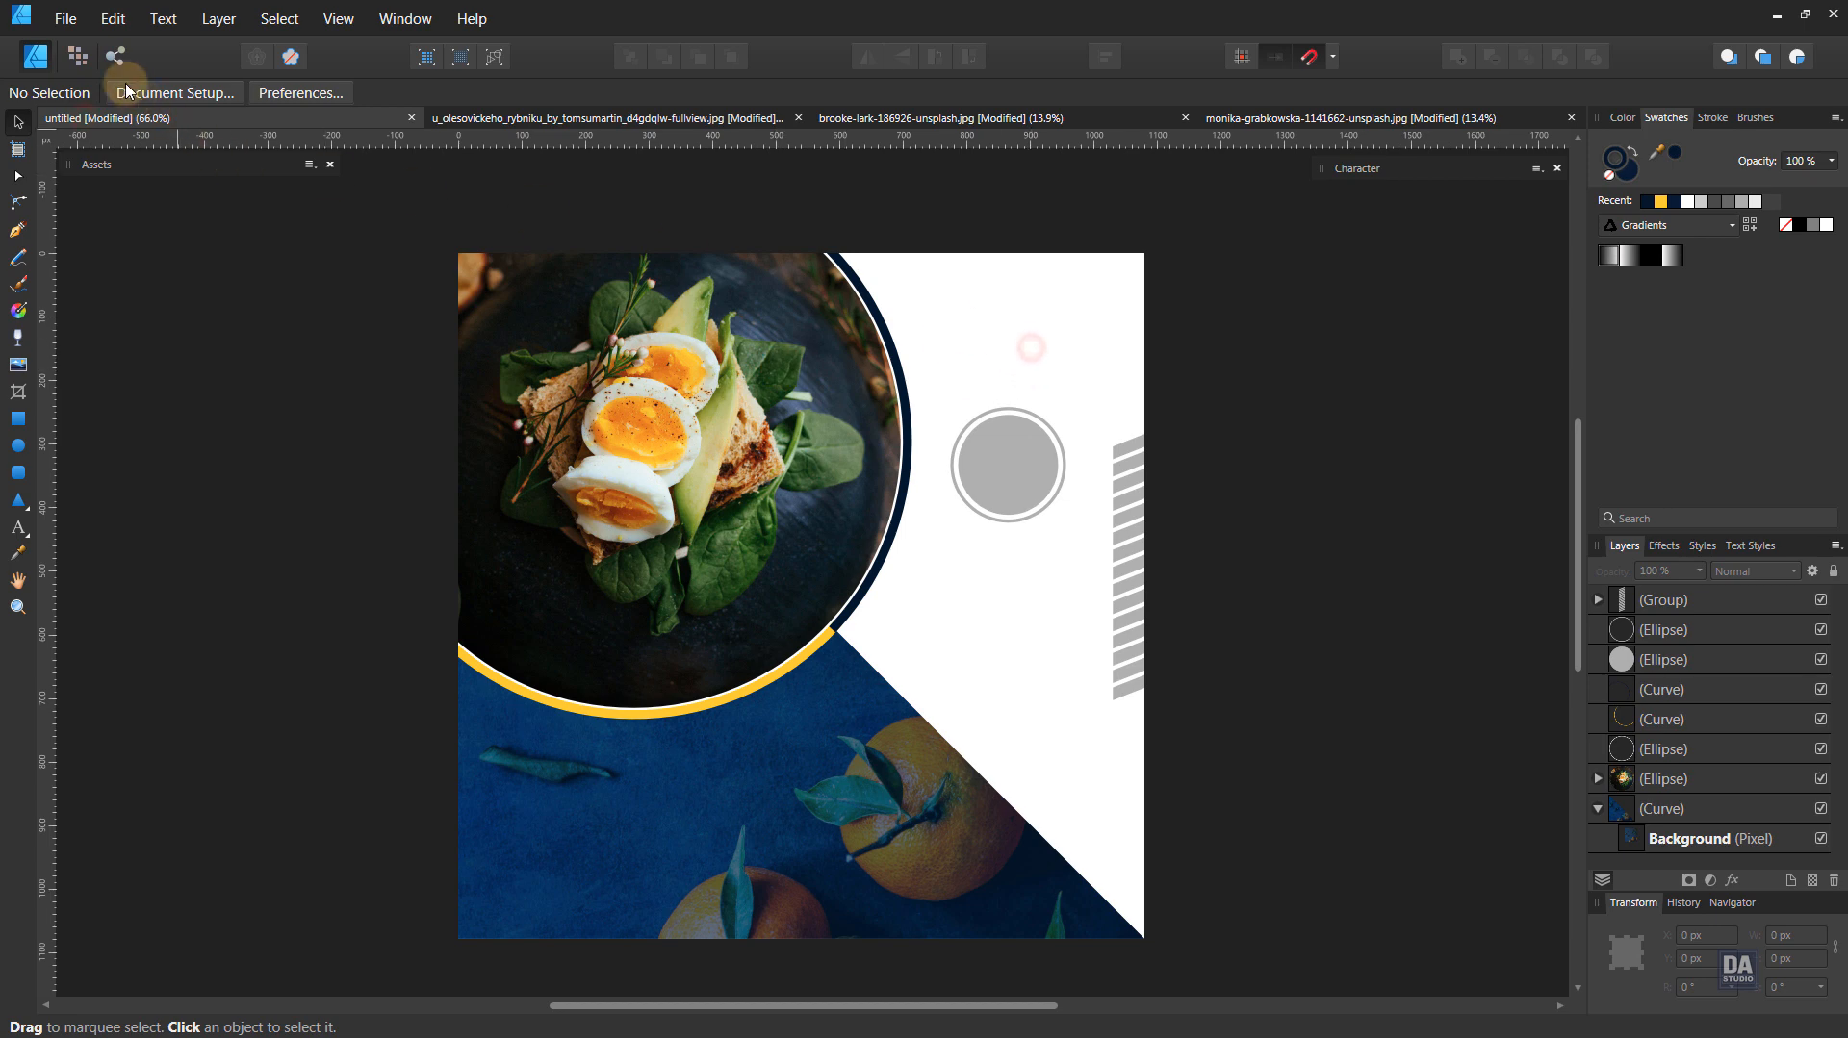
pyautogui.click(108, 20)
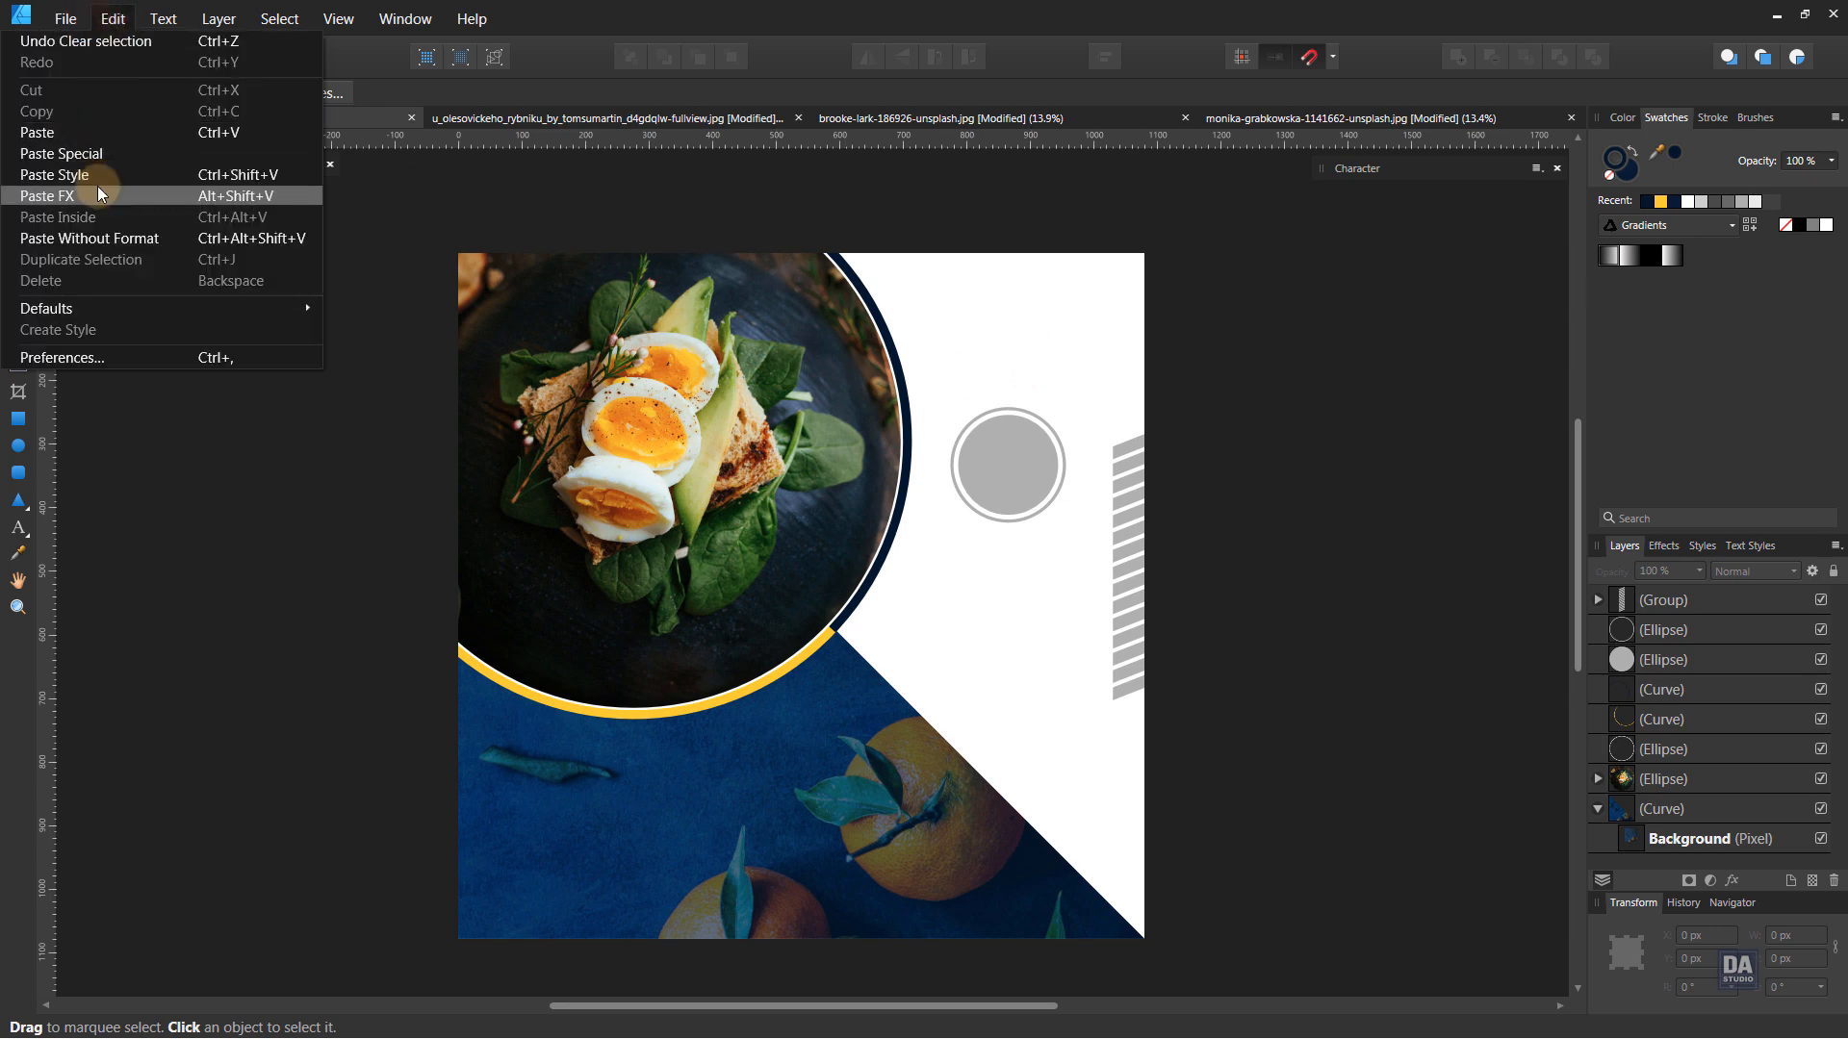
pyautogui.click(100, 135)
pyautogui.moveTo(522, 436); pyautogui.dragTo(851, 671)
pyautogui.scroll(-2, 881, 707)
pyautogui.moveTo(913, 849); pyautogui.dragTo(945, 766)
pyautogui.moveTo(1062, 960); pyautogui.dragTo(1021, 893)
pyautogui.moveTo(932, 743); pyautogui.dragTo(934, 766)
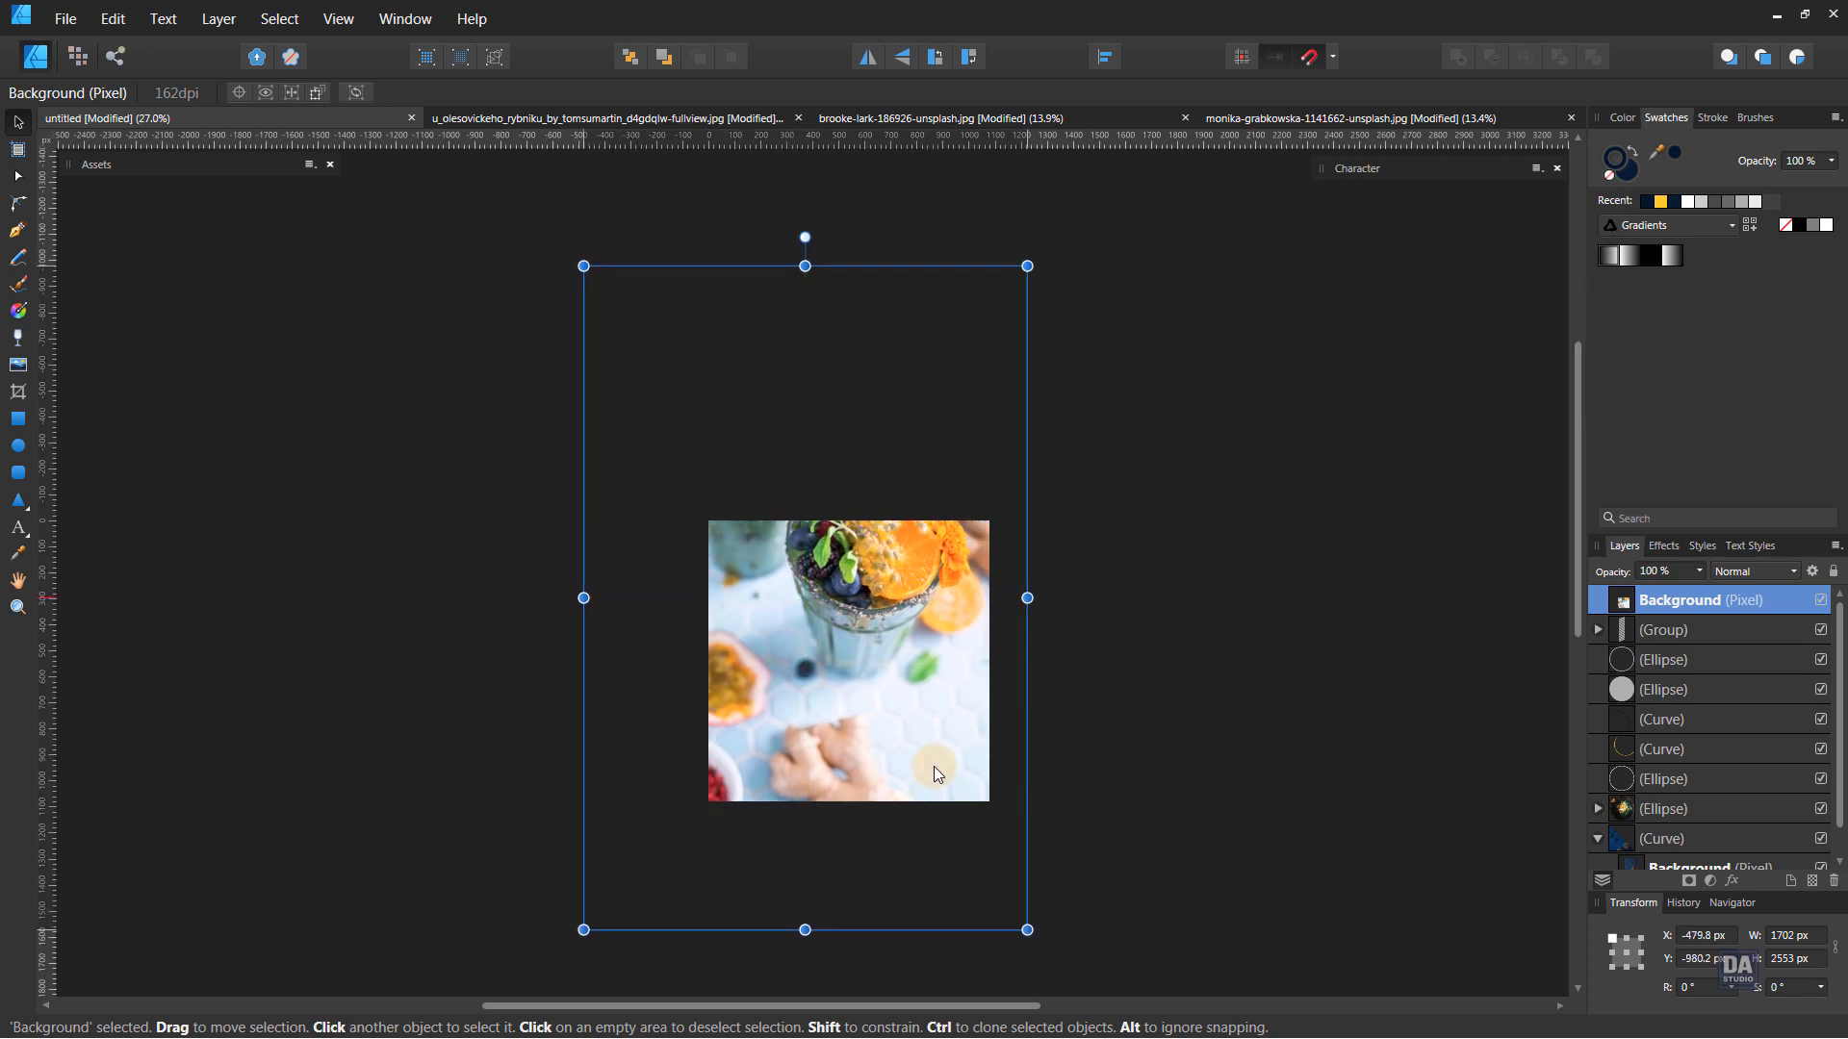
# - Send the smoothie photo behind all other layers, shift it upward and shrink it to about 1622 × 2434 px
pyautogui.moveTo(1781, 598); pyautogui.dragTo(1769, 879)
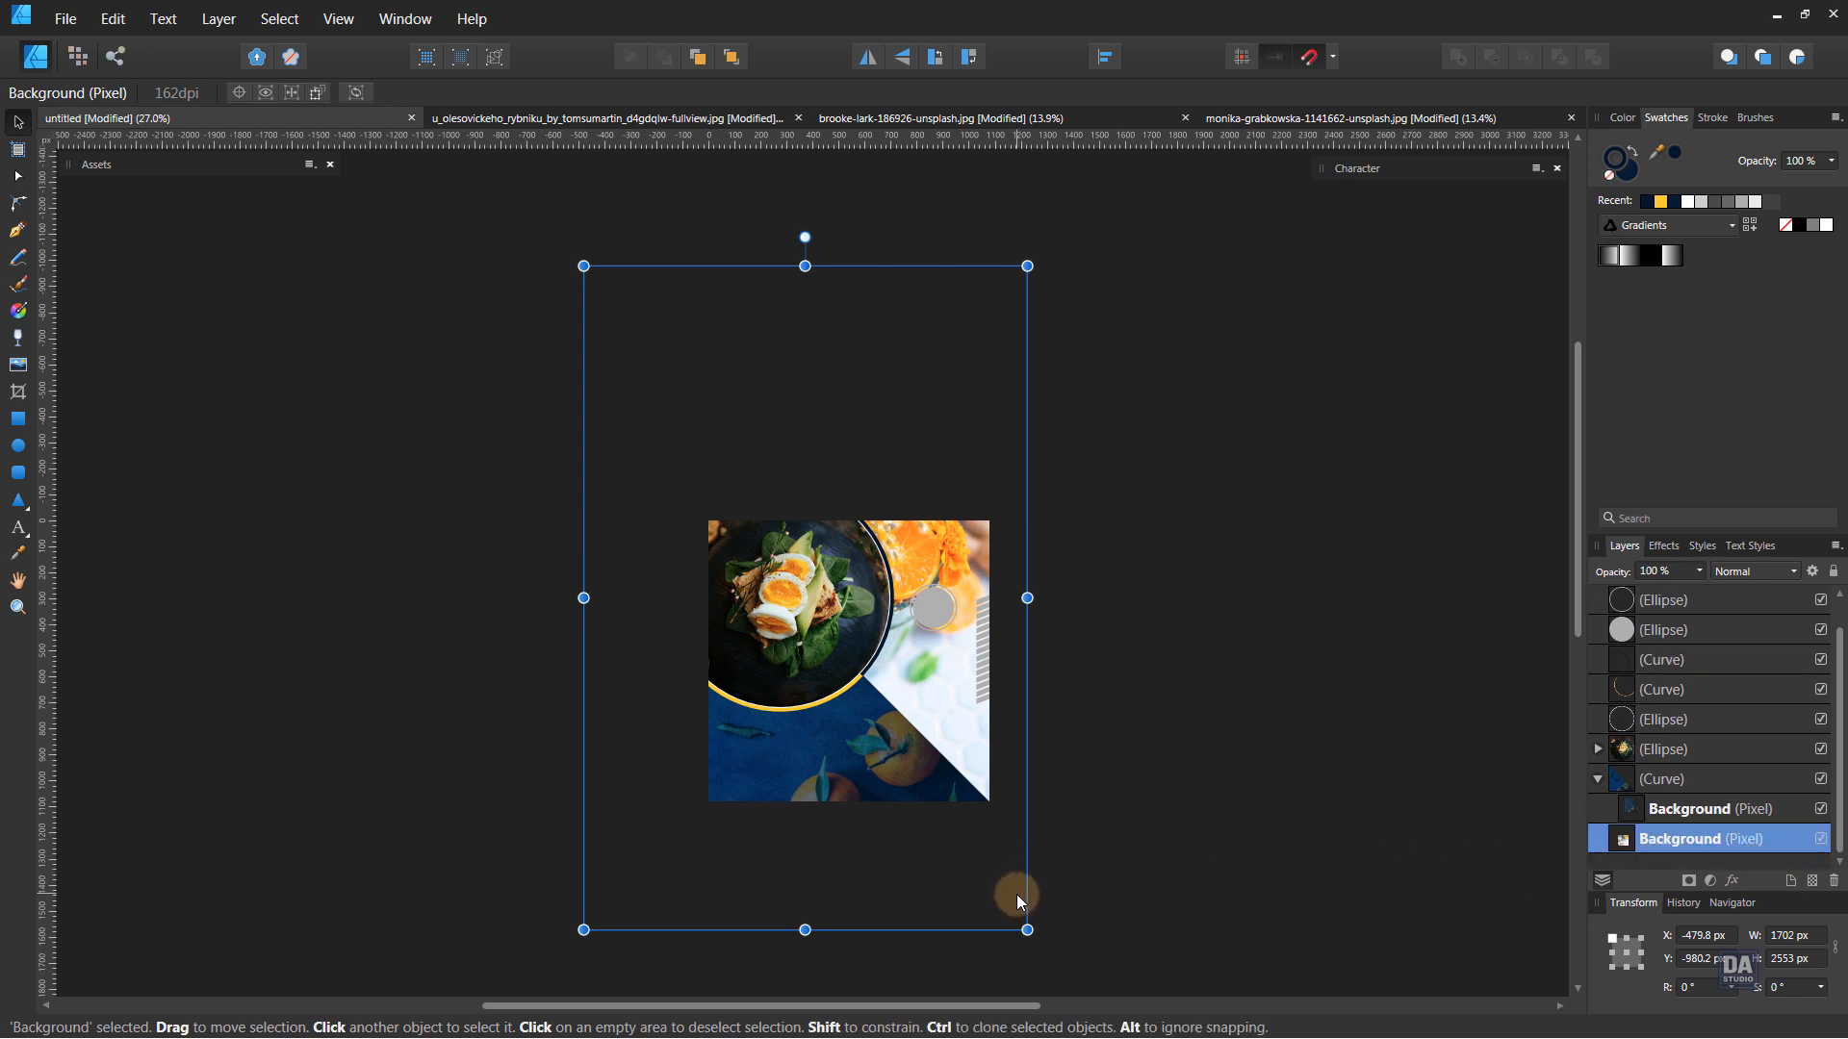
pyautogui.moveTo(984, 860); pyautogui.dragTo(983, 805)
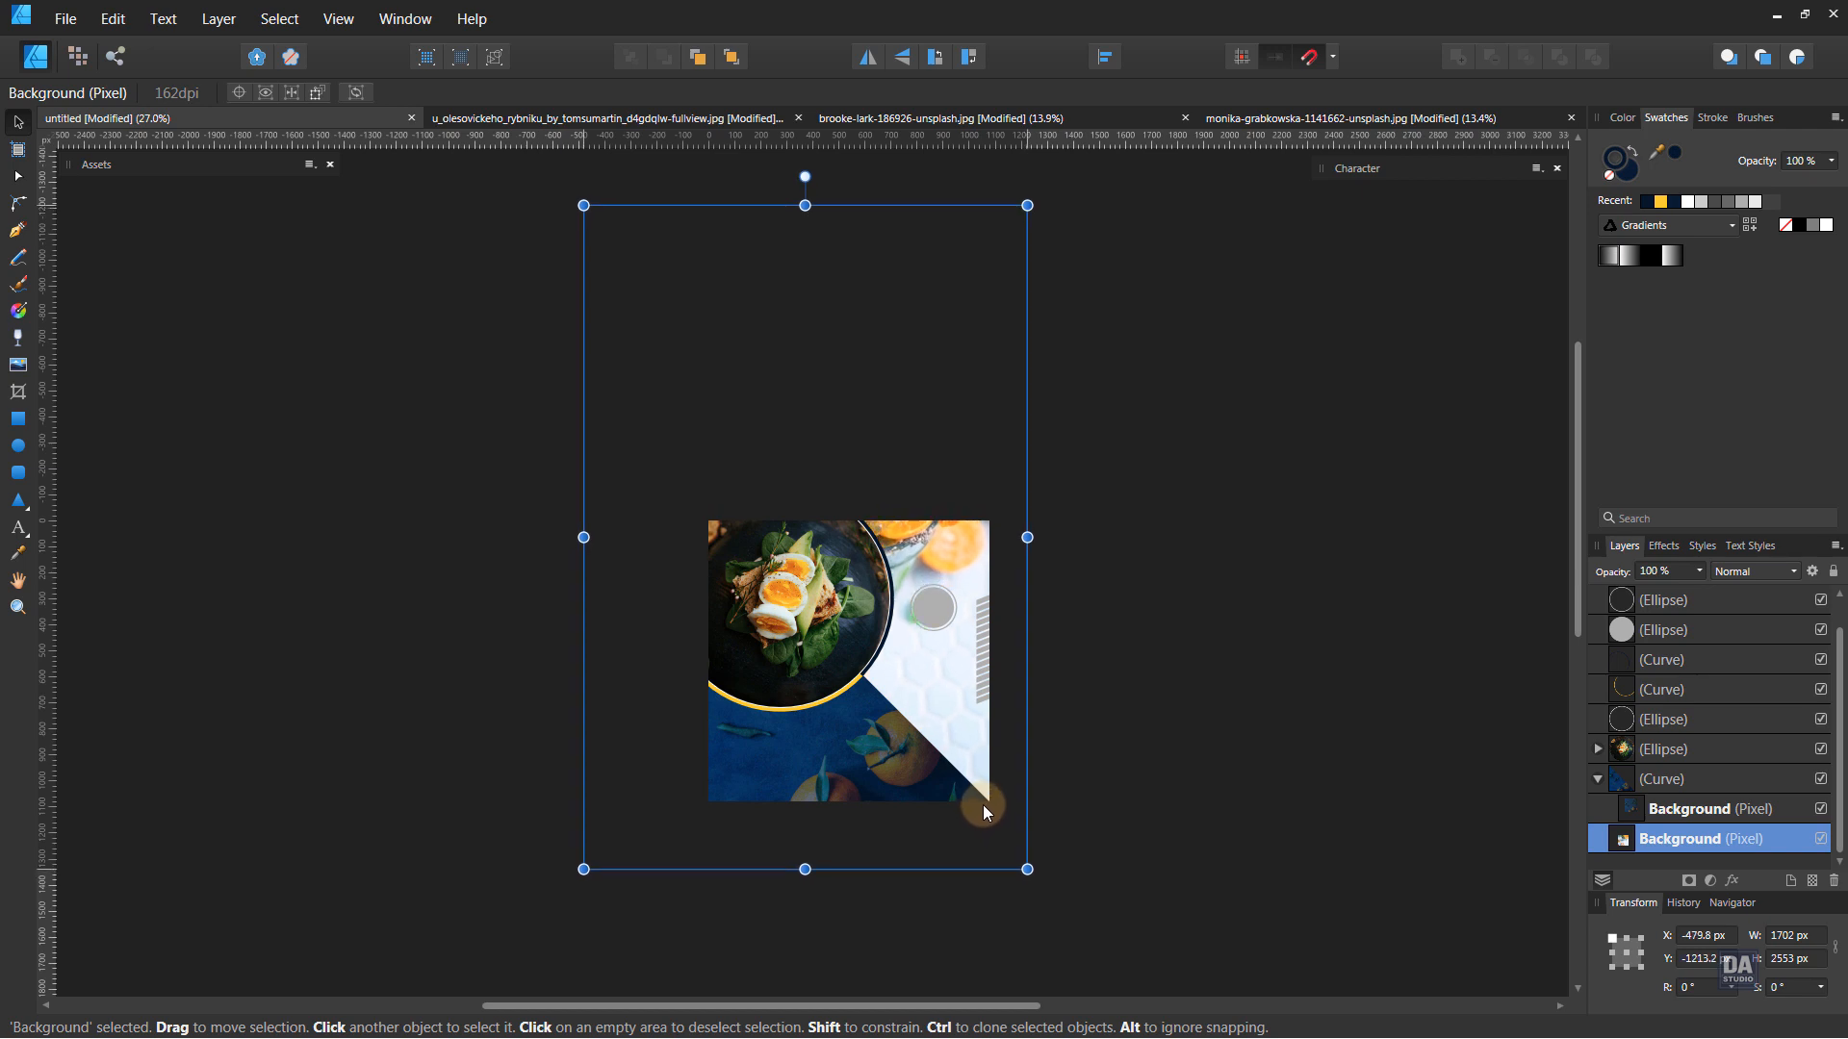
pyautogui.moveTo(1023, 866); pyautogui.dragTo(978, 818)
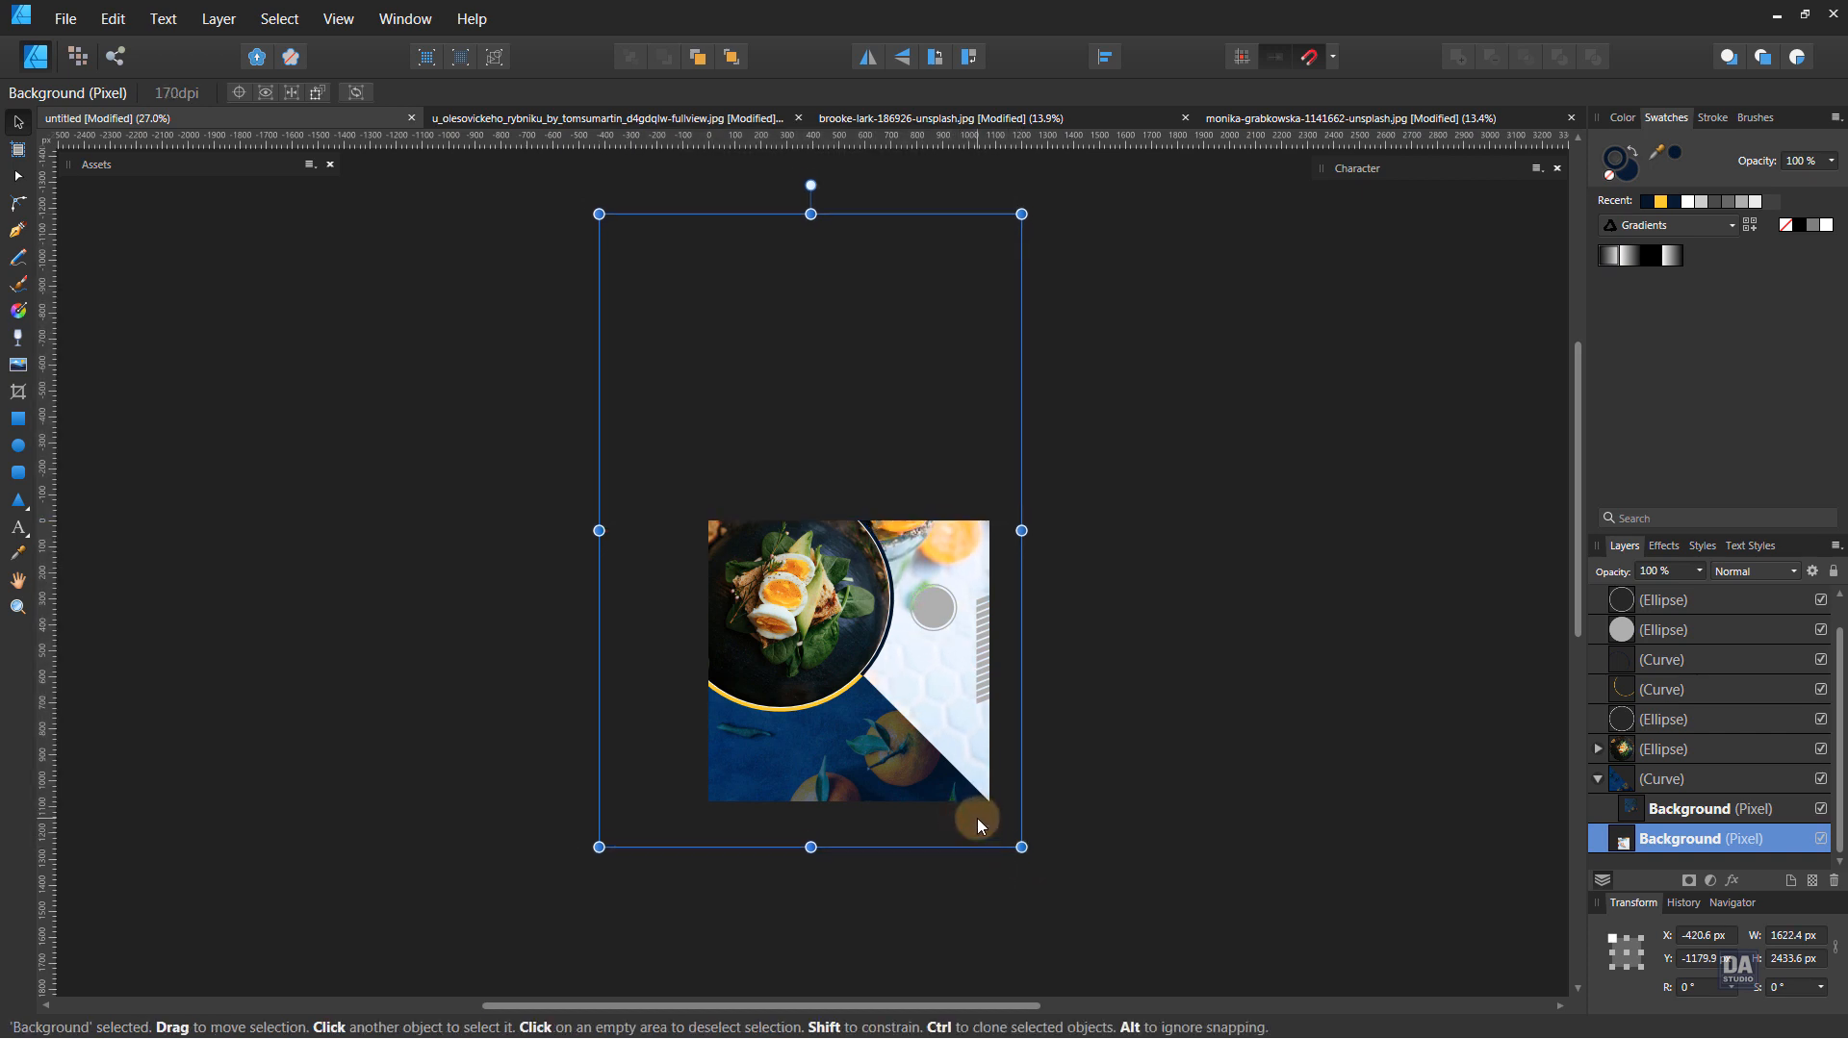
# - Apply a Gaussian blur of about 8.1 px to the background smoothie photo and lock its layer
pyautogui.click(1731, 879)
pyautogui.moveTo(978, 261); pyautogui.dragTo(1483, 370)
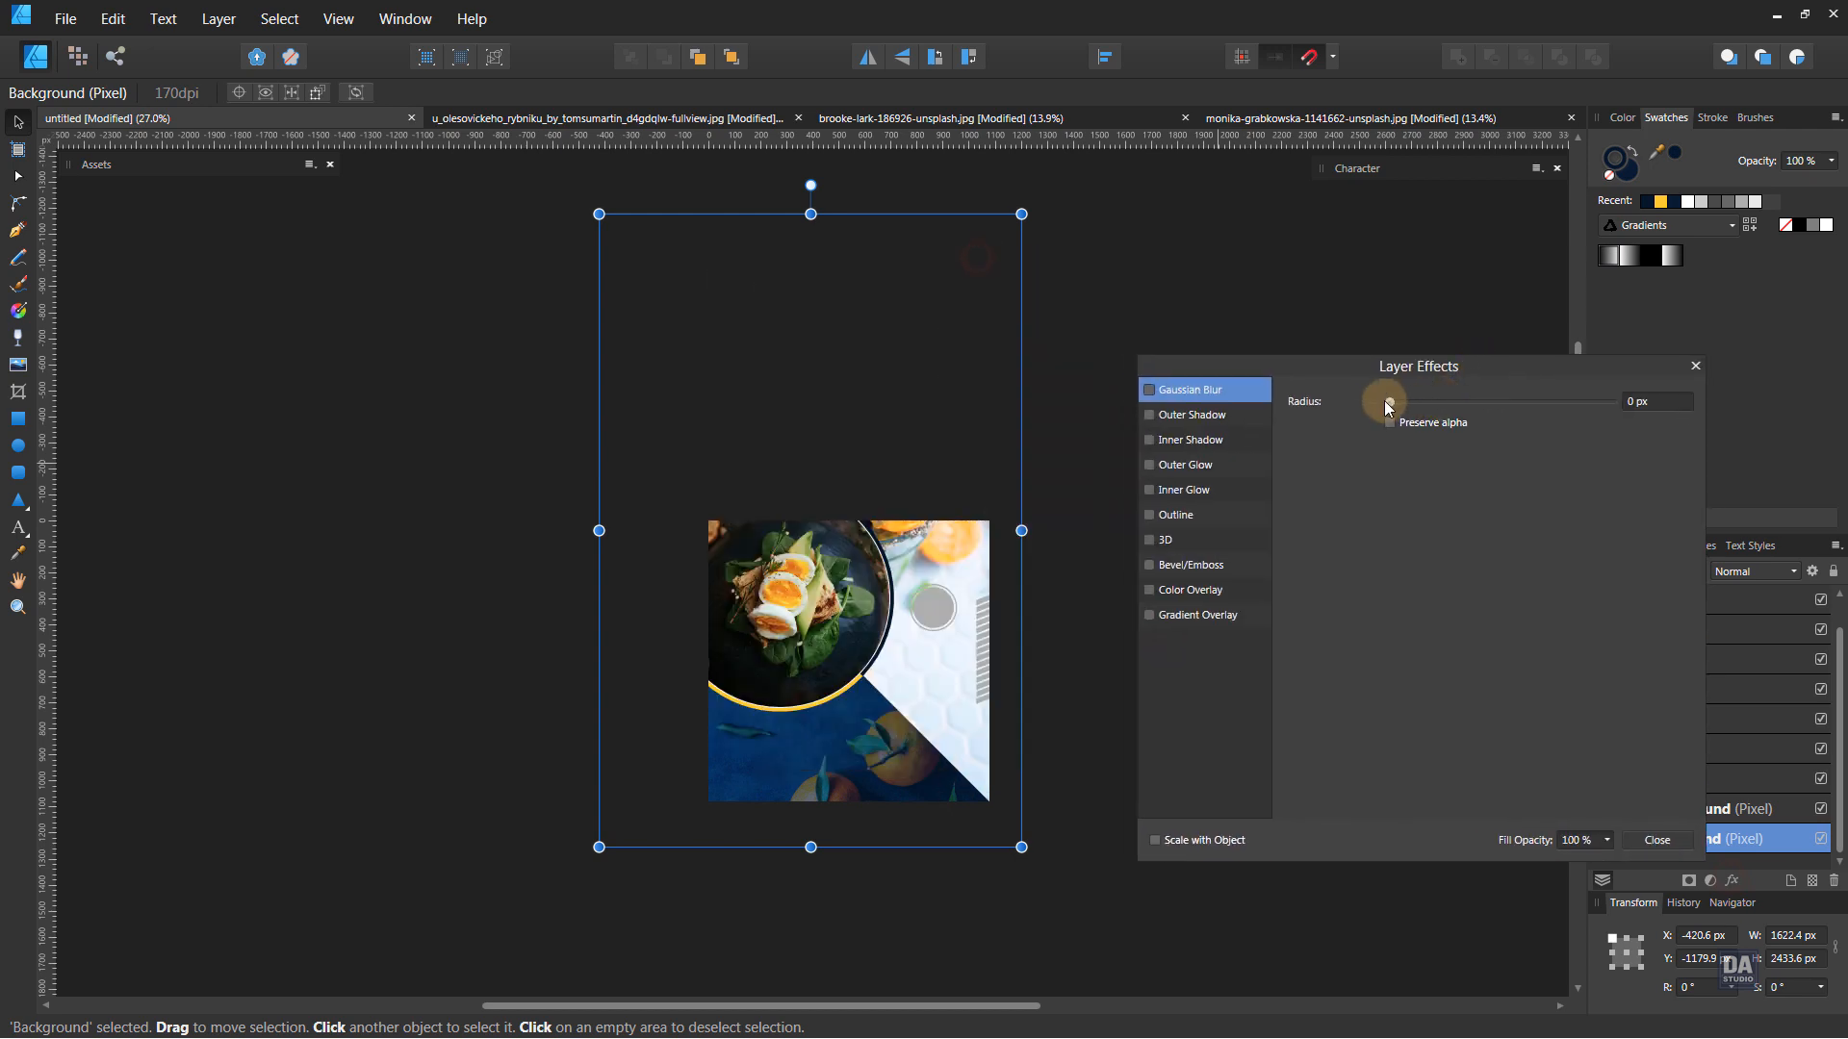
pyautogui.moveTo(1389, 404); pyautogui.dragTo(1477, 402)
pyautogui.click(1648, 840)
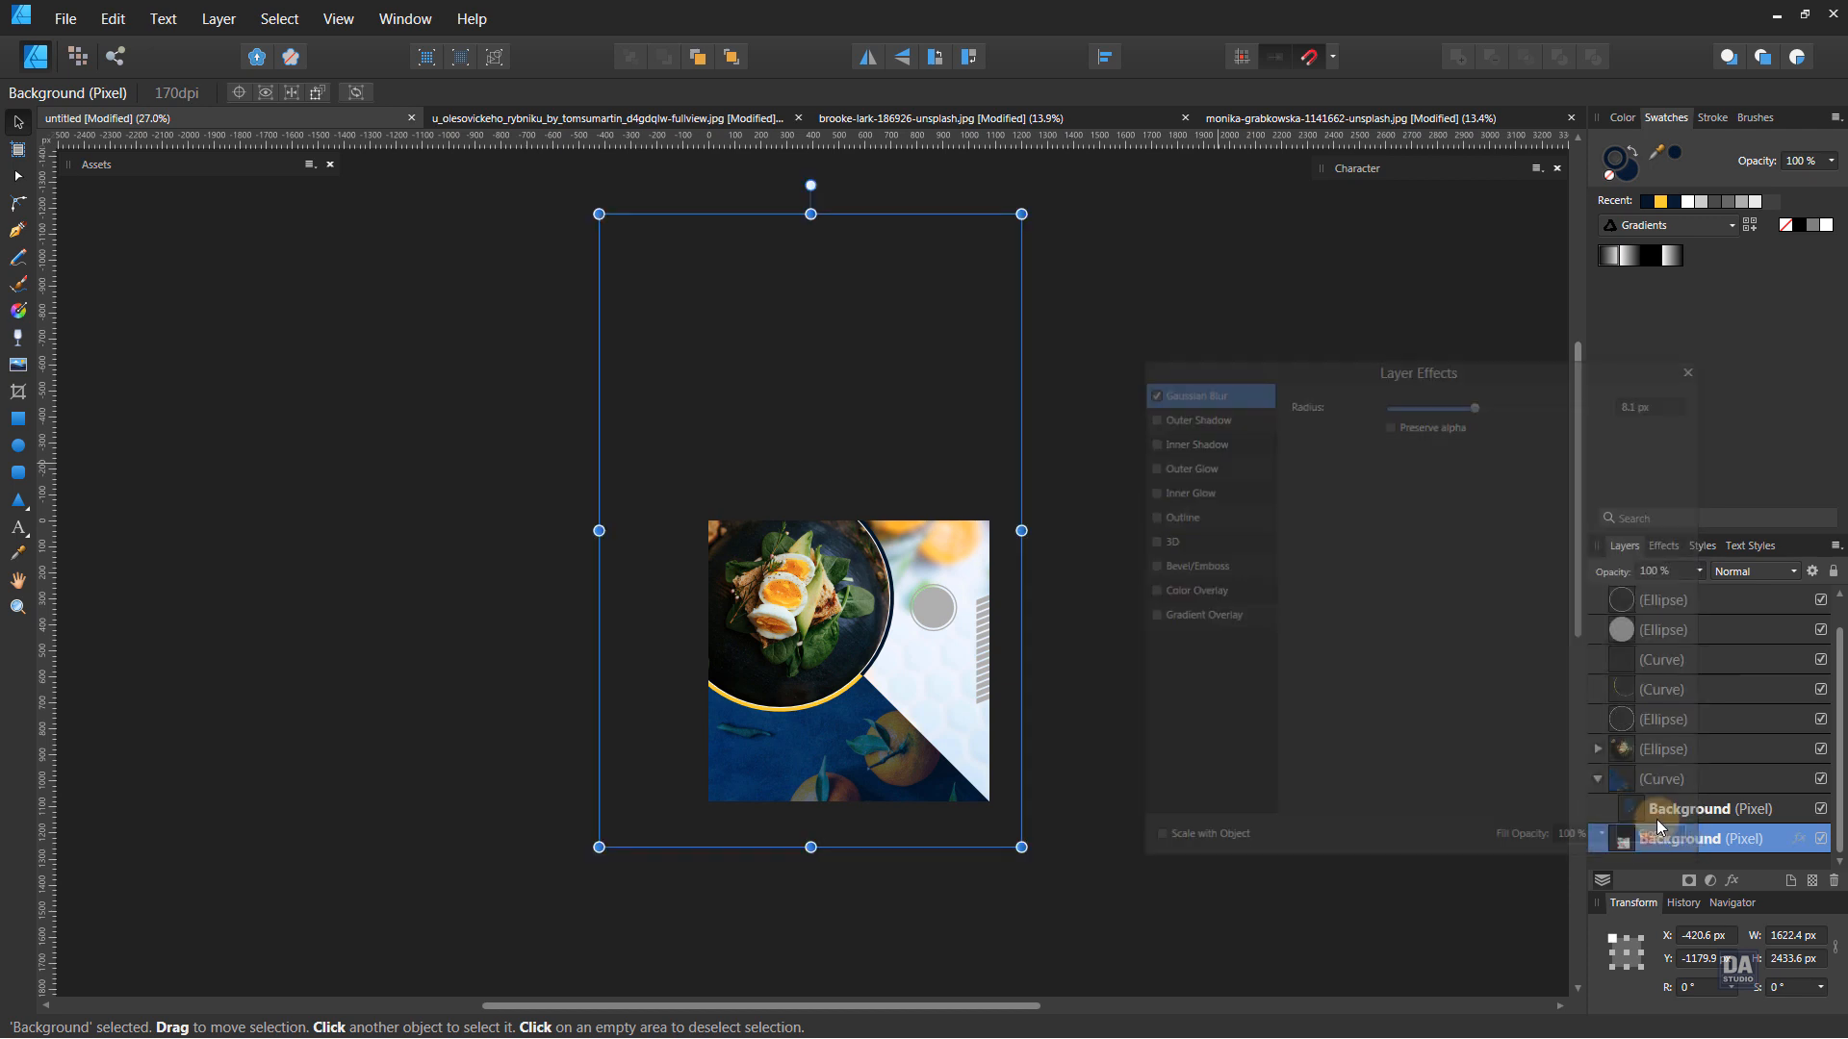
pyautogui.click(1833, 571)
pyautogui.click(1234, 695)
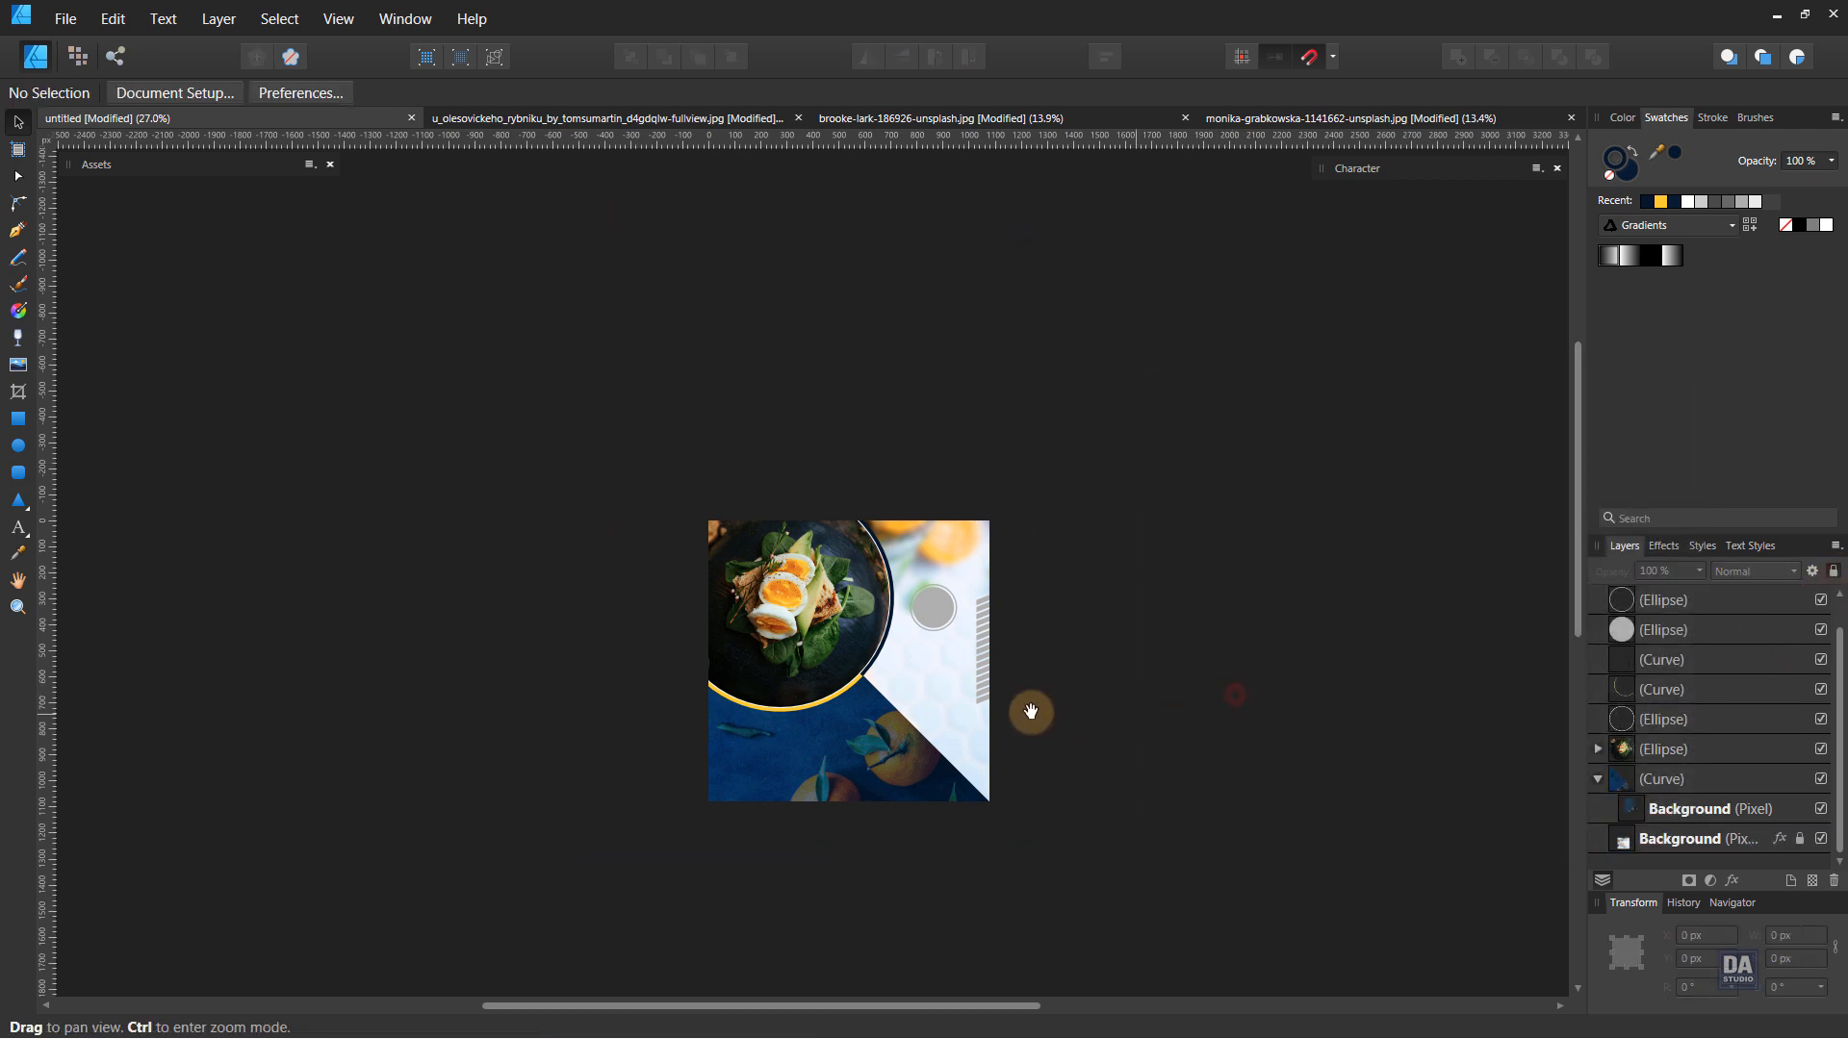
# - Group the large circle photo with its white ring and its yellow and navy arcs, leaving out the locked background photo
pyautogui.scroll(4, 1030, 709)
pyautogui.moveTo(893, 656); pyautogui.dragTo(1012, 650)
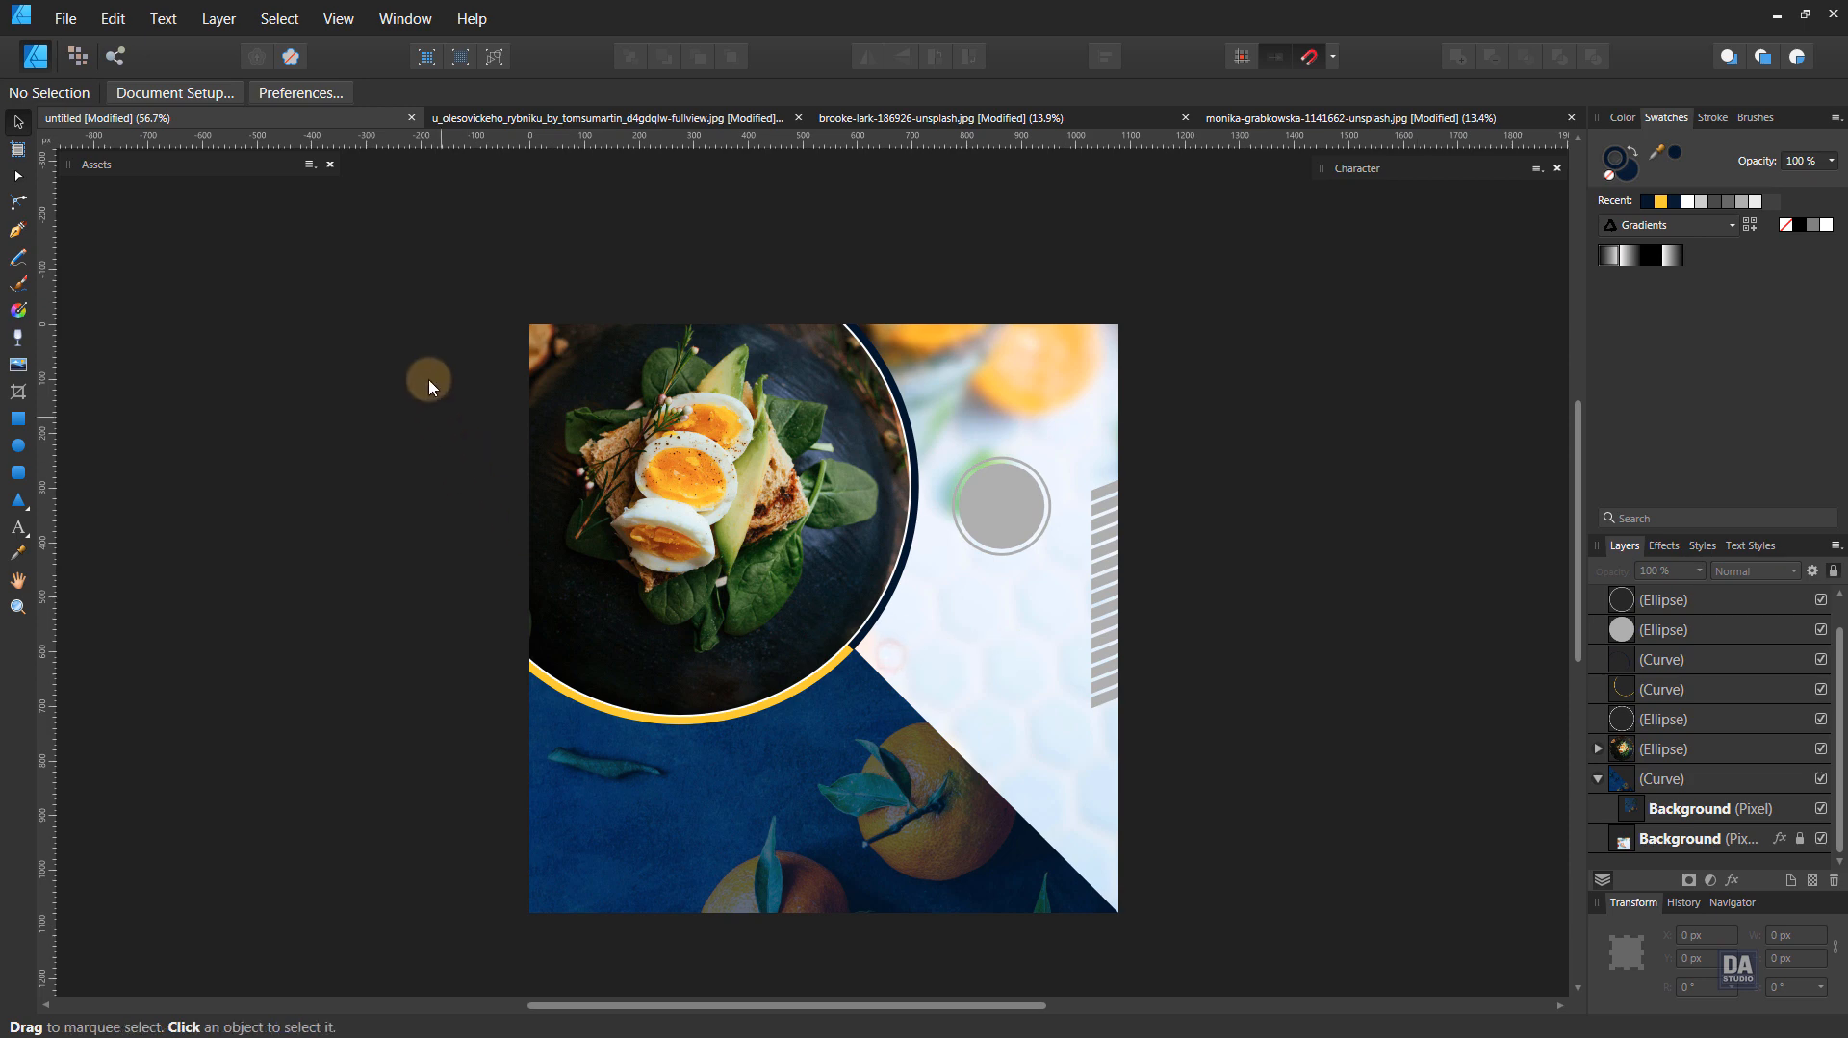
pyautogui.moveTo(419, 247); pyautogui.dragTo(940, 770)
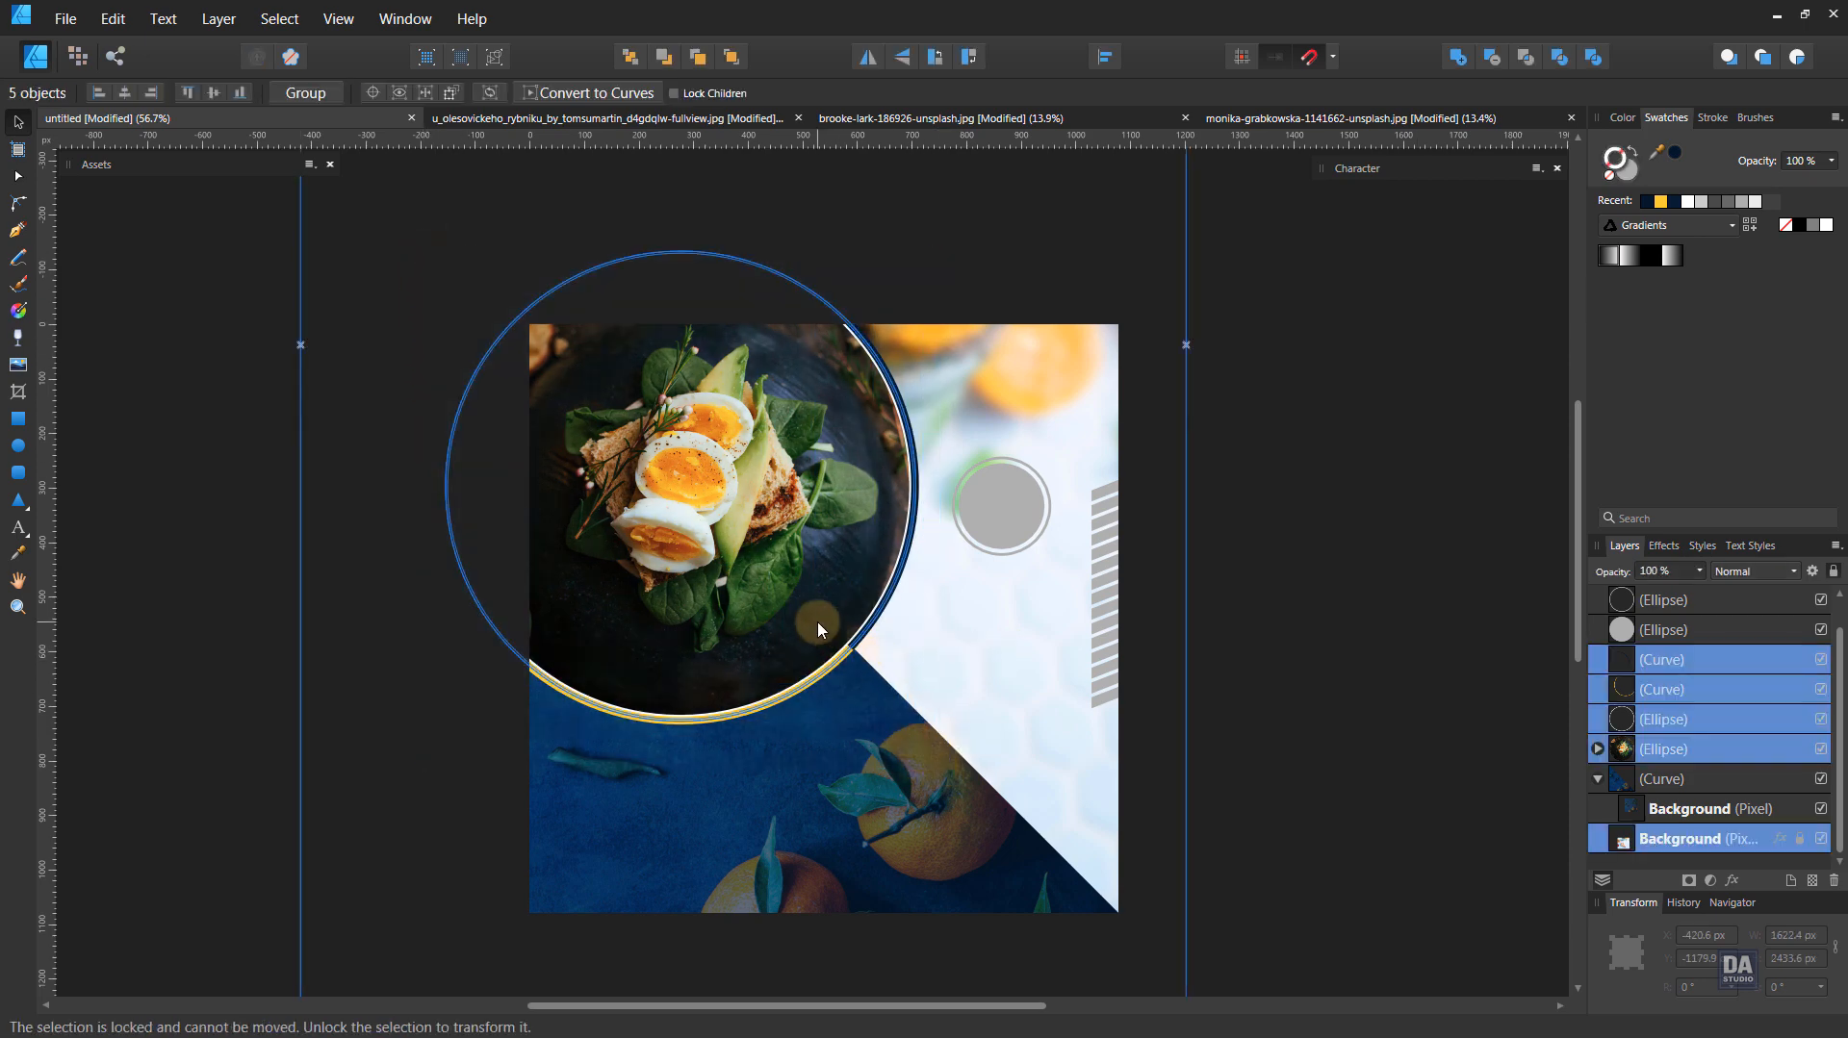
pyautogui.keyDown('ctrl'); pyautogui.click(1641, 835); pyautogui.keyUp('ctrl')
pyautogui.moveTo(744, 575); pyautogui.dragTo(799, 587)
pyautogui.hotkey('ctrl', 'z')
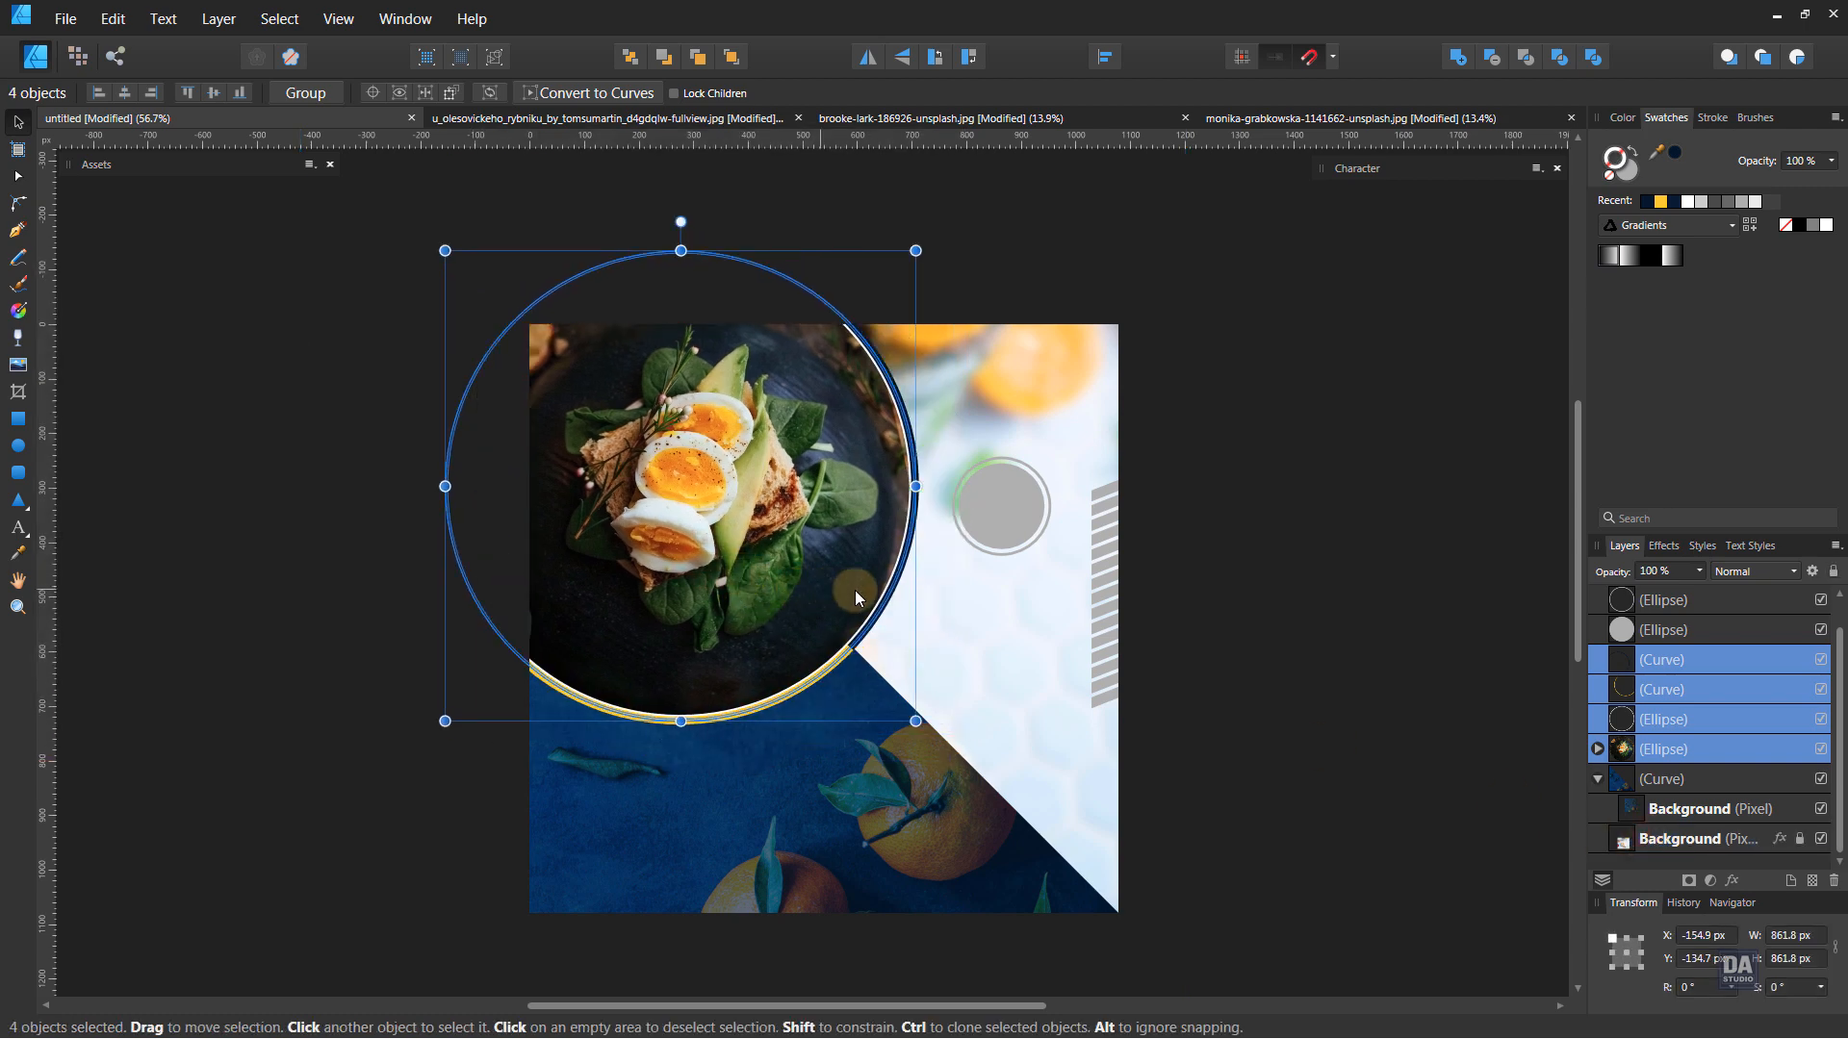
pyautogui.rightClick(1670, 747)
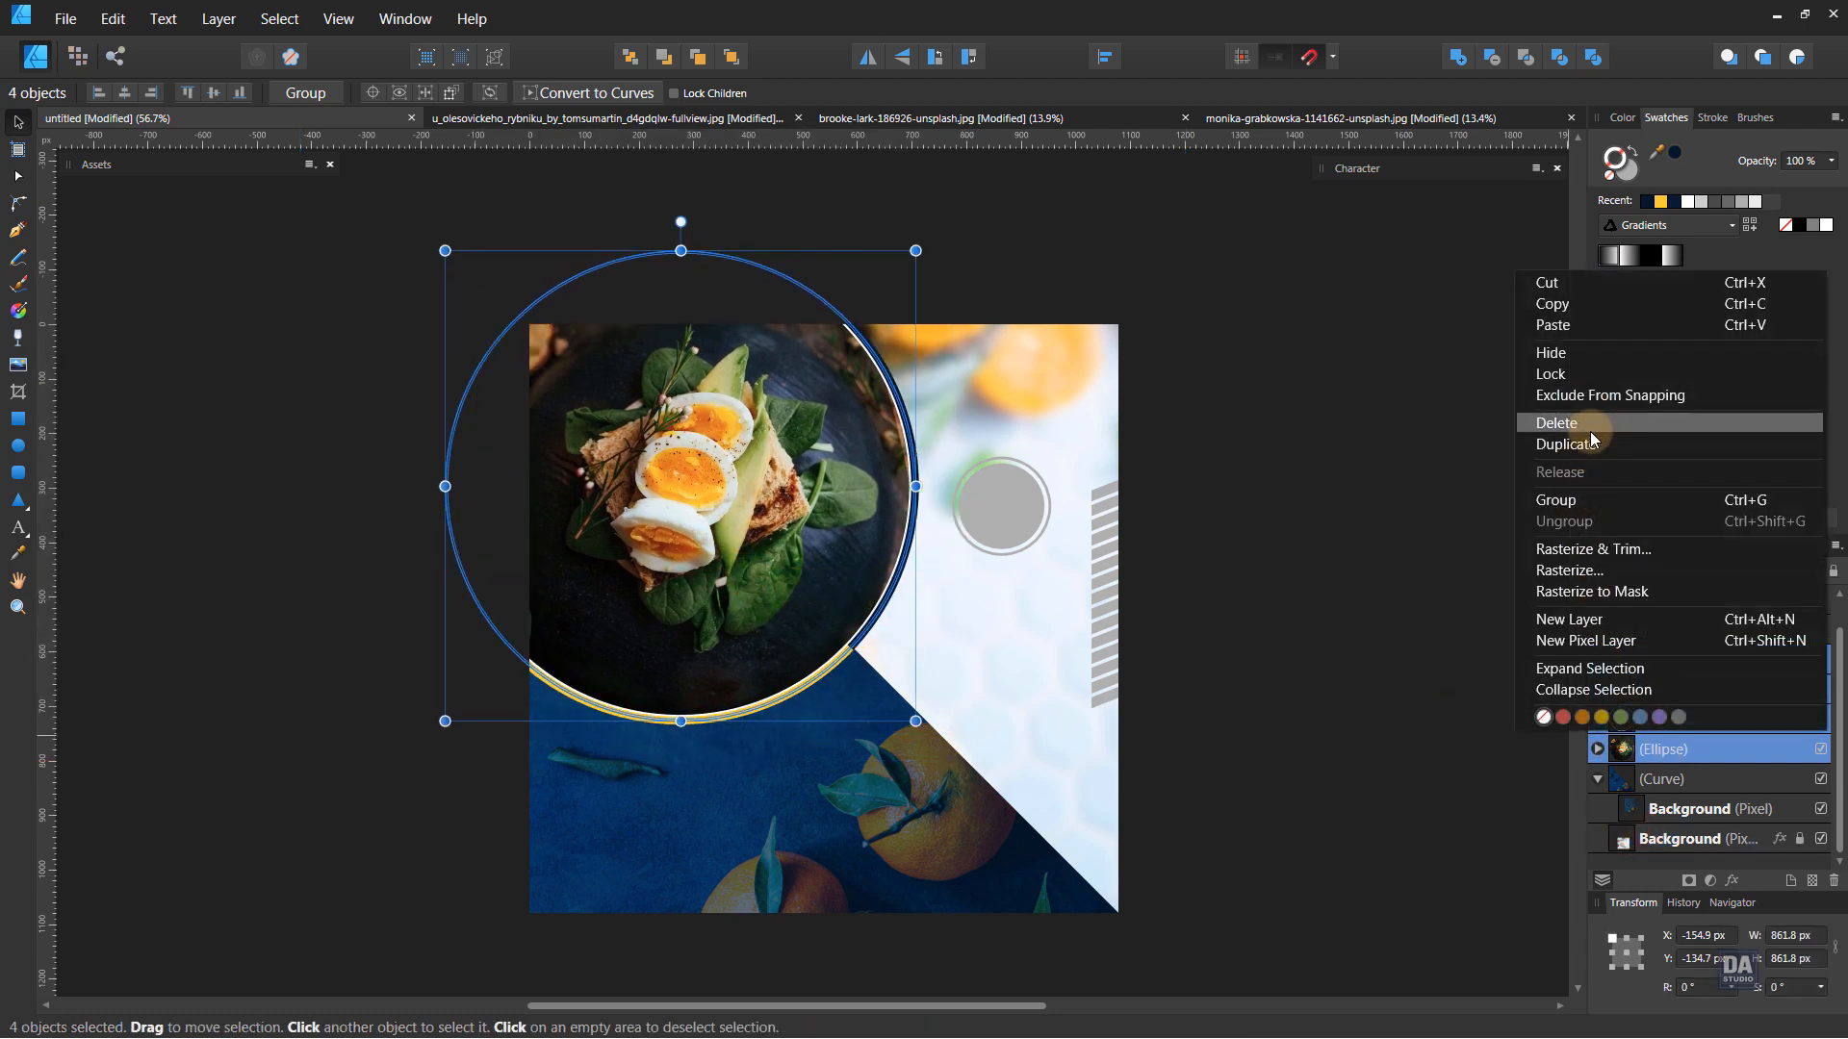
pyautogui.click(1586, 496)
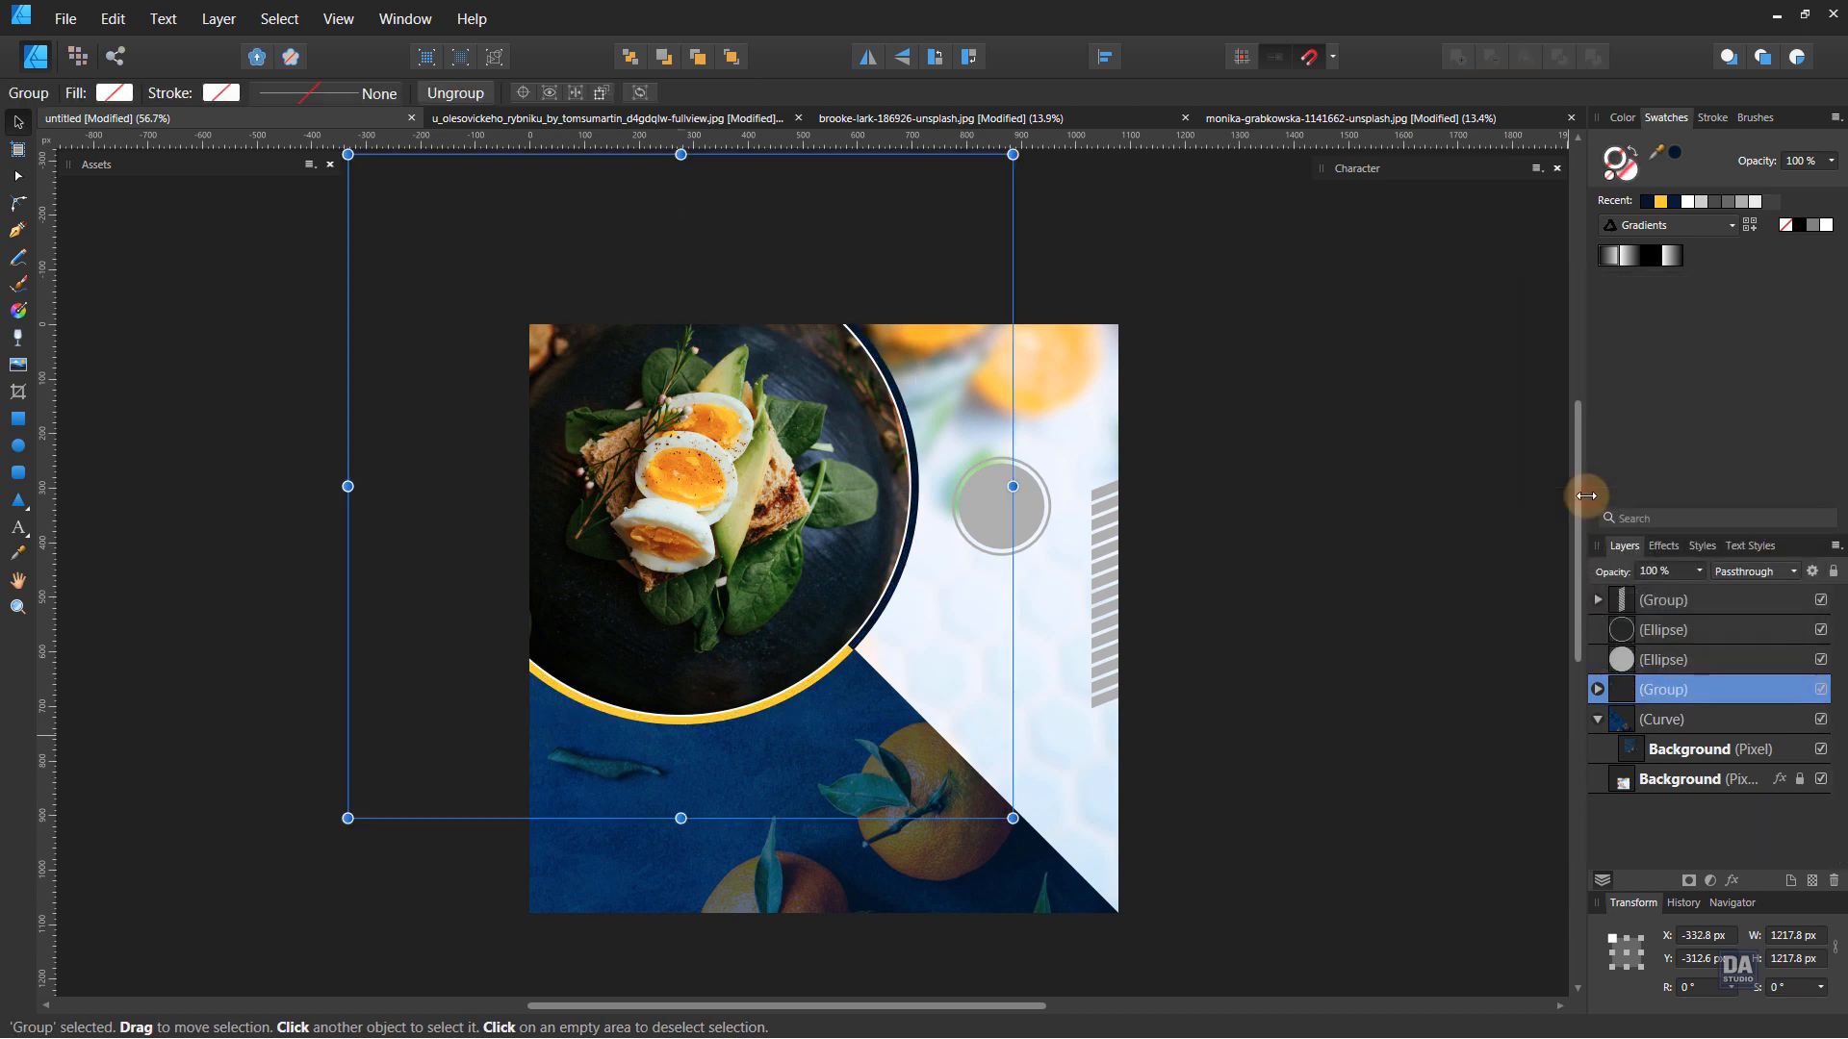
# - Add an outer shadow to the circle group with about 74% opacity, 33.3 px radius and 4.1 px offset
pyautogui.click(1730, 879)
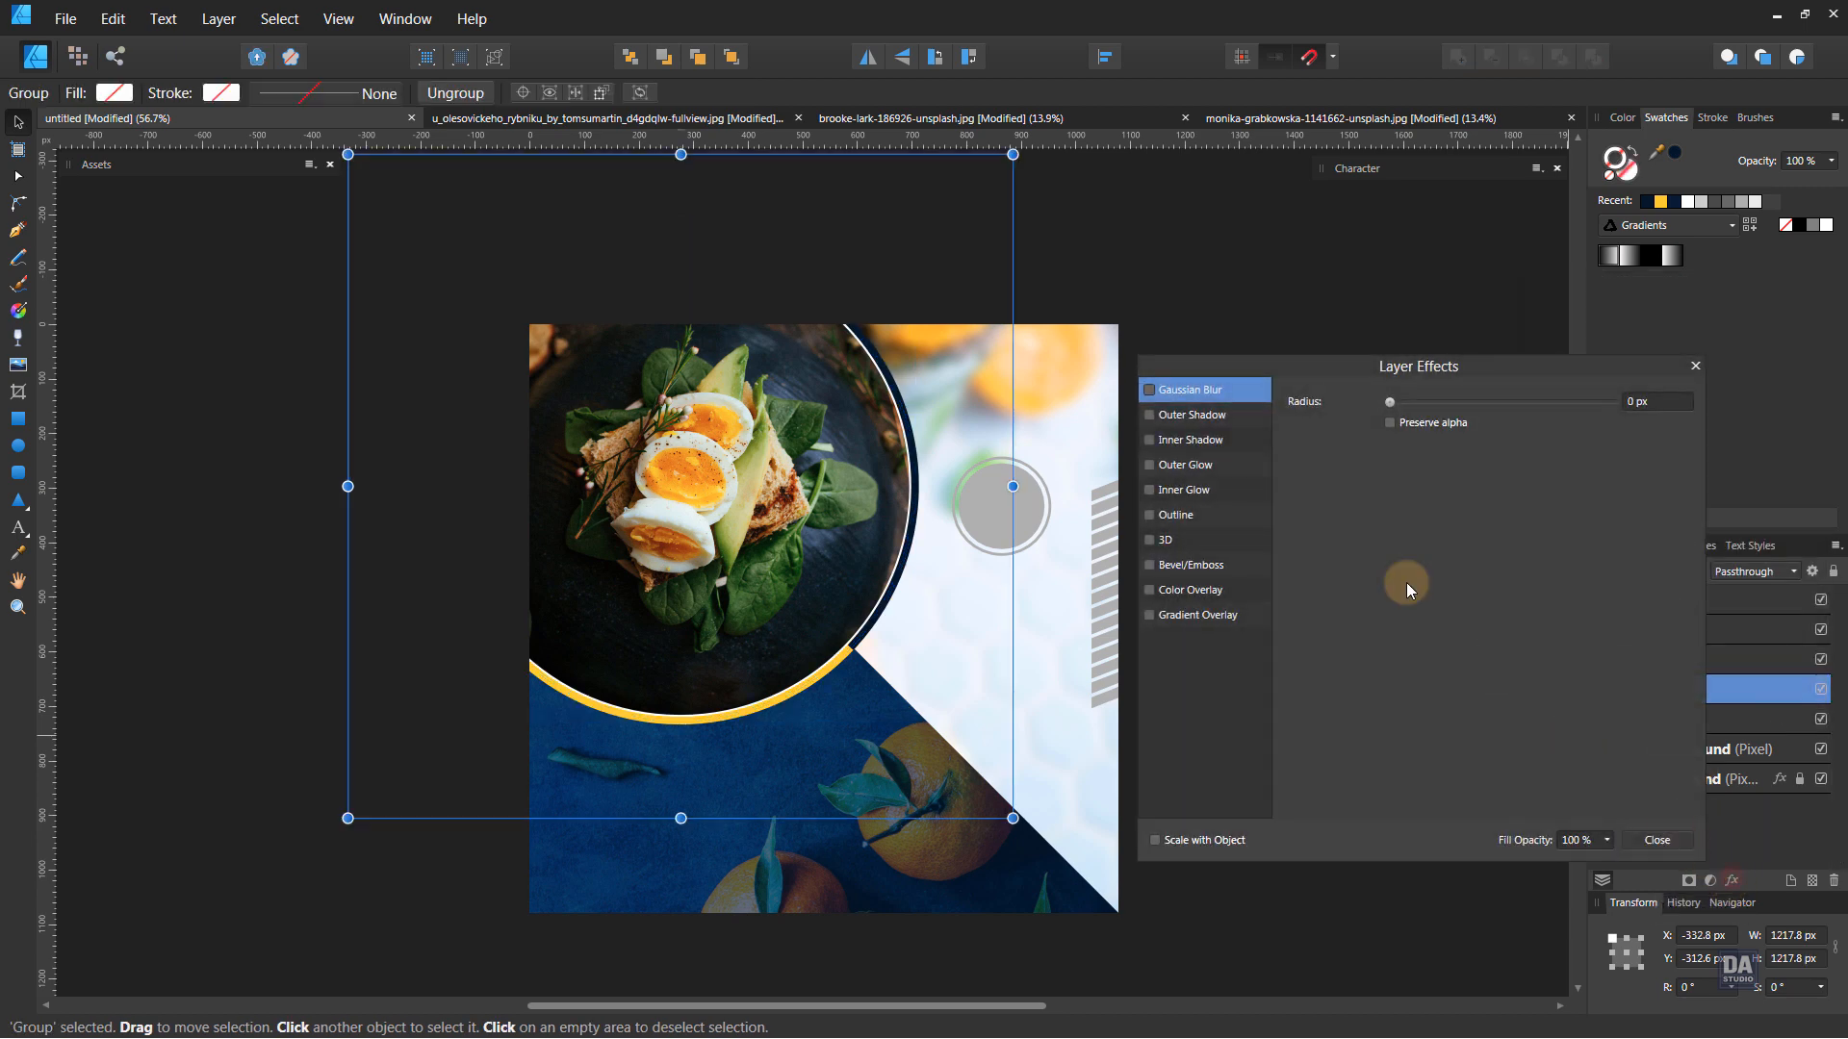
pyautogui.click(1228, 416)
pyautogui.moveTo(1398, 452); pyautogui.dragTo(1555, 424)
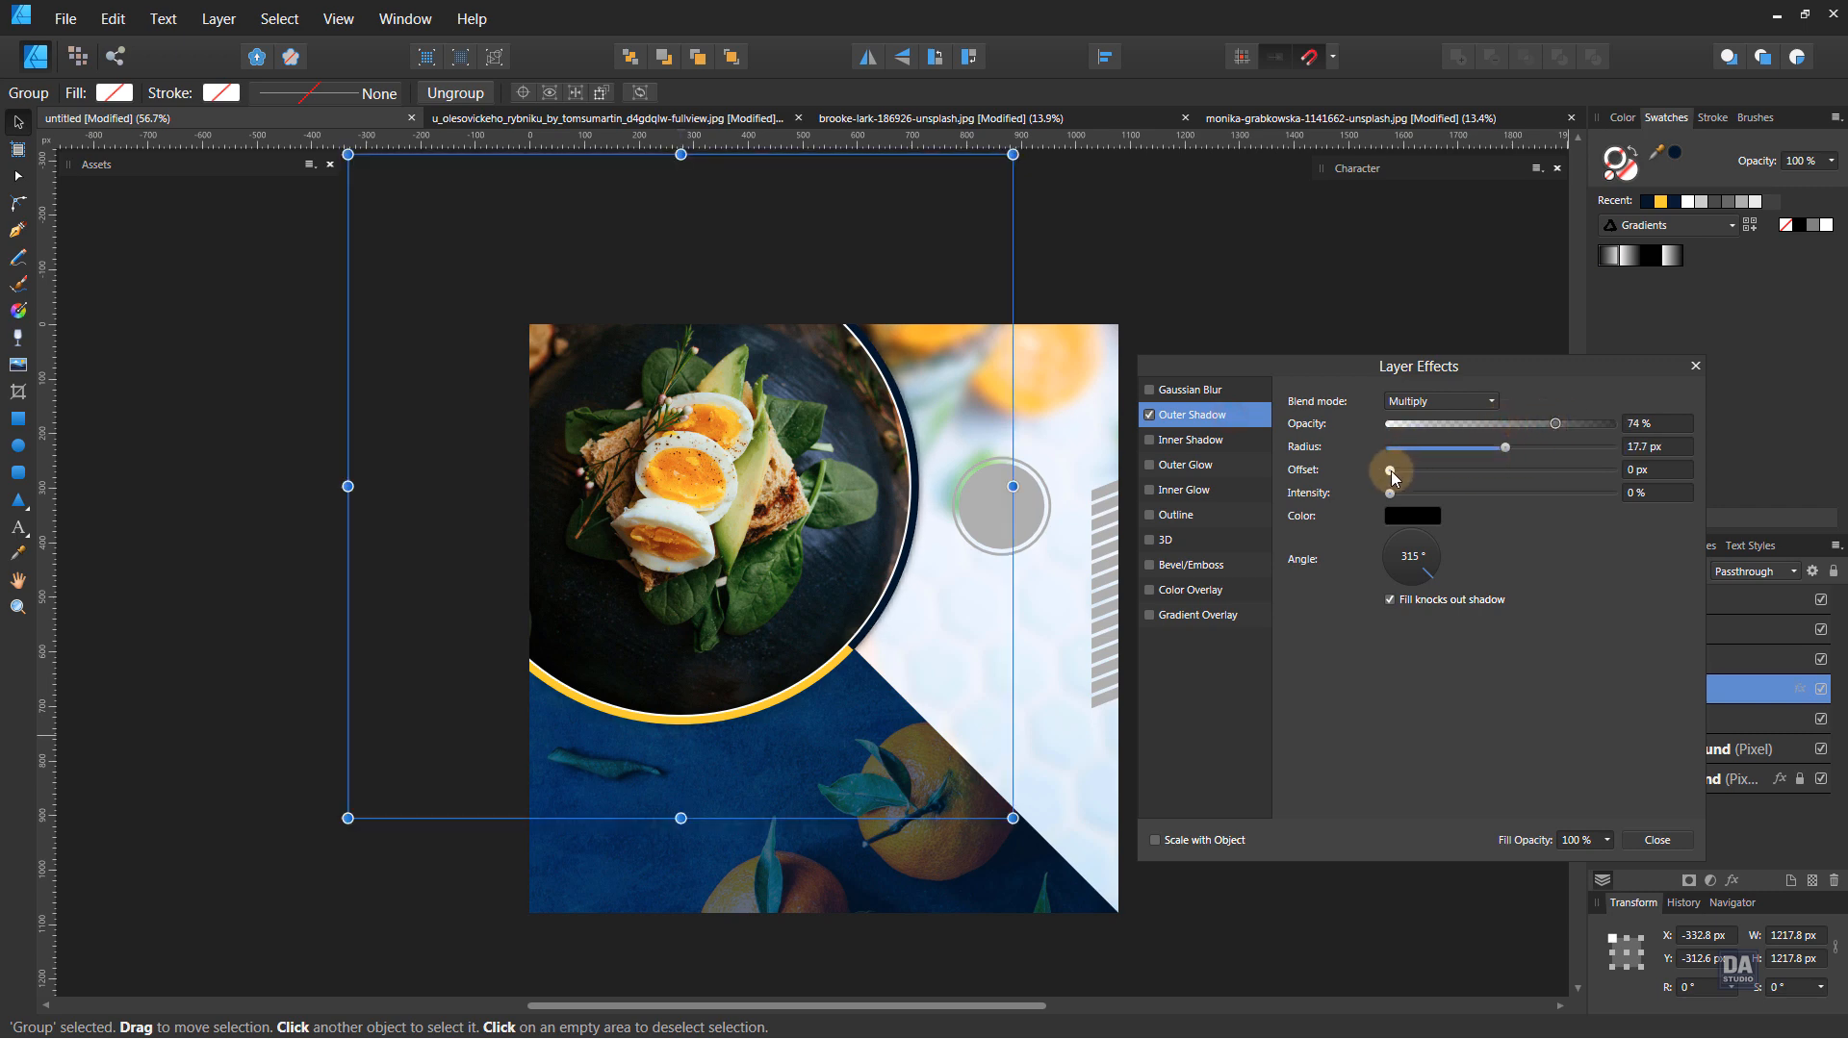
pyautogui.moveTo(1391, 473); pyautogui.dragTo(1543, 450)
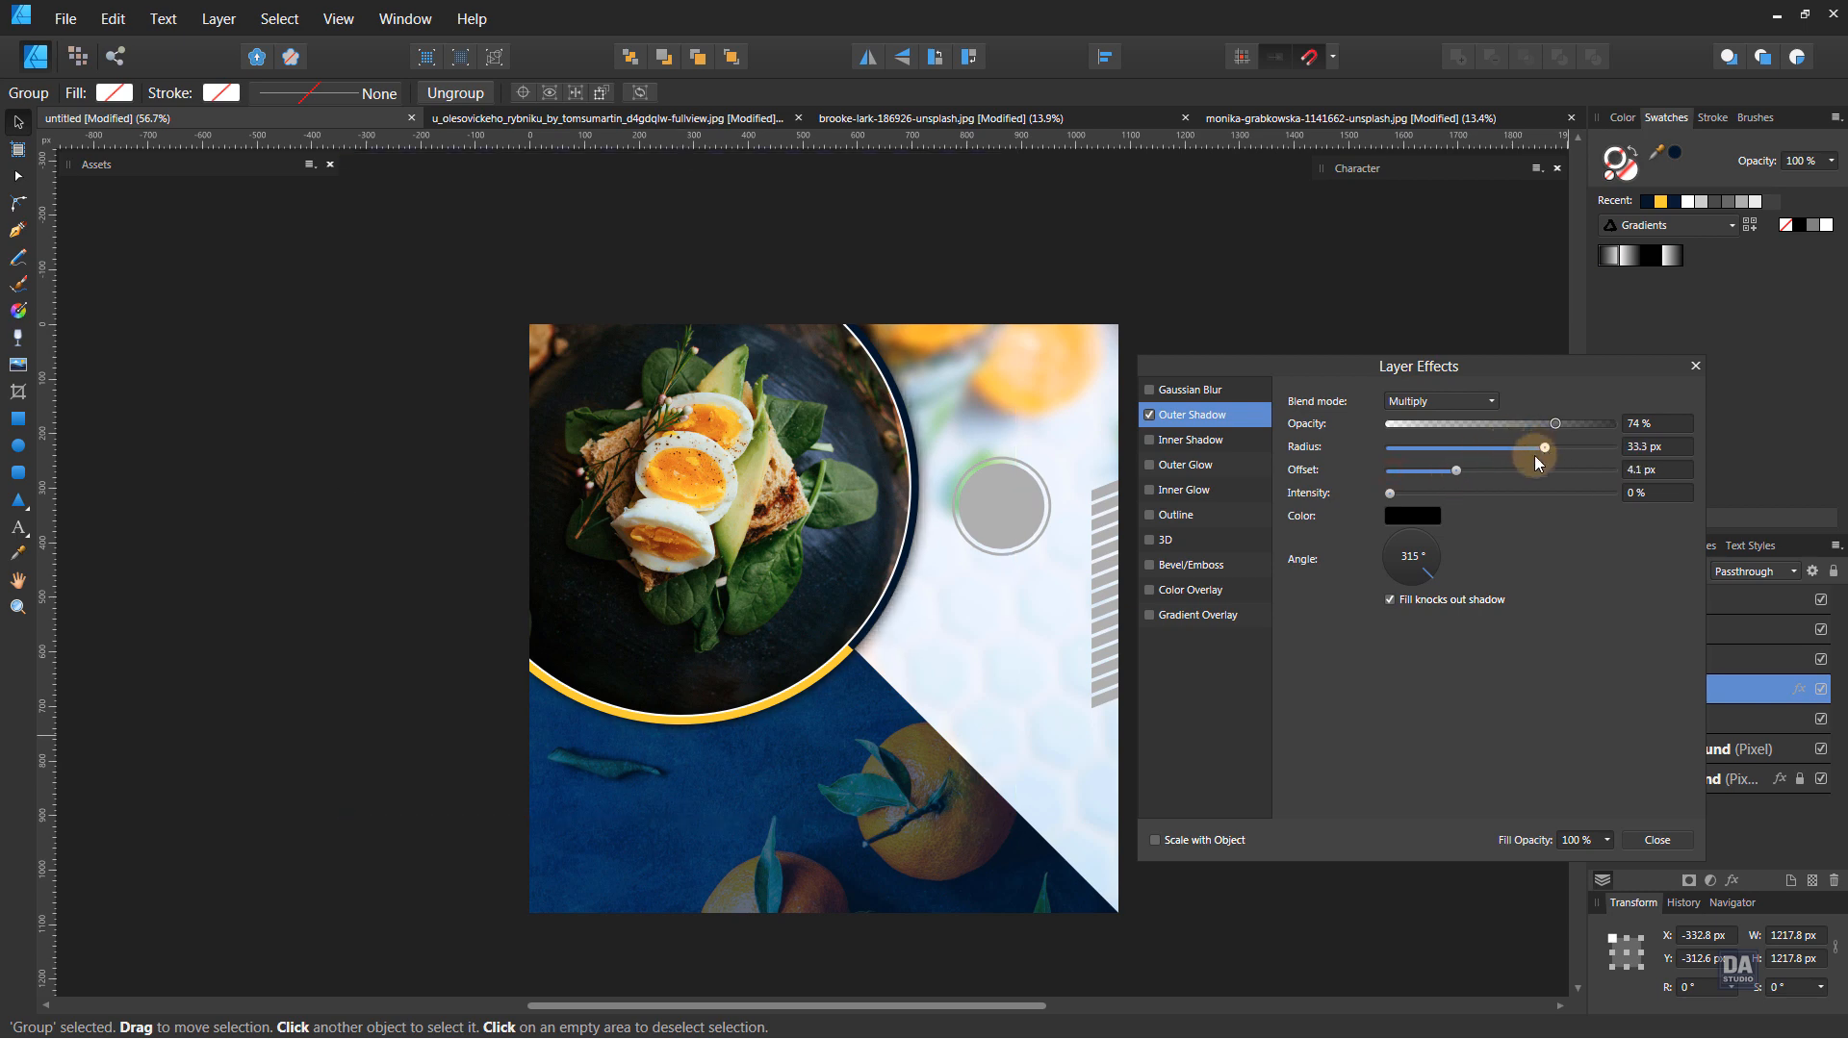
pyautogui.click(1653, 840)
pyautogui.click(1306, 646)
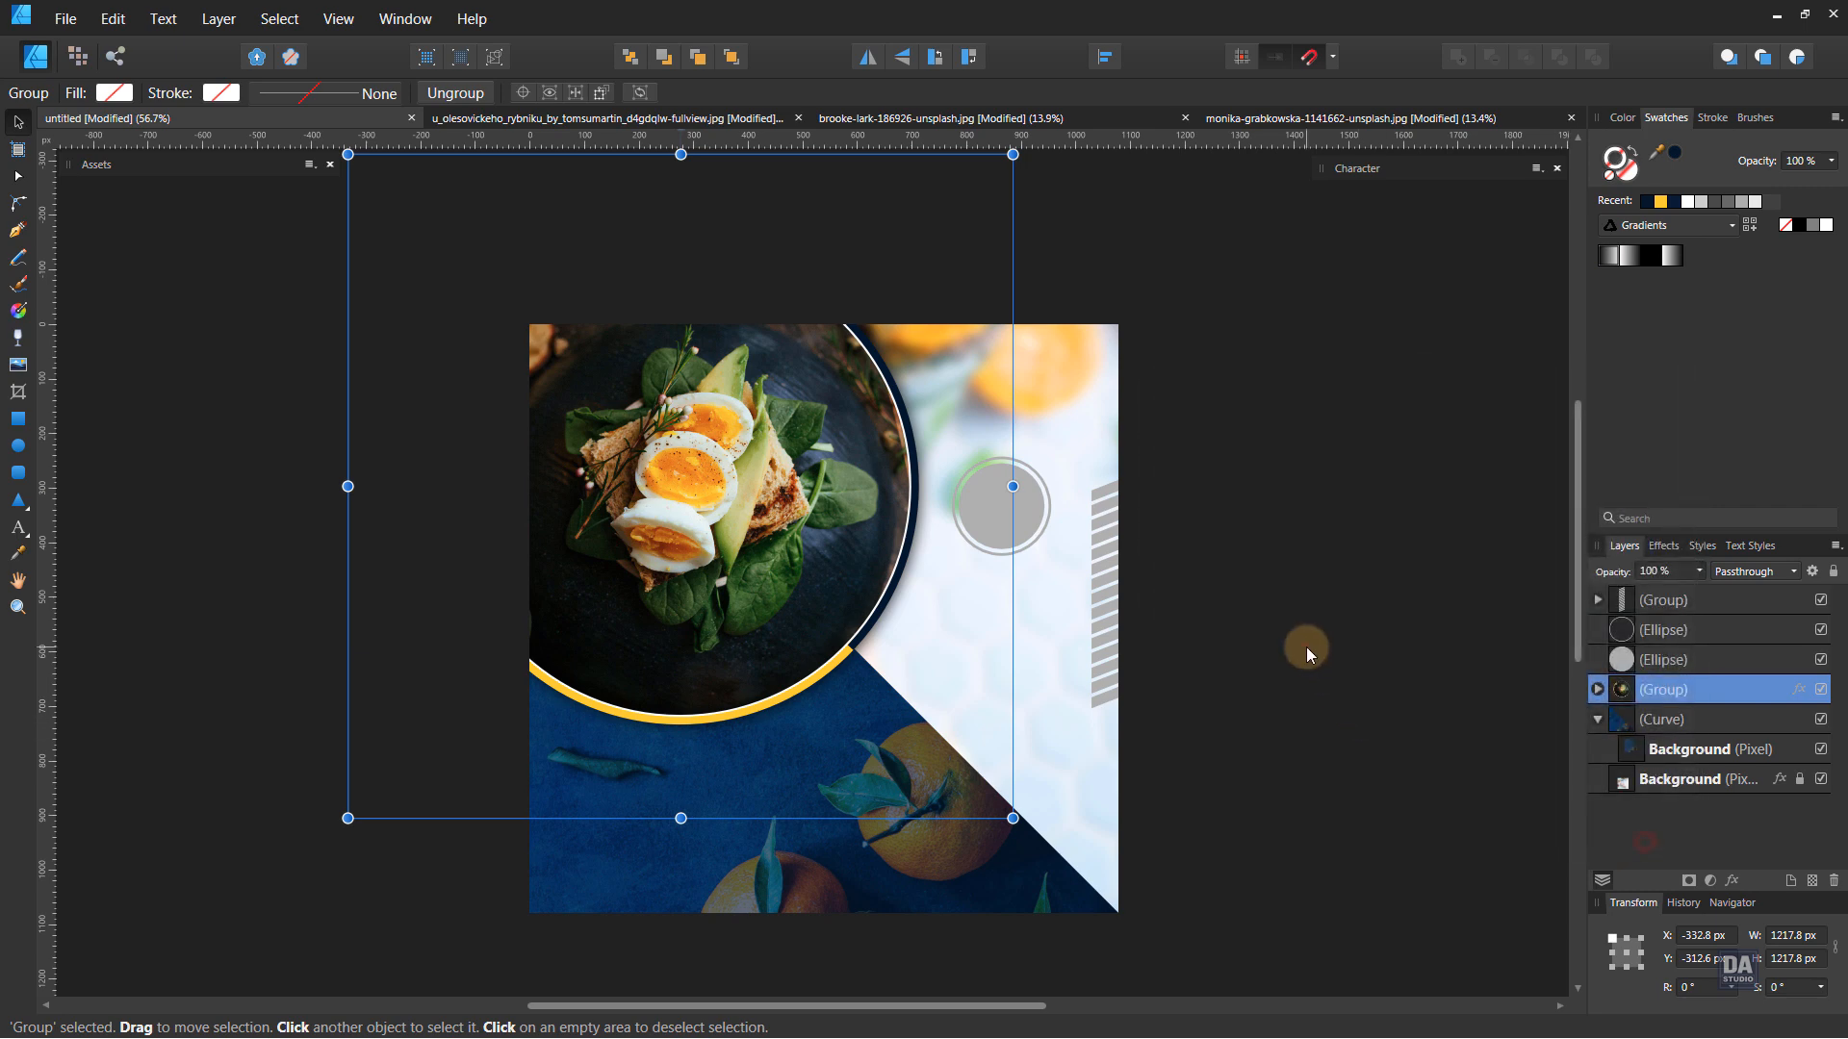
# - Fill the small grey circle with the sampled dark navy and recolour its surrounding ring's stroke to match
pyautogui.click(1021, 519)
pyautogui.click(1613, 256)
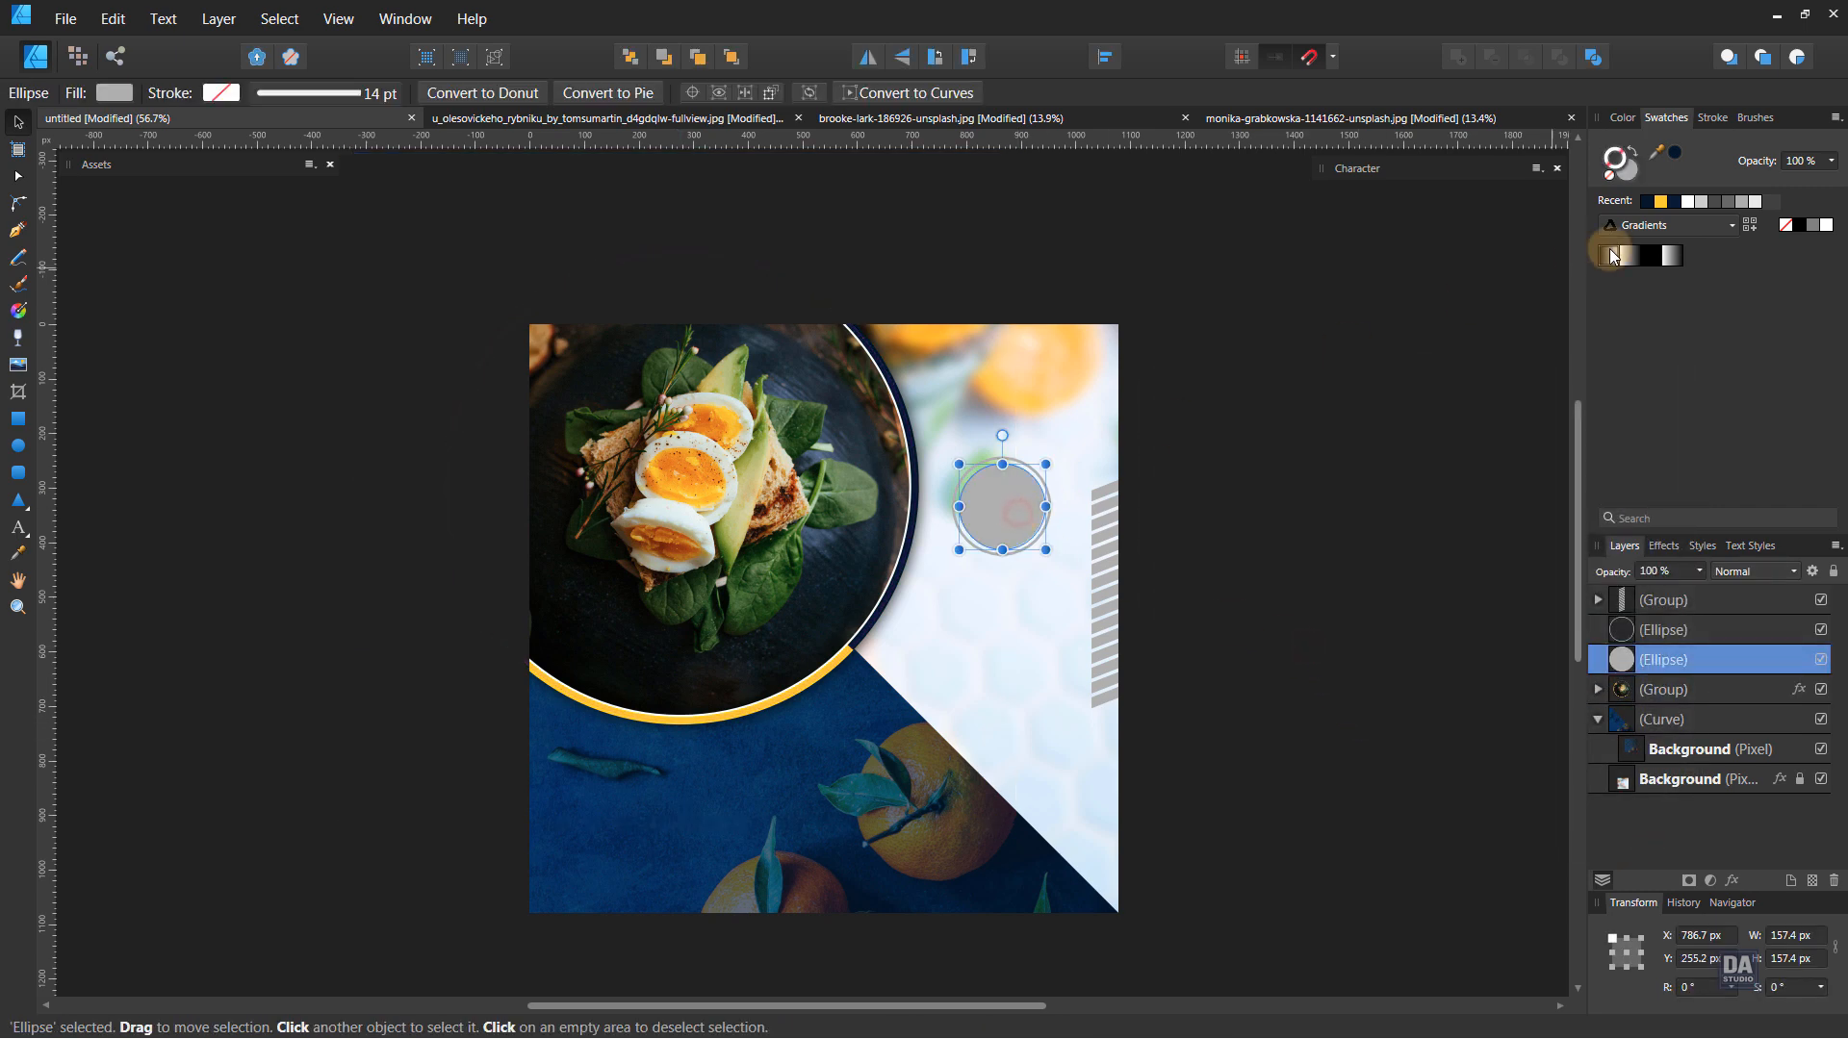
pyautogui.click(1676, 156)
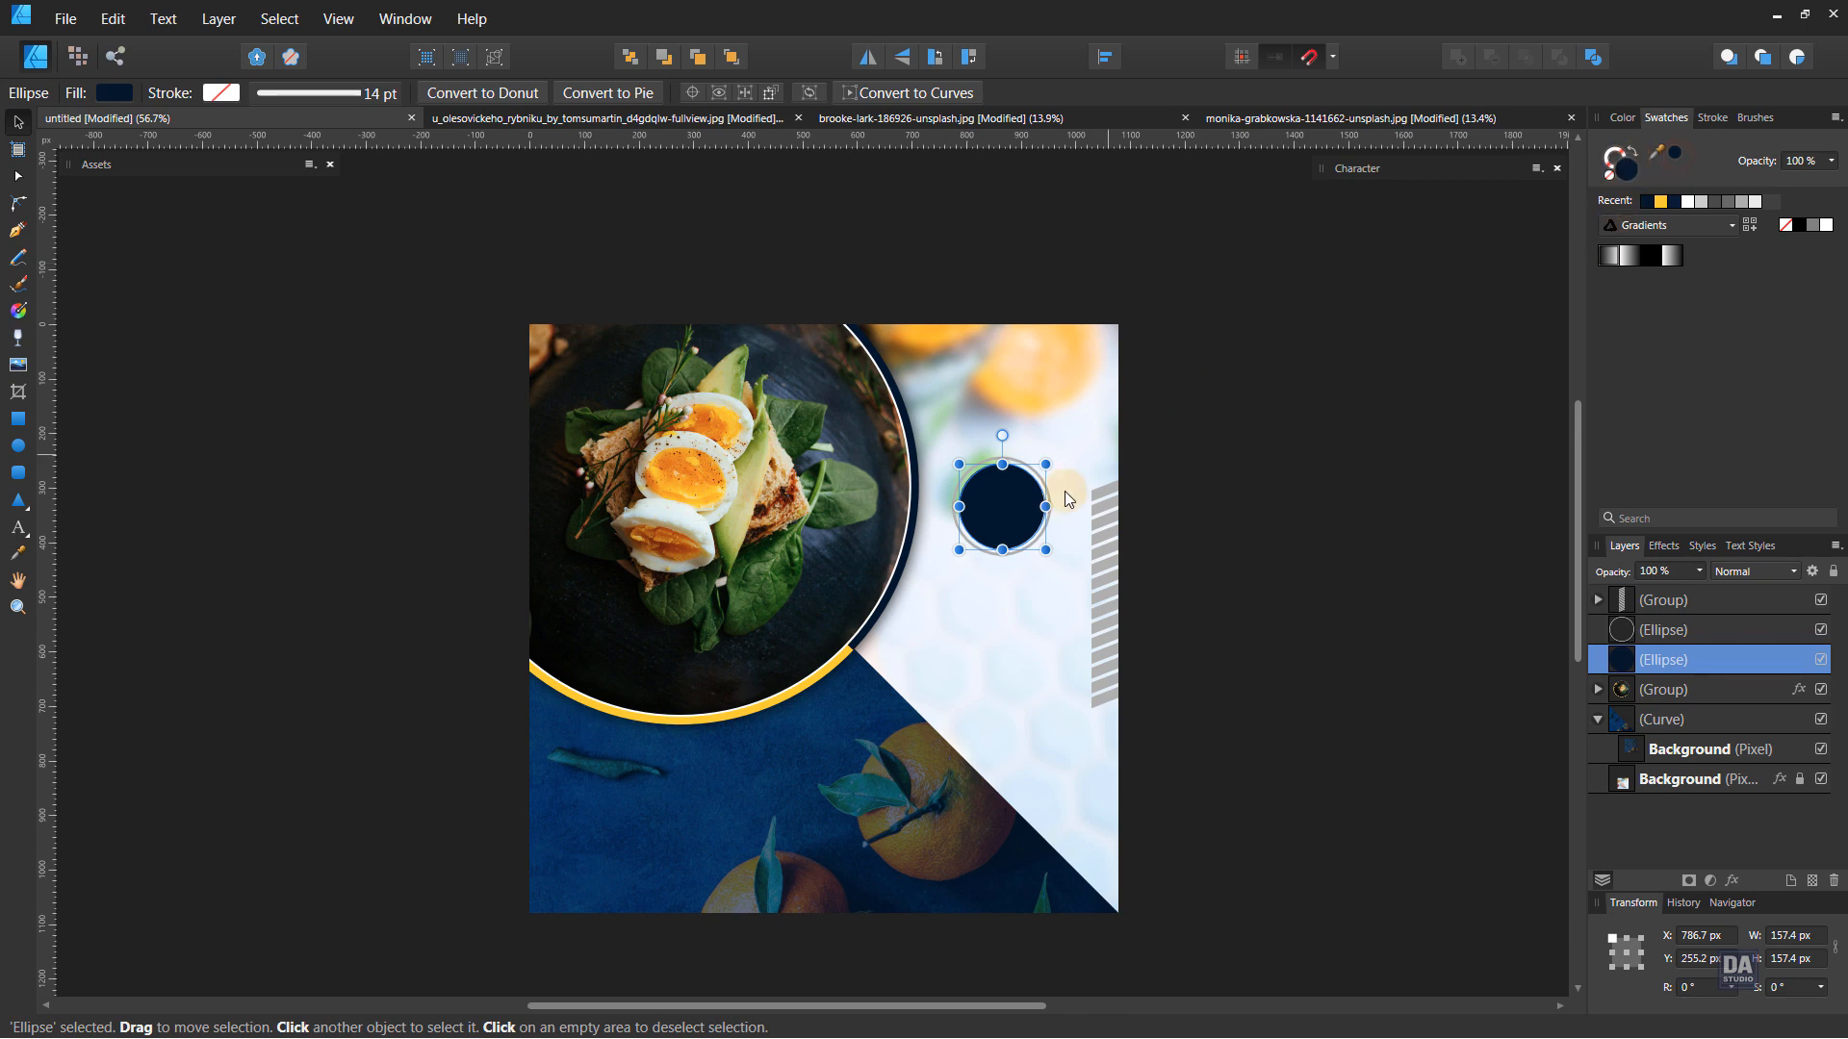
pyautogui.click(1049, 525)
pyautogui.click(1675, 152)
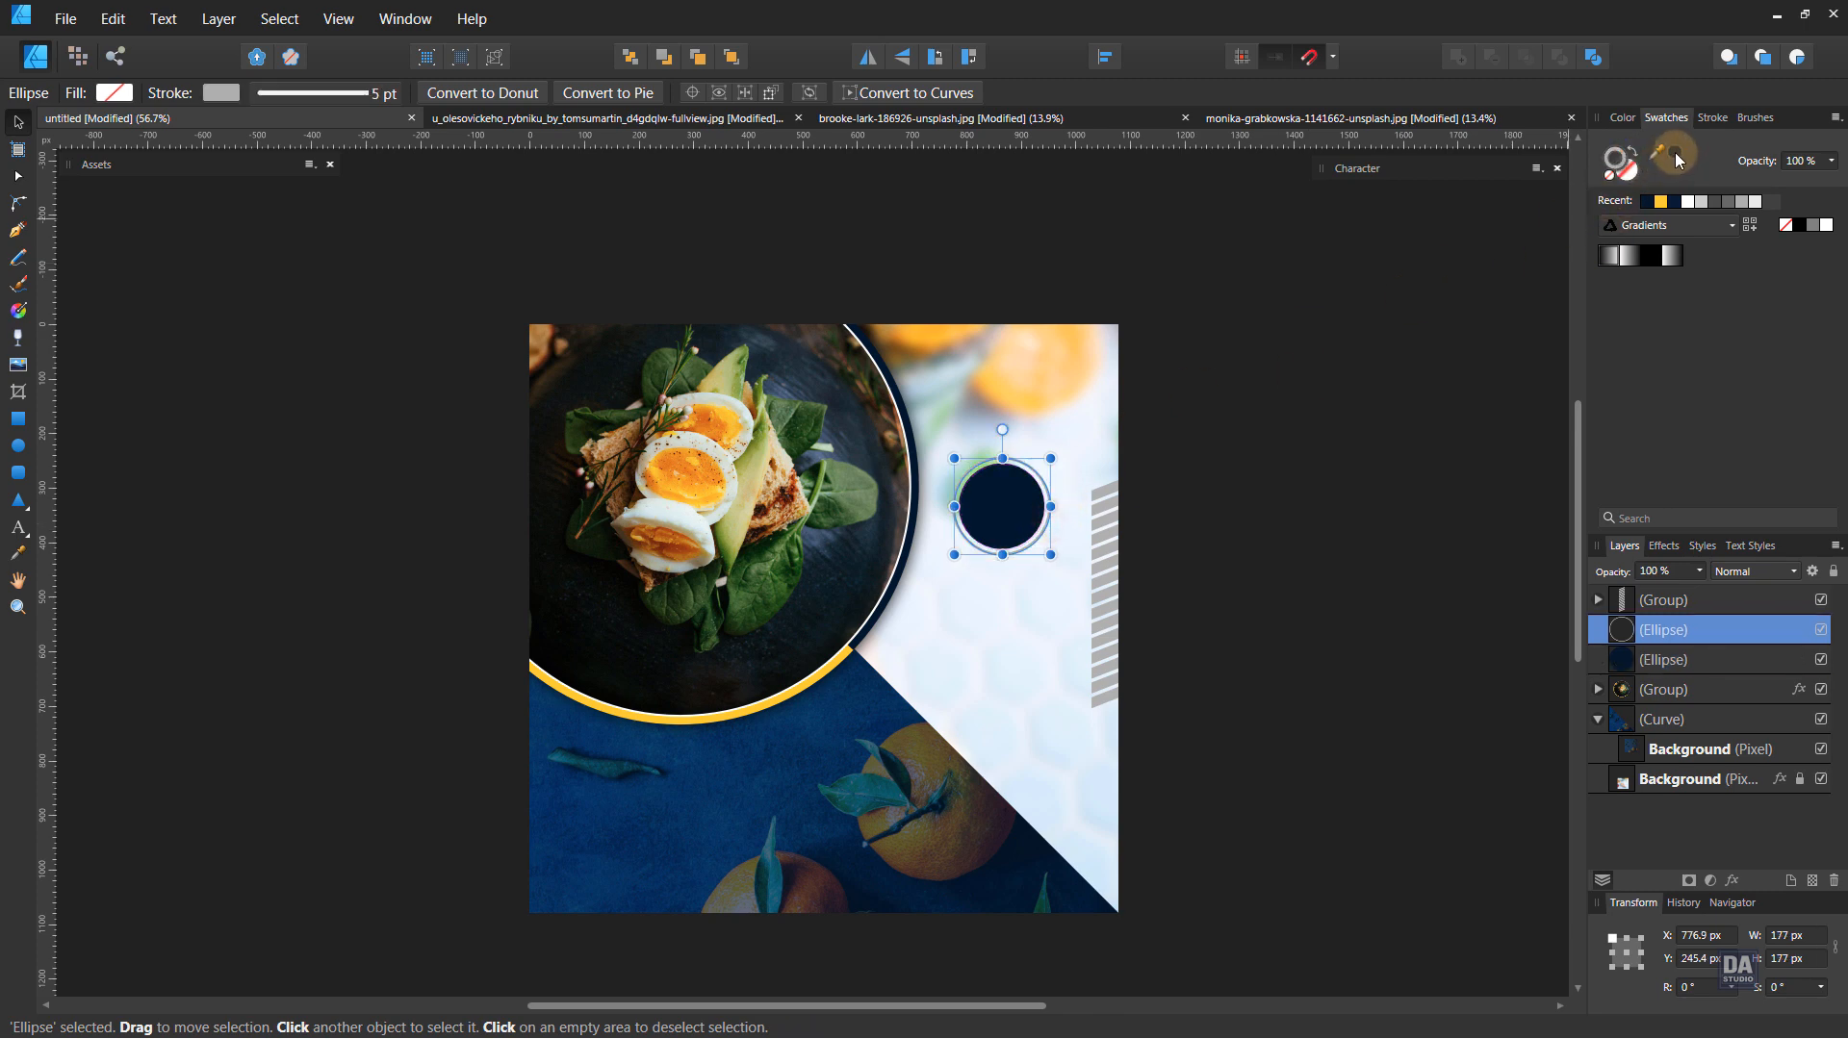
pyautogui.click(1331, 481)
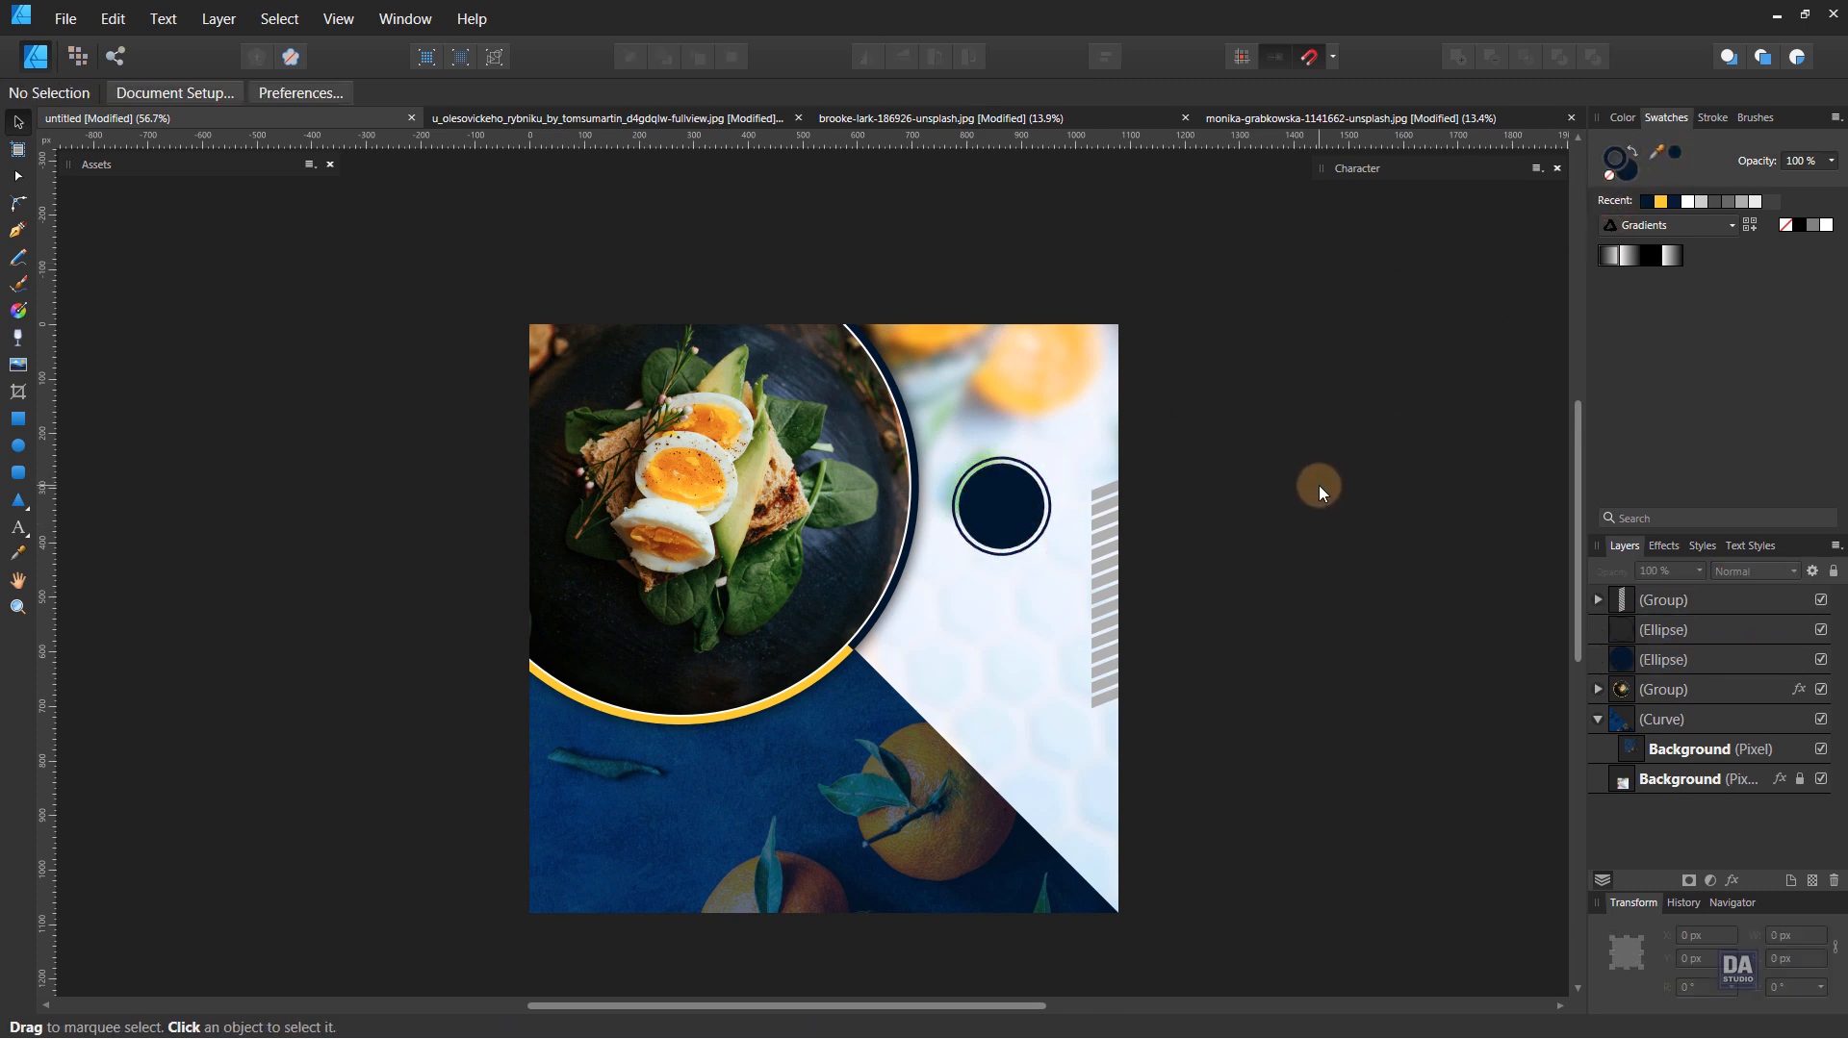
# - Fill the diagonal stripes group at the artboard's edge with the recently used egg-yolk yellow
pyautogui.moveTo(987, 664)
pyautogui.mouseDown()
pyautogui.moveTo(1007, 660)
pyautogui.moveTo(986, 699)
pyautogui.mouseUp()
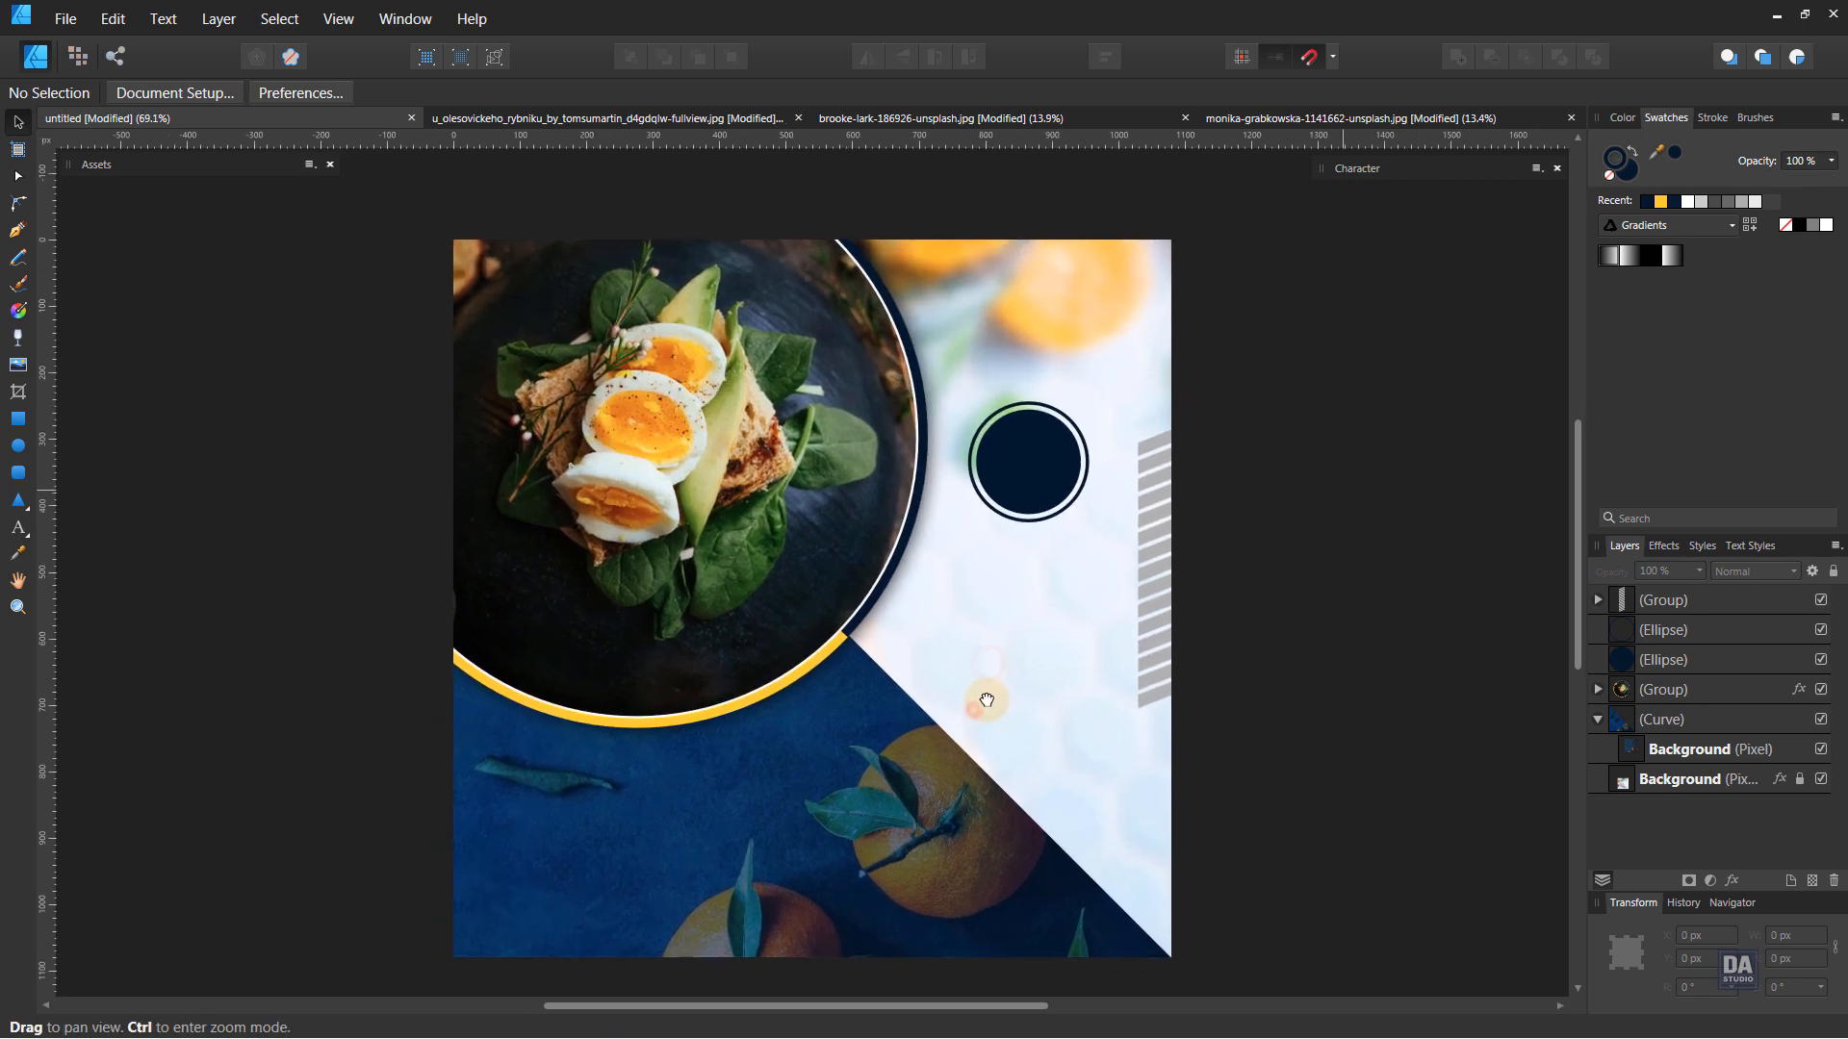
pyautogui.click(1141, 618)
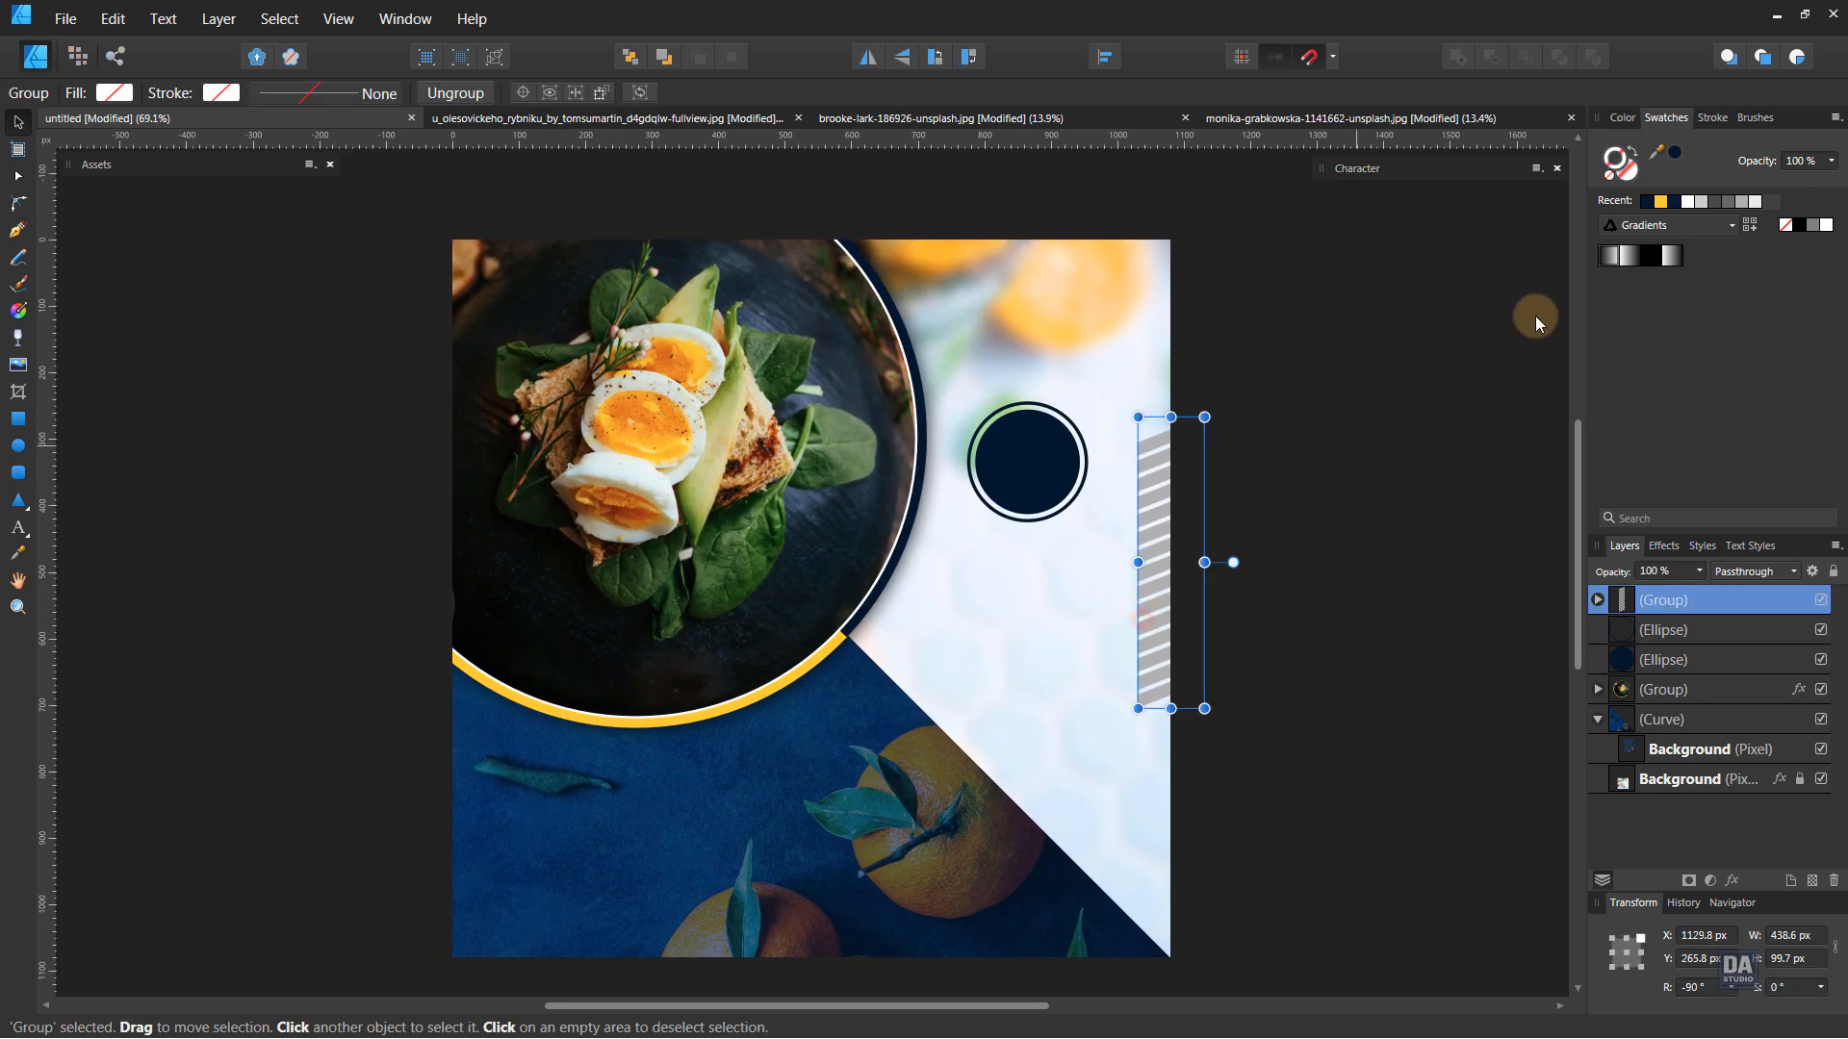
pyautogui.click(1666, 204)
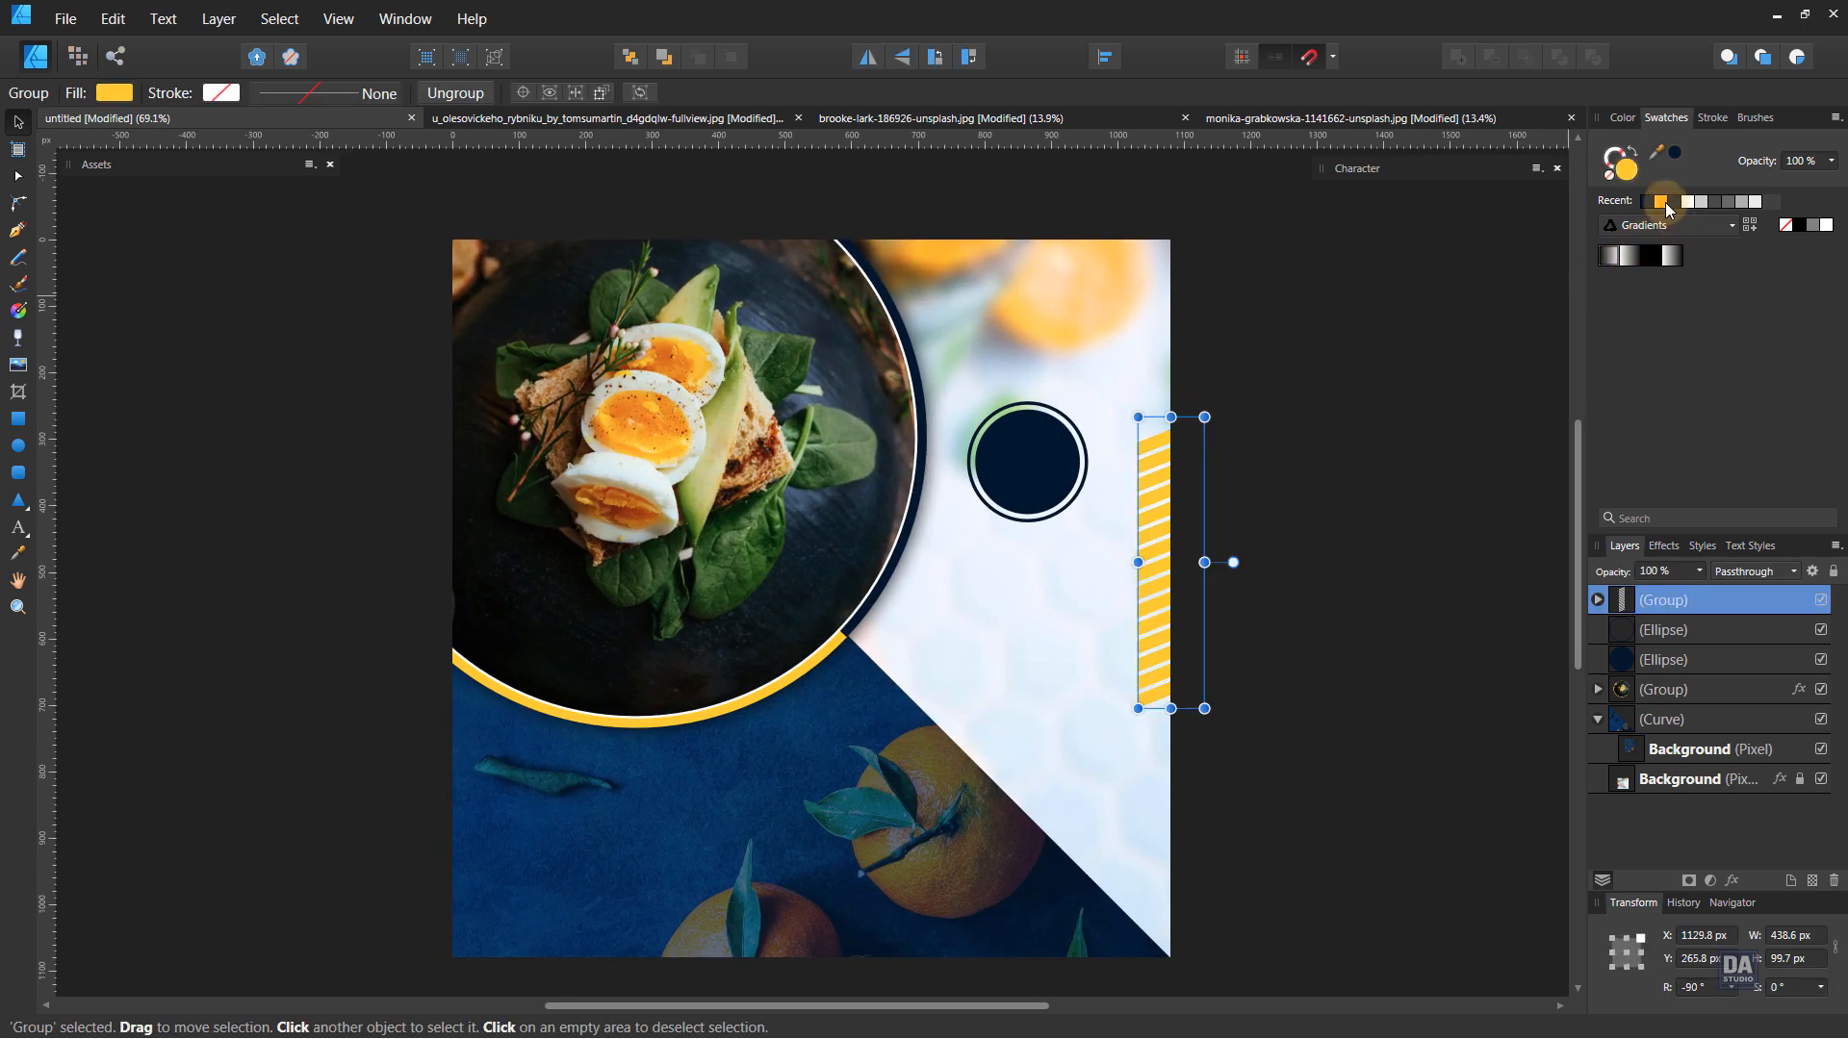
pyautogui.click(1414, 547)
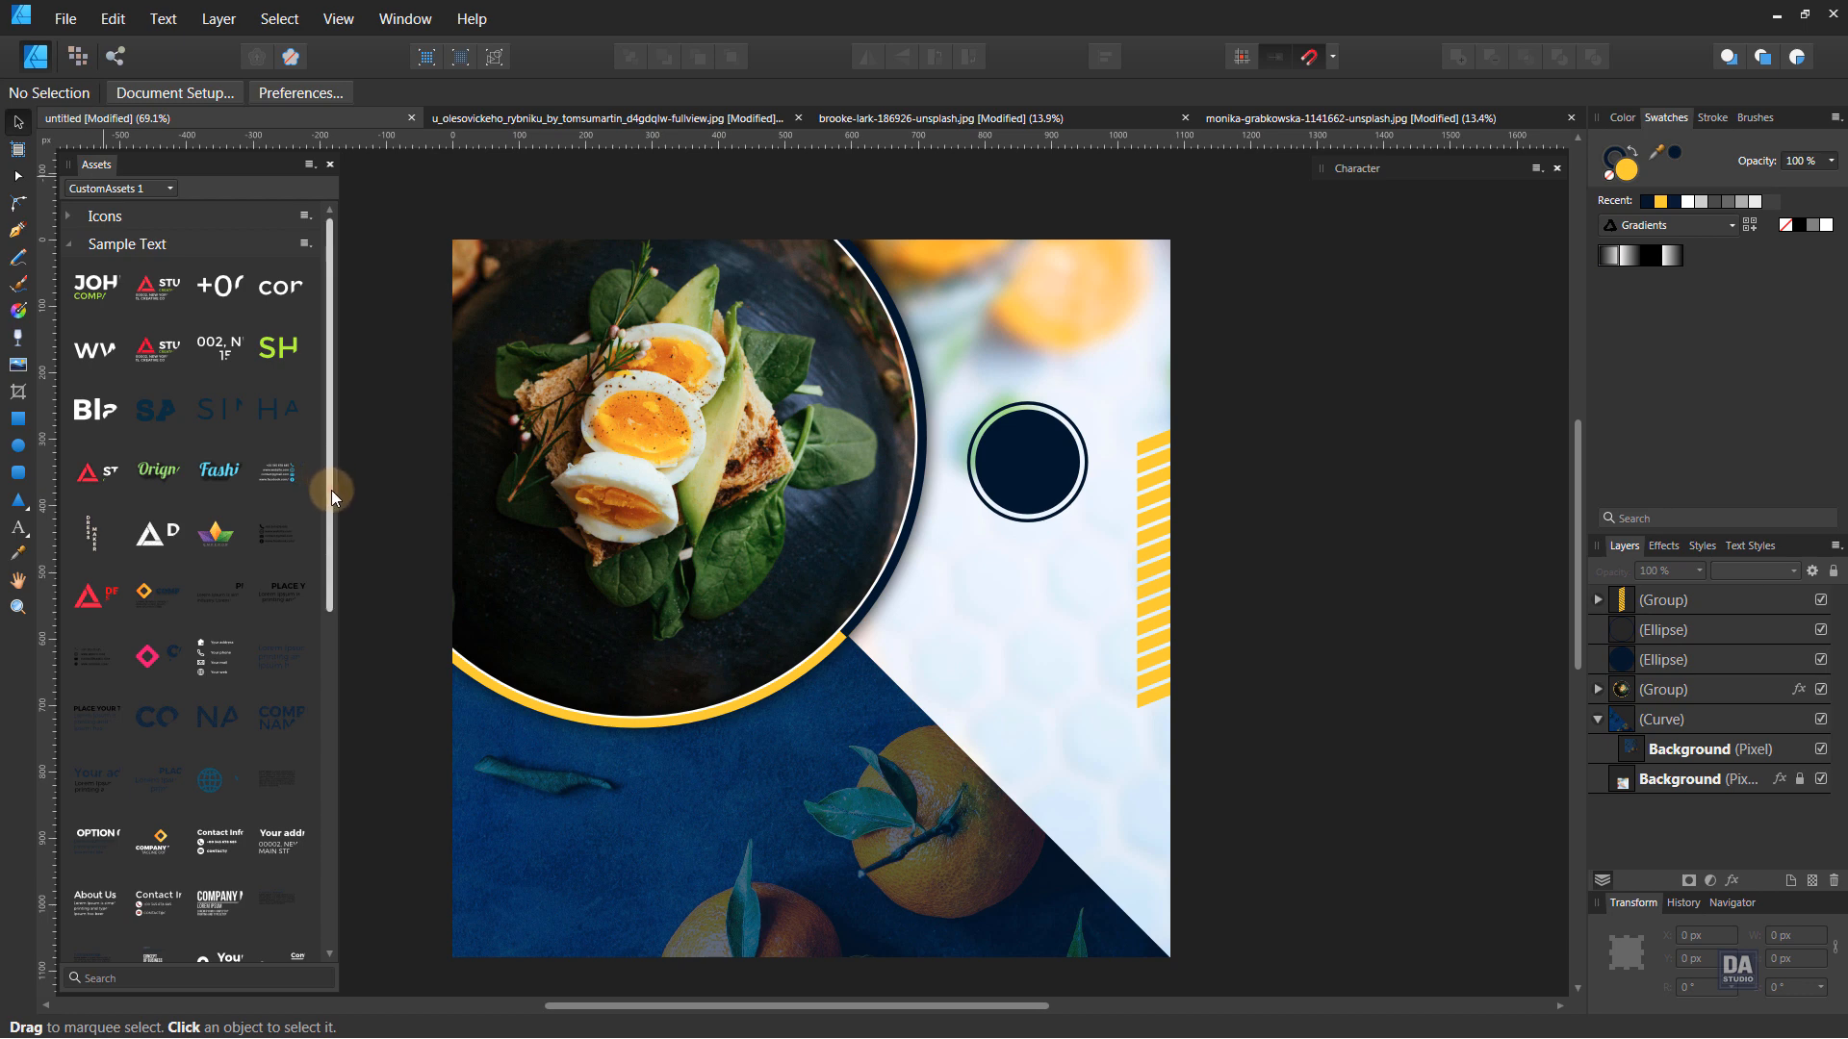
# - Place the contact details, DISCOVER and REAL TASTE text assets on the navy triangle, stacking the two headings beside the contact details
pyautogui.moveTo(332, 489); pyautogui.dragTo(294, 876)
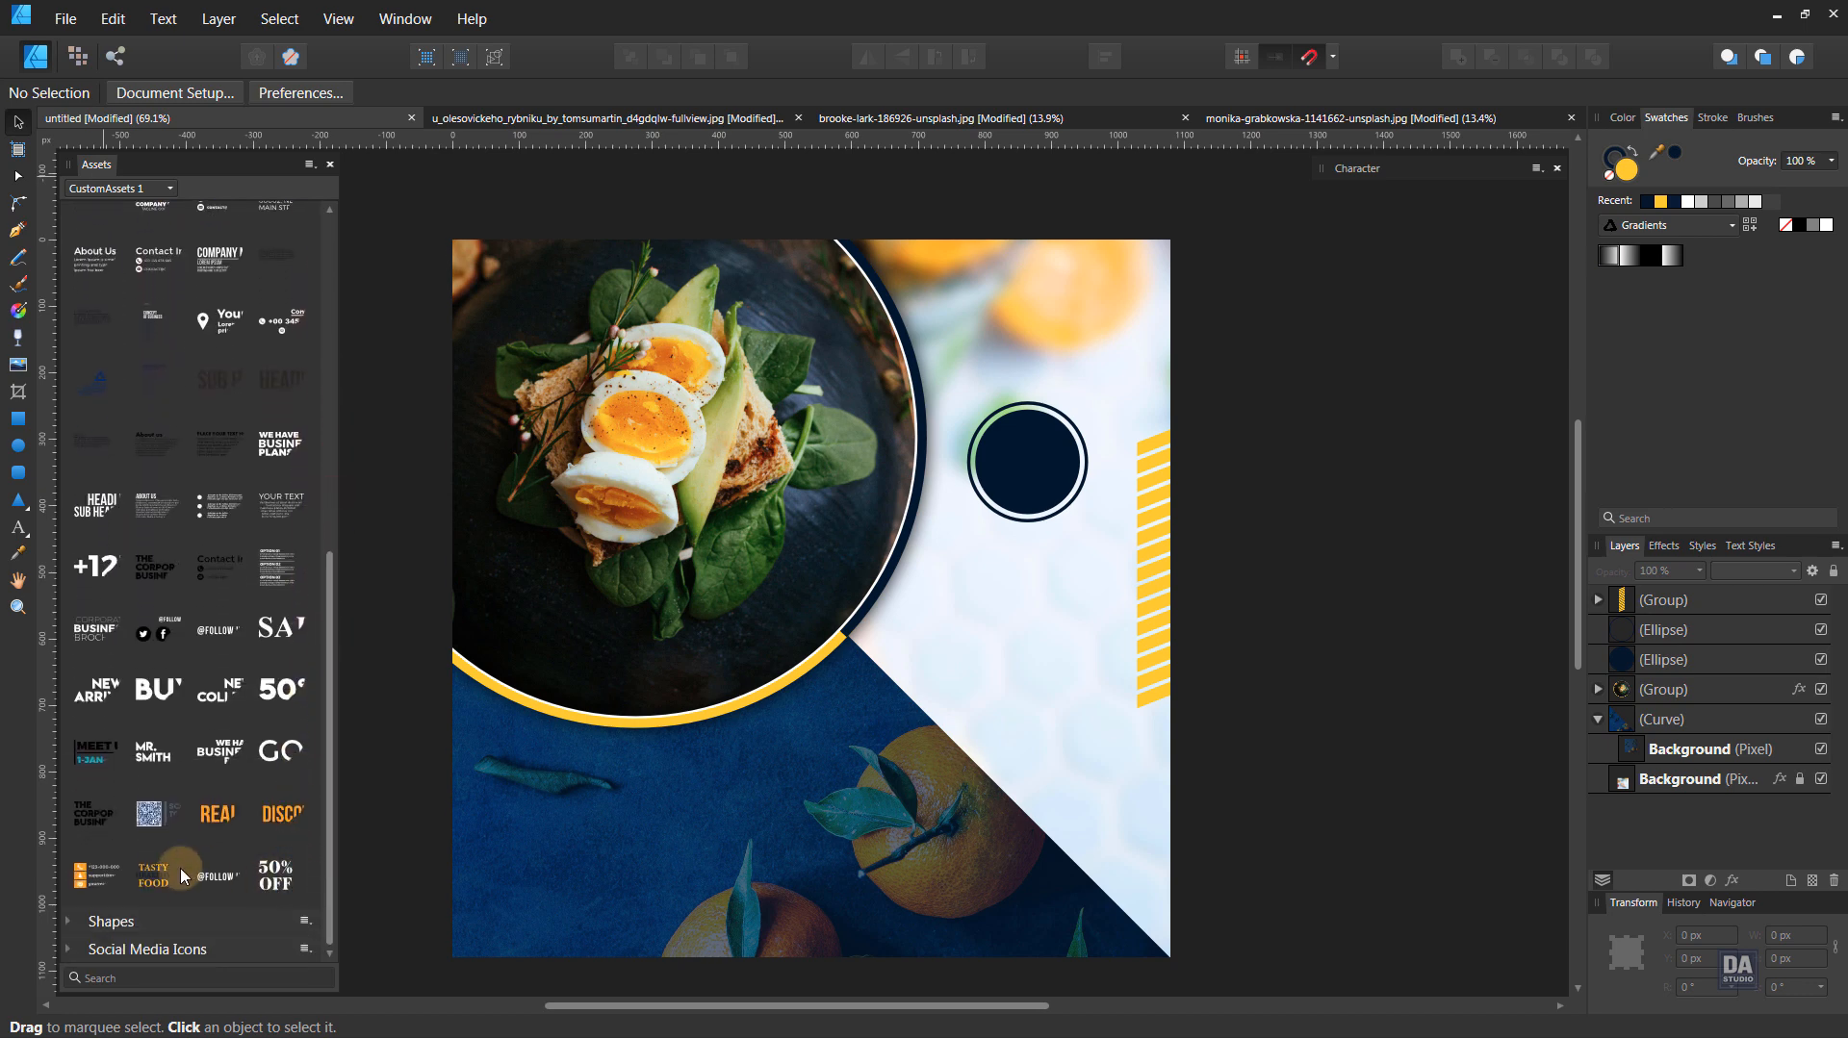
pyautogui.moveTo(79, 880); pyautogui.dragTo(562, 871)
pyautogui.moveTo(275, 818); pyautogui.dragTo(816, 764)
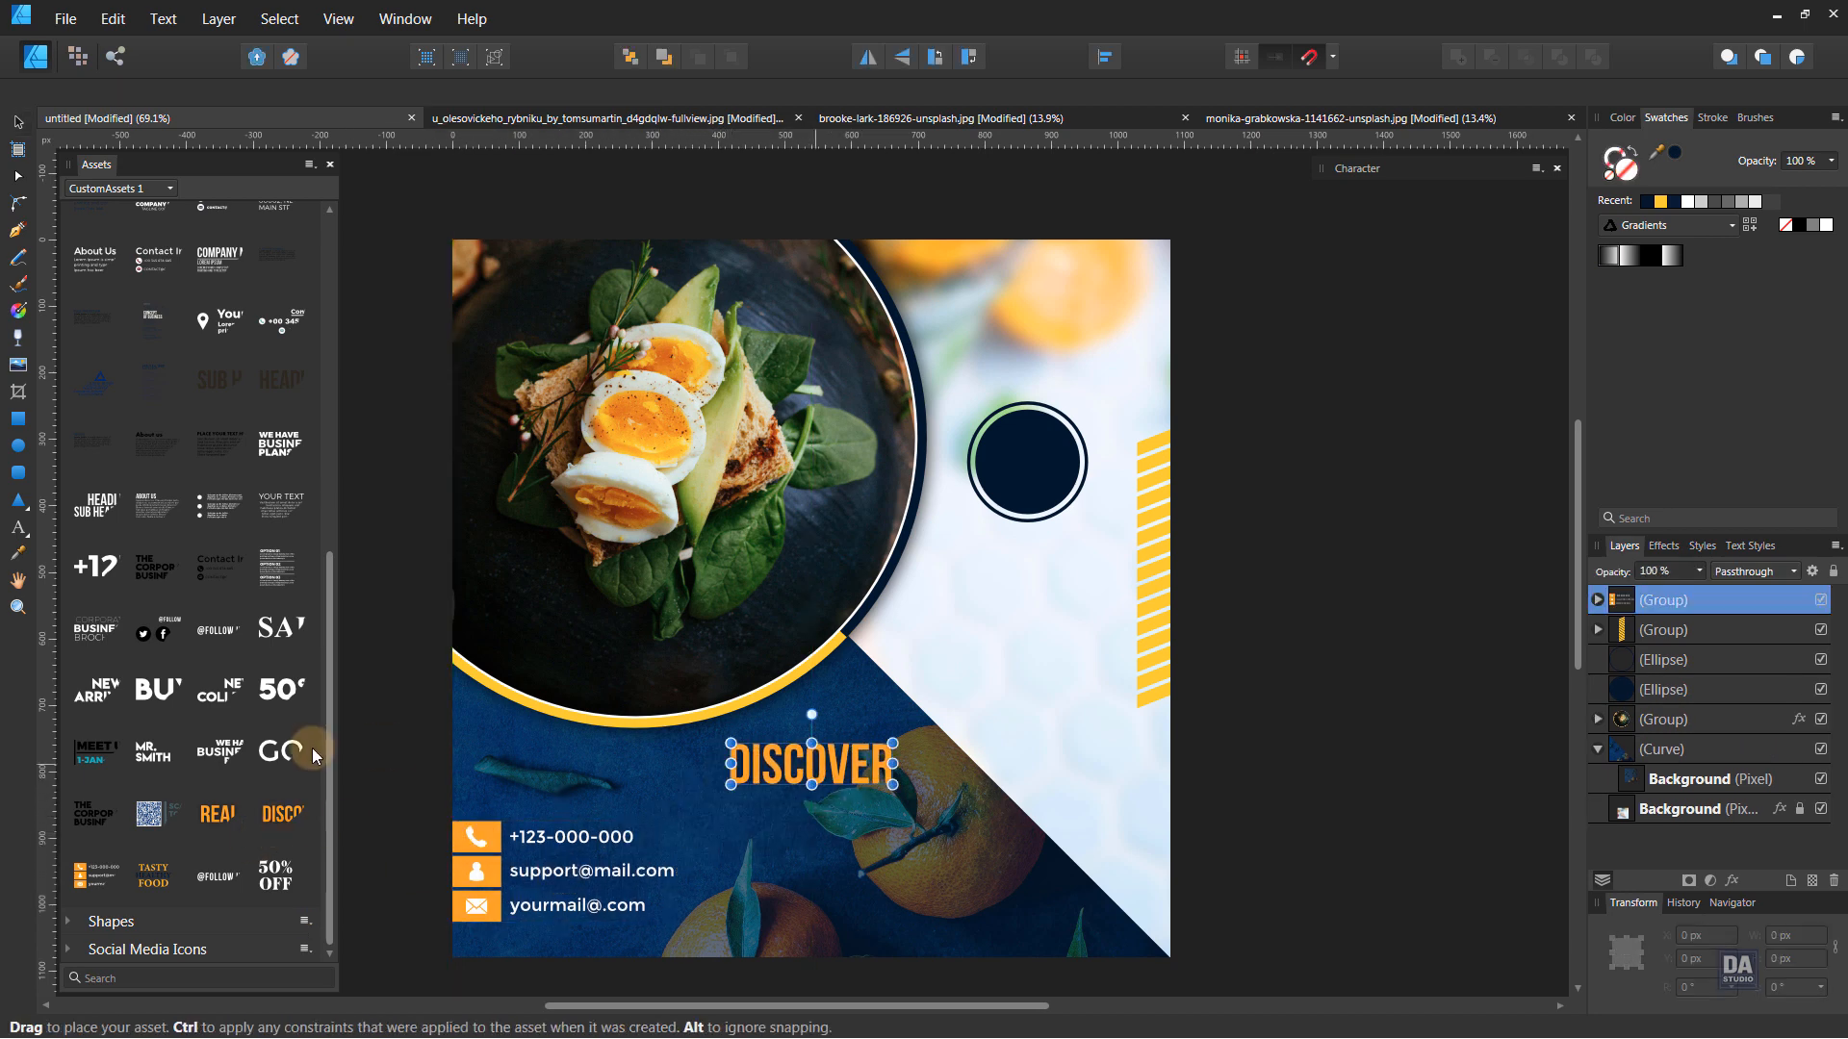
pyautogui.moveTo(227, 815); pyautogui.dragTo(857, 775)
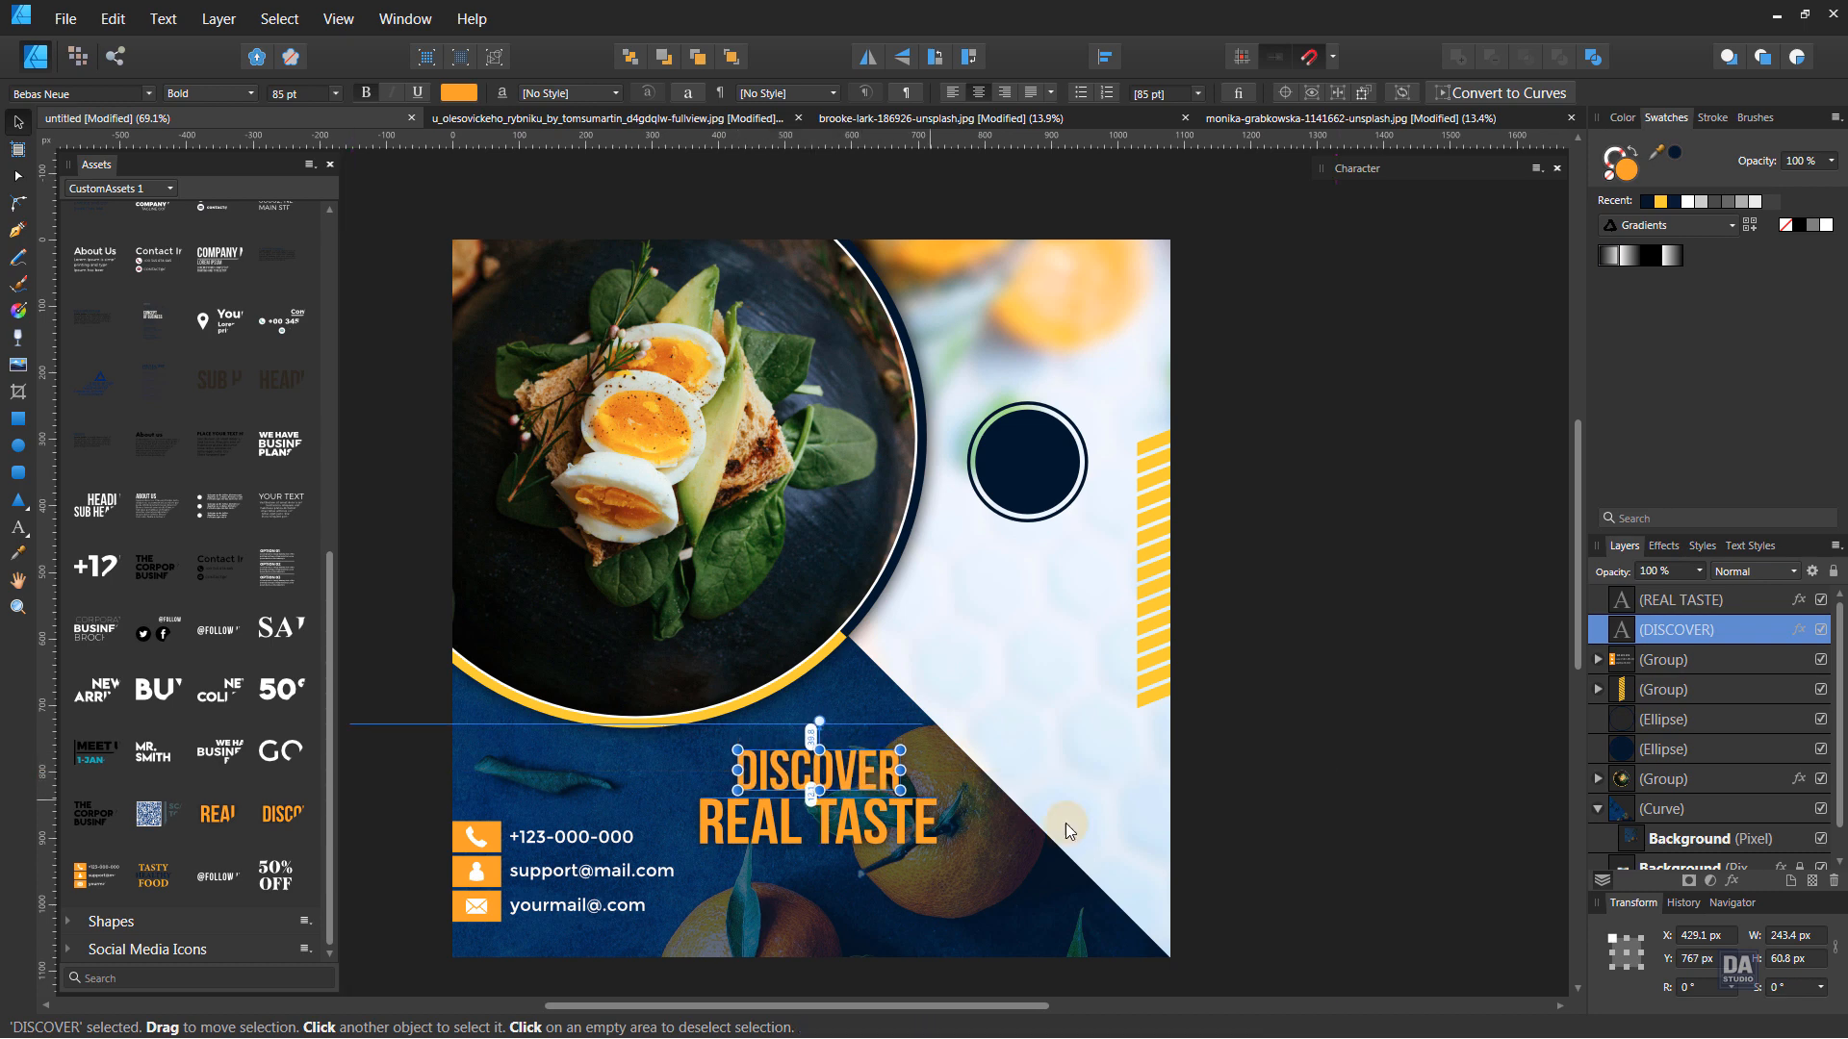
pyautogui.click(1392, 842)
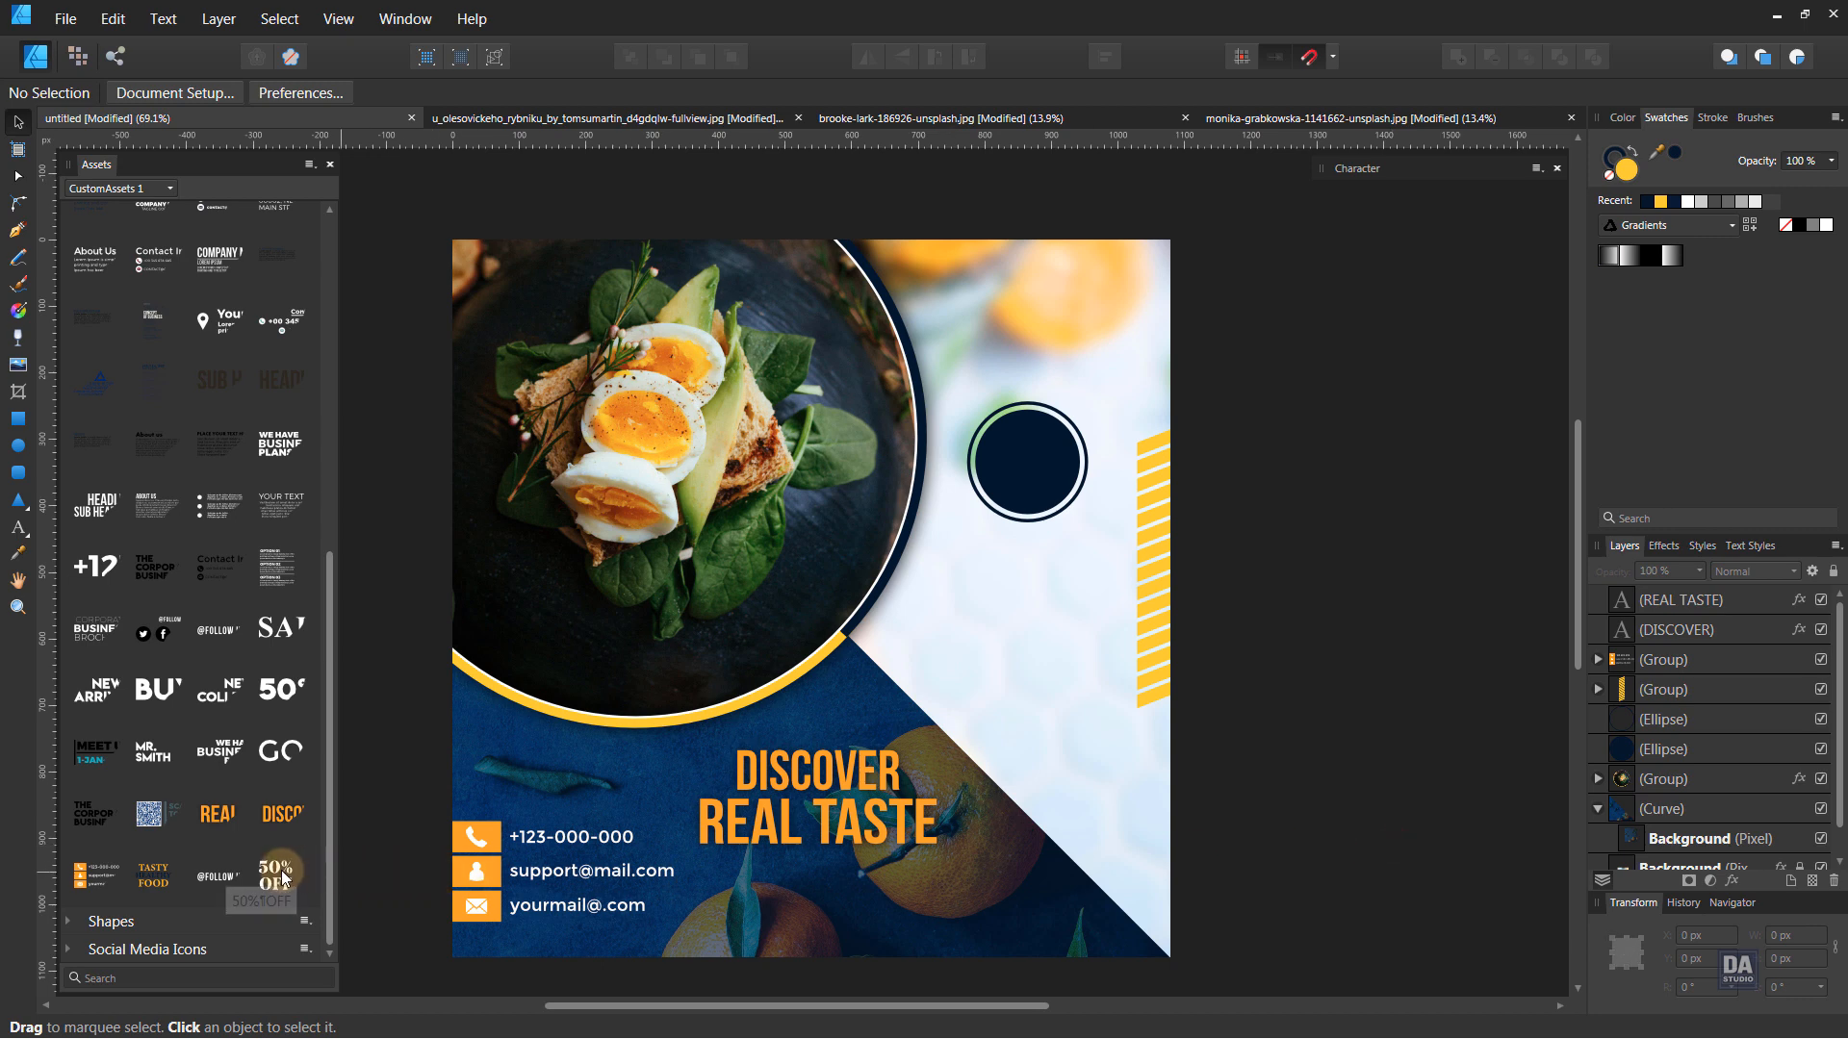
pyautogui.moveTo(246, 876); pyautogui.dragTo(1024, 932)
pyautogui.click(1299, 931)
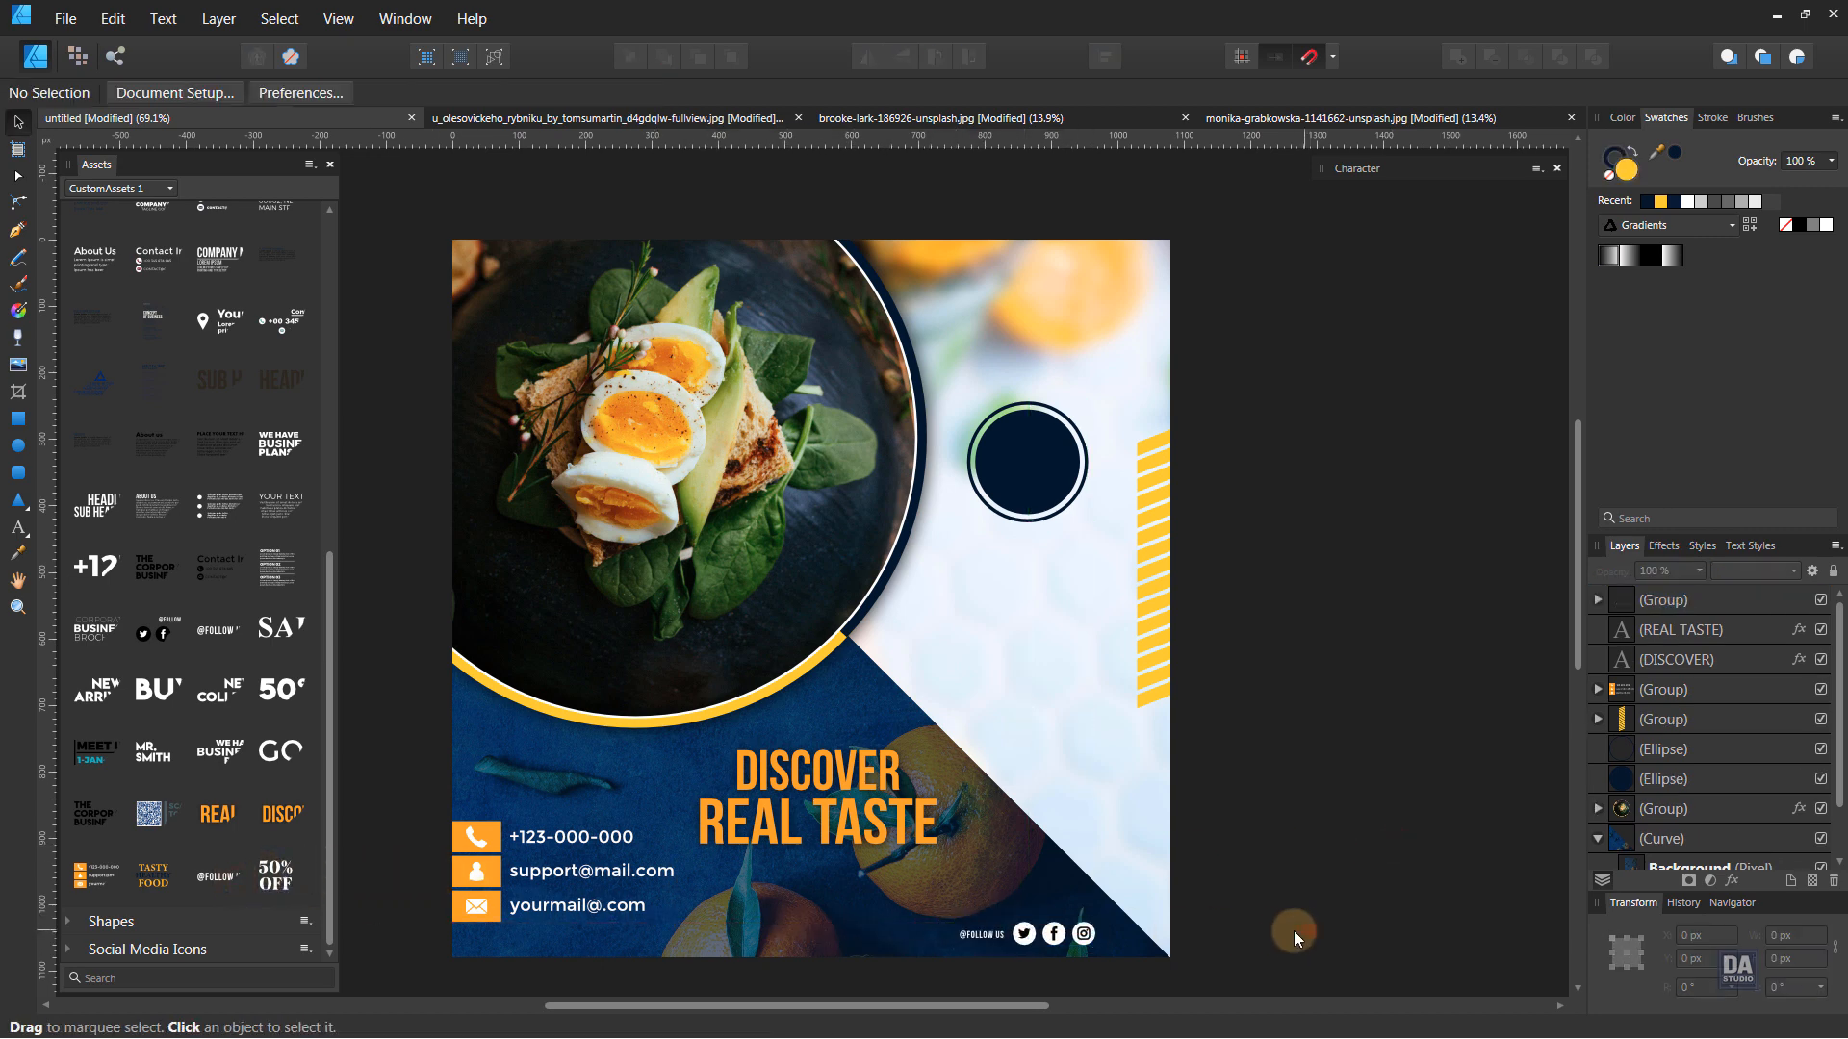
# - Centre the 50% OFF text asset on the navy circle and place the TASTY HEALTHY FOOD asset directly below the circle
pyautogui.moveTo(275, 874); pyautogui.dragTo(1030, 472)
pyautogui.click(1075, 470)
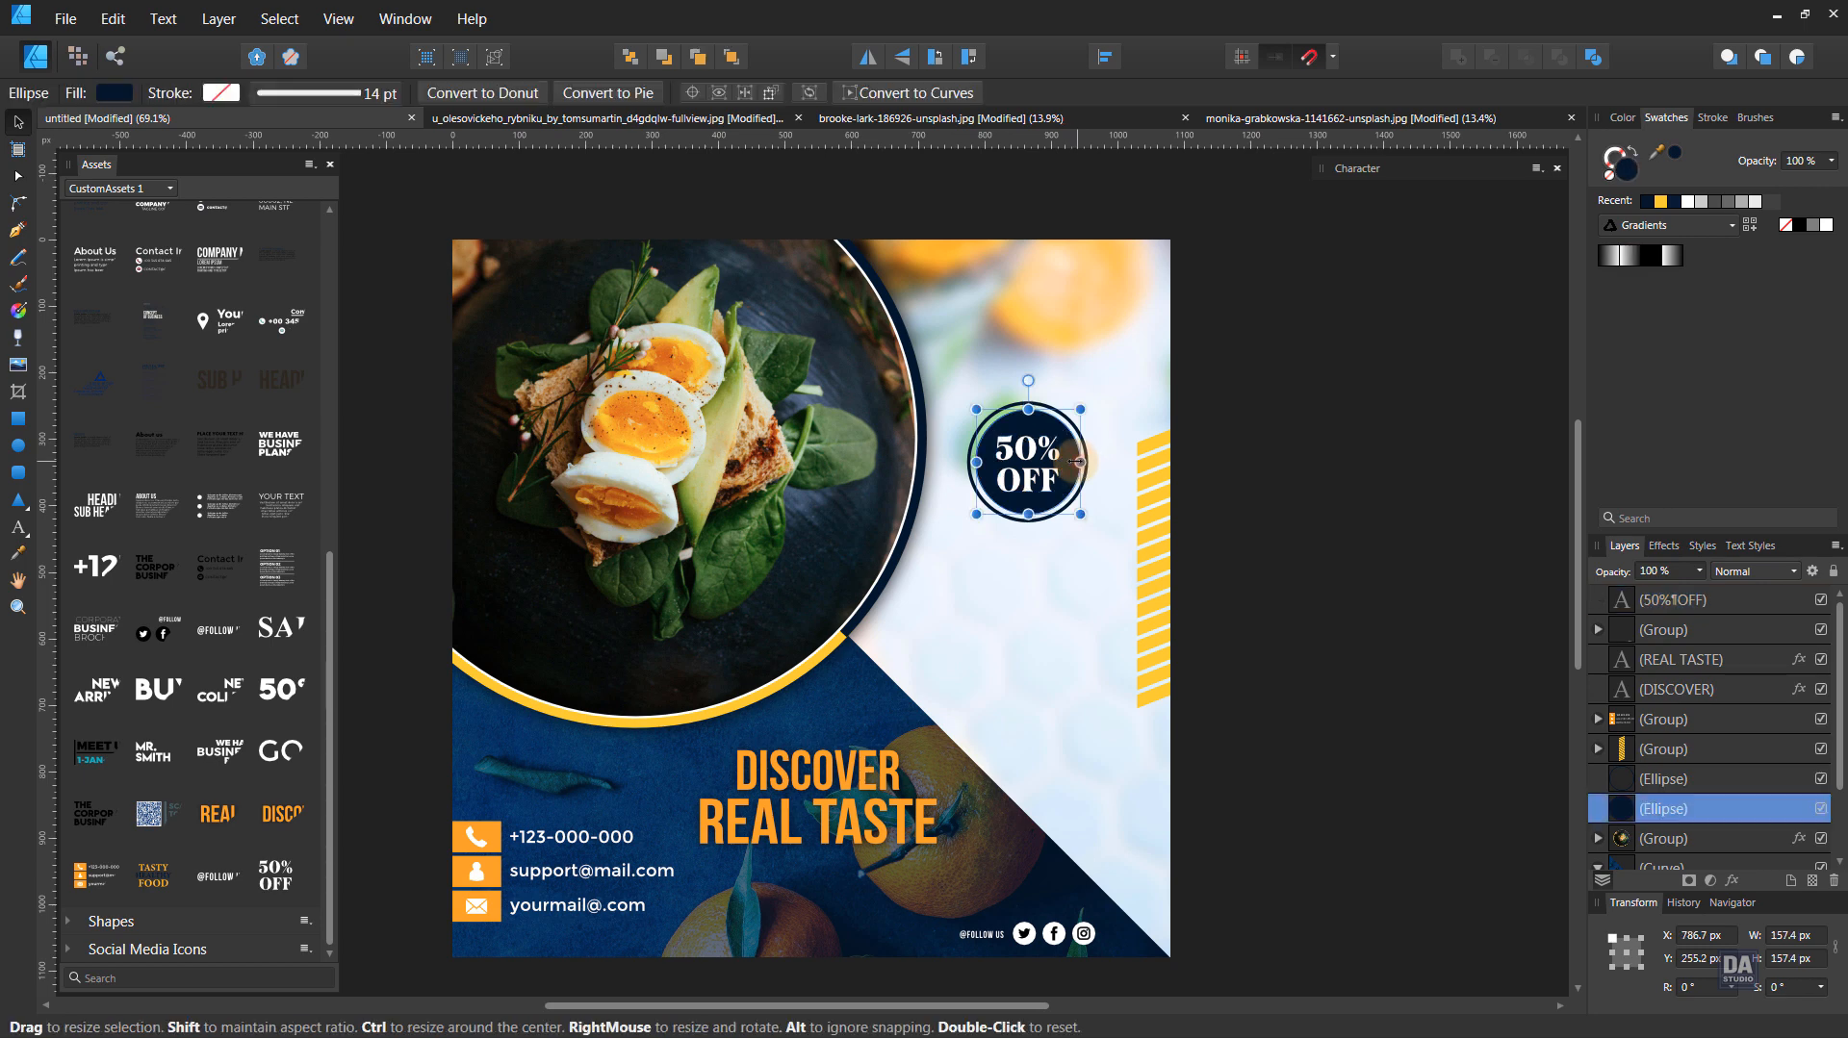
pyautogui.click(1045, 483)
pyautogui.moveTo(1039, 484); pyautogui.dragTo(1037, 481)
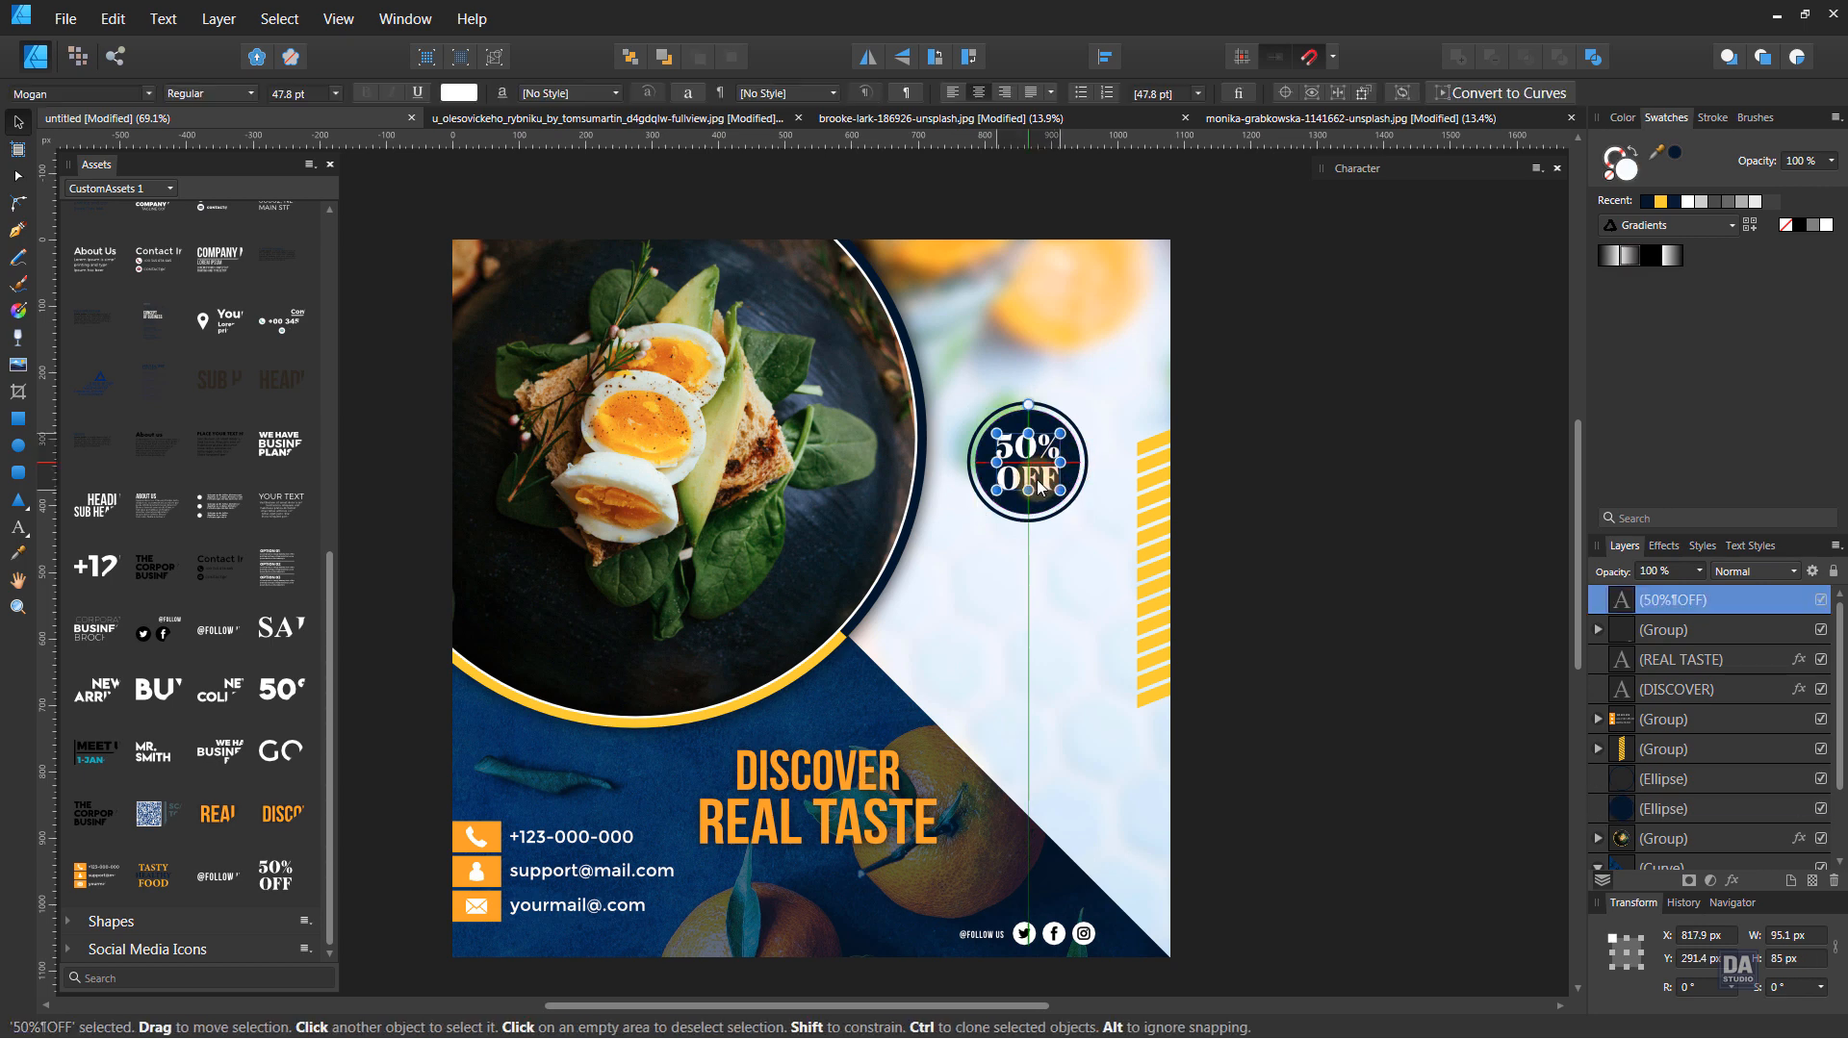
pyautogui.click(1256, 523)
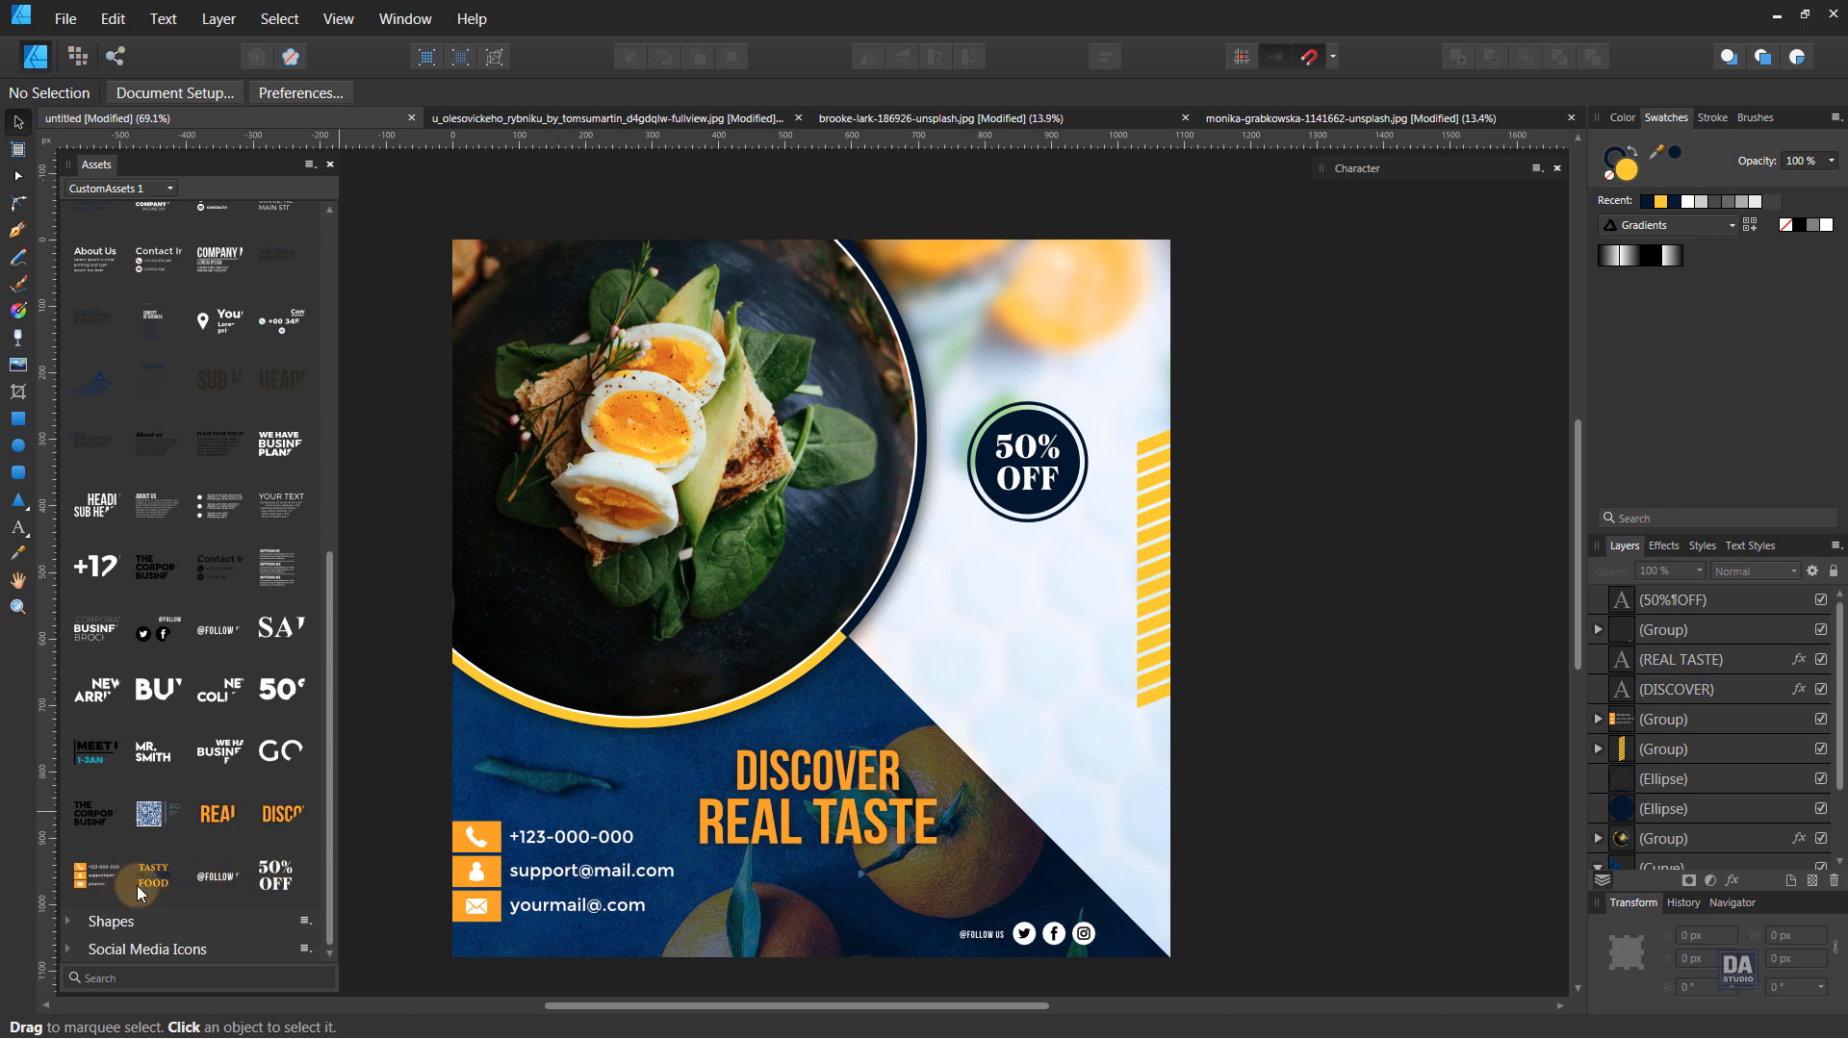
pyautogui.moveTo(159, 883)
pyautogui.mouseDown()
pyautogui.moveTo(943, 708)
pyautogui.moveTo(1018, 626)
pyautogui.moveTo(1031, 637)
pyautogui.moveTo(1028, 610)
pyautogui.mouseUp()
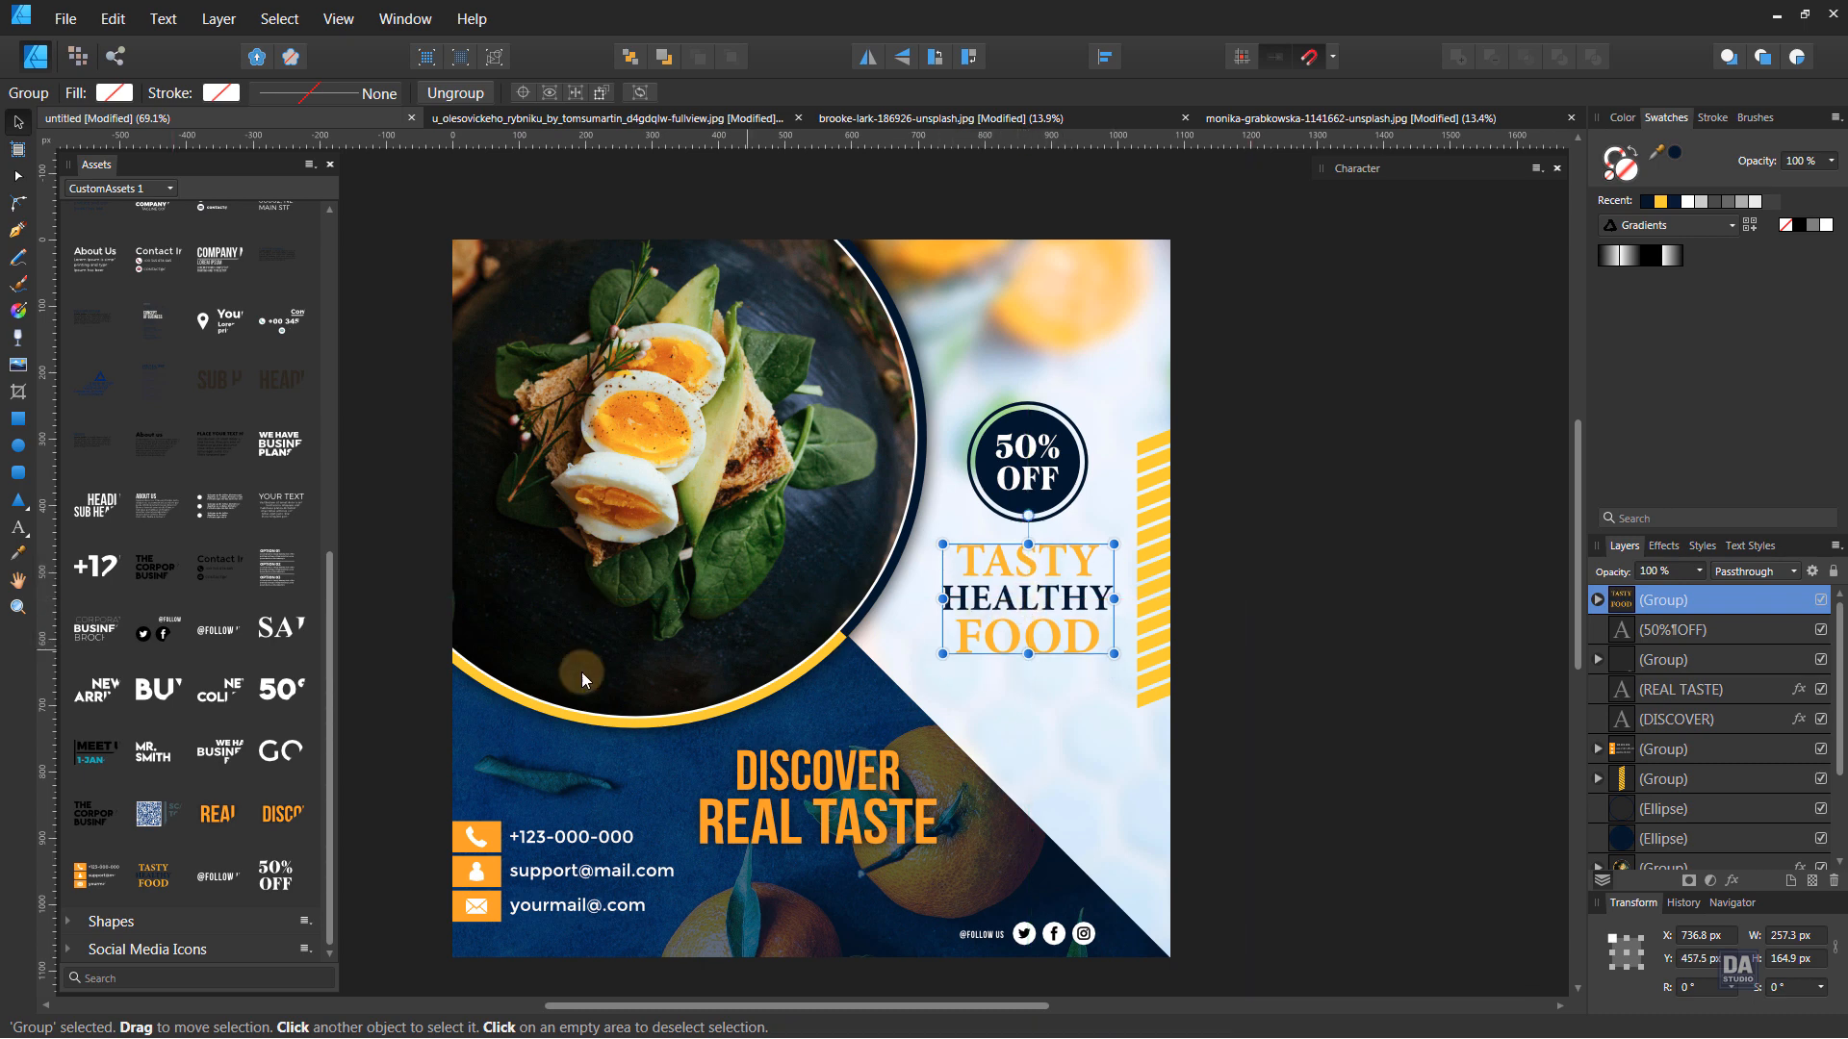
# - Place the DESIGN ART STUDIO logo asset in the artboard's upper-right corner, coloured dark navy and enlarged to about 196 px wide
pyautogui.scroll(3, 292, 787)
pyautogui.scroll(6, 291, 787)
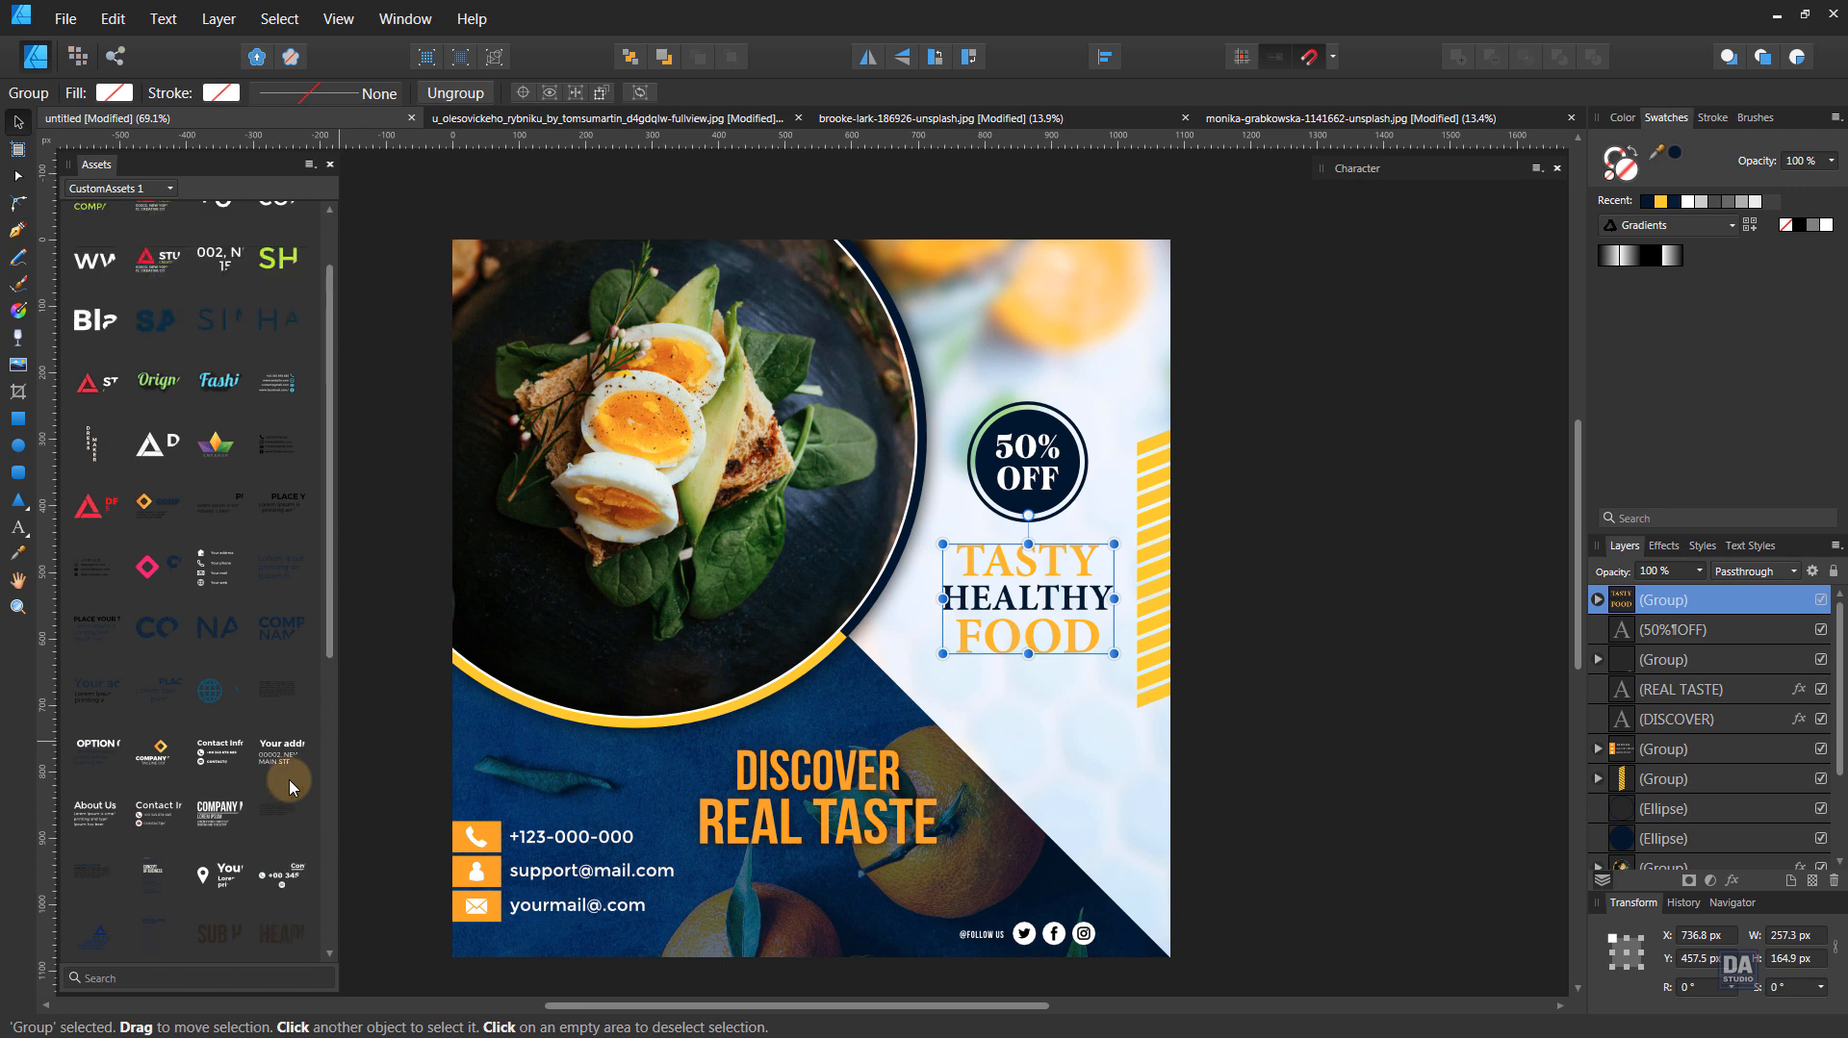
pyautogui.moveTo(157, 458); pyautogui.dragTo(855, 495)
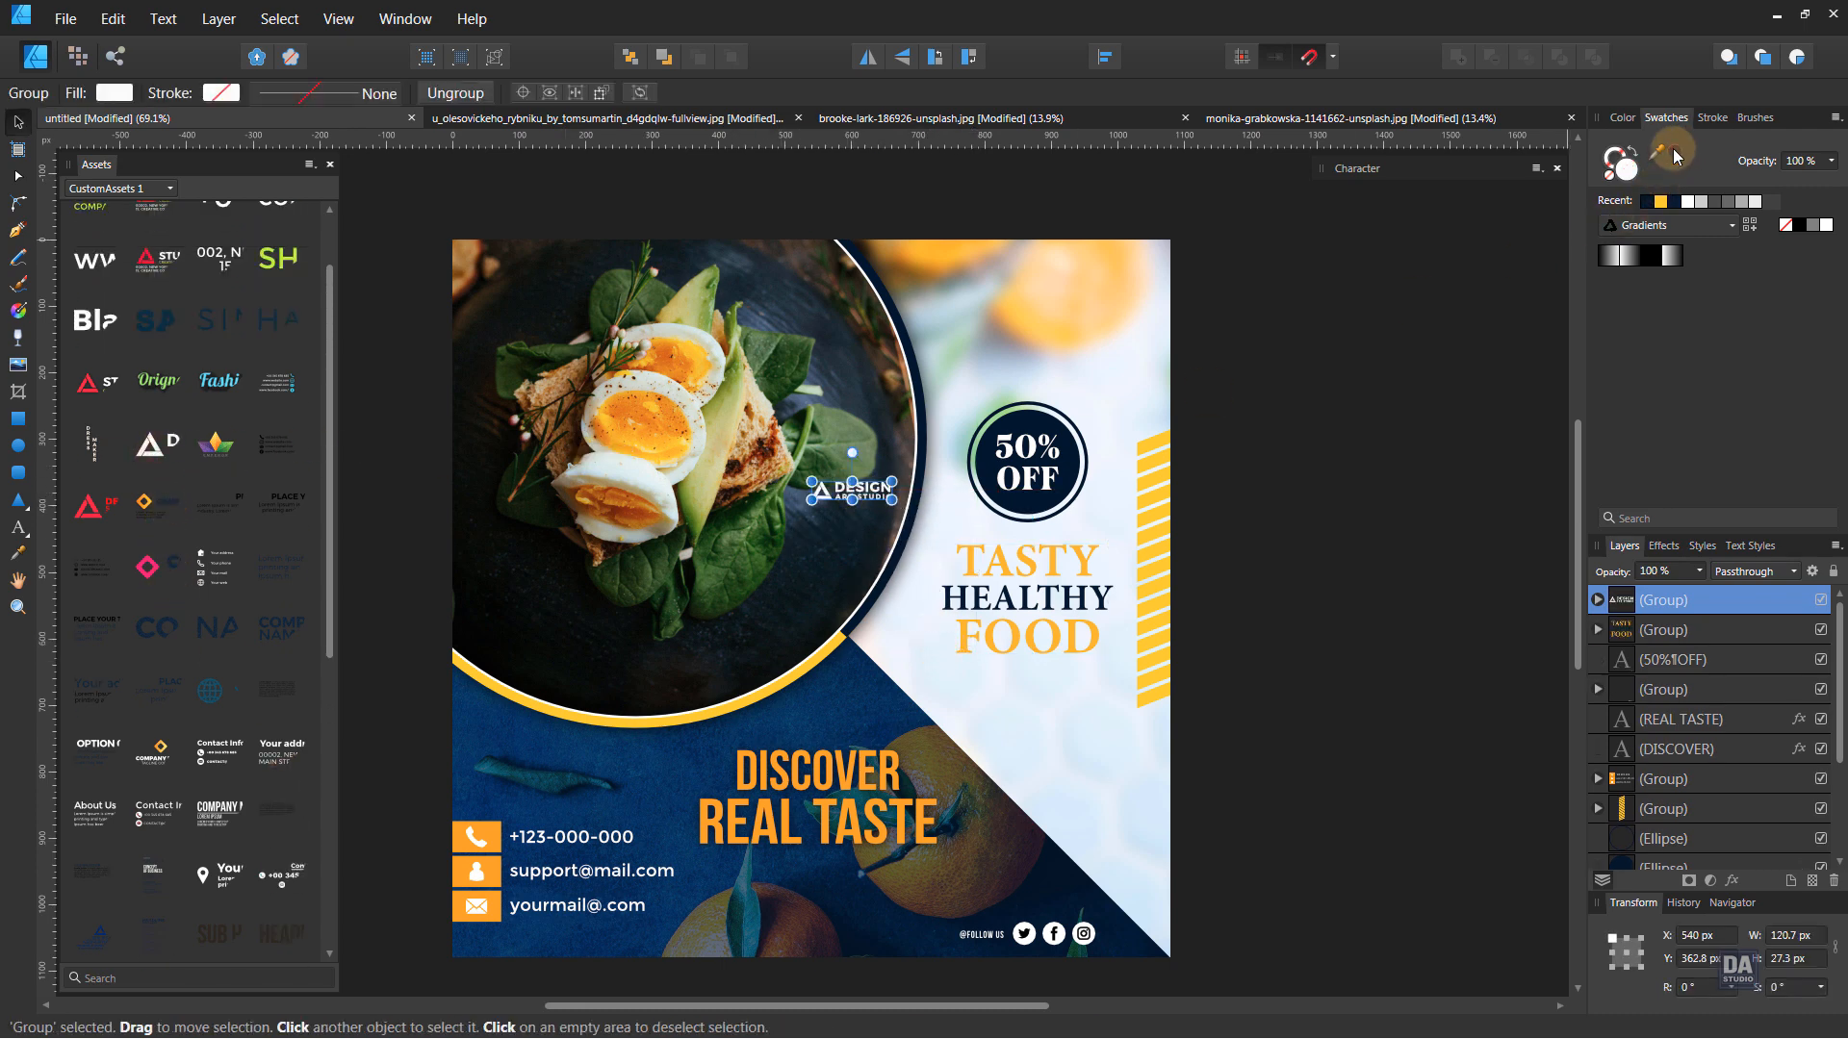
pyautogui.click(1675, 156)
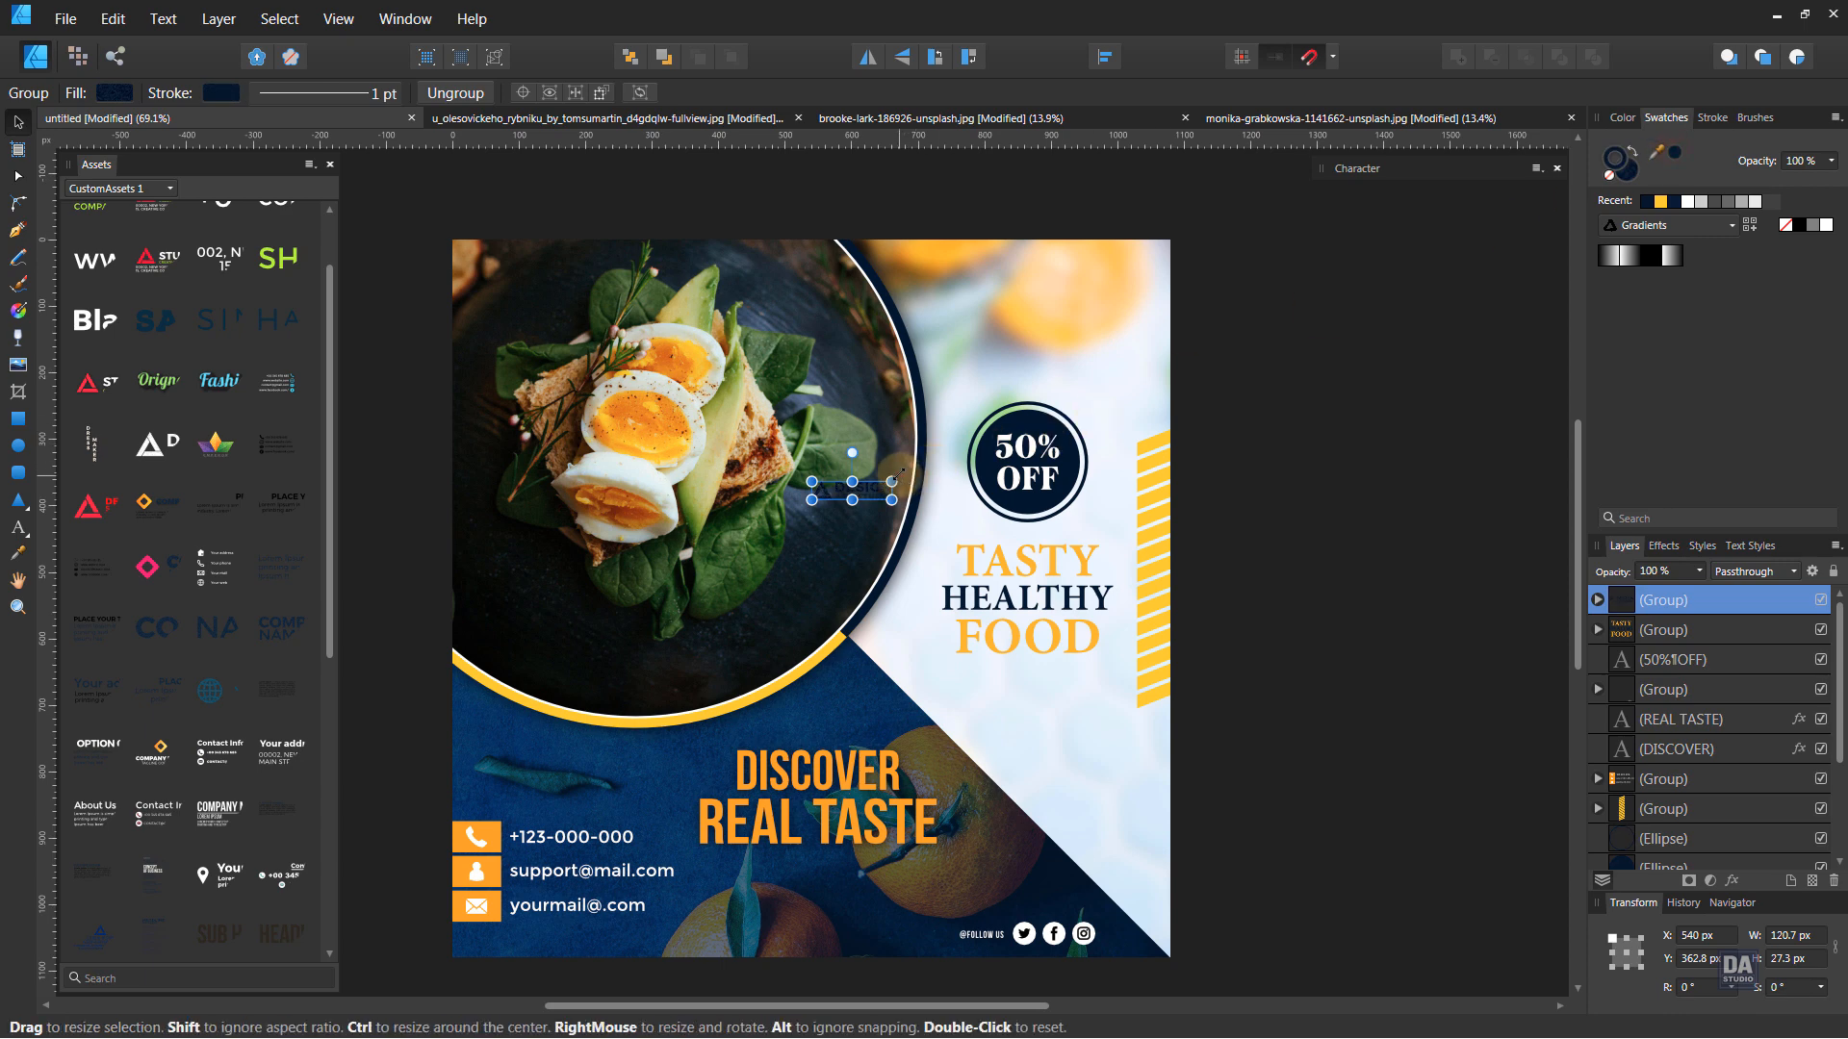
pyautogui.moveTo(897, 473); pyautogui.dragTo(1119, 288)
pyautogui.click(1142, 317)
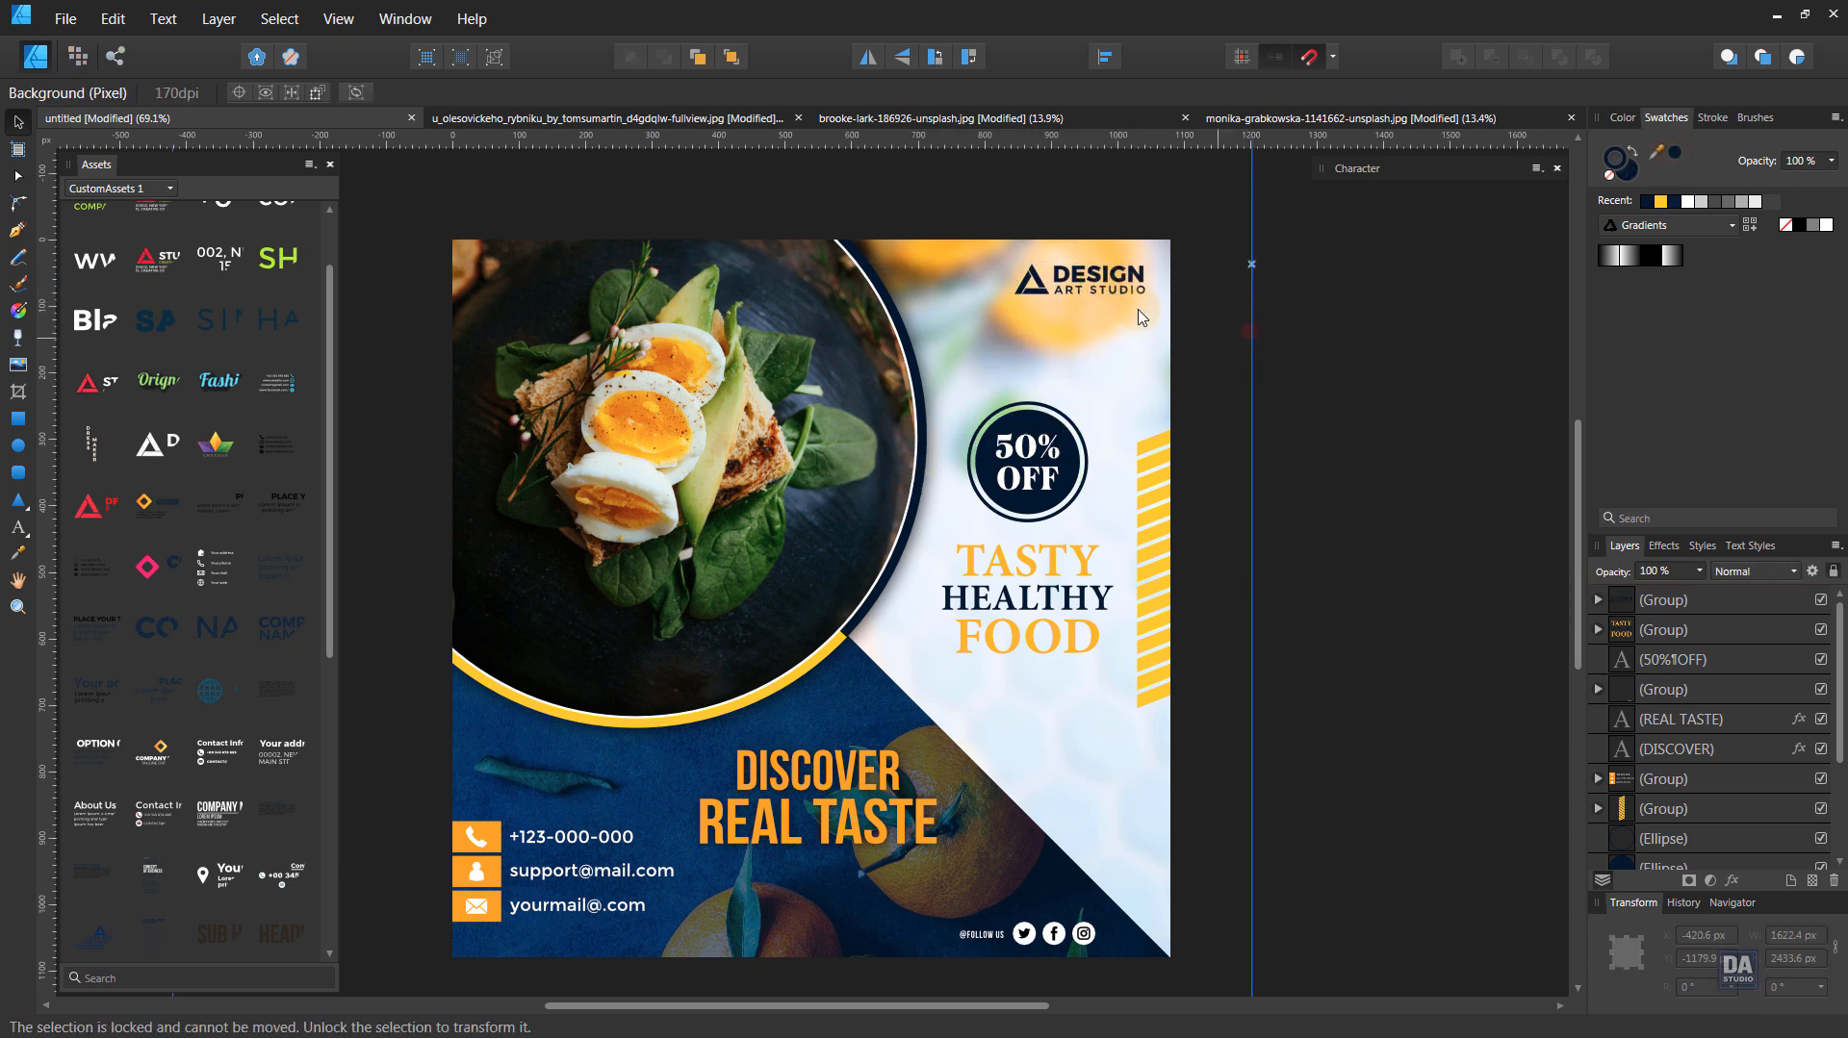
pyautogui.click(1066, 280)
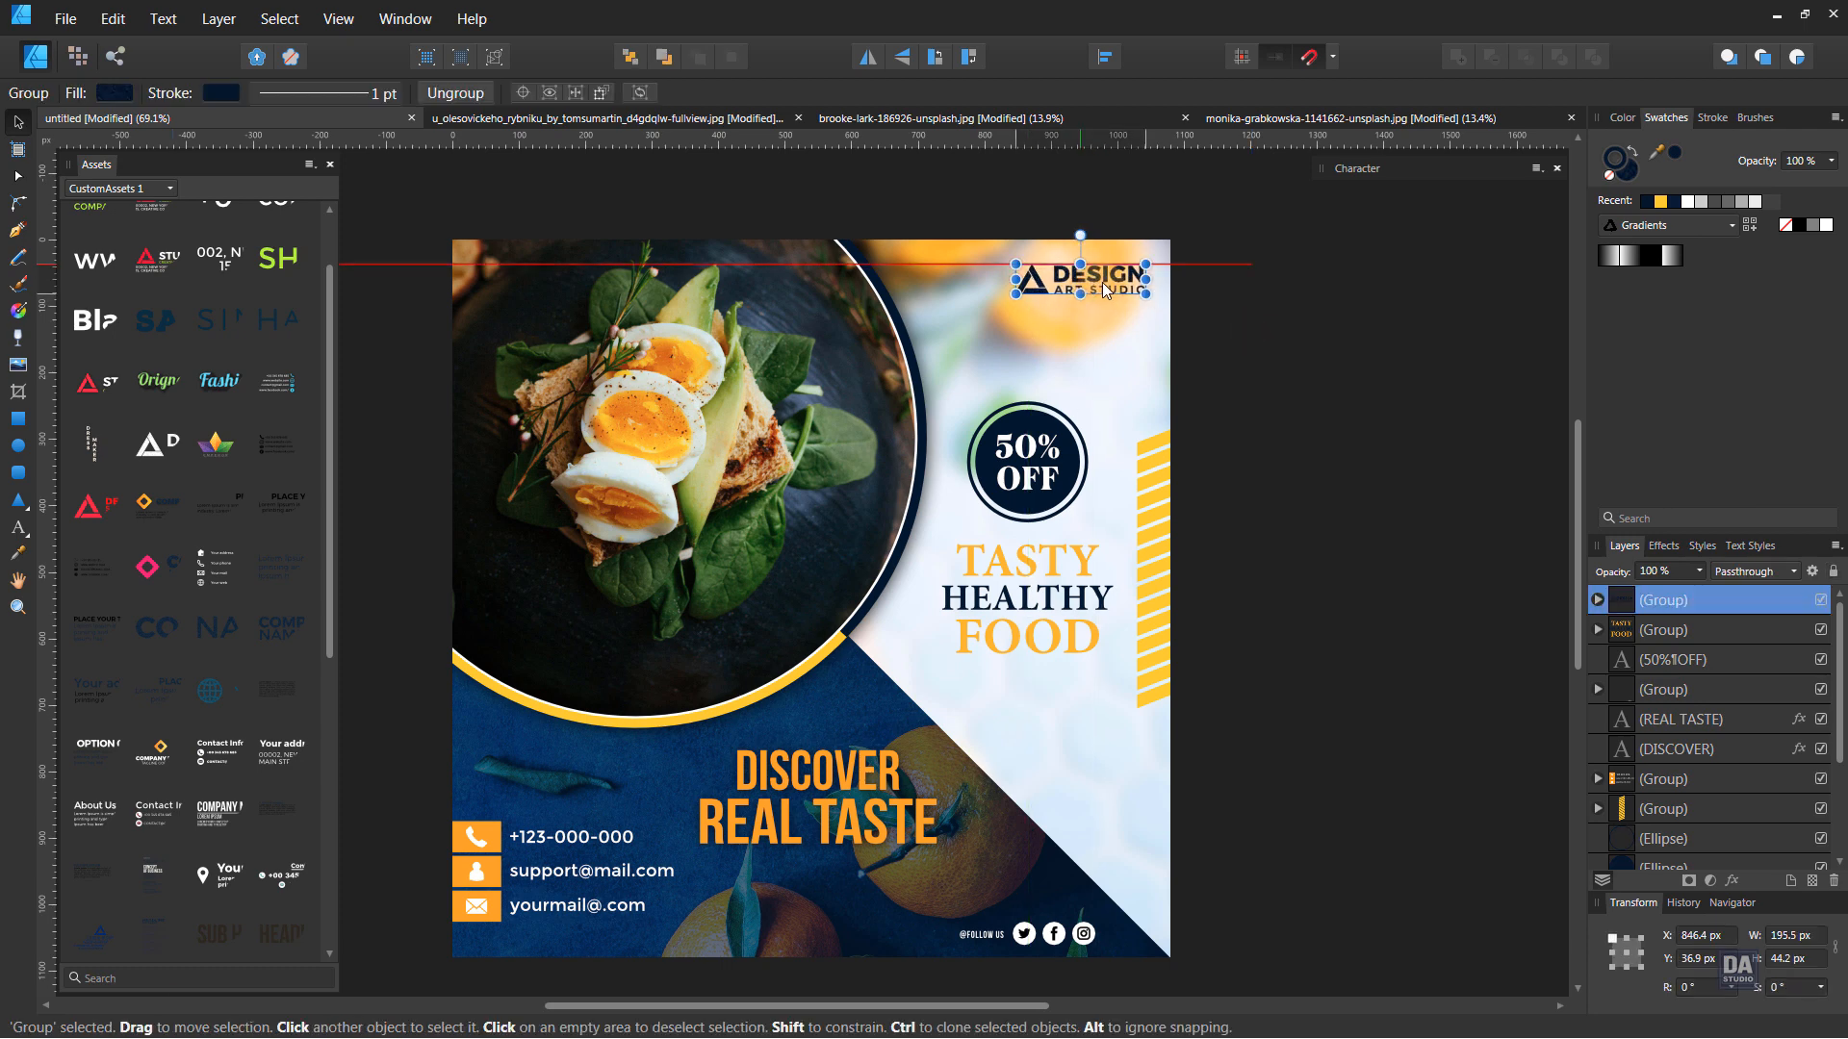
pyautogui.moveTo(1107, 290); pyautogui.dragTo(1120, 292)
pyautogui.click(1384, 466)
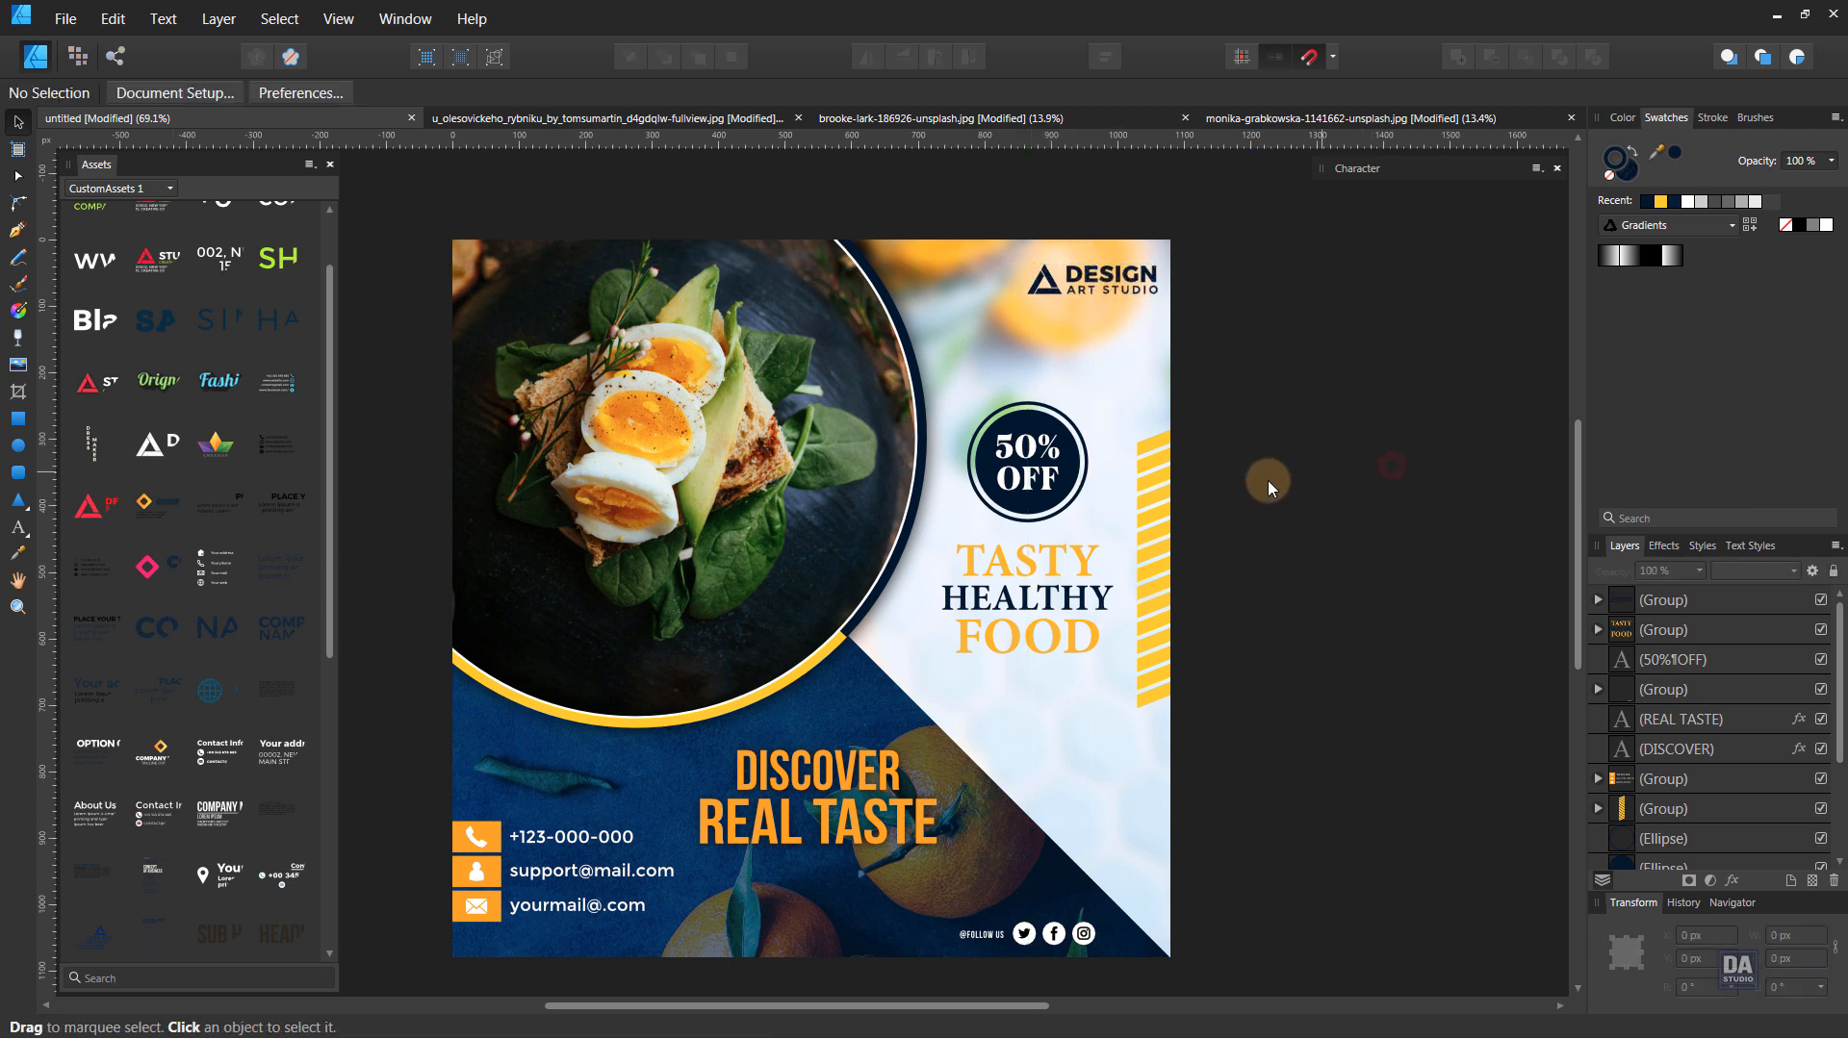
# - Draw a rounded rectangle about 222 by 72 px below FOOD with 50% corners, no stroke and the recent egg-yolk yellow fill
pyautogui.scroll(-1, 1215, 493)
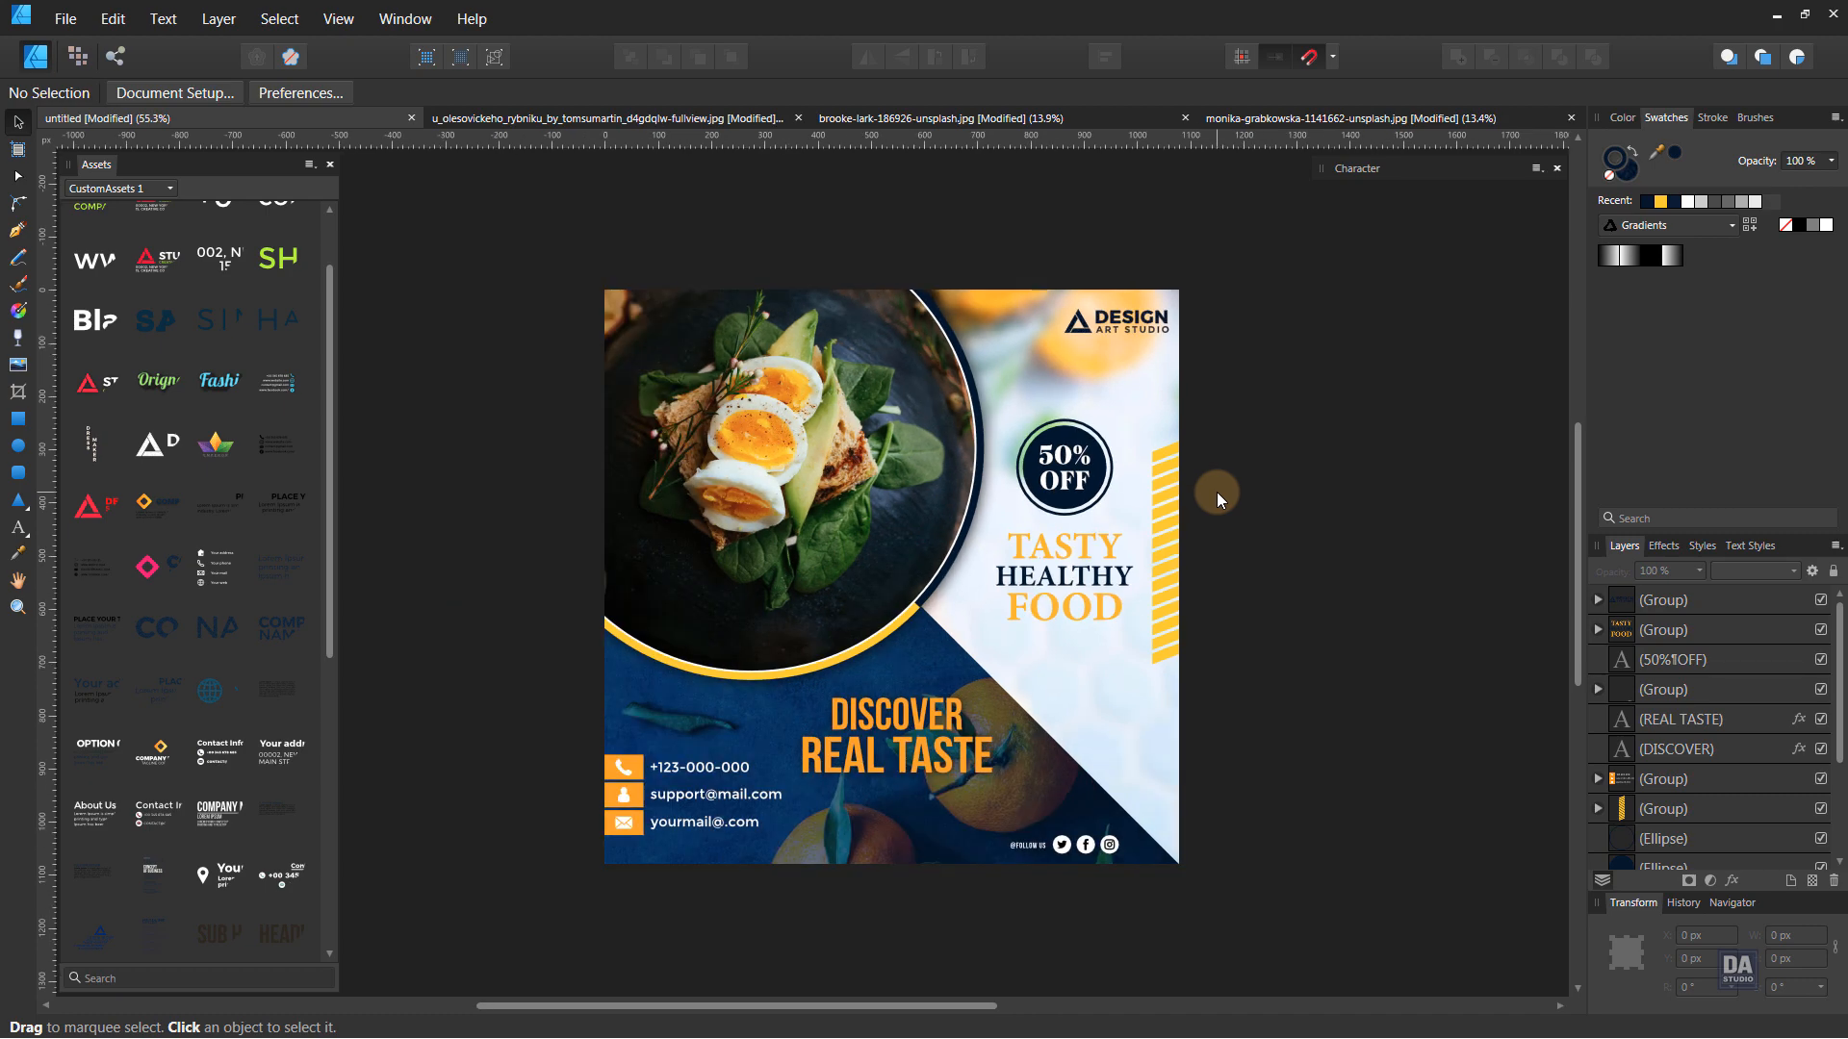
pyautogui.click(17, 473)
pyautogui.hotkey('ctrl', 'space')
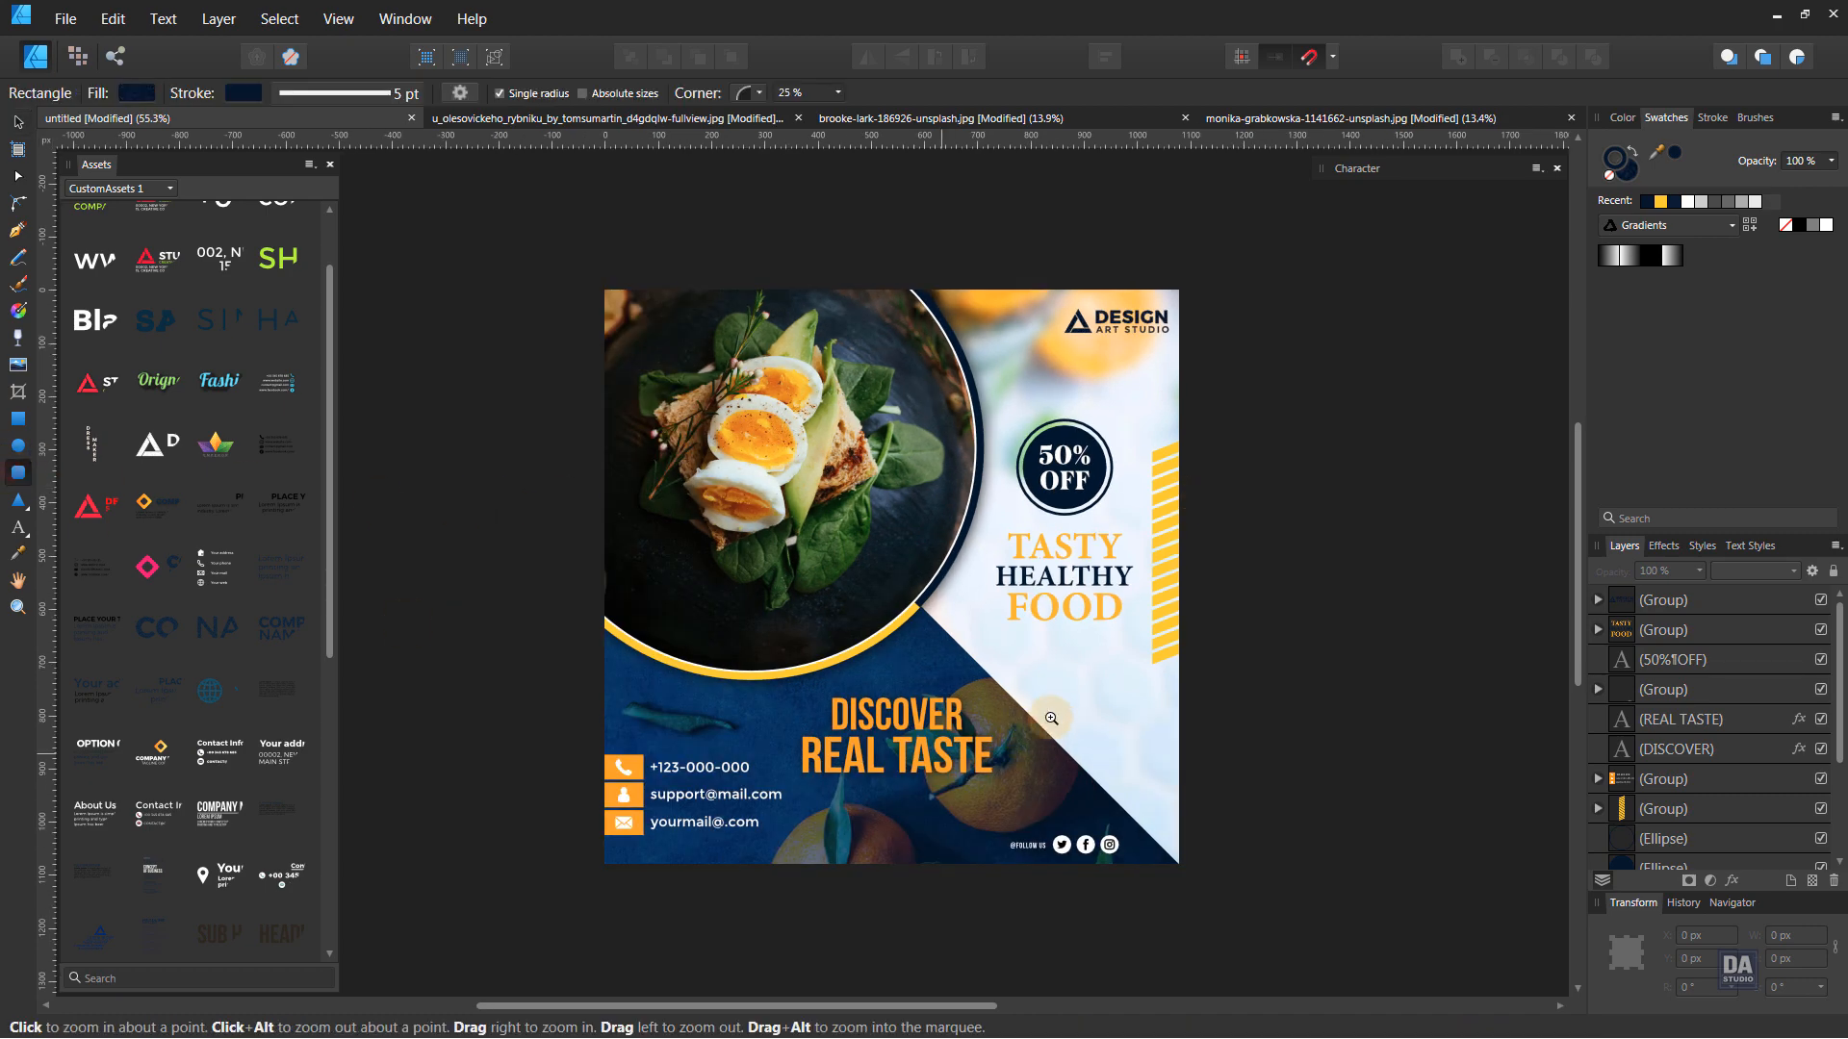
pyautogui.moveTo(1025, 717)
pyautogui.mouseDown()
pyautogui.moveTo(1142, 621)
pyautogui.moveTo(1232, 640)
pyautogui.mouseUp()
pyautogui.moveTo(996, 575); pyautogui.dragTo(1117, 588)
pyautogui.press('v')
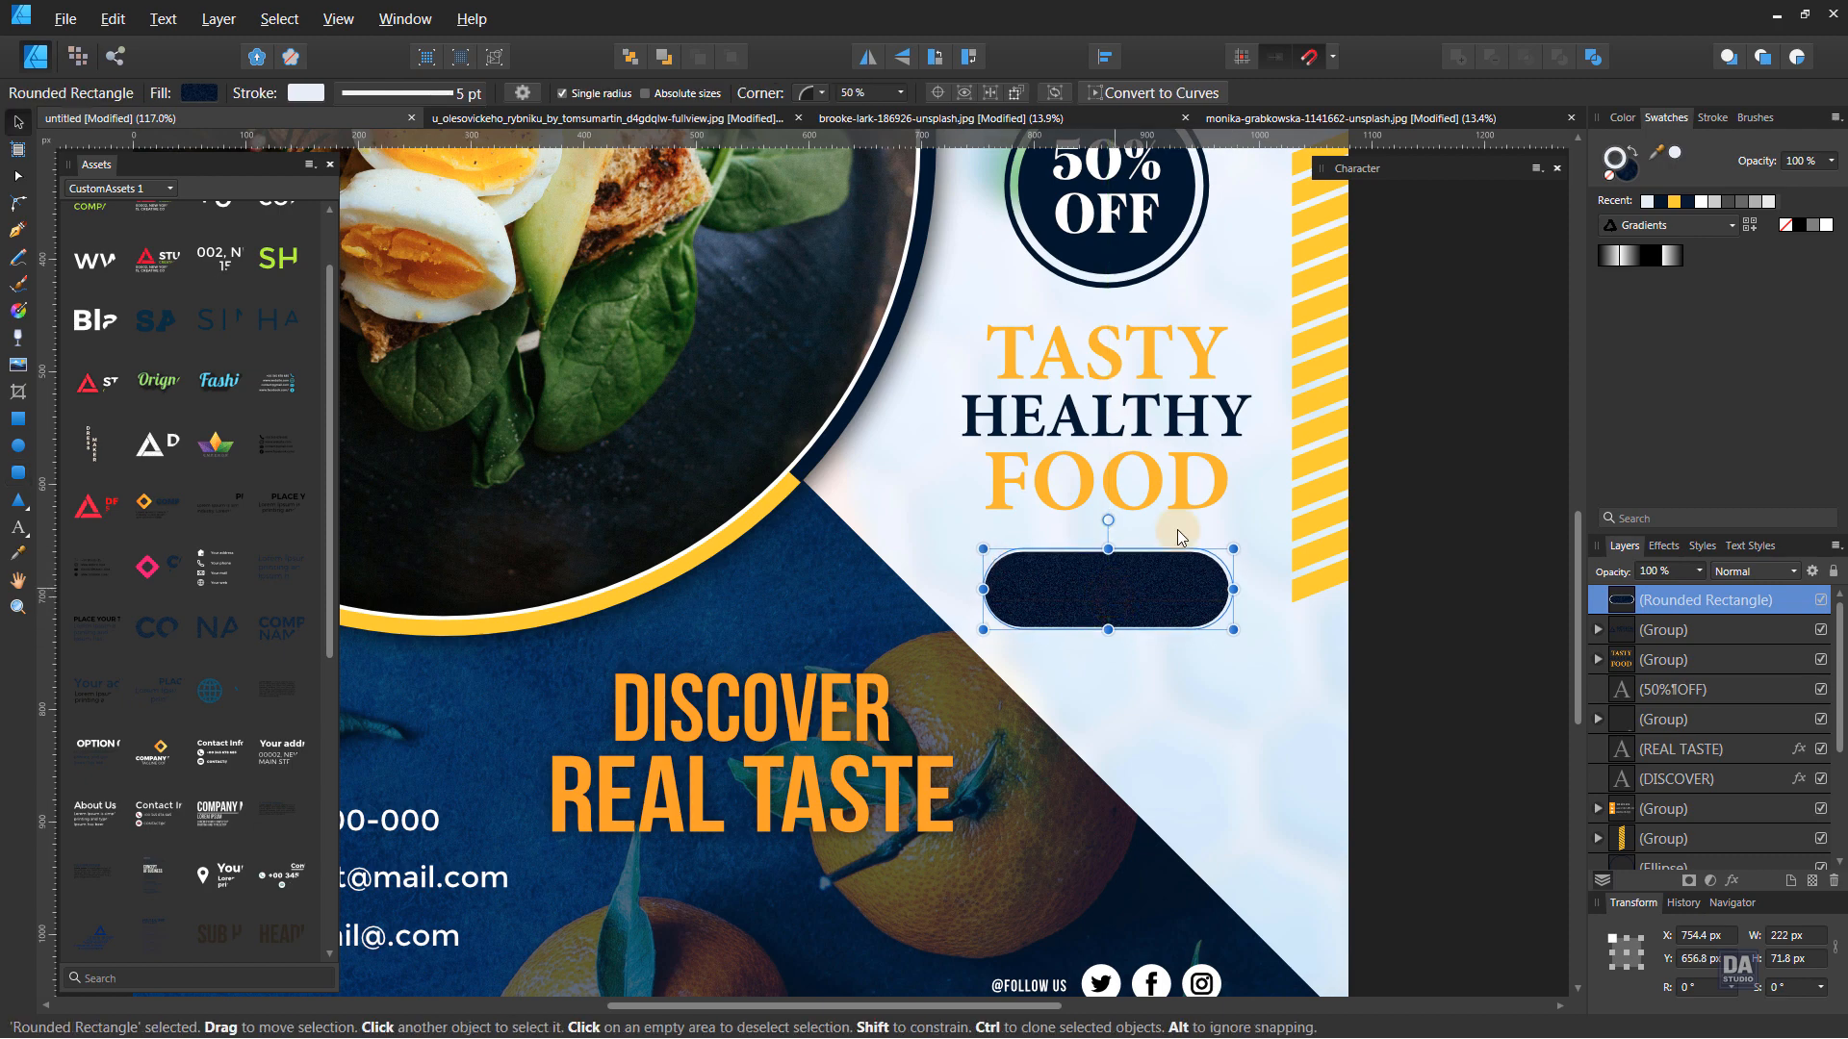
pyautogui.click(1610, 178)
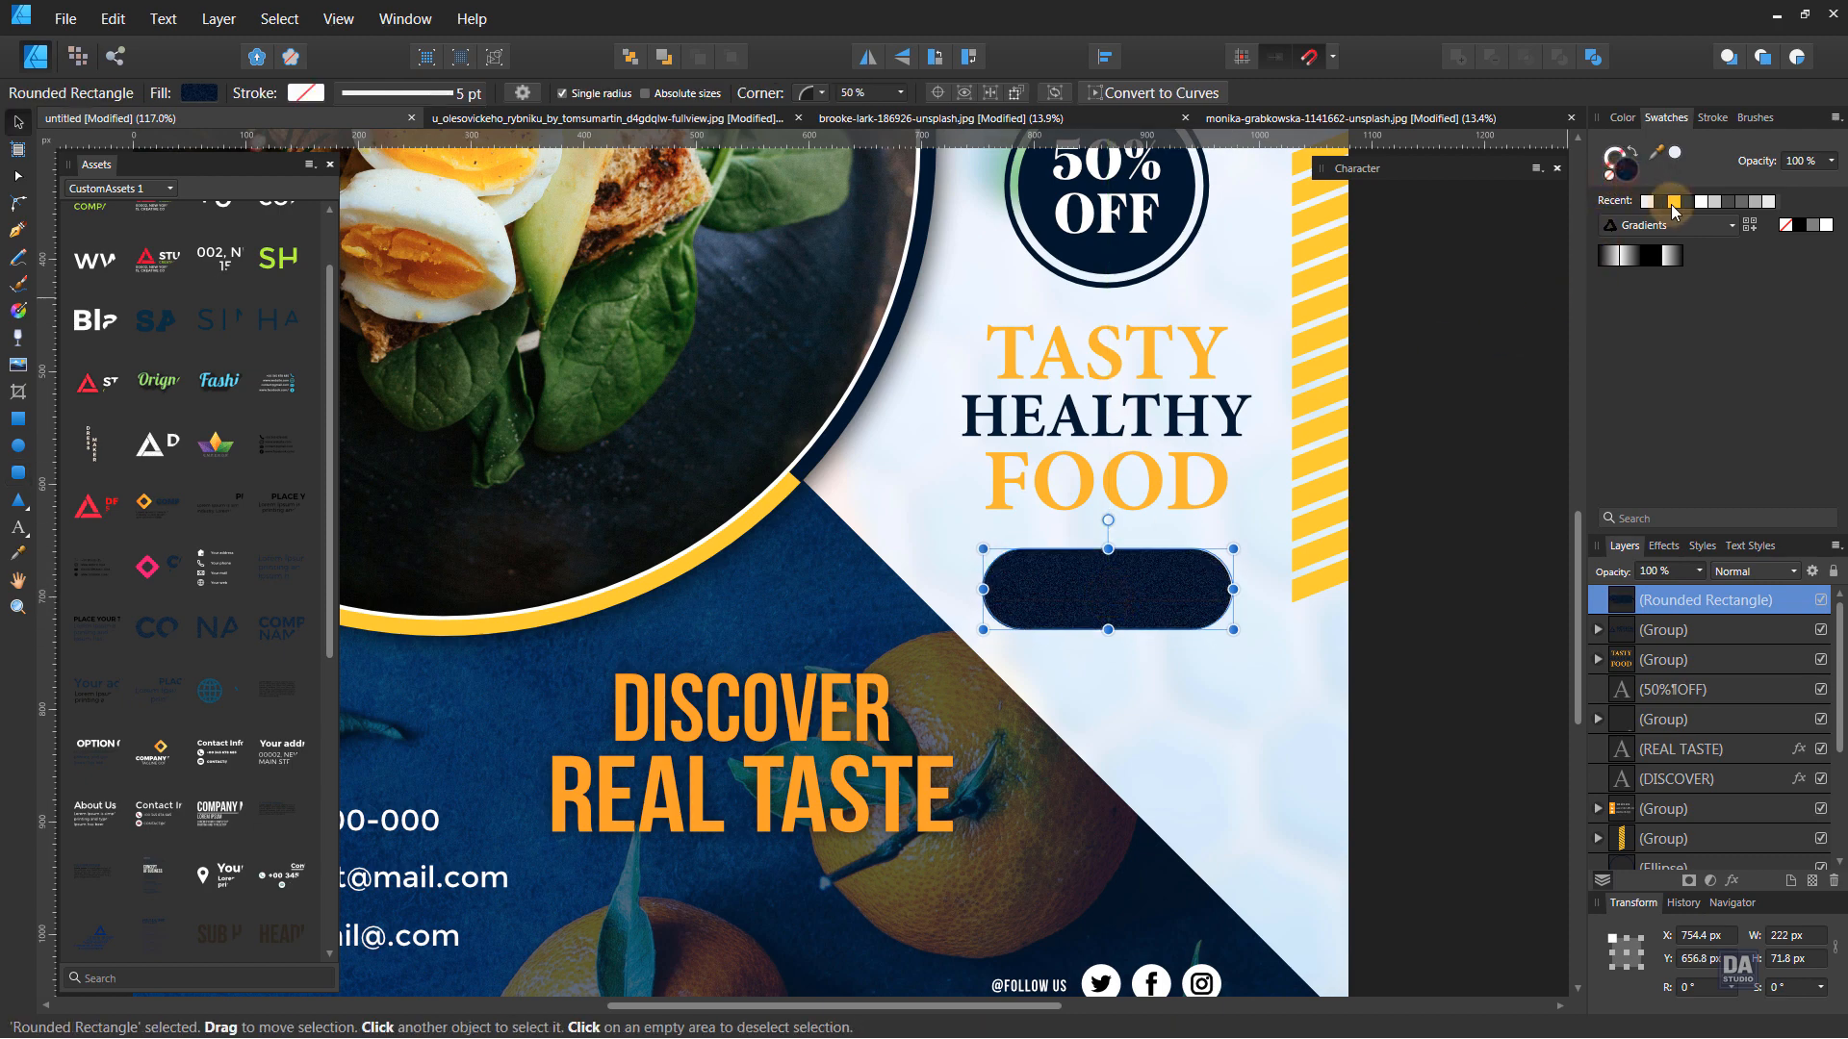
pyautogui.click(1675, 201)
pyautogui.click(1434, 508)
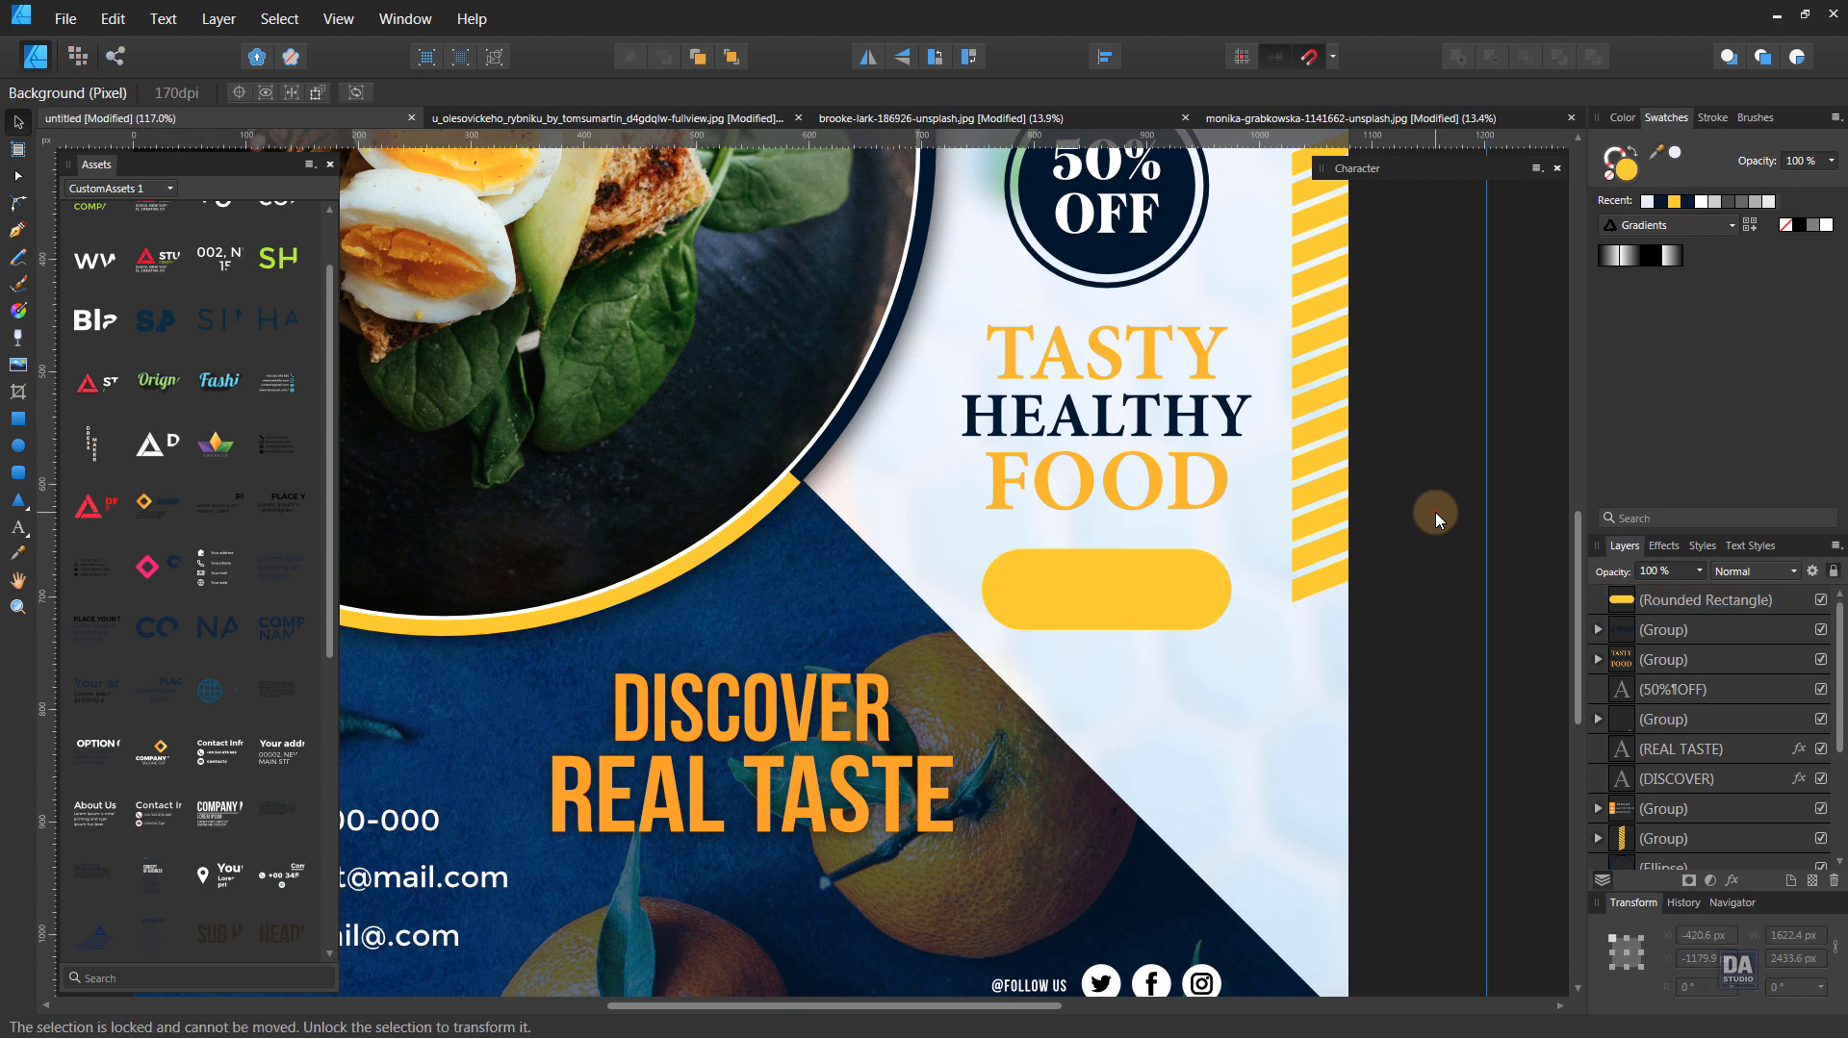
# - Add the art text "Order Now" on the yellow rounded rectangle, fill it near-white and enlarge it to about 35.5 pt
pyautogui.press('z')
pyautogui.click(1268, 598)
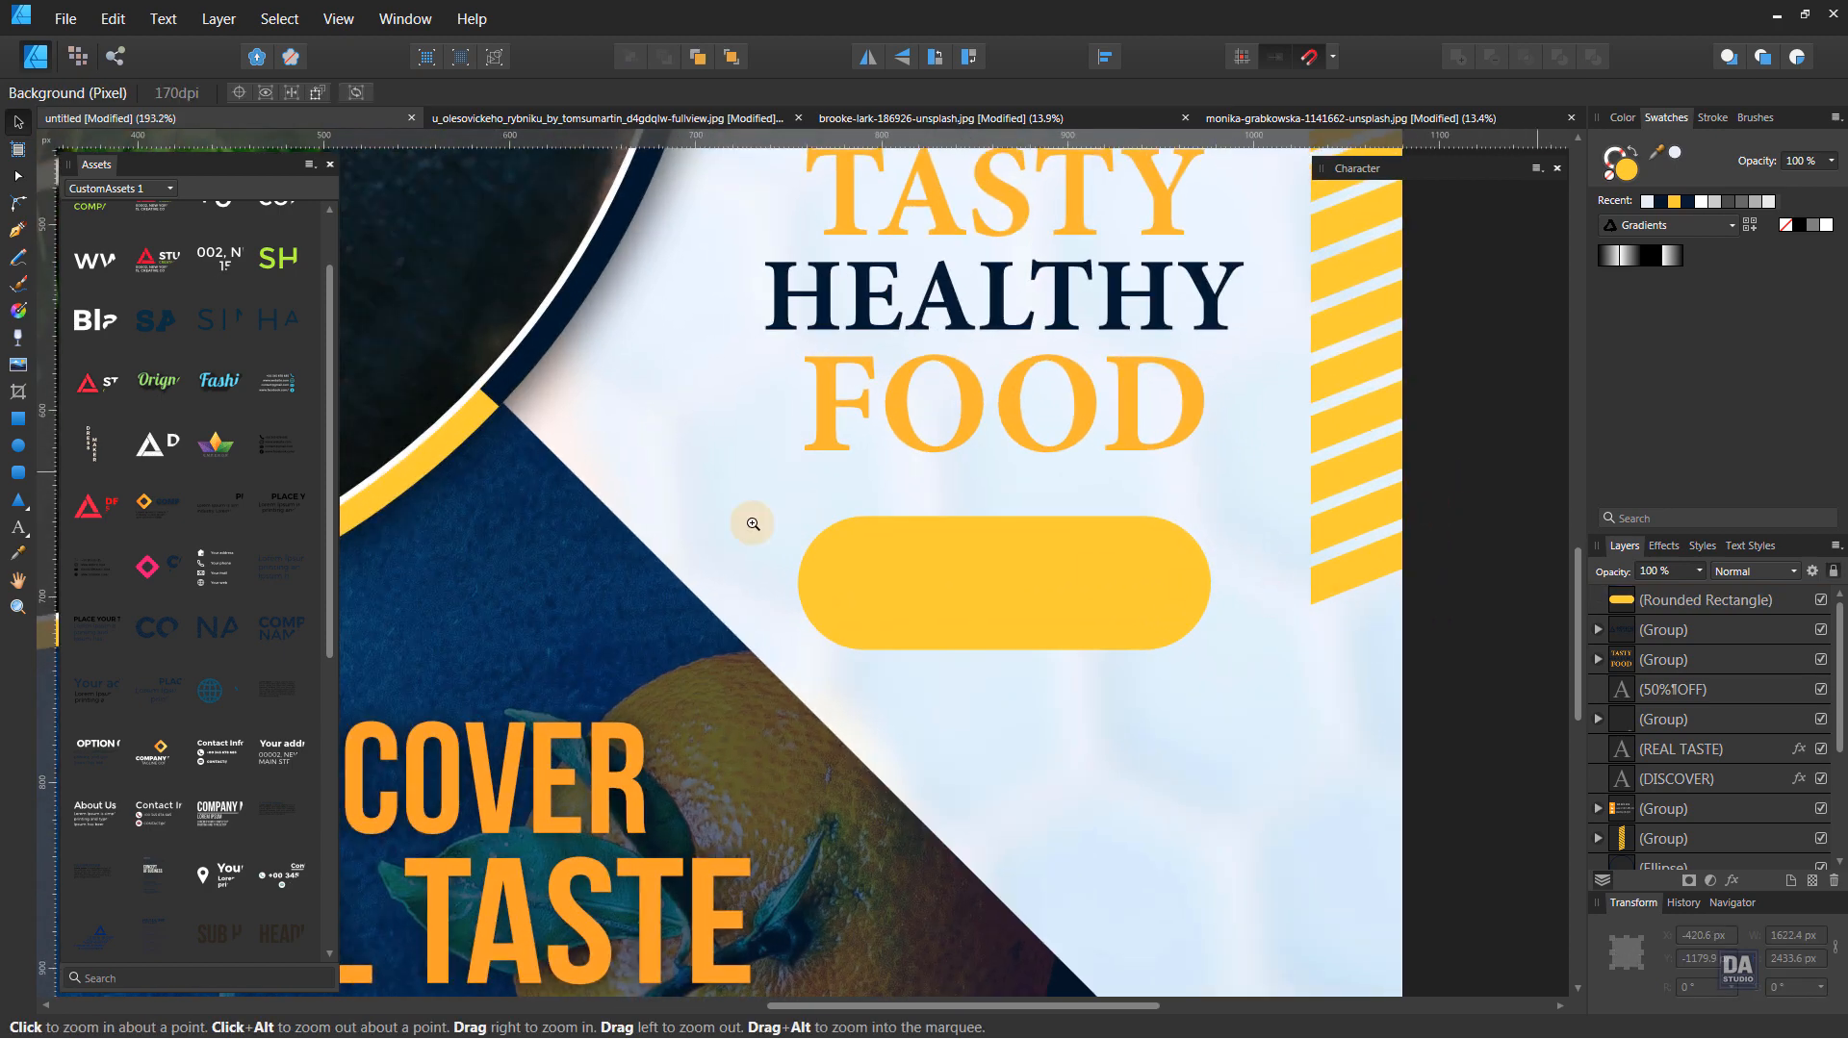
pyautogui.click(17, 529)
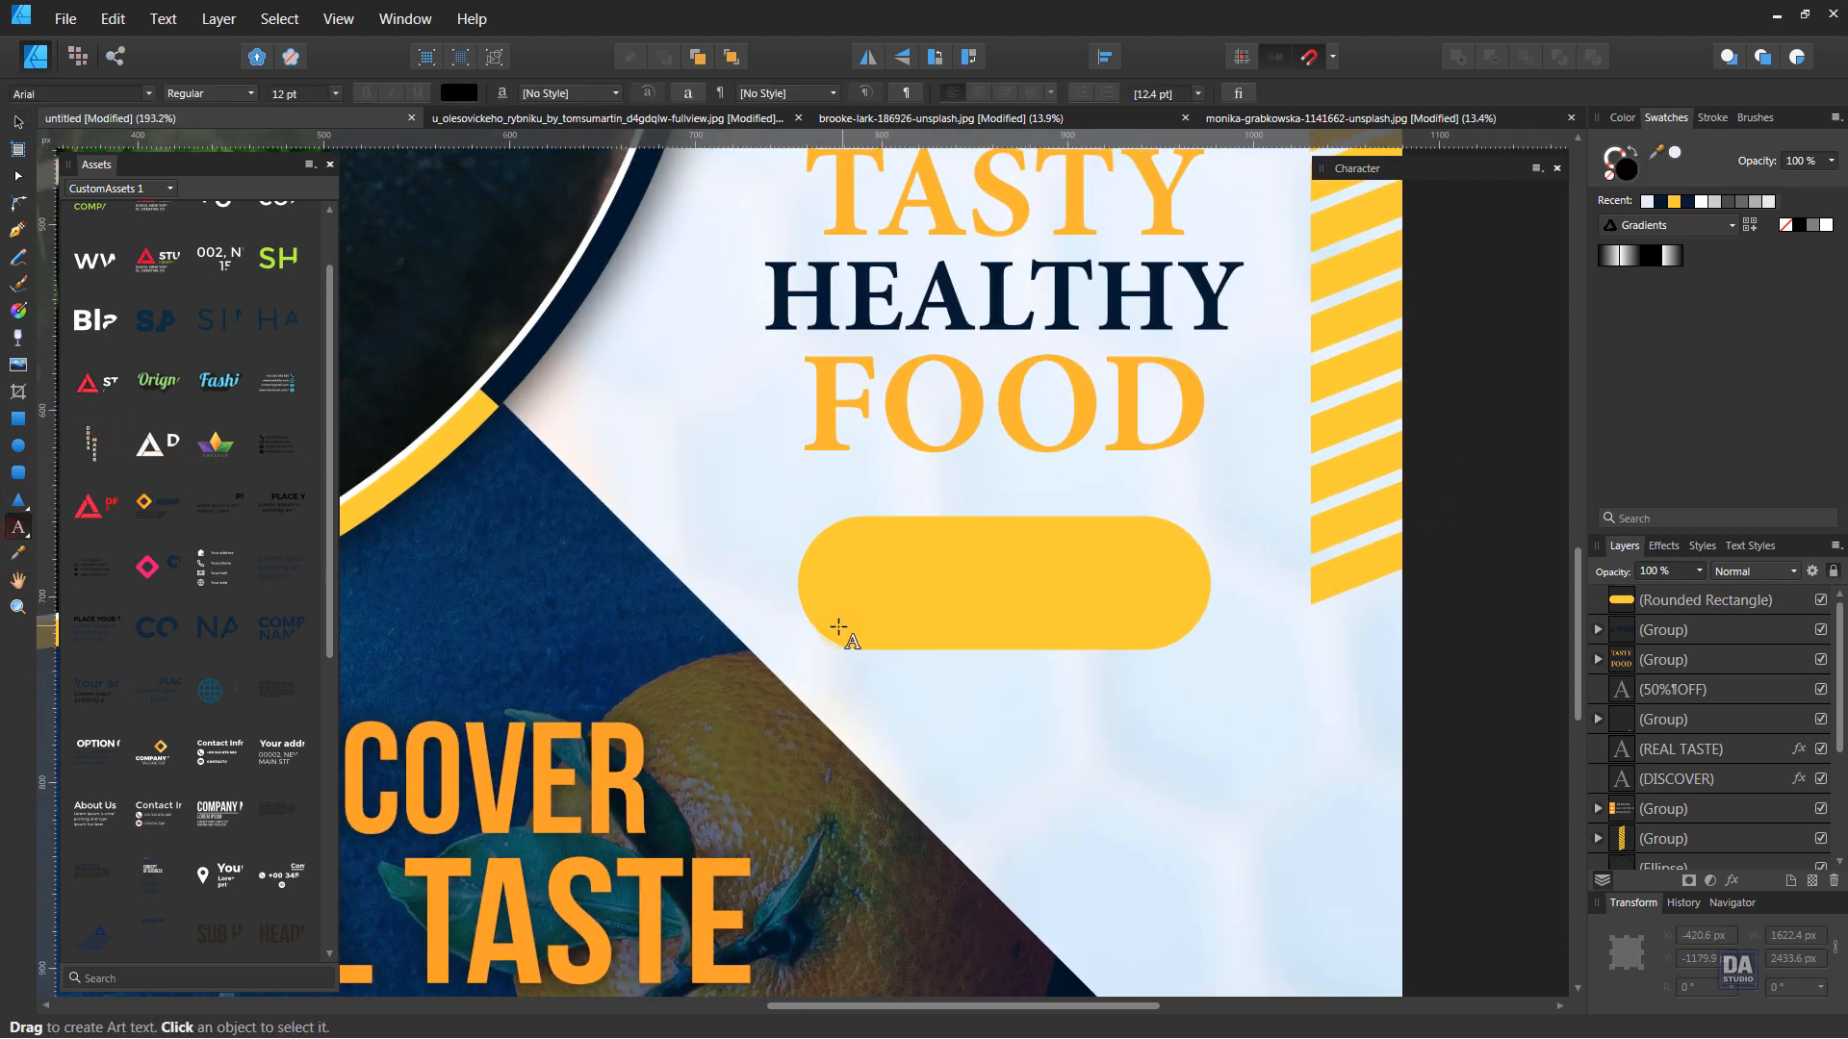
pyautogui.click(850, 605)
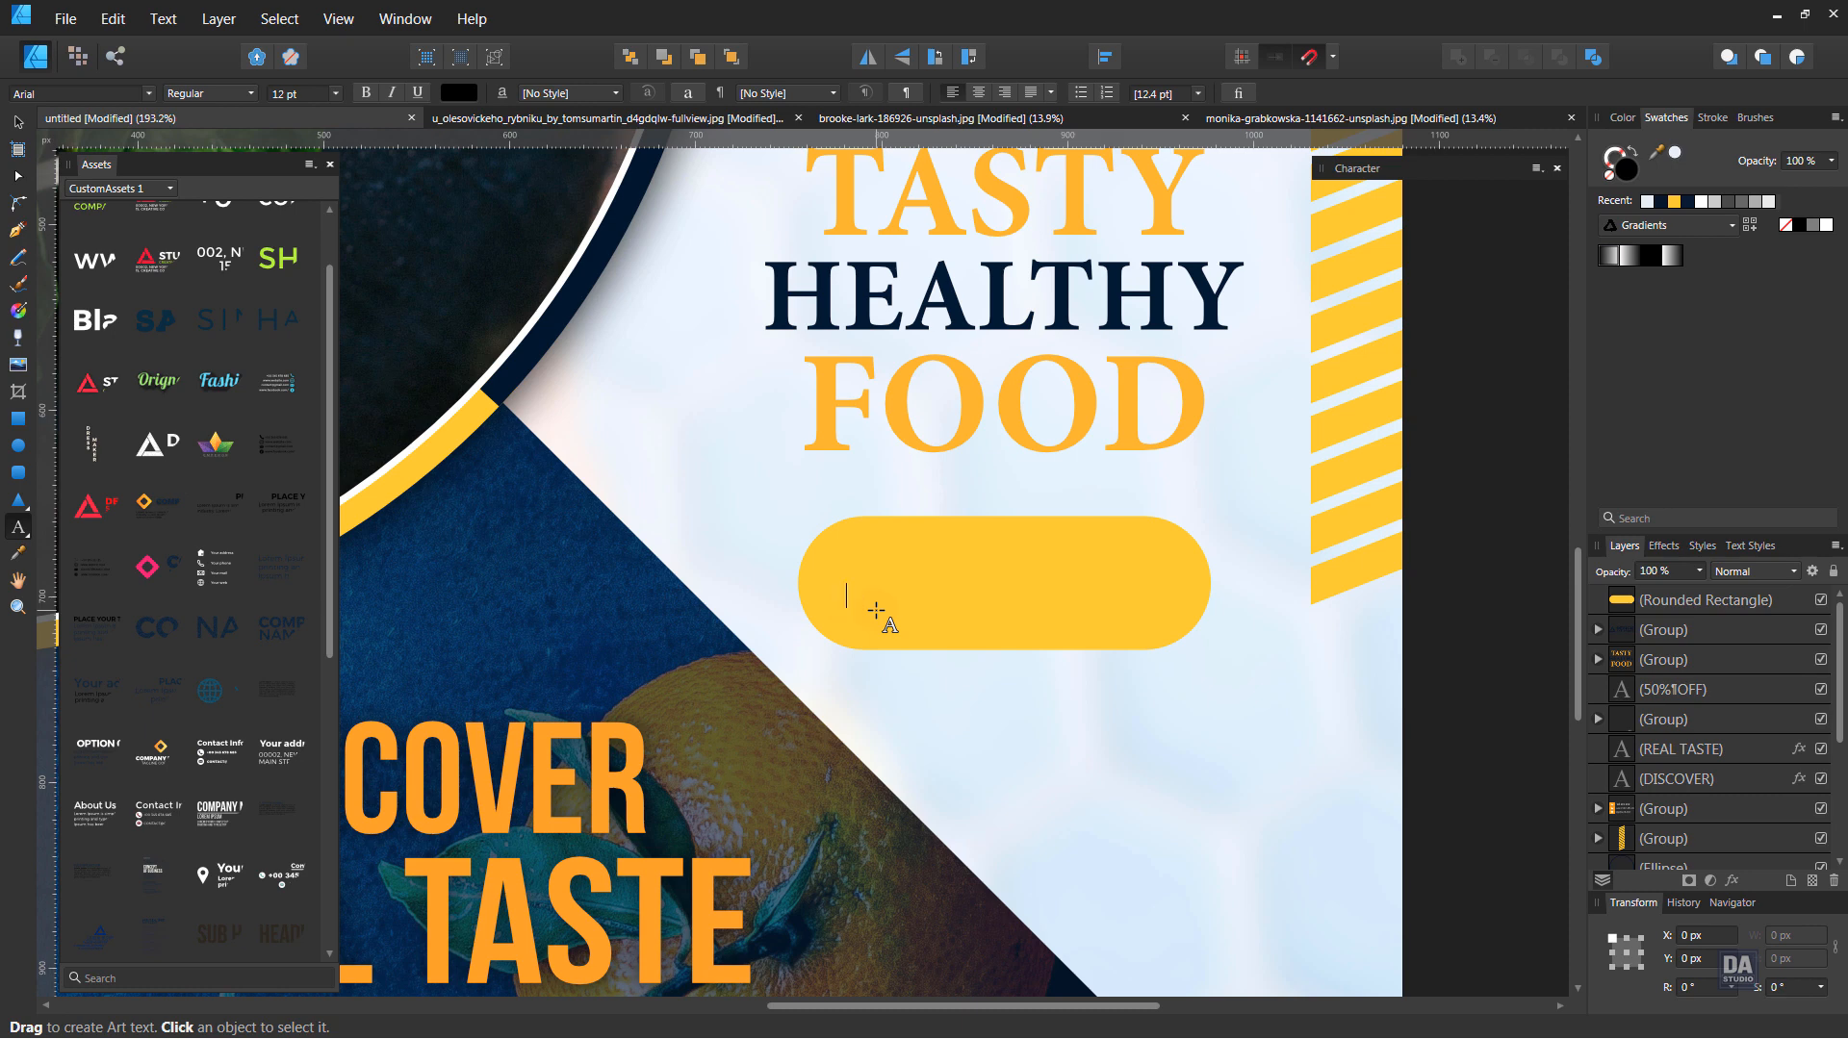
pyautogui.moveTo(875, 611); pyautogui.dragTo(875, 610)
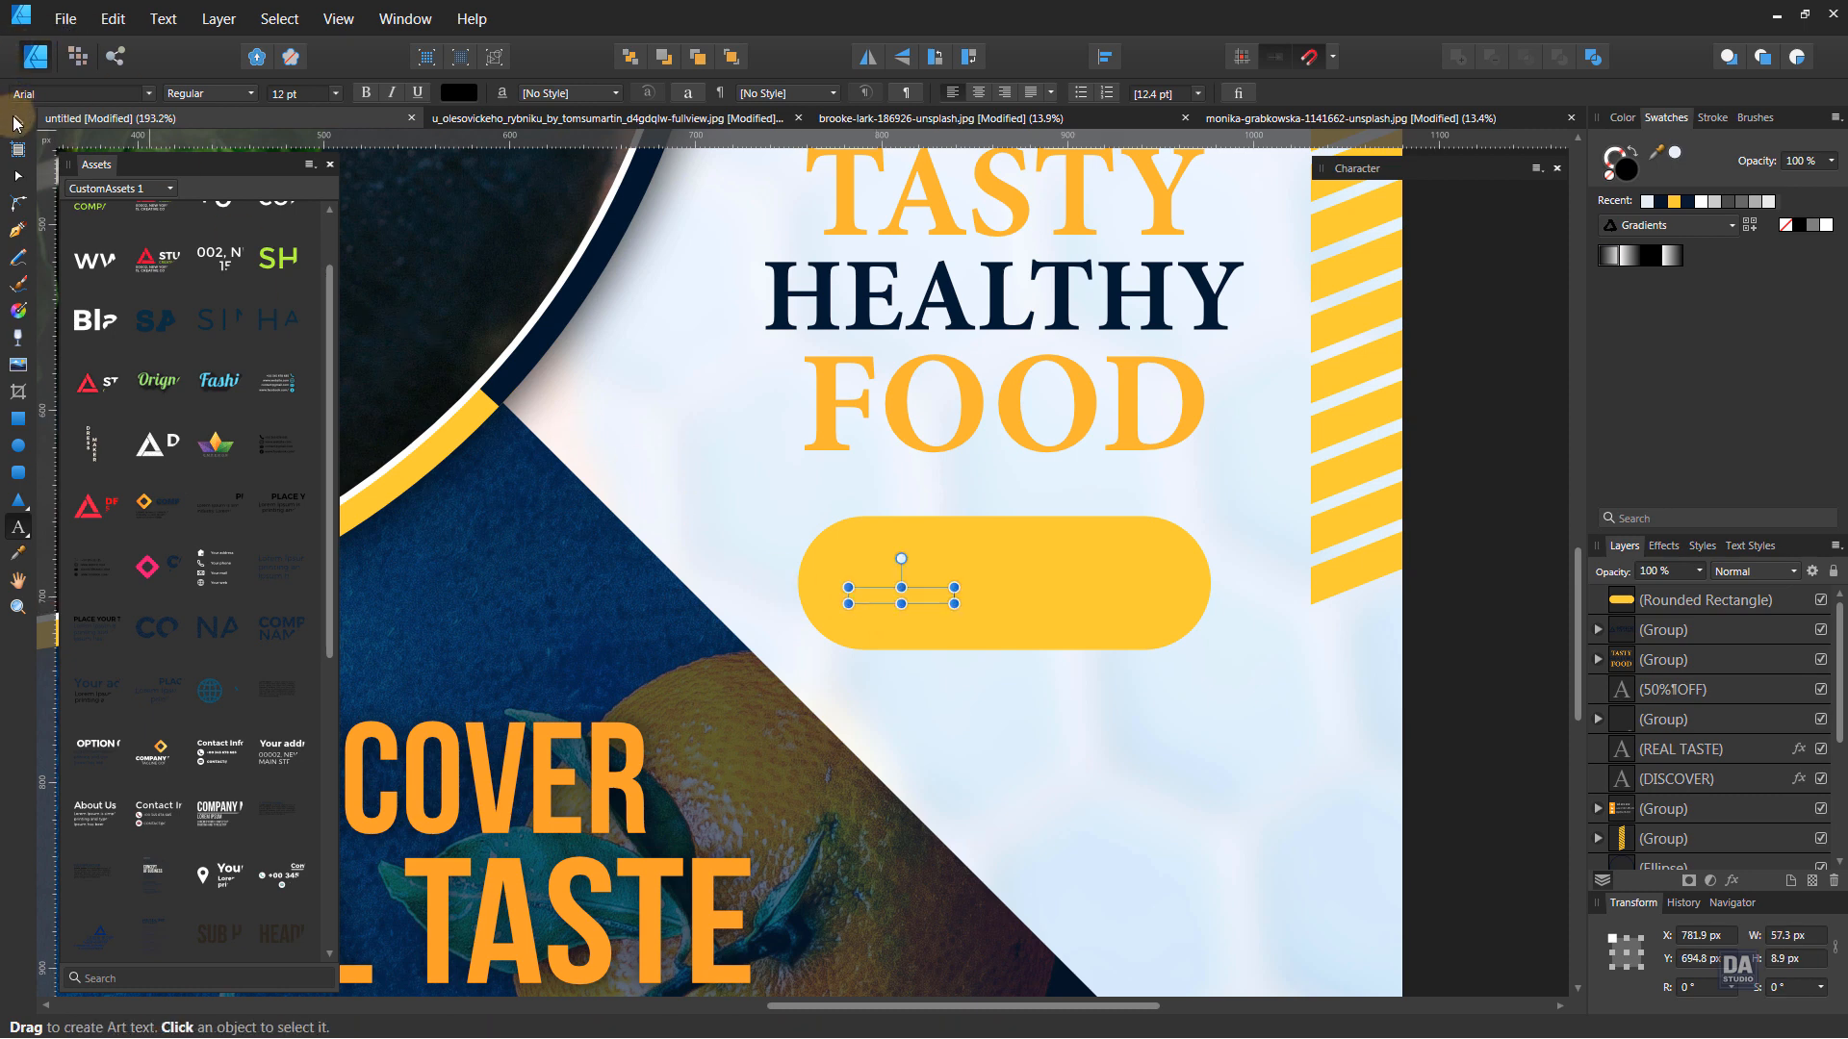
pyautogui.click(17, 122)
pyautogui.click(1641, 154)
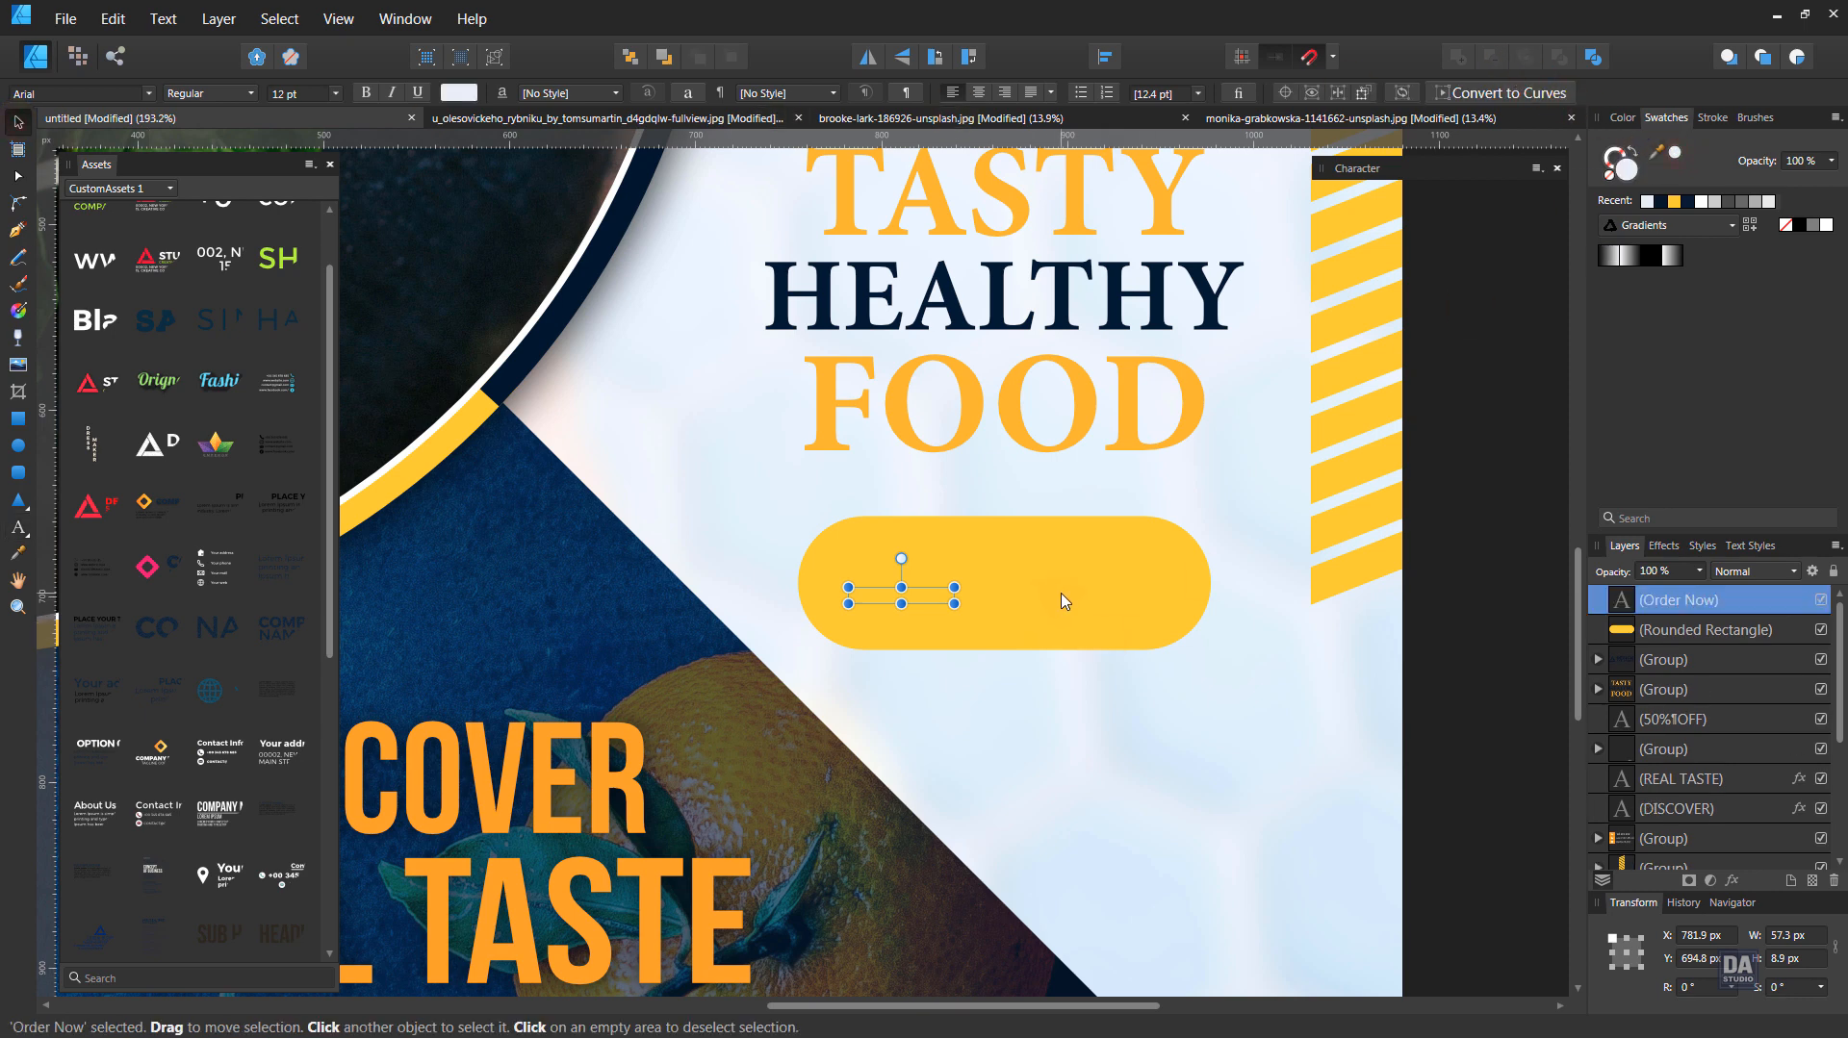
pyautogui.moveTo(953, 588); pyautogui.dragTo(1156, 547)
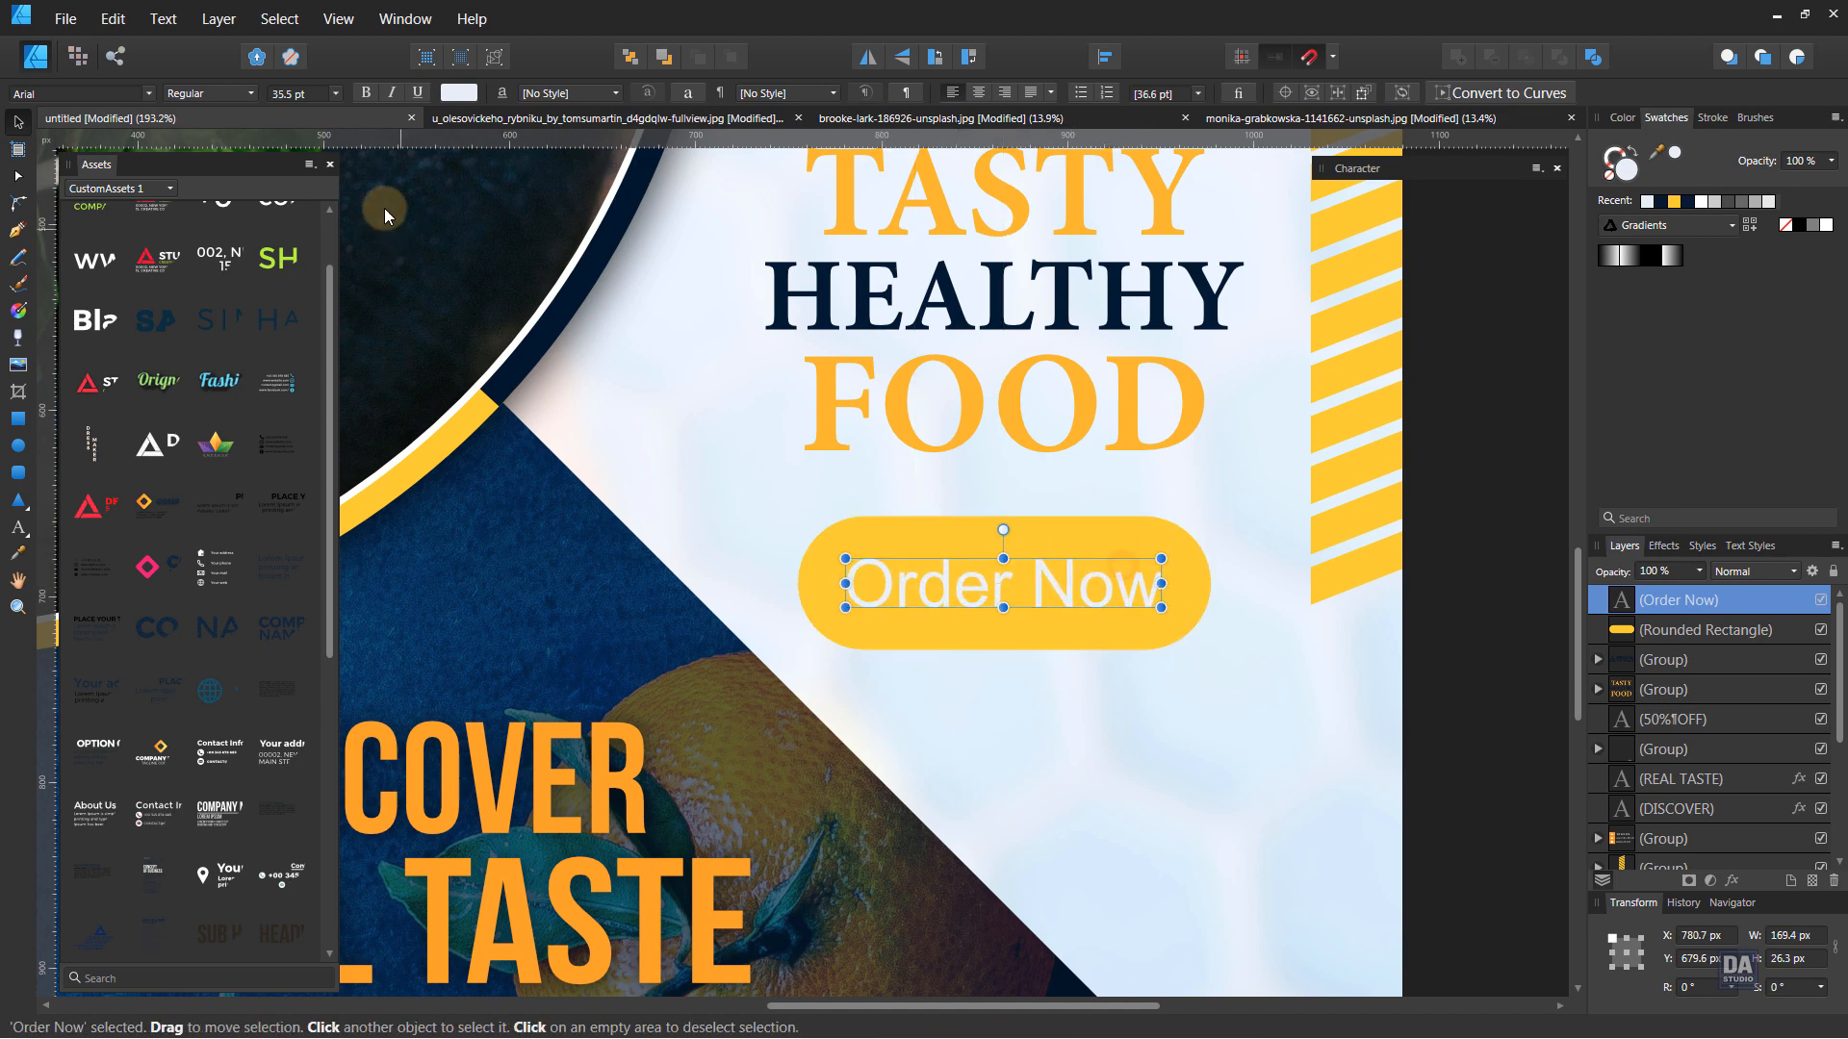
# - Set the Order Now text in the Lobster 1.4 font and enlarge it to about 43 pt within the button
pyautogui.click(112, 96)
pyautogui.write('lob')
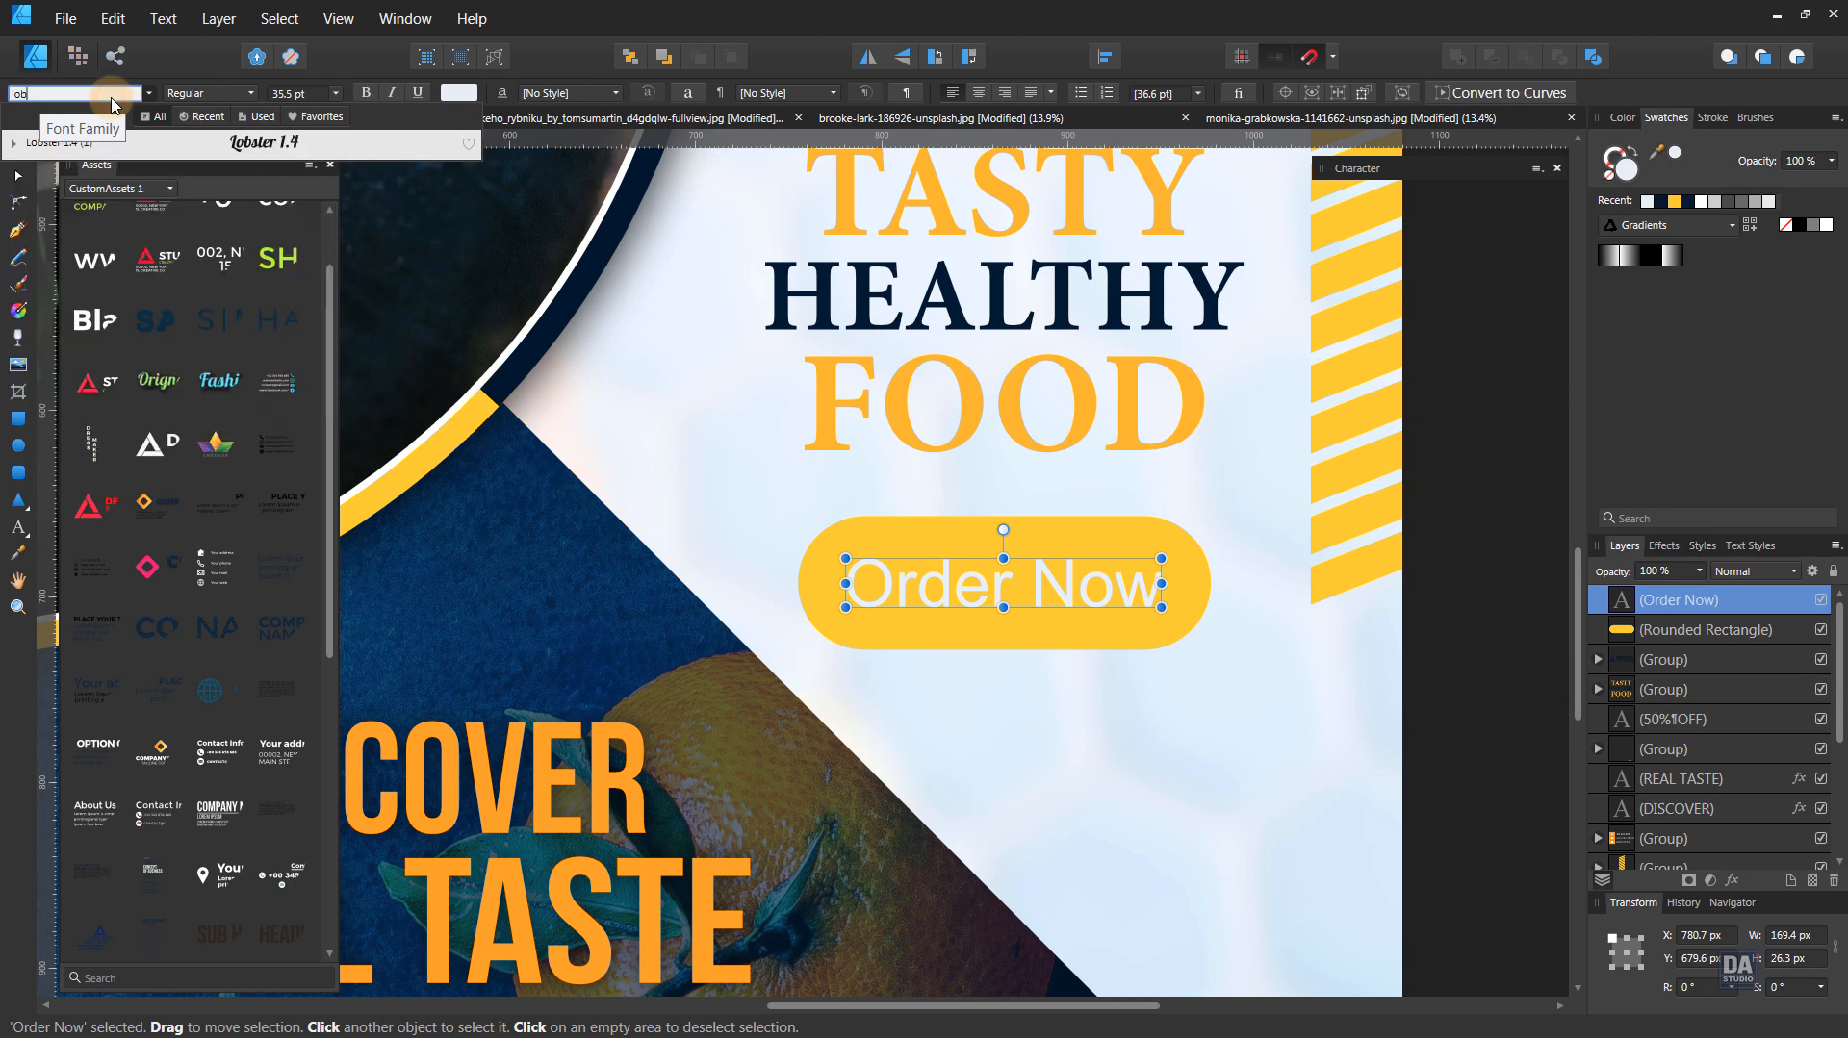
pyautogui.click(129, 135)
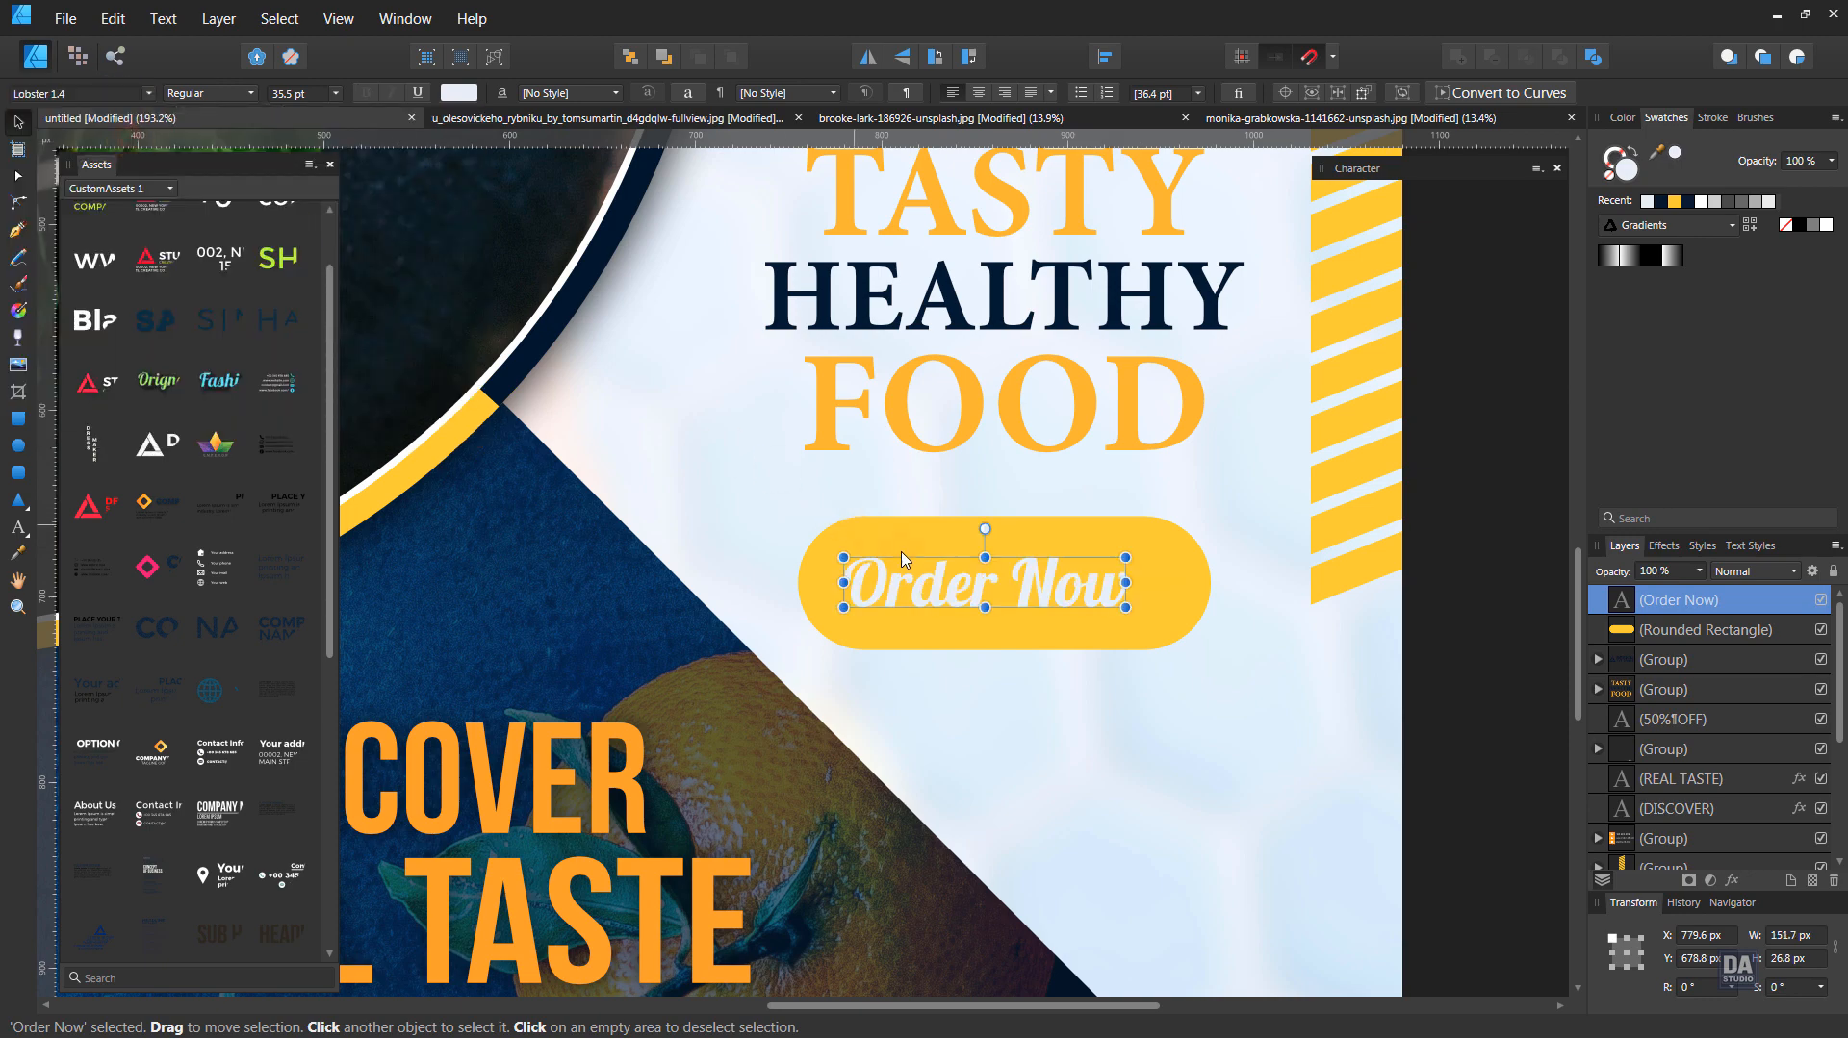
pyautogui.moveTo(1125, 557); pyautogui.dragTo(1177, 546)
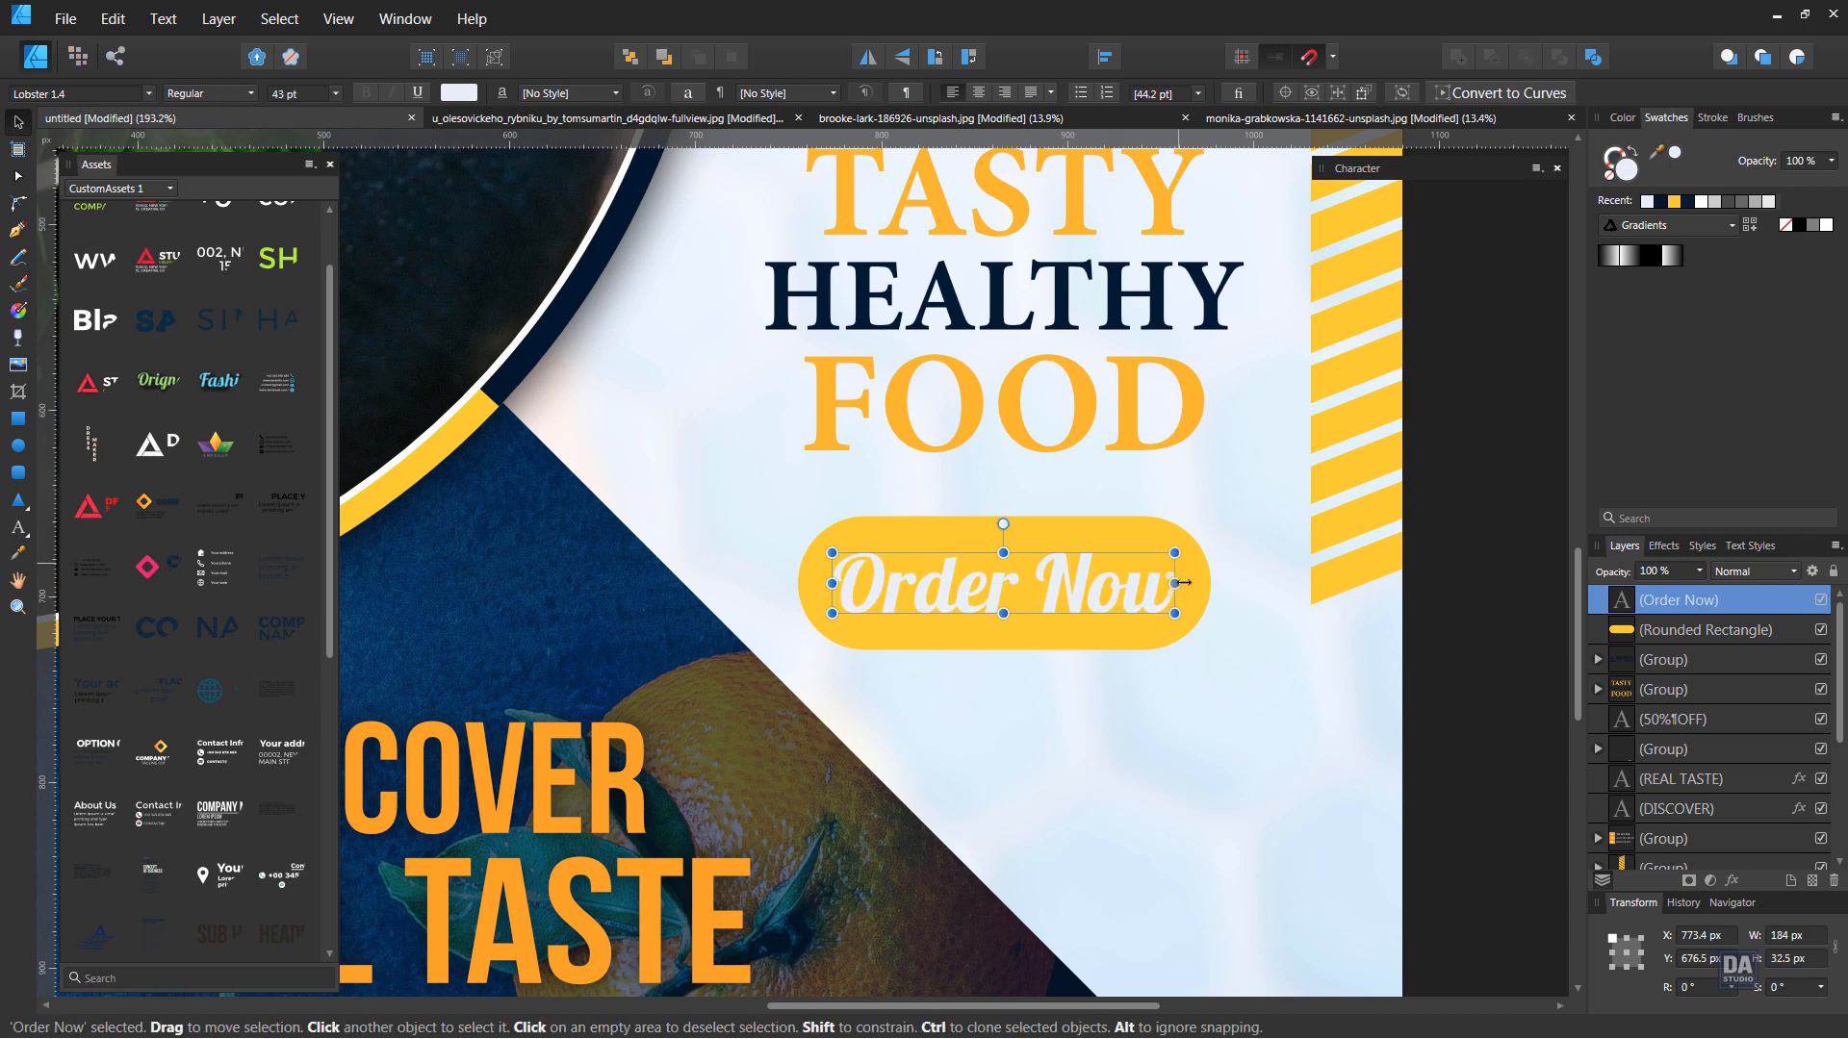
# - Duplicate the yellow rounded rectangle, turn the copy into an unfilled yellow outline and enlarge it to about 240 by 87 px
pyautogui.click(1192, 589)
pyautogui.rightClick(1652, 637)
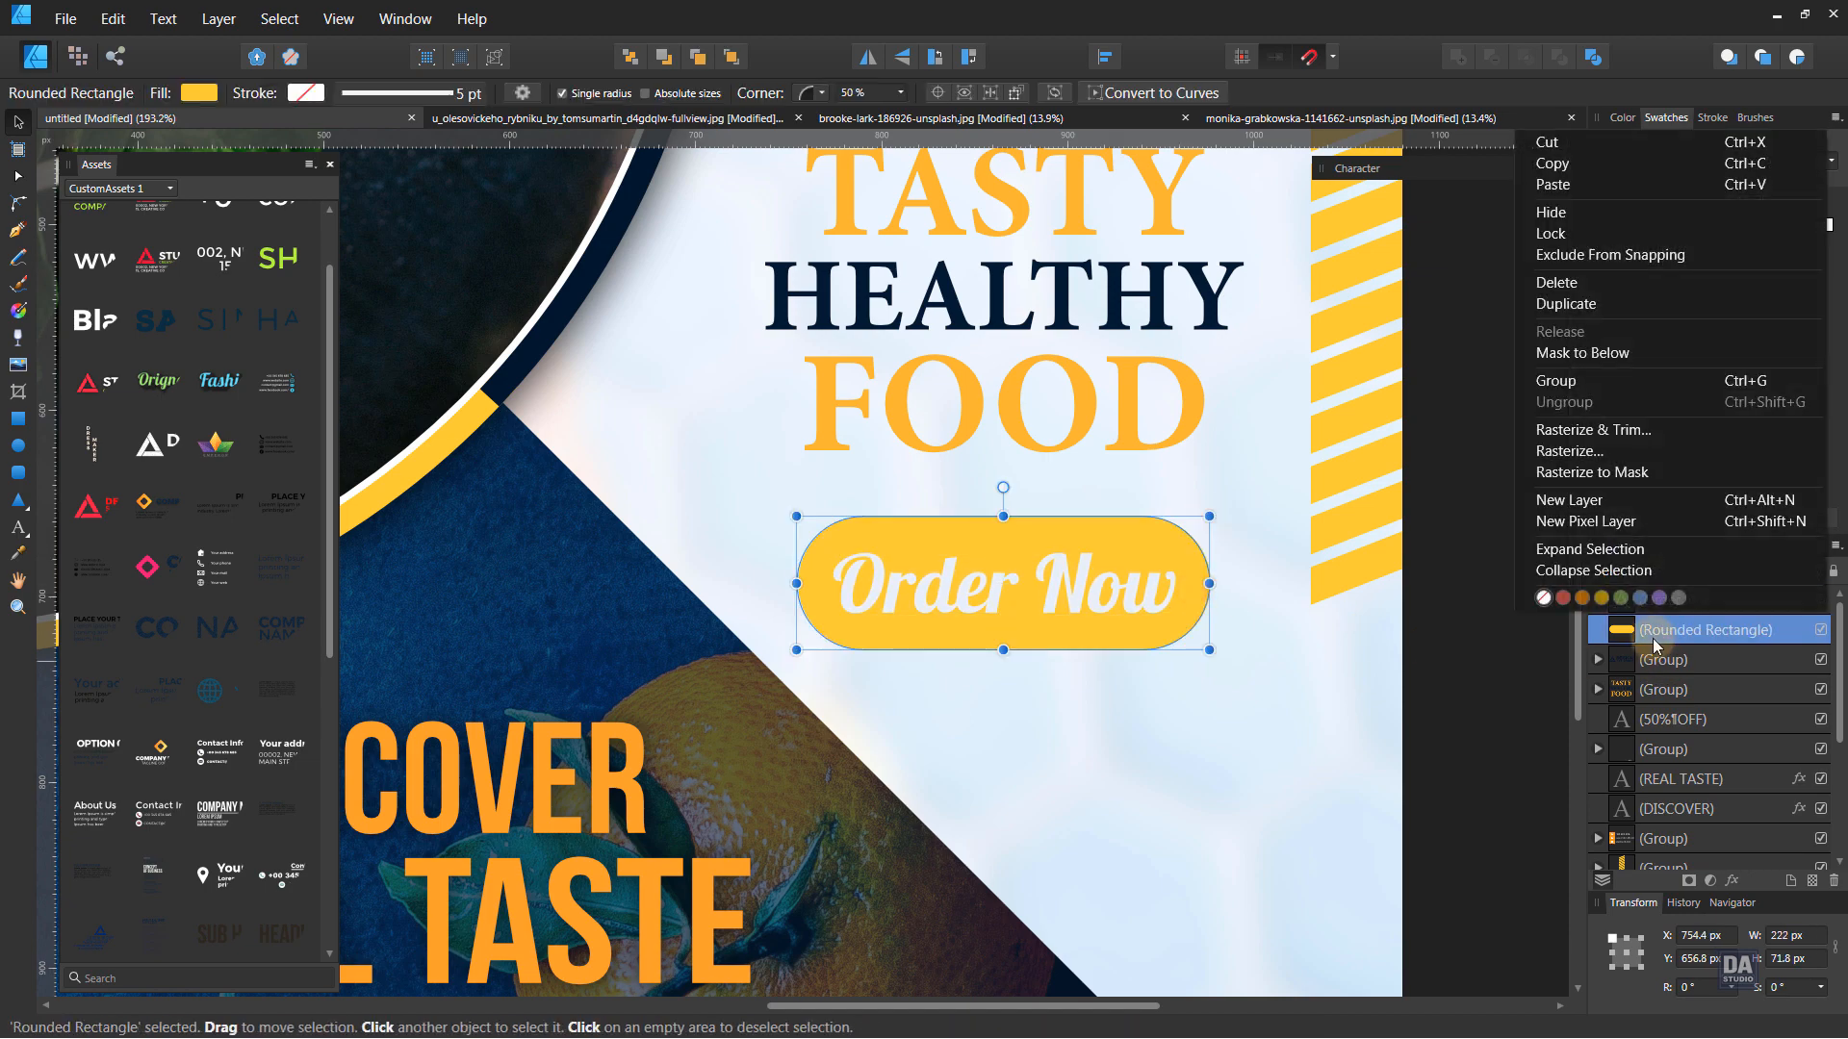
pyautogui.click(1632, 306)
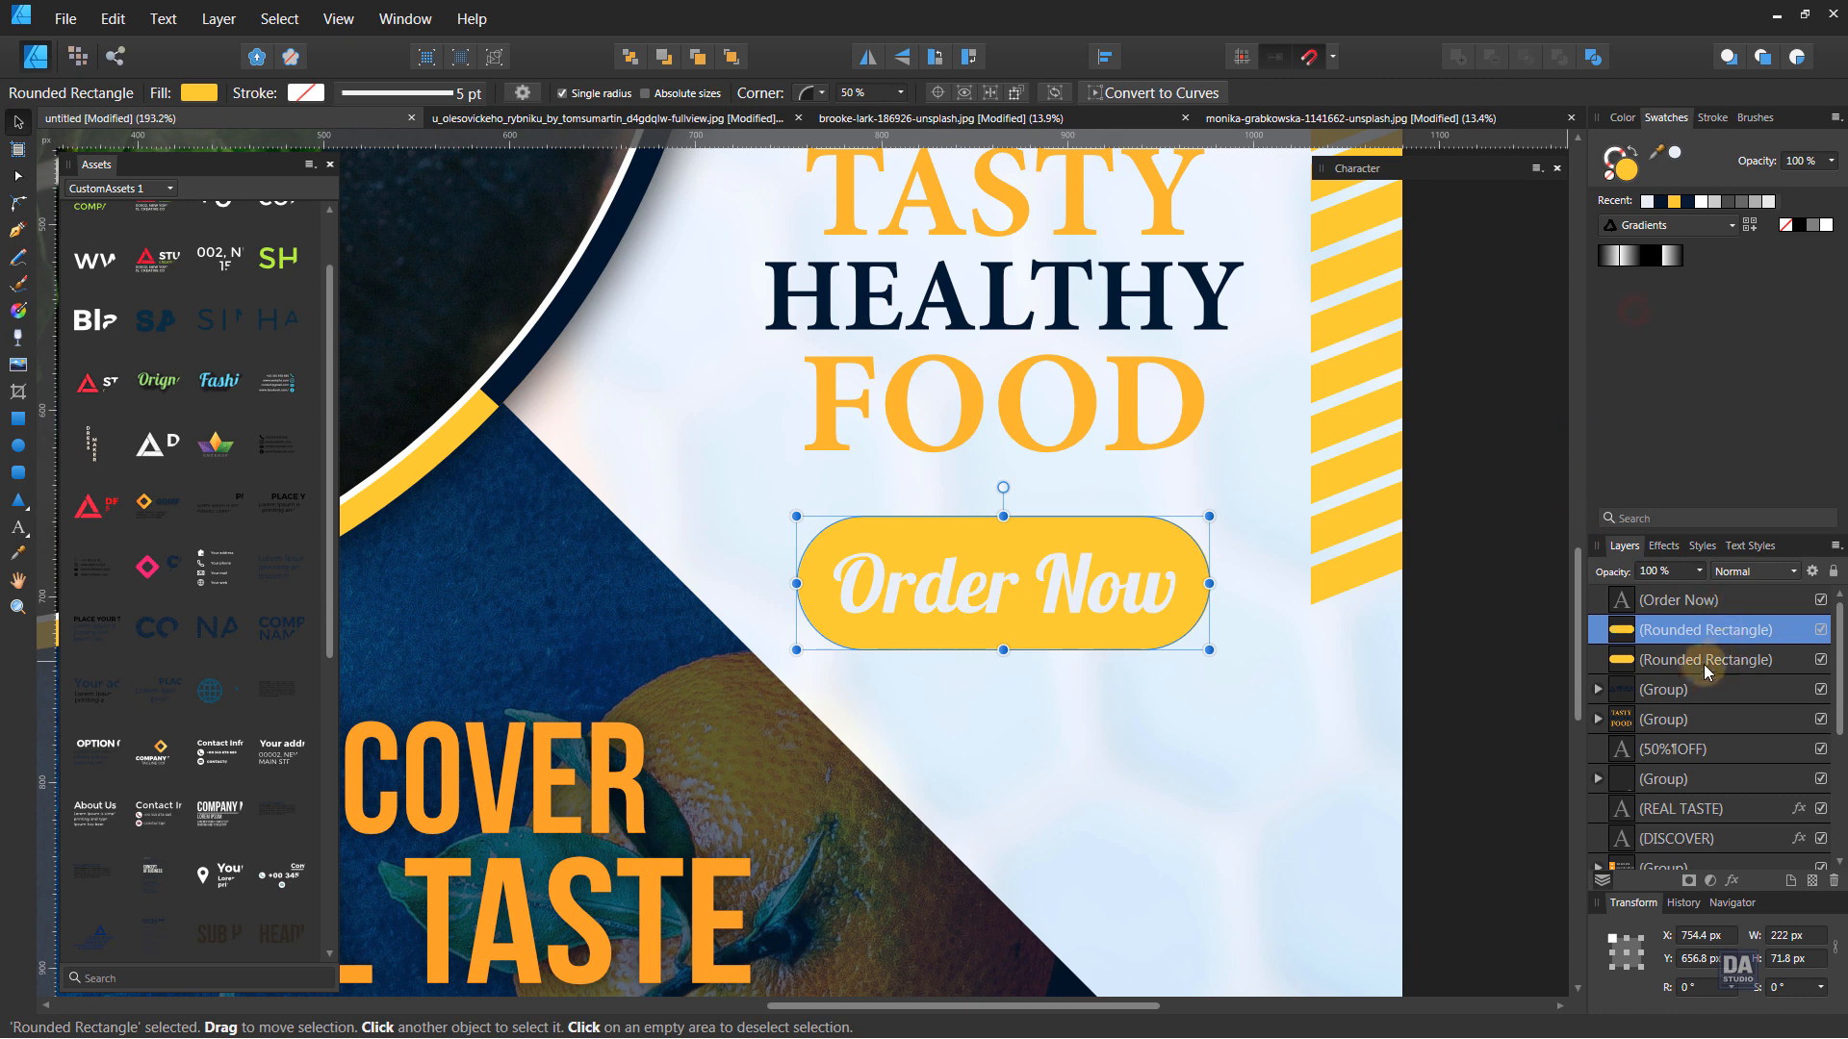
pyautogui.click(1642, 163)
pyautogui.moveTo(1210, 516); pyautogui.dragTo(1227, 504)
# - Make the outline around the Order Now button dashed, with a 4 pt stroke and a dash pattern of 5 and 5
pyautogui.click(1712, 117)
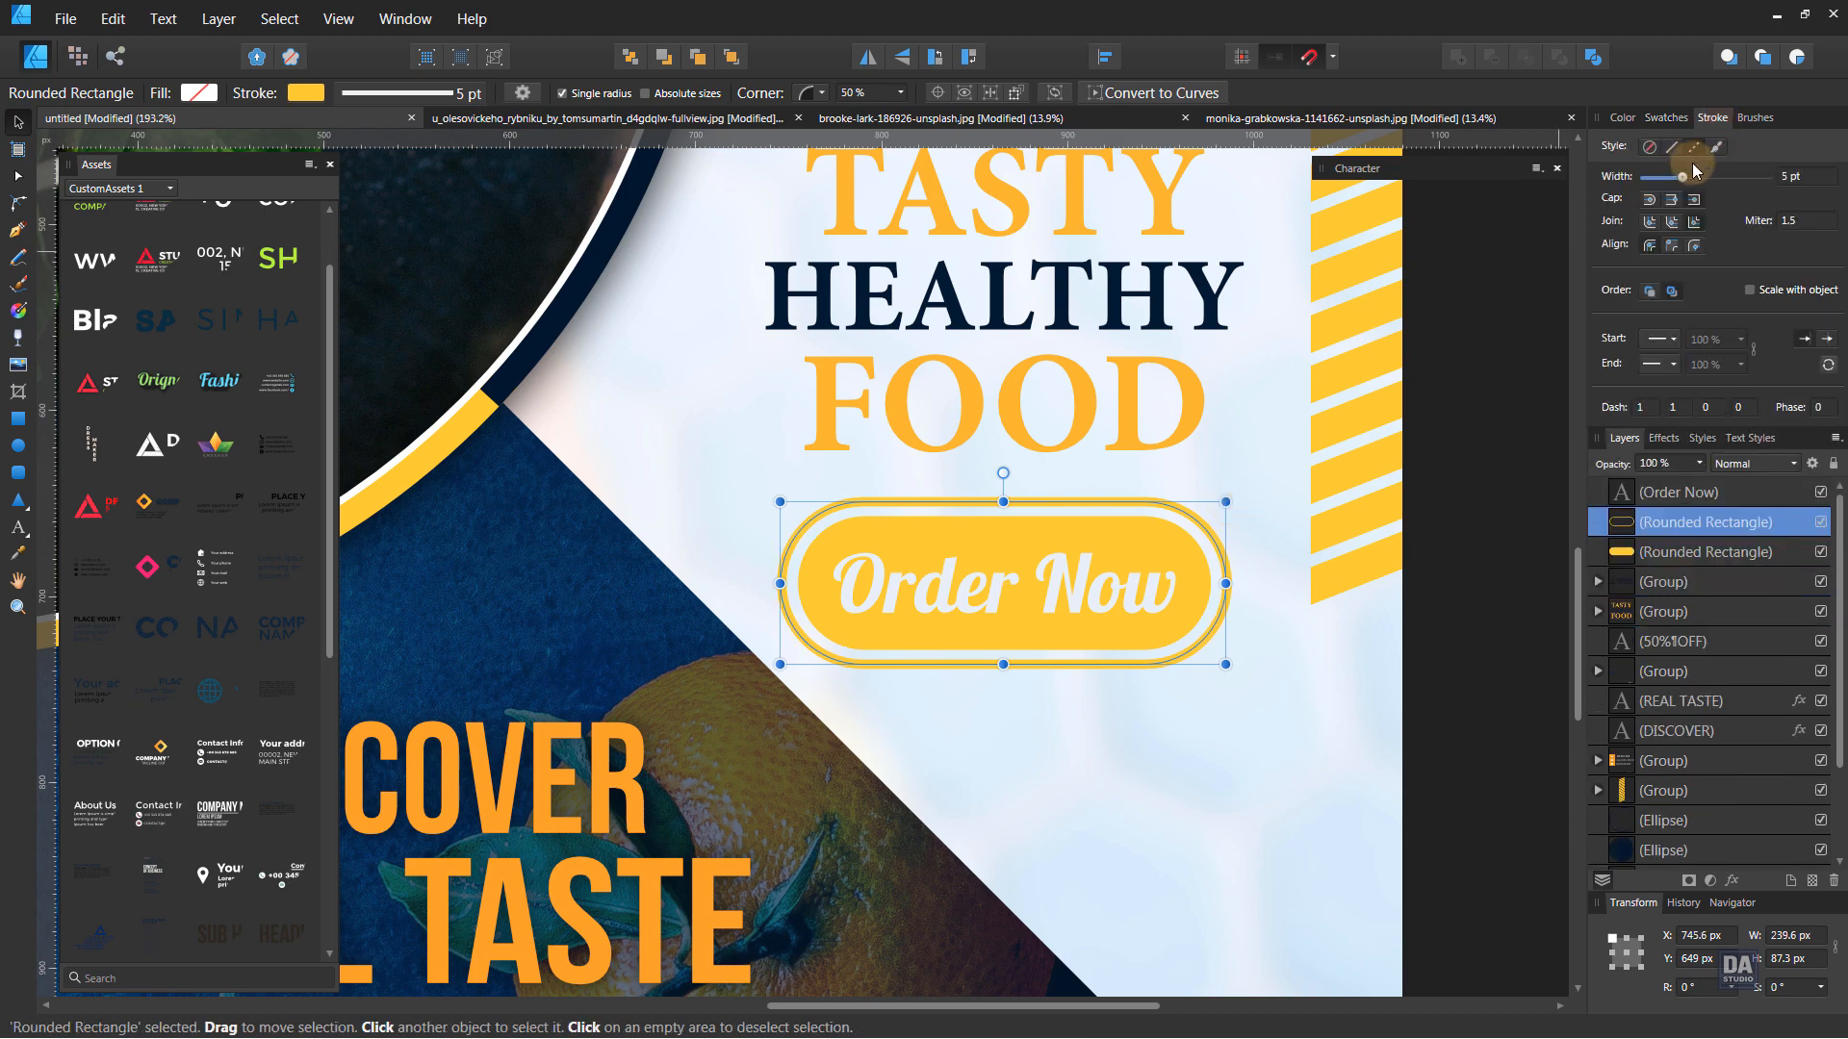
pyautogui.click(1673, 408)
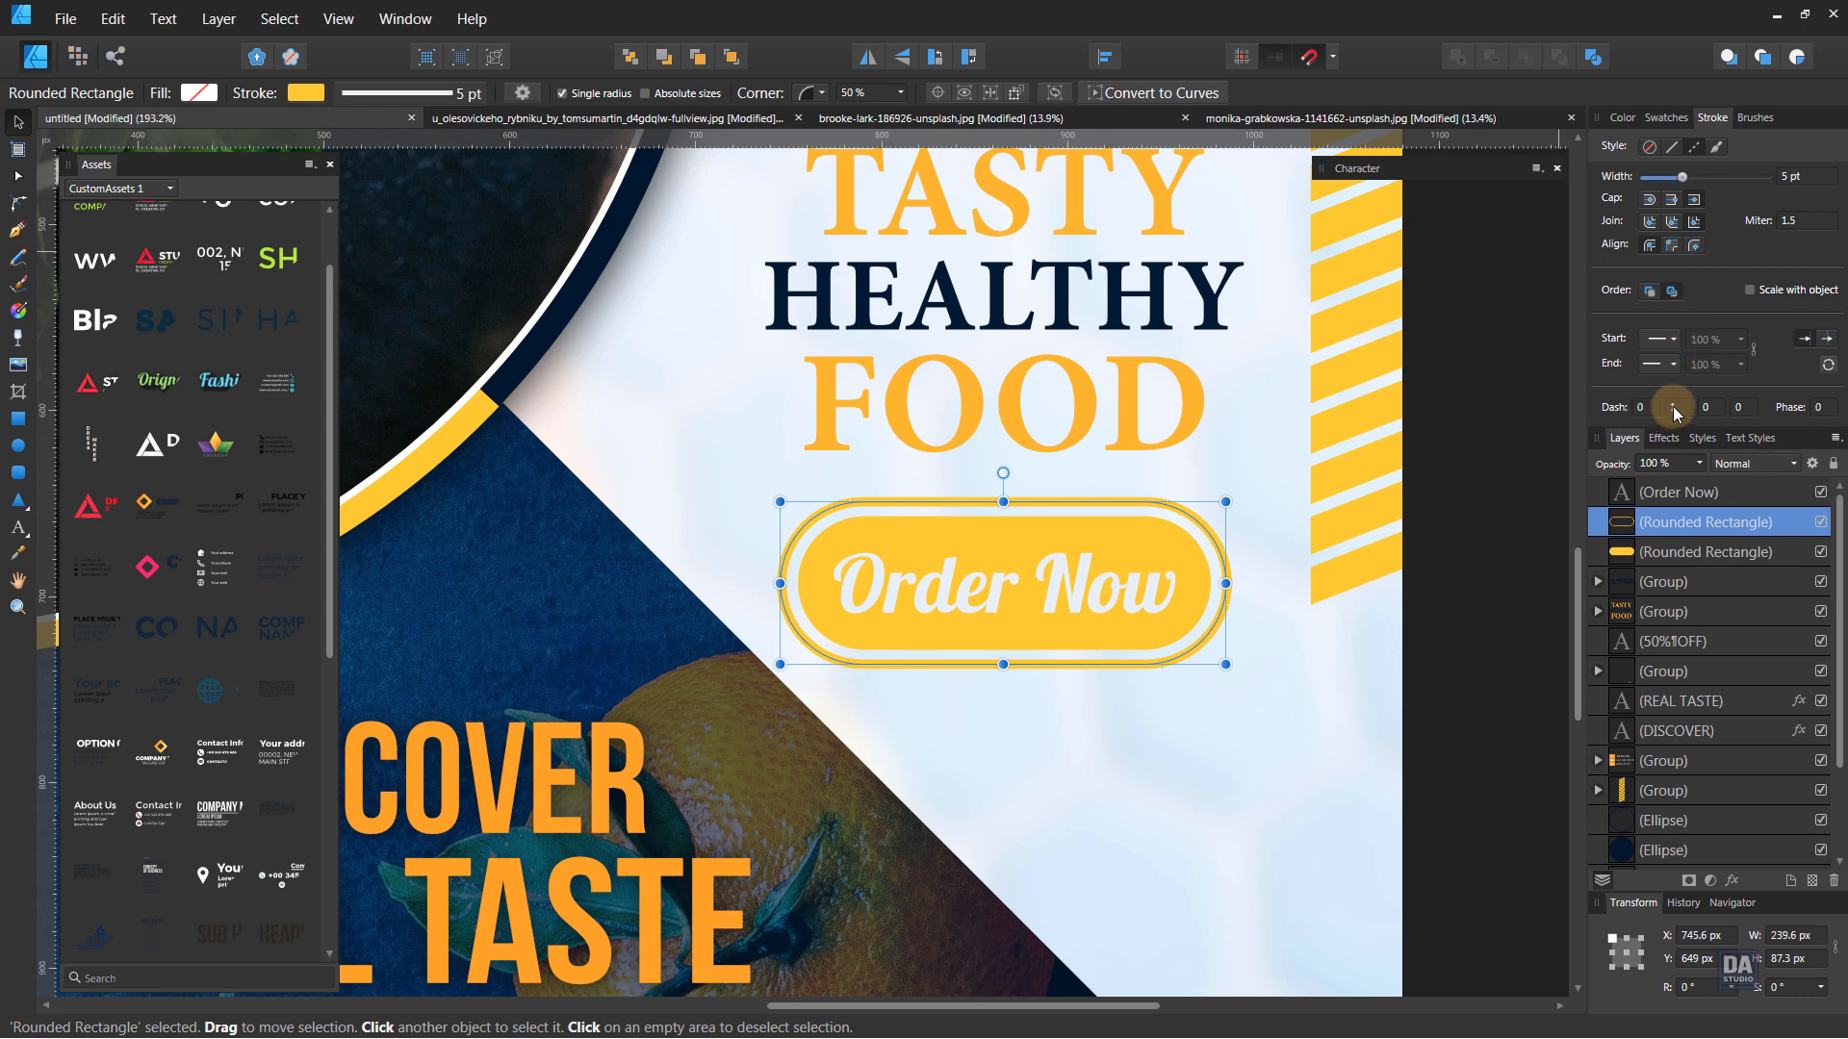
pyautogui.scroll(1, 1674, 408)
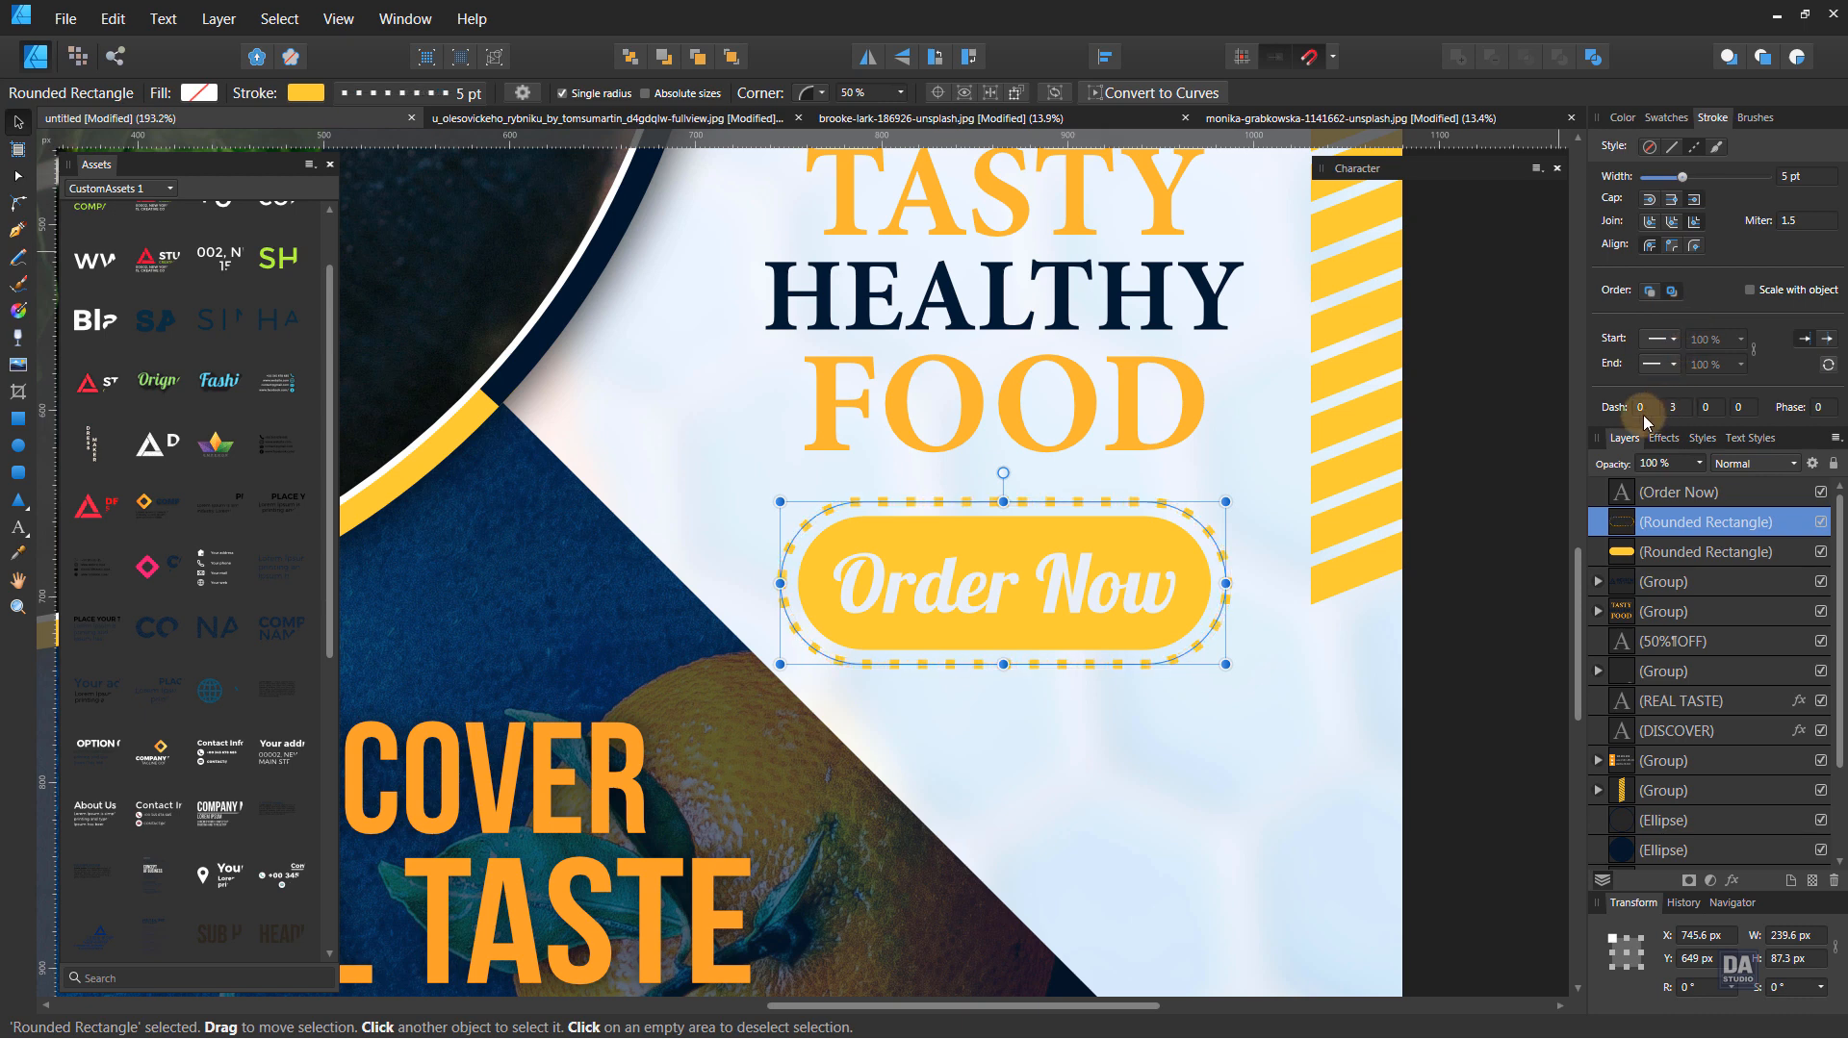
pyautogui.scroll(1, 1642, 415)
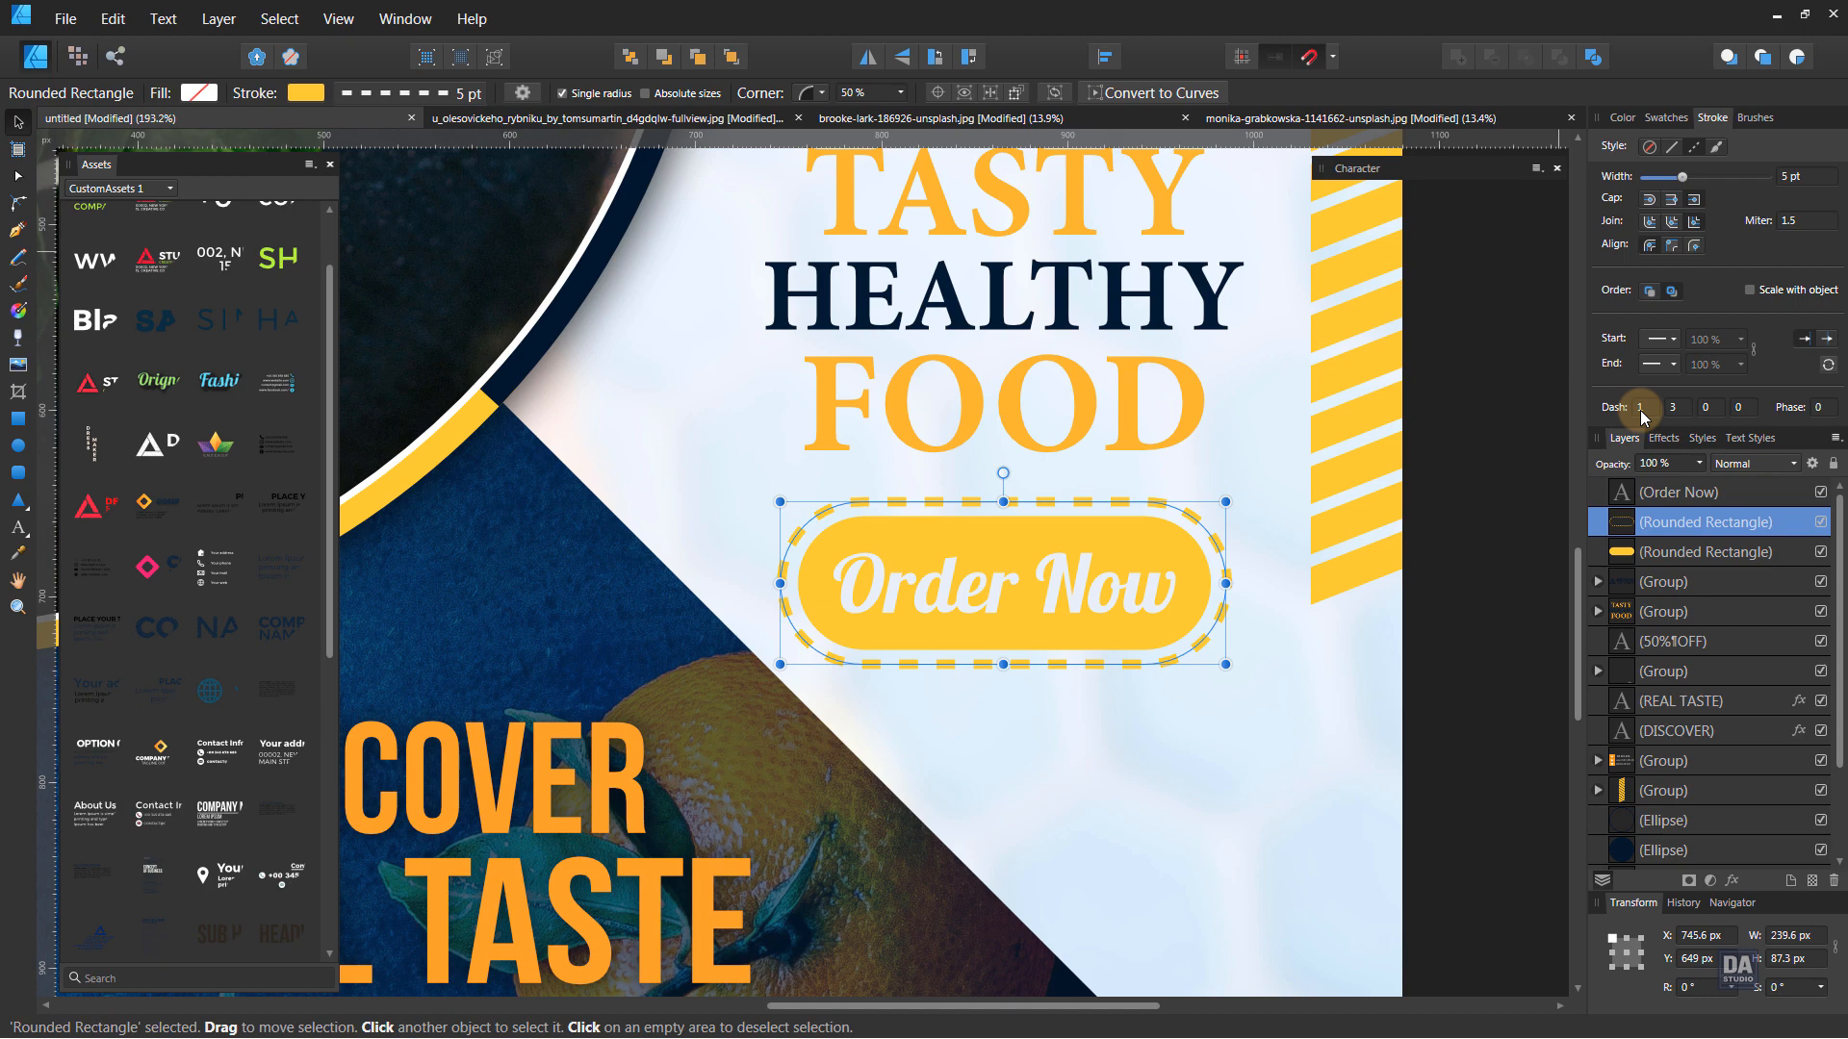
pyautogui.click(1649, 223)
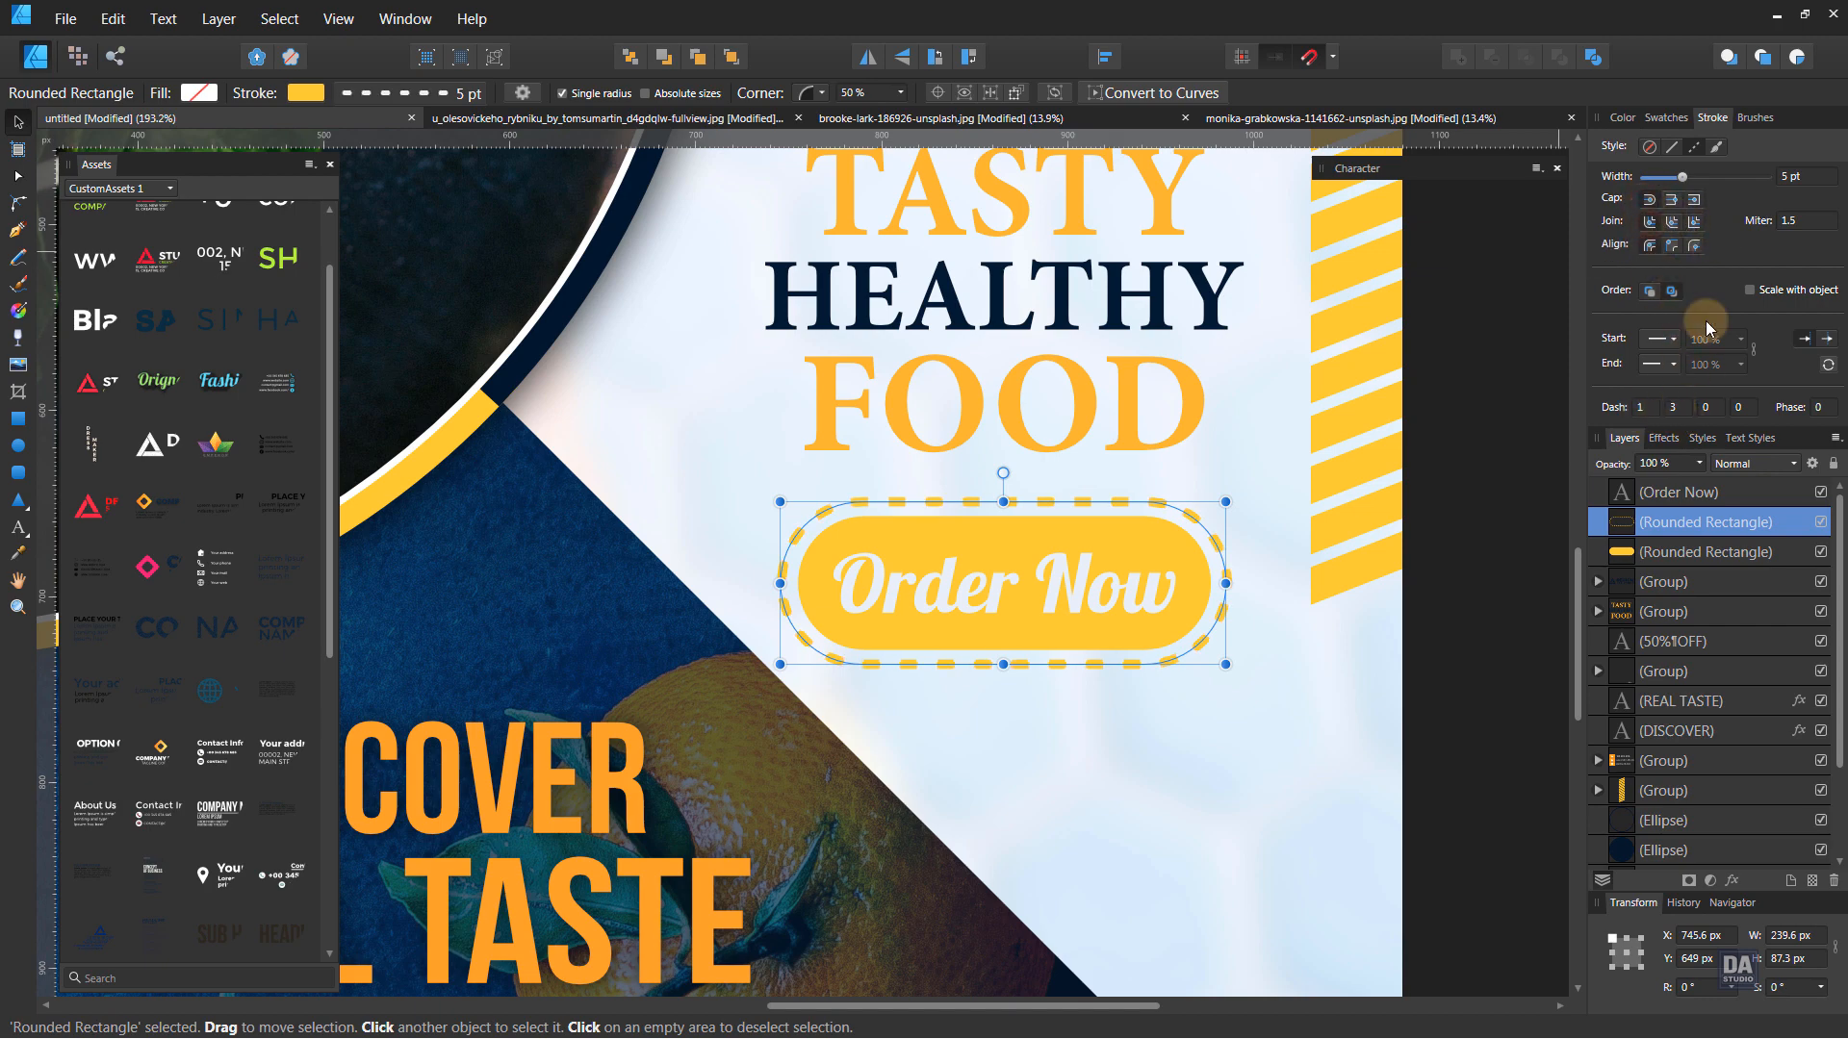
pyautogui.scroll(-2, 1785, 182)
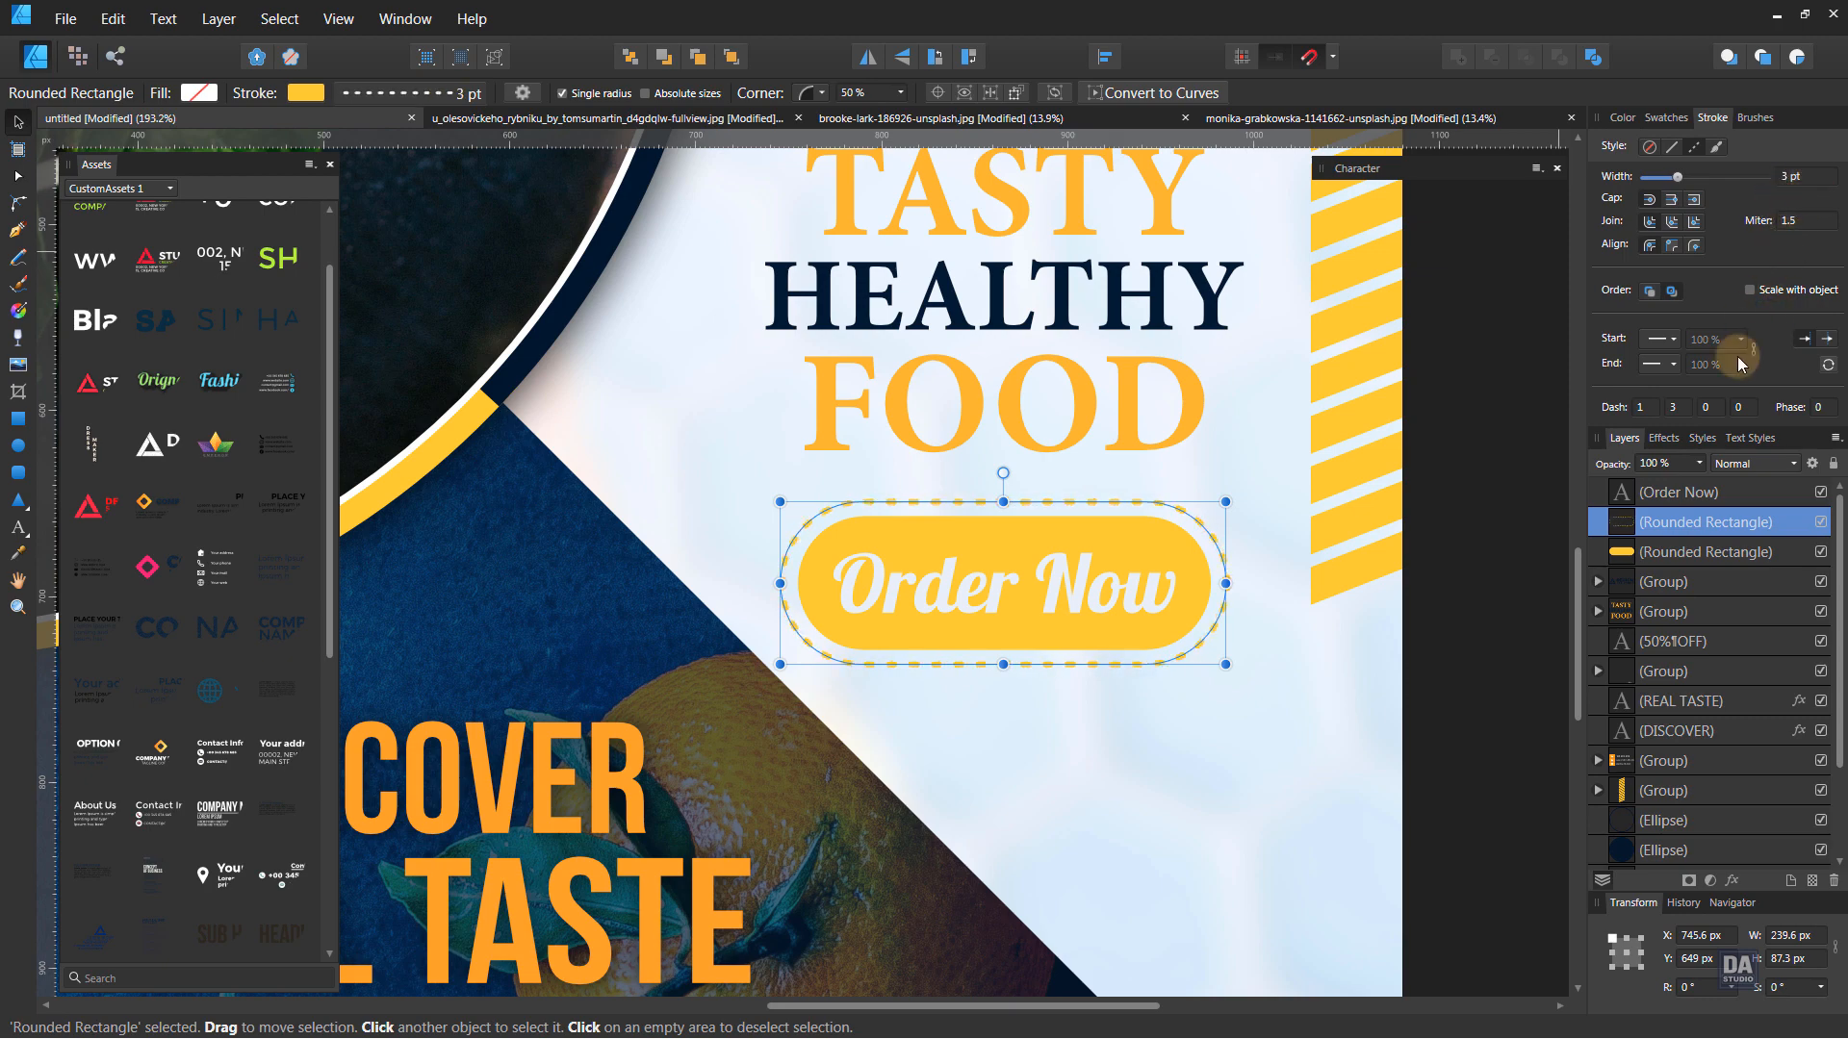
pyautogui.scroll(1, 1673, 408)
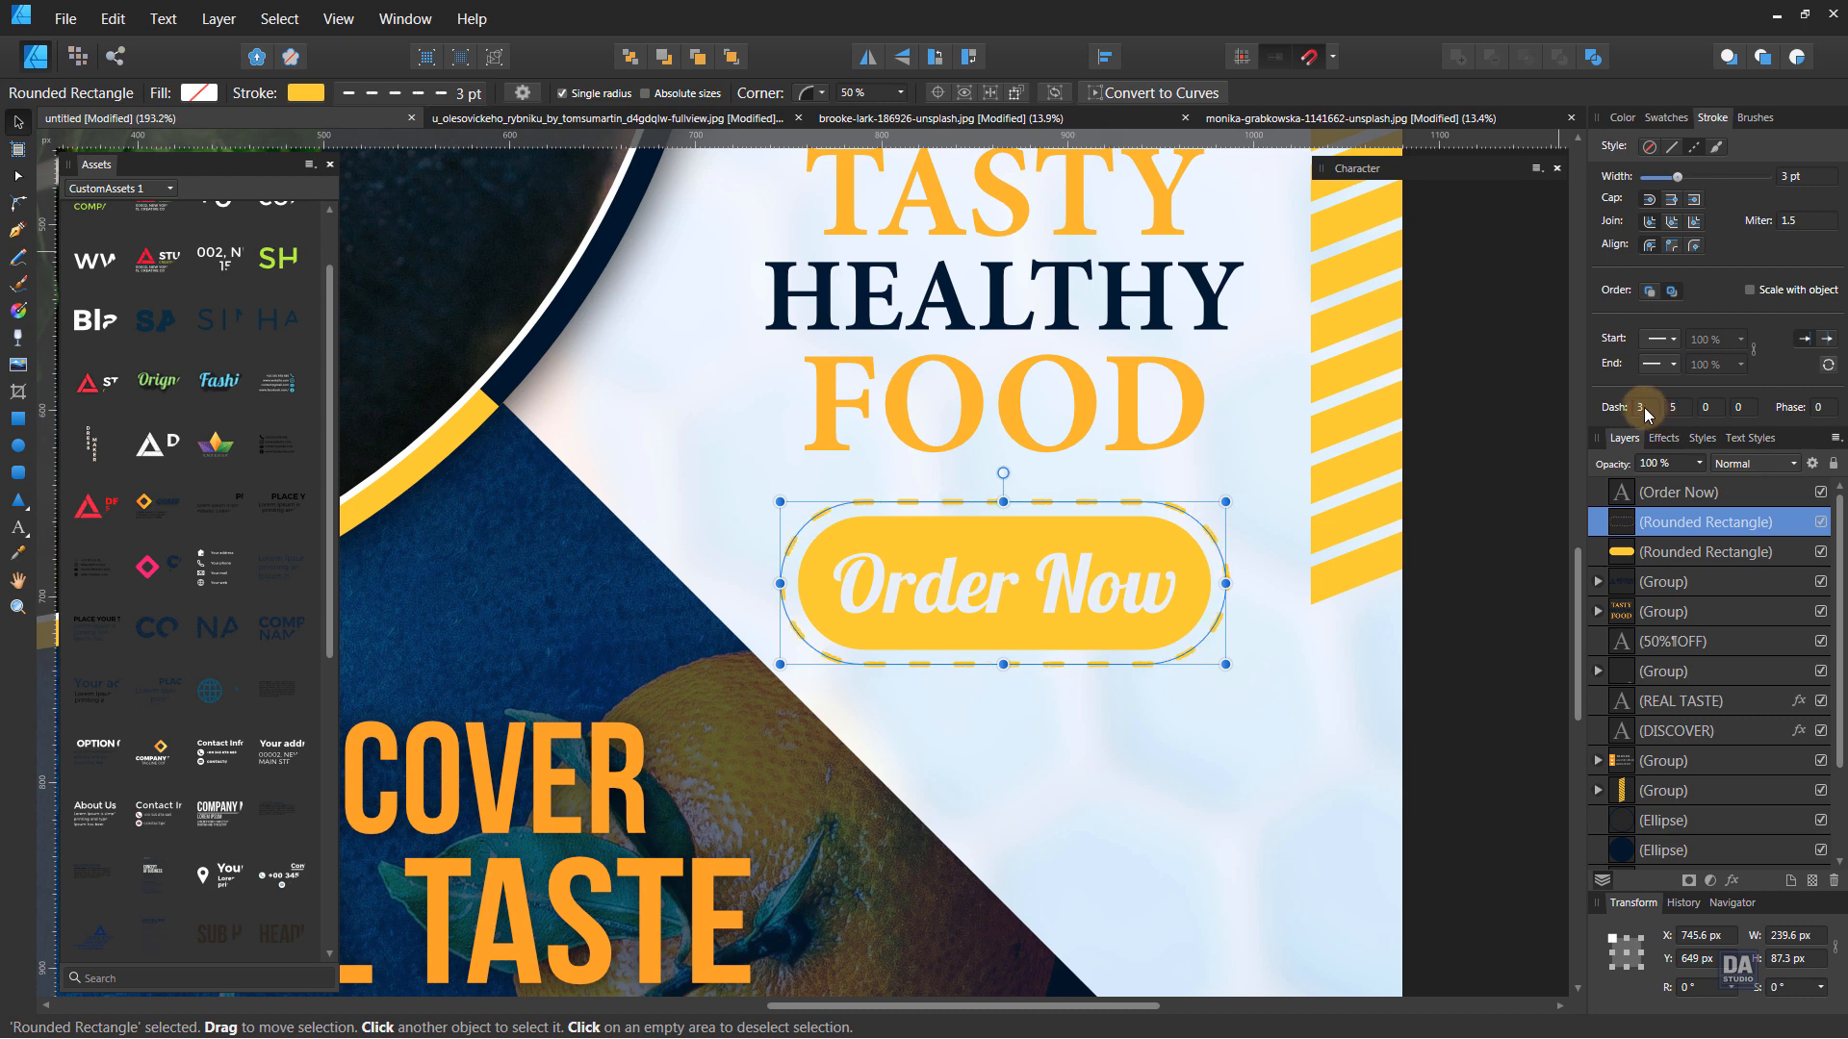
pyautogui.scroll(1, 1646, 415)
pyautogui.scroll(1, 1645, 415)
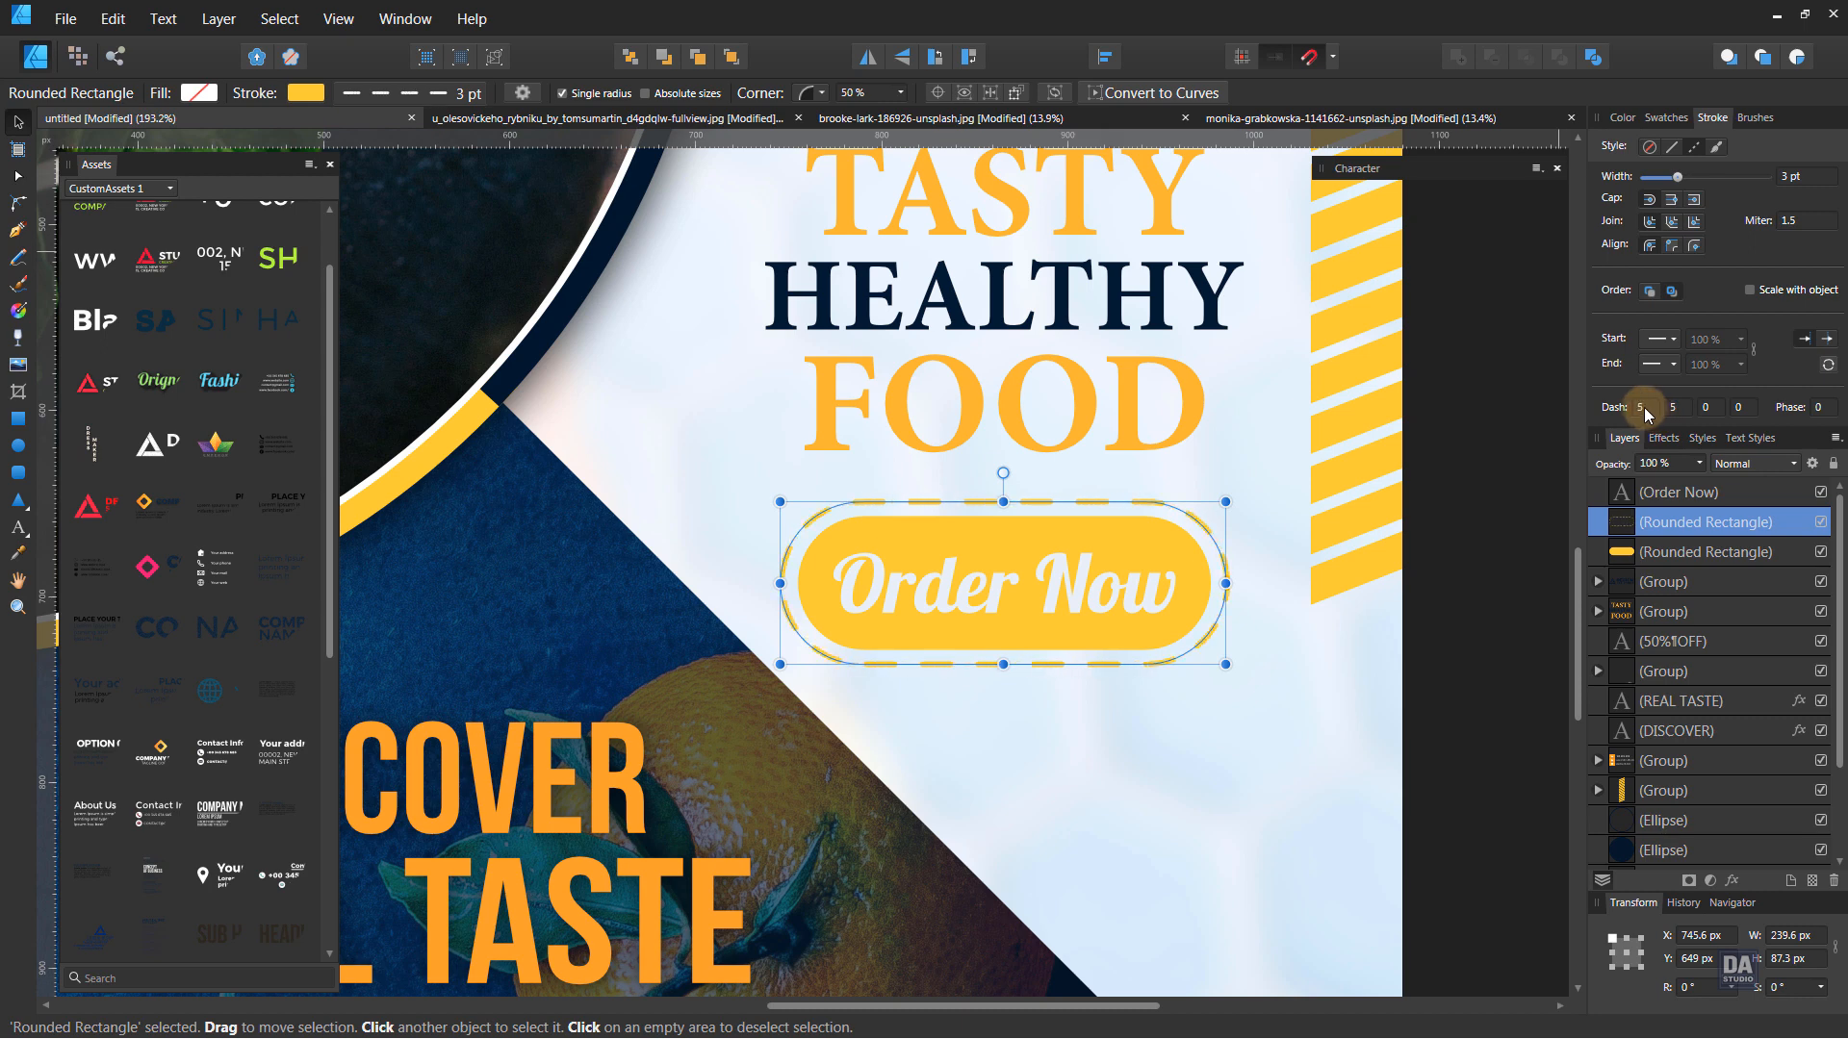
pyautogui.scroll(1, 1788, 177)
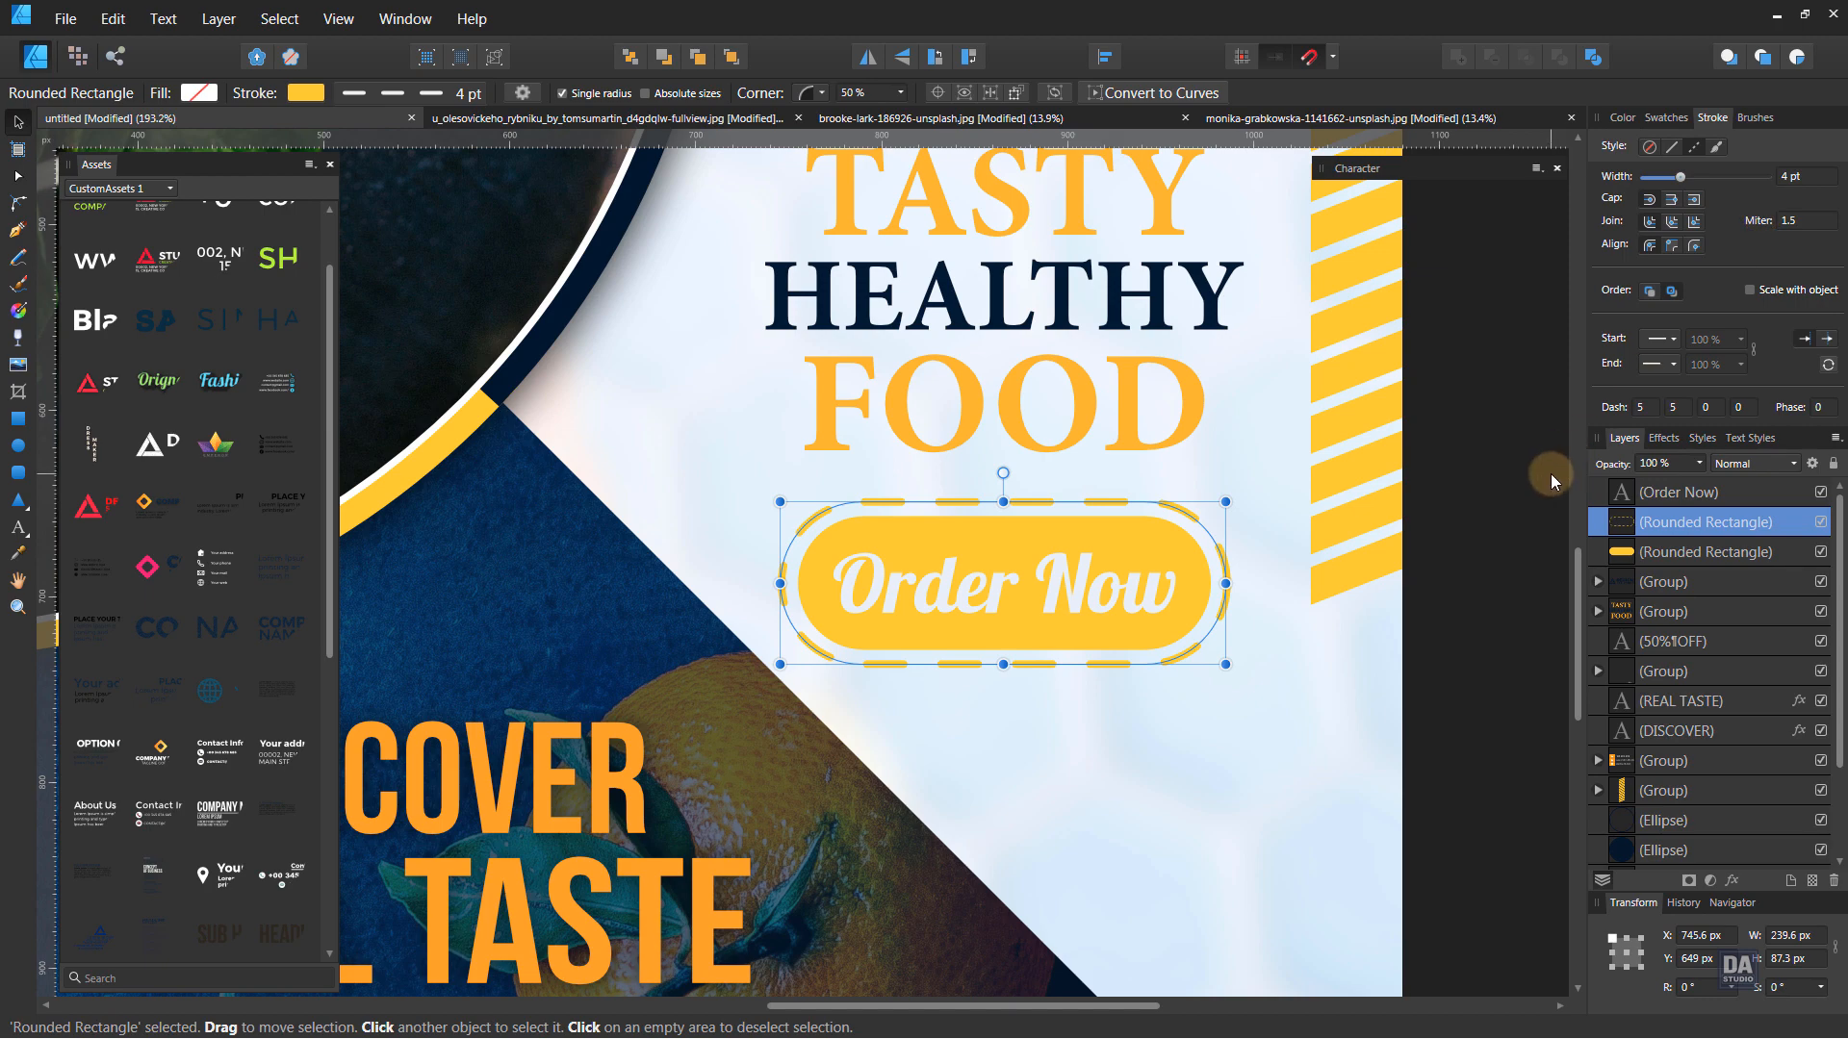
pyautogui.click(1517, 514)
pyautogui.scroll(-6, 1482, 531)
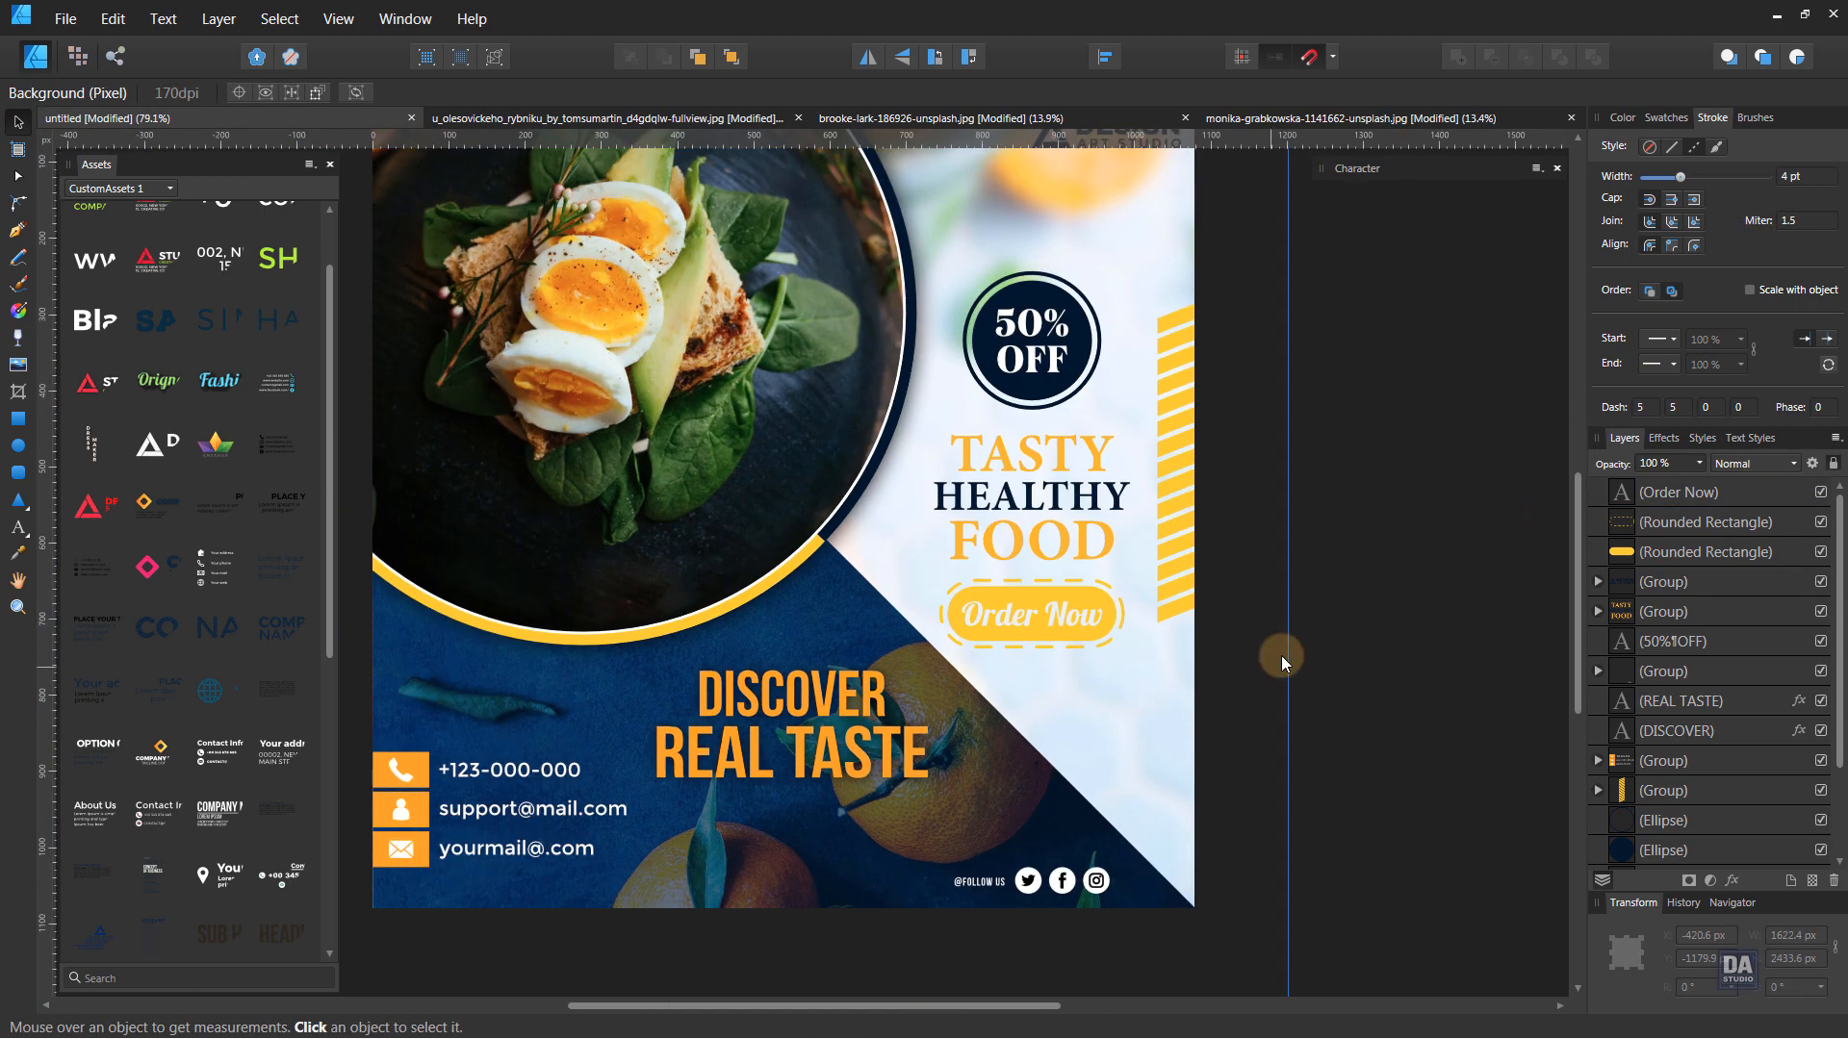
pyautogui.scroll(-3, 1430, 644)
pyautogui.scroll(2, 1359, 626)
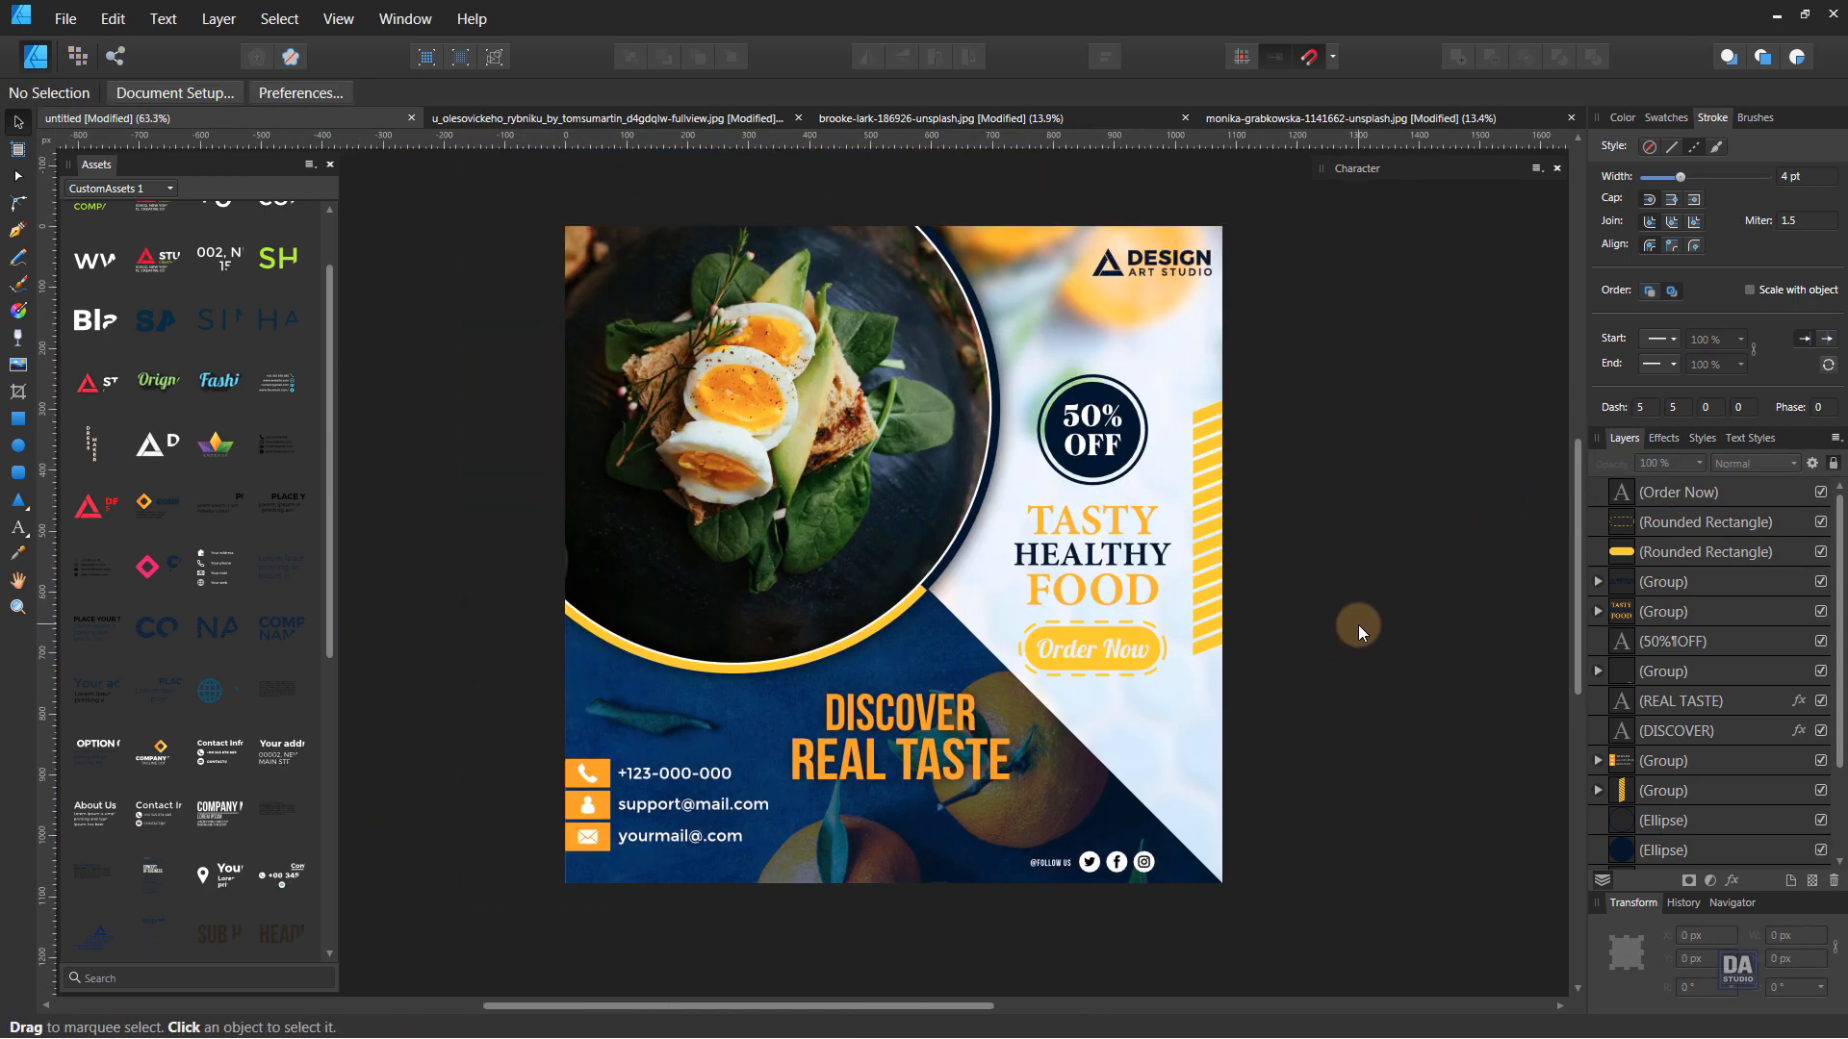